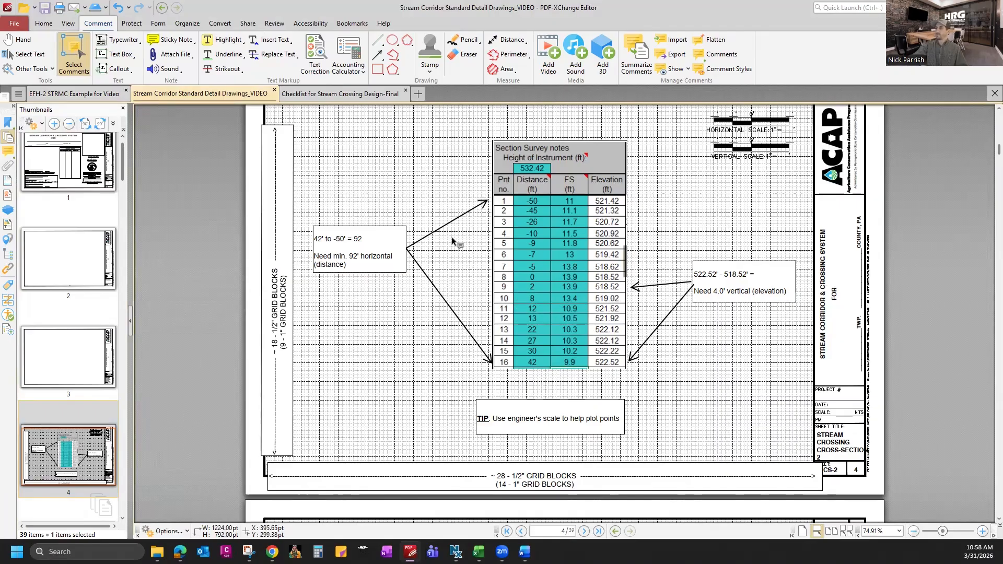
- Examine the page 4 survey notes and the callouts giving the required horizontal distance and vertical elevation range
scroll(43, 446, "down", 1)
scroll(43, 446, "down", 1)
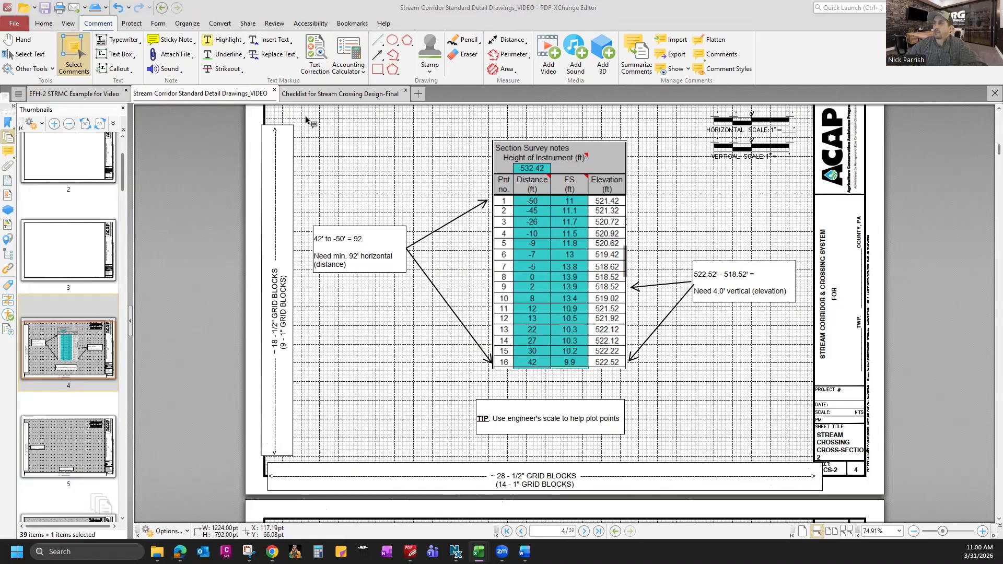
scroll(304, 119, "up", 1)
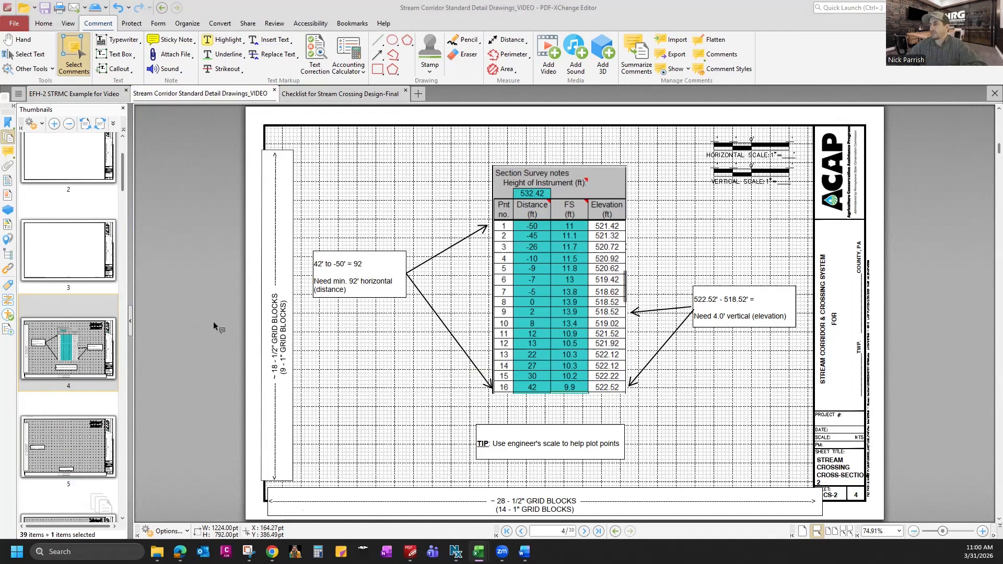
scroll(481, 455, "down", 1)
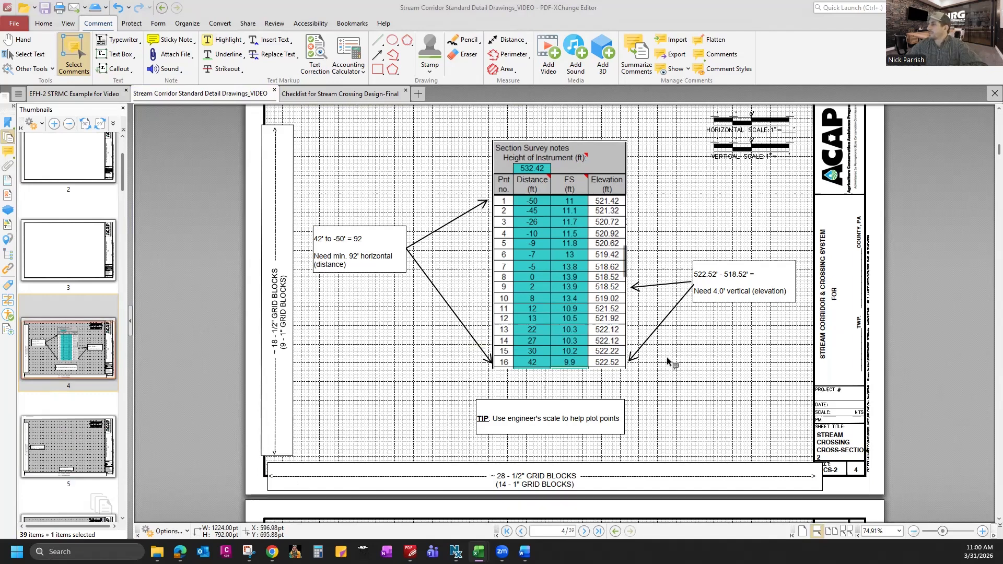
left_click(743, 300)
left_click(358, 263)
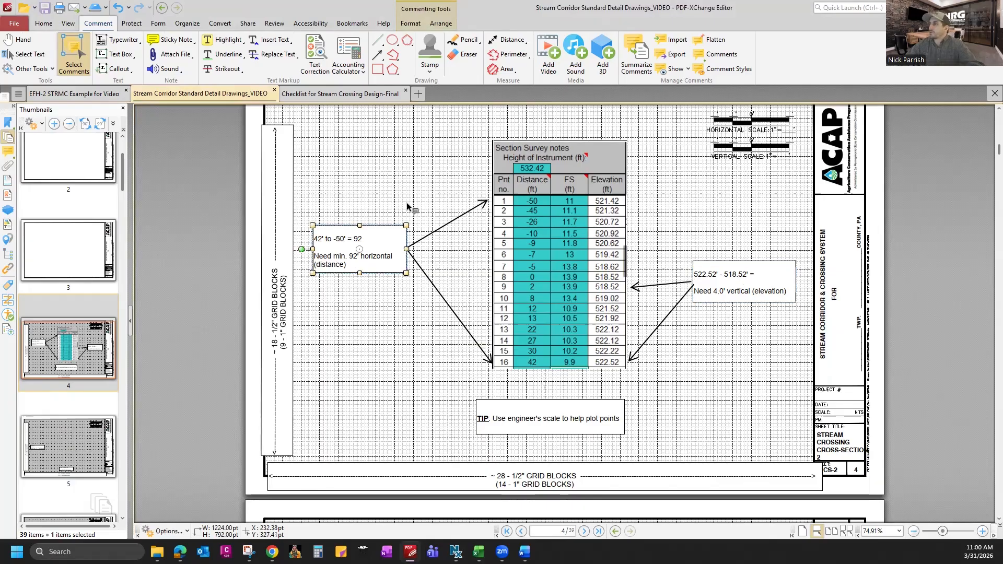
left_click(407, 206)
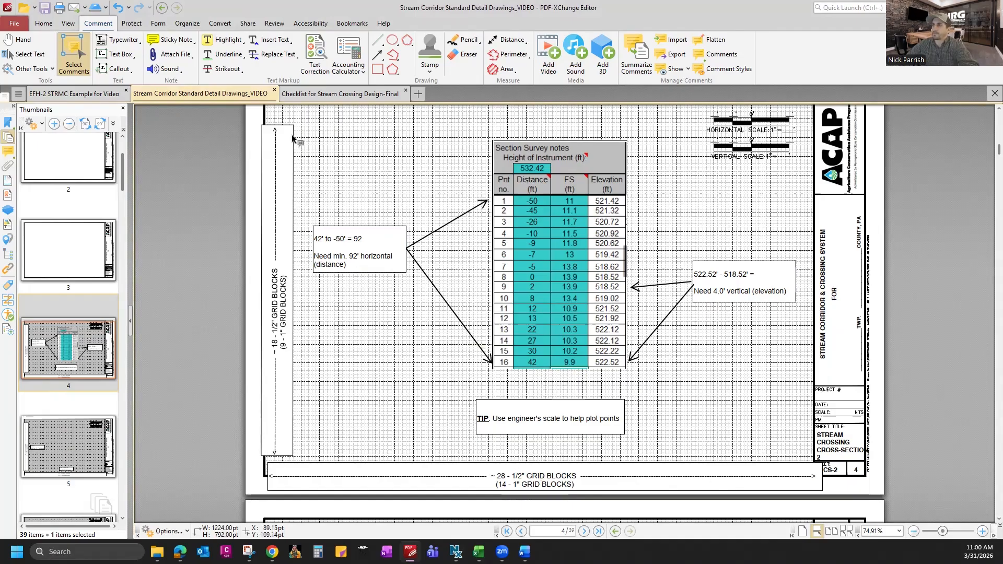
left_click(722, 294)
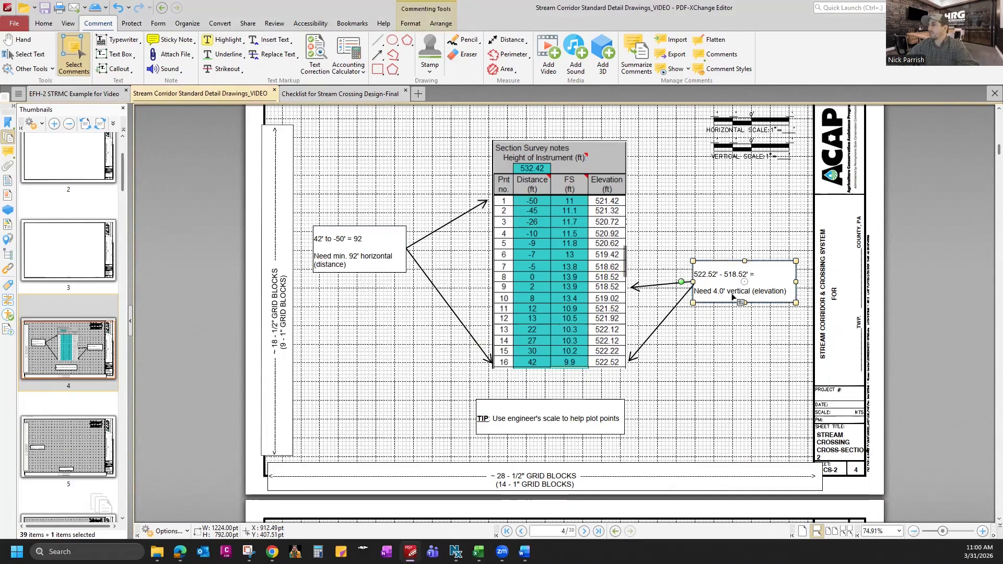
left_click(738, 341)
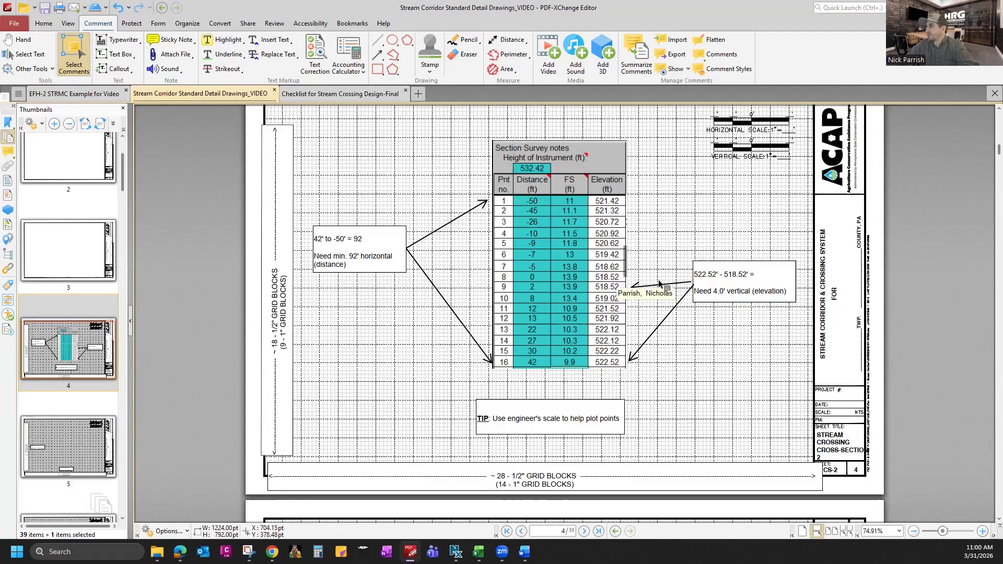
left_click(730, 292)
key("Escape")
key("Escape")
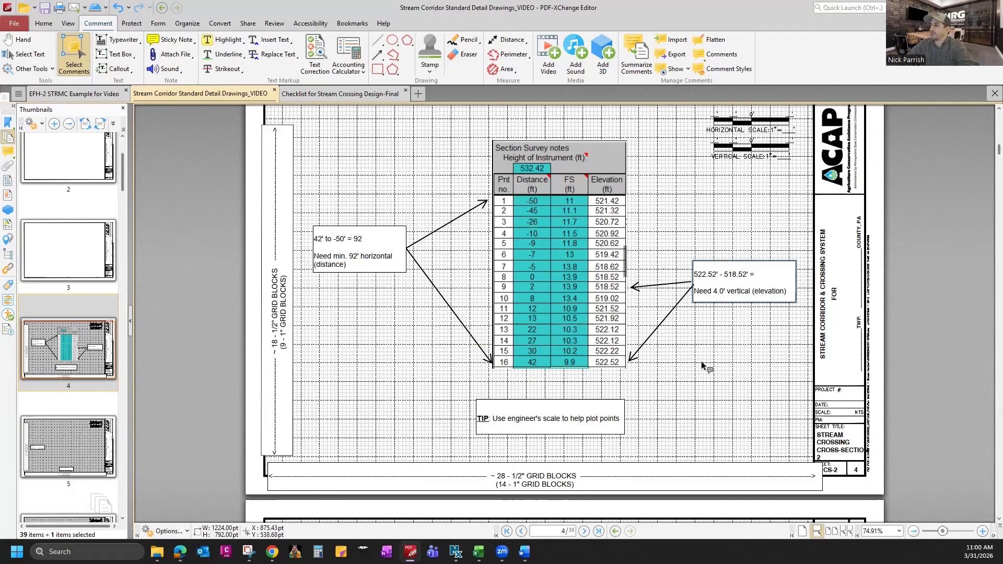
- Compare the available grid blocks on page 4 with the vertical grid-block calculation on page 5
left_click_drag(368, 415, 372, 317)
scroll(439, 470, "down", 3)
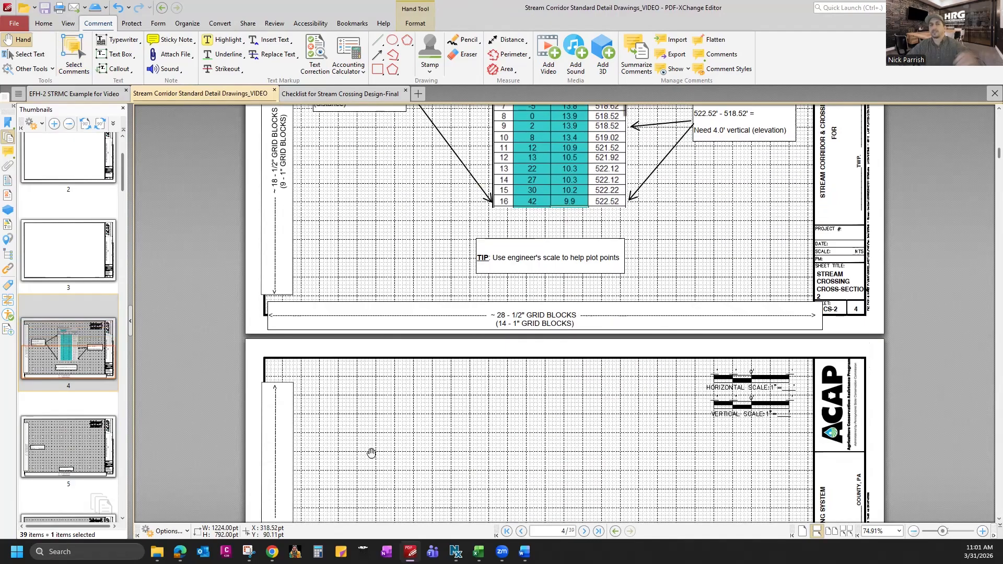
left_click_drag(427, 220, 418, 325)
scroll(420, 345, "up", 4)
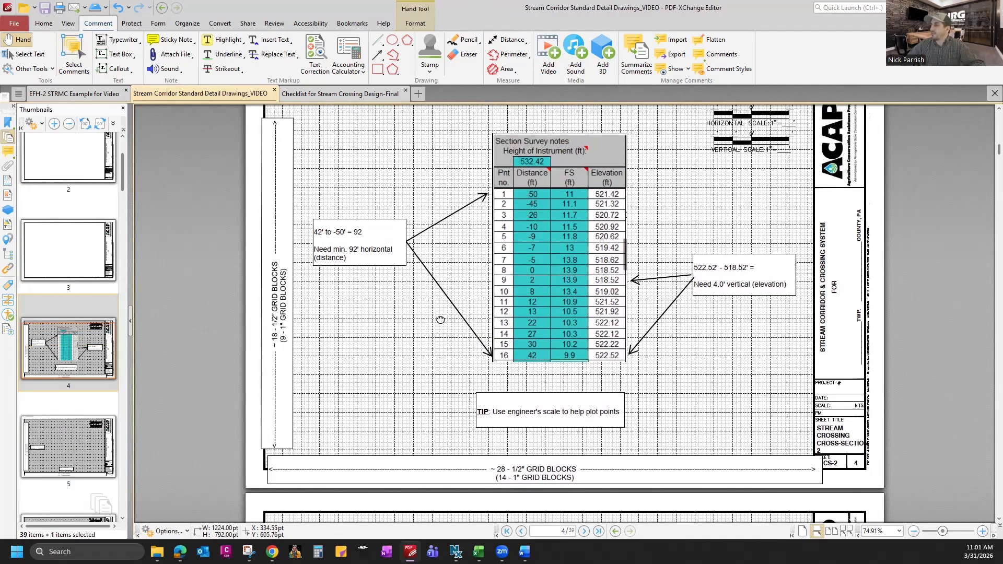
scroll(439, 318, "down", 2)
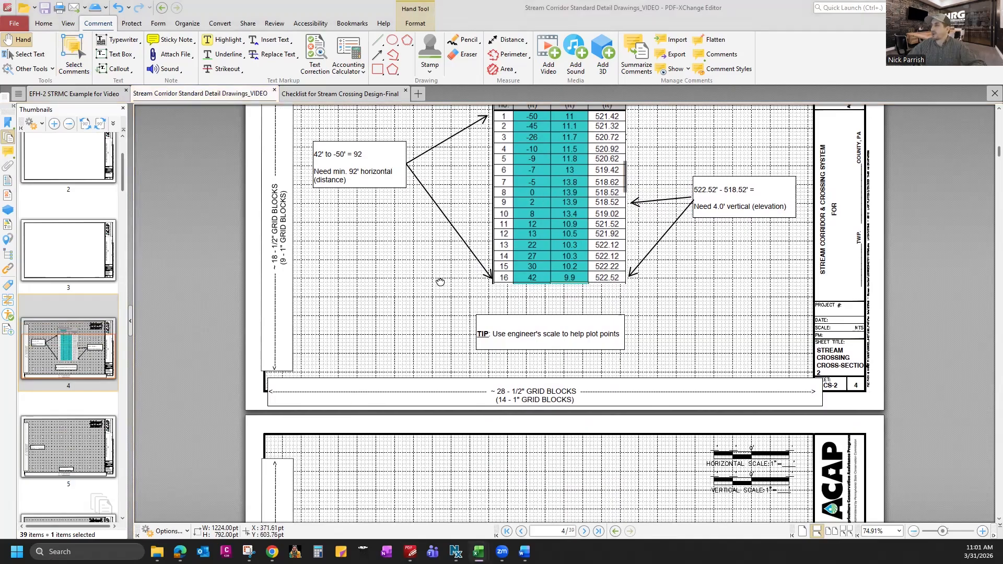
scroll(440, 282, "down", 1)
scroll(442, 265, "down", 1)
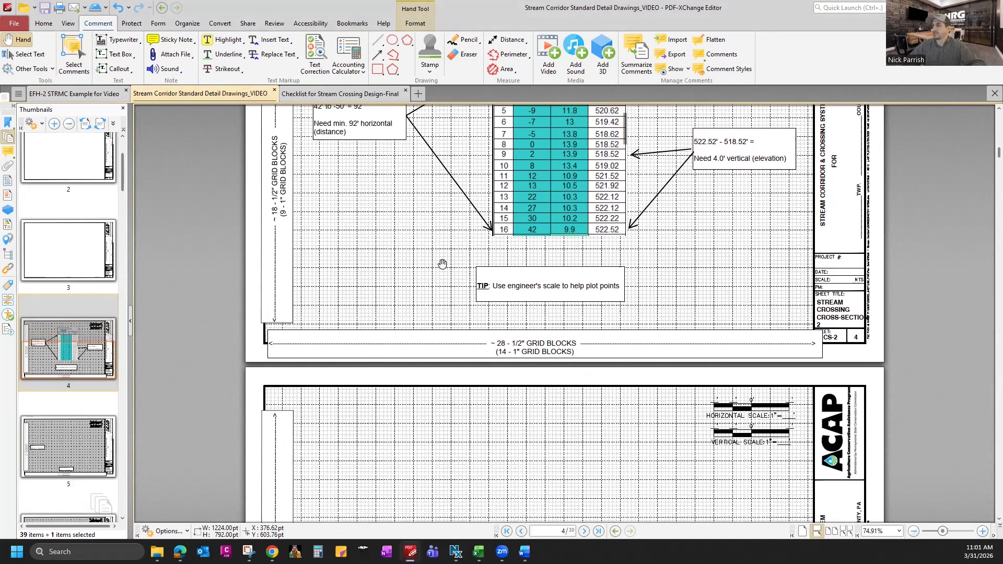
scroll(509, 339, "down", 5)
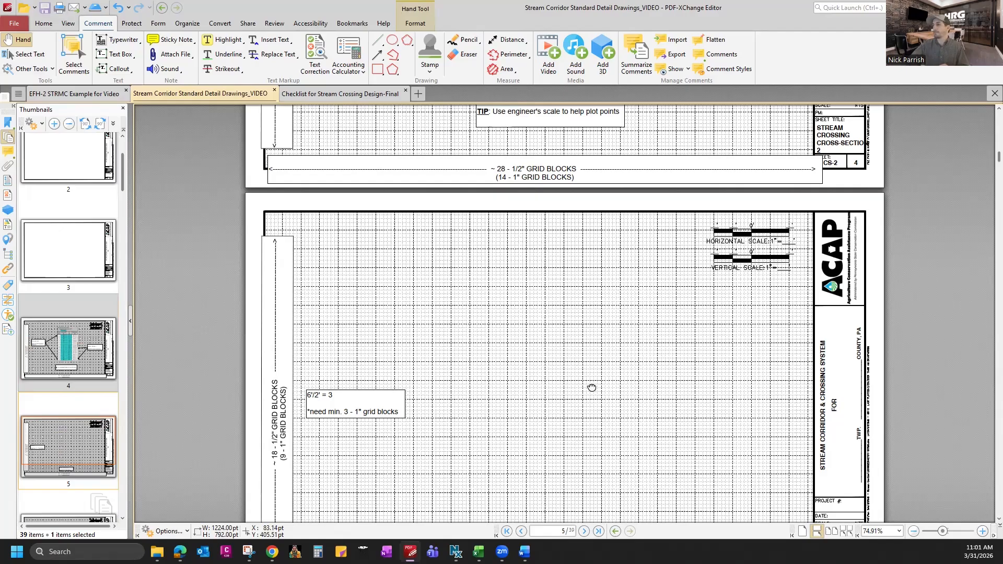
scroll(557, 271, "down", 3)
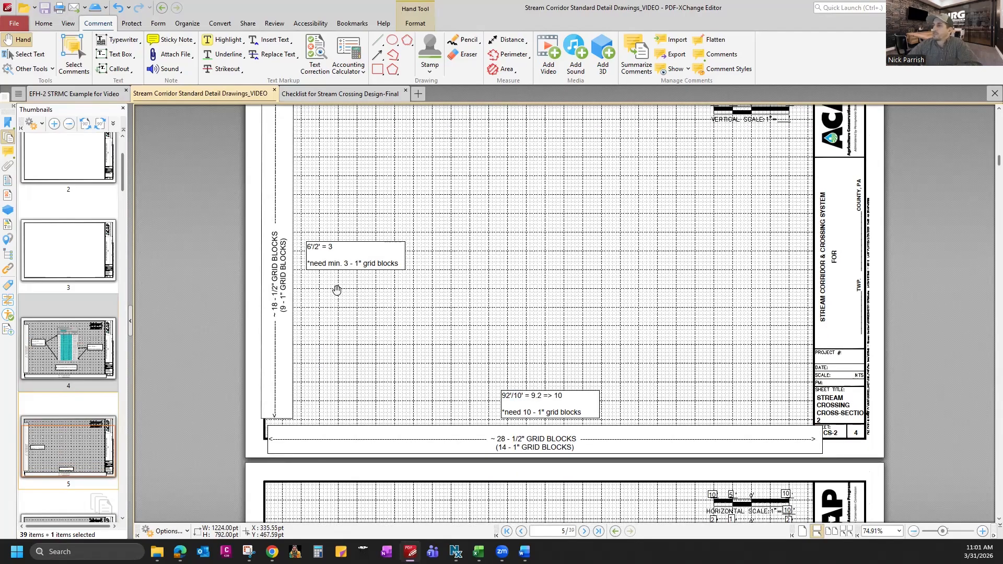
left_click_drag(340, 300, 340, 319)
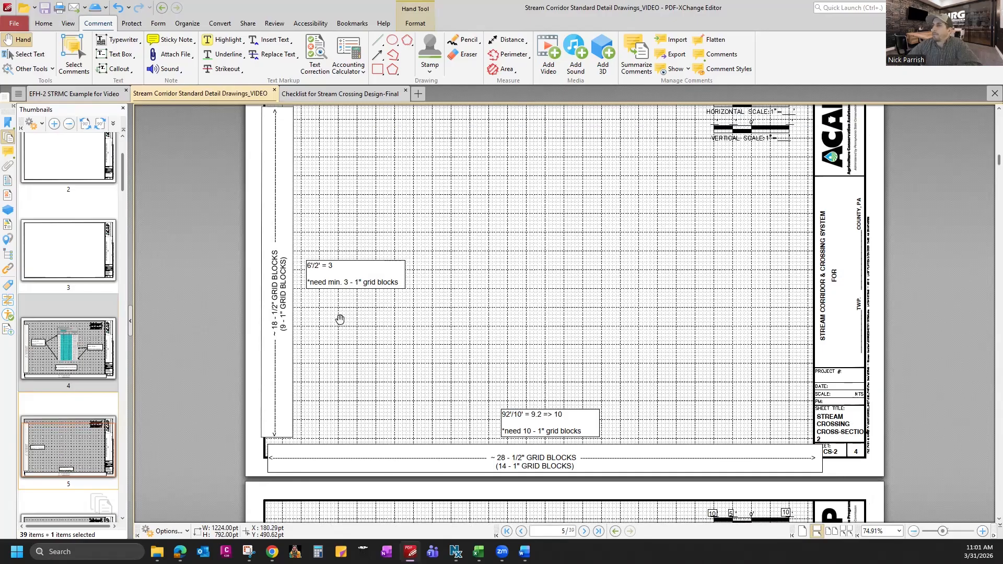
left_click(319, 268)
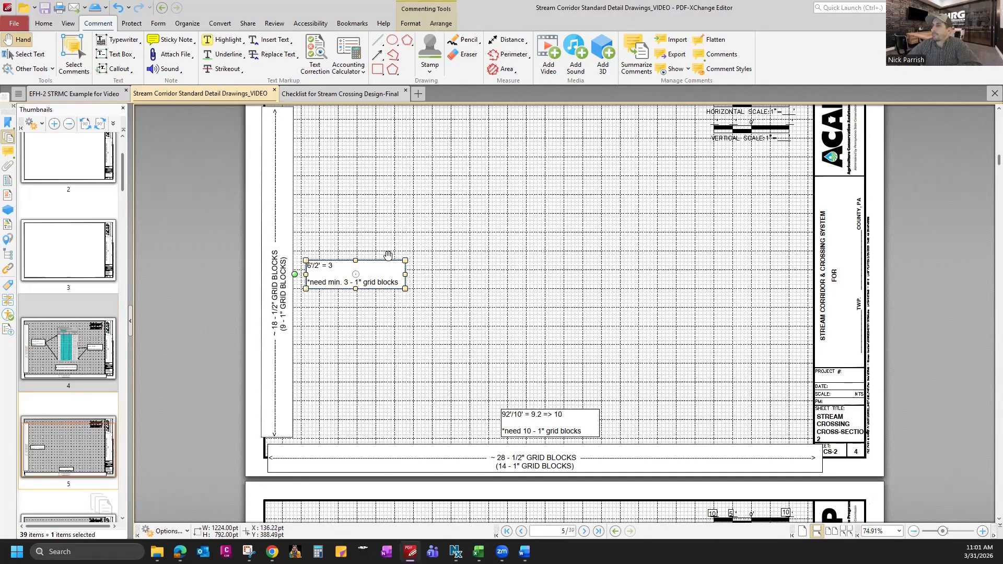
- Examine the blank scale bars on page 5 and the calculation of the horizontal grid blocks needed
scroll(417, 266, "up", 4)
scroll(566, 360, "up", 8)
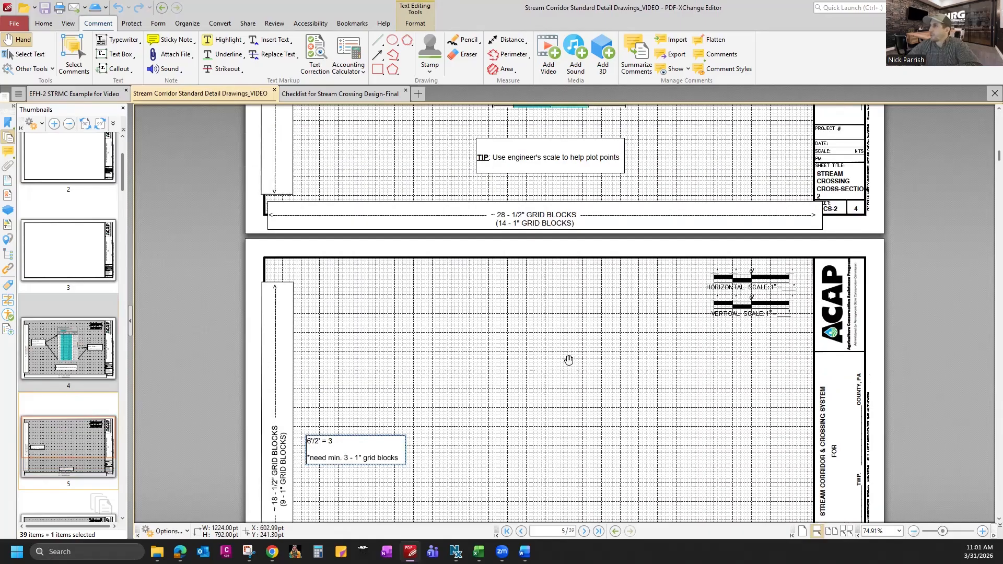
scroll(612, 319, "down", 6)
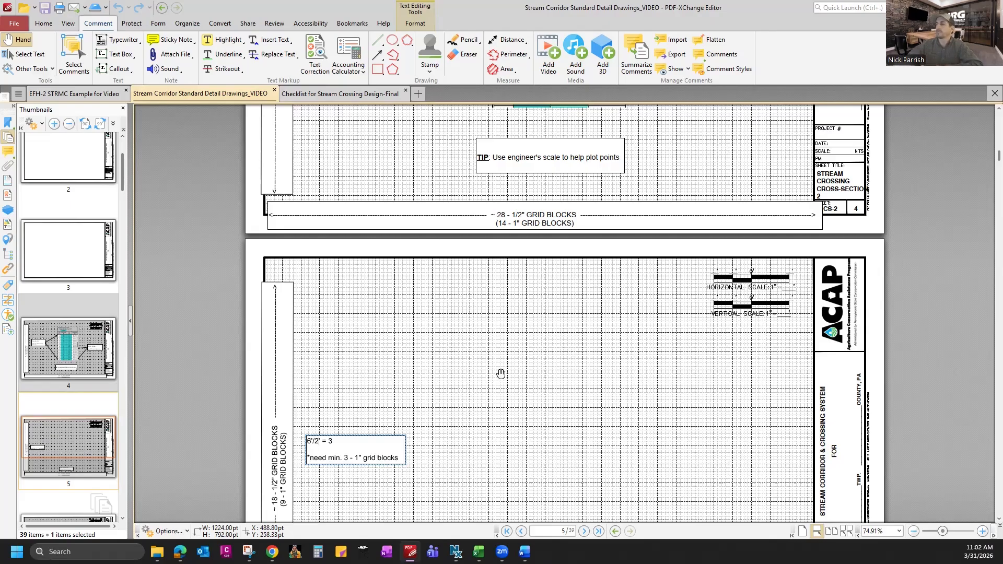
scroll(389, 255, "down", 3)
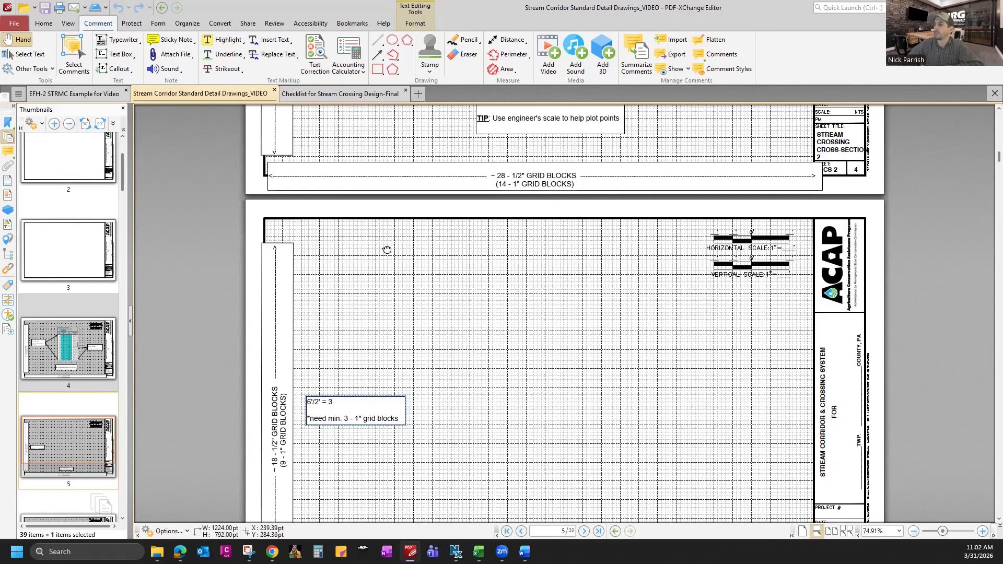
scroll(587, 434, "down", 4)
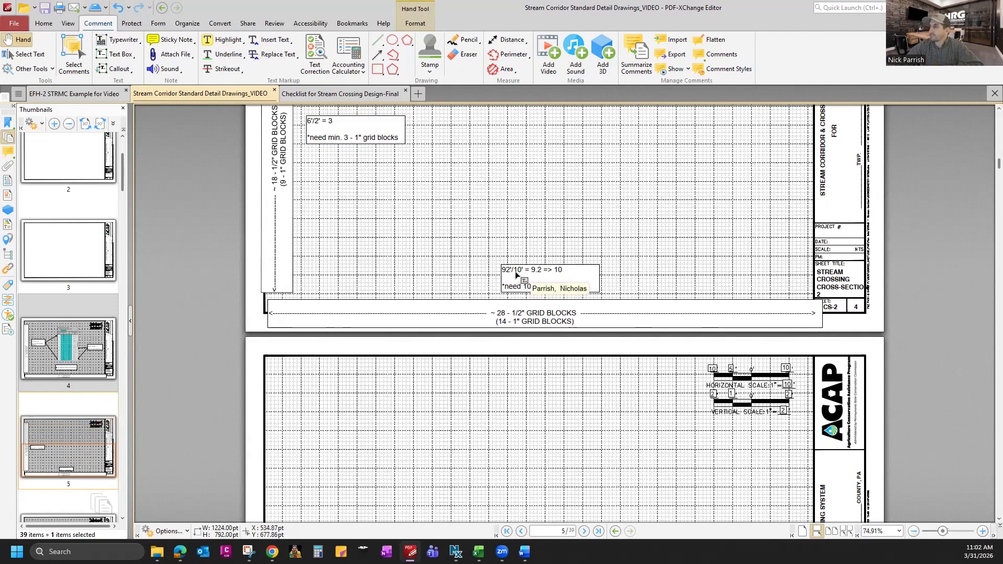
left_click(564, 273)
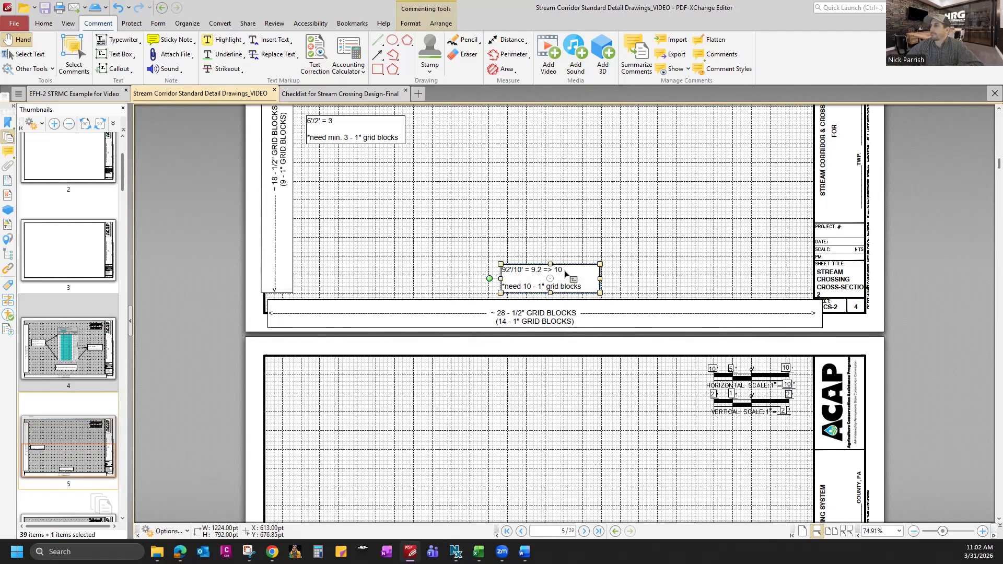
left_click(519, 287)
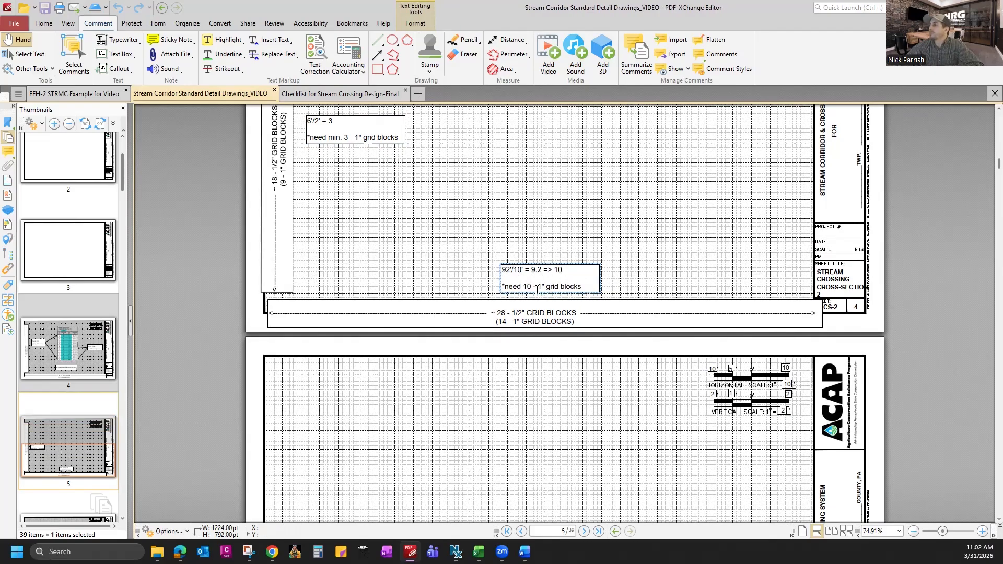
- Remove the 50 label from the end of the horizontal distance axis on page 6
scroll(538, 287, "down", 5)
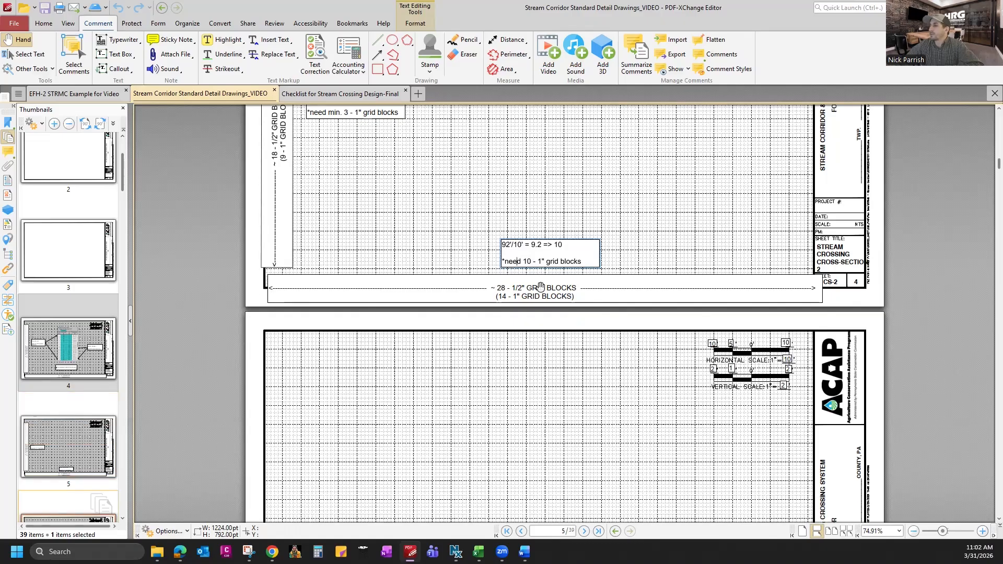
scroll(501, 402, "down", 3)
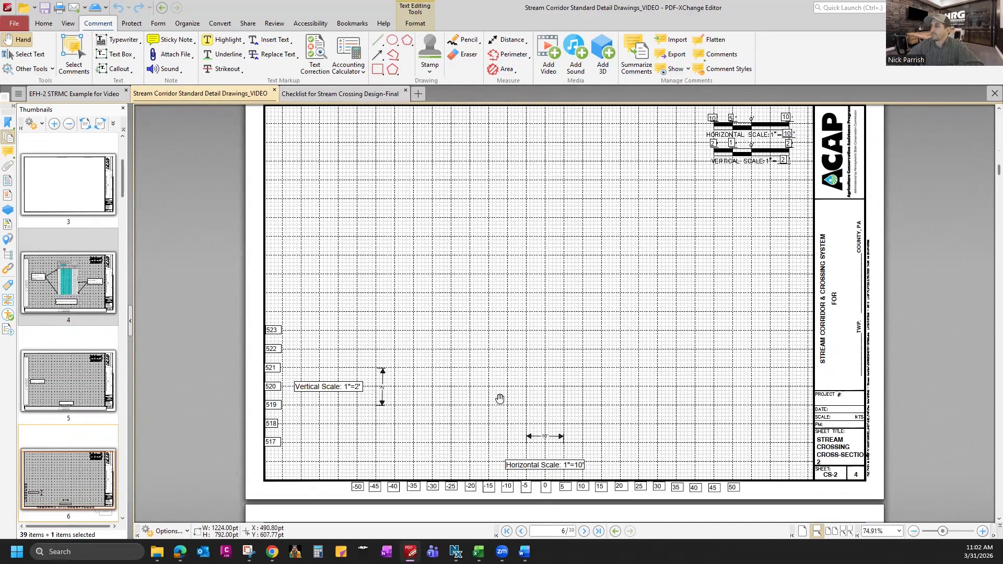
scroll(465, 411, "down", 5)
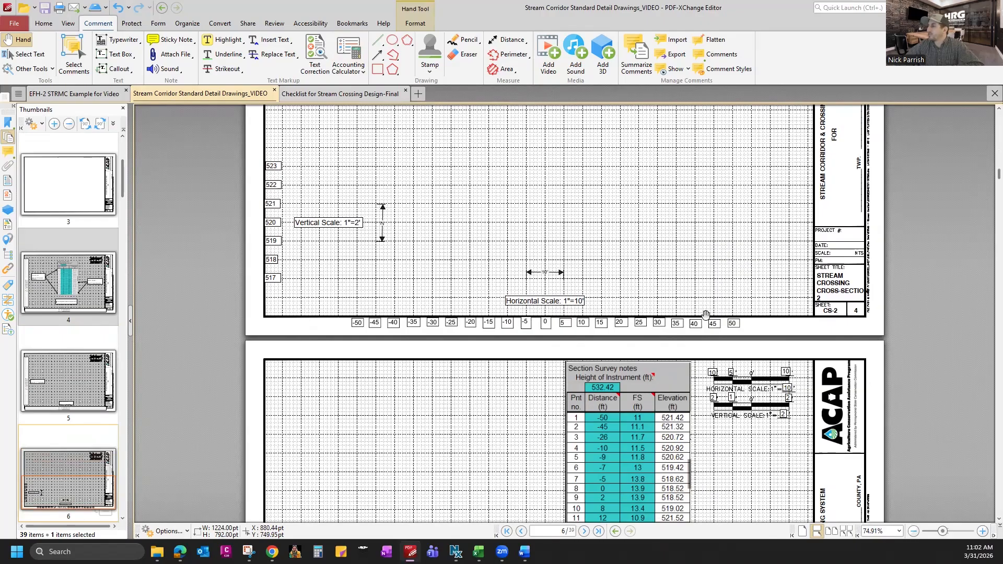
scroll(692, 397, "down", 3)
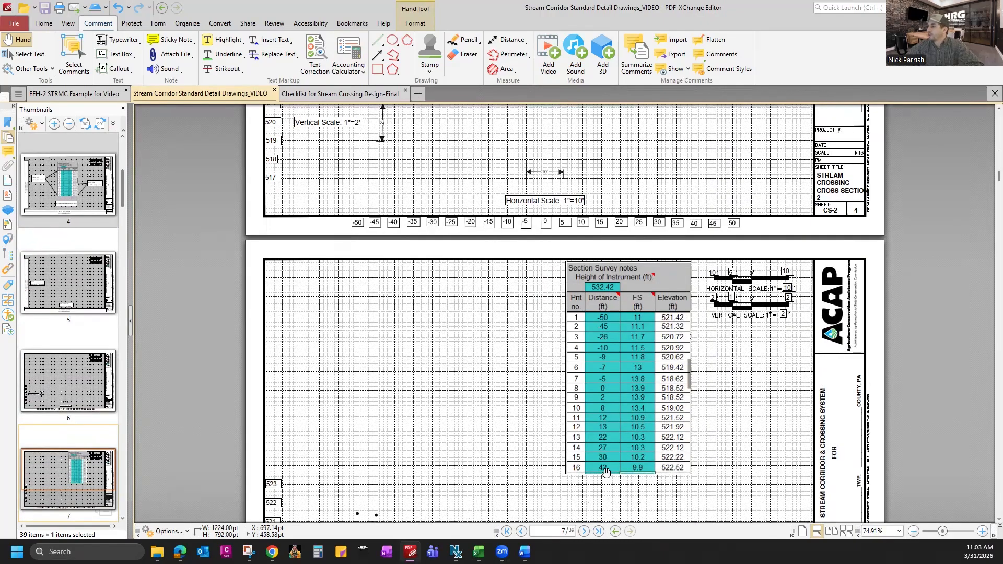
key("ctrl+z")
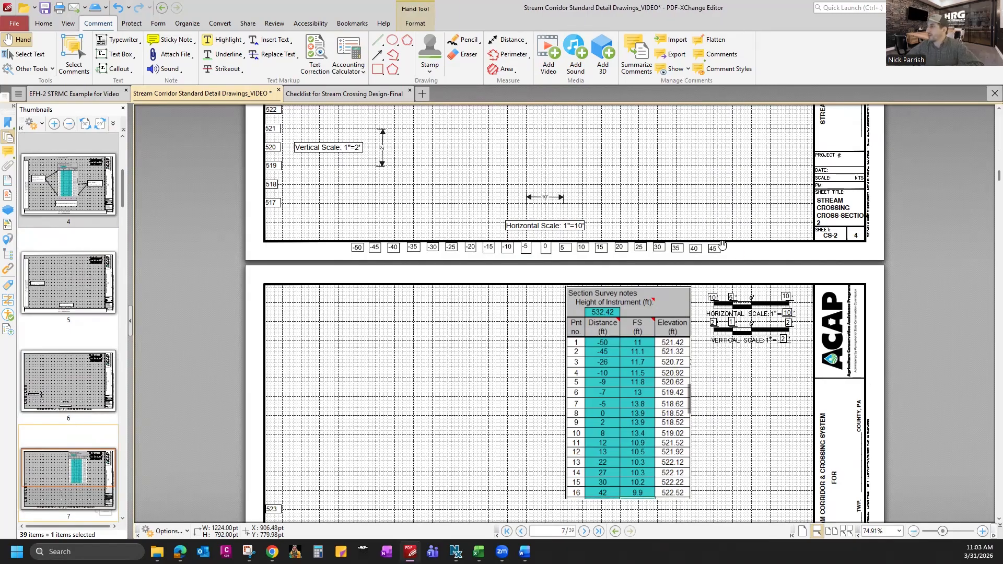
- Compare the vertical grid-block calculation on page 5 with the elevation labels and scales on page 6, enlarged to about 100%
scroll(737, 229, "up", 3)
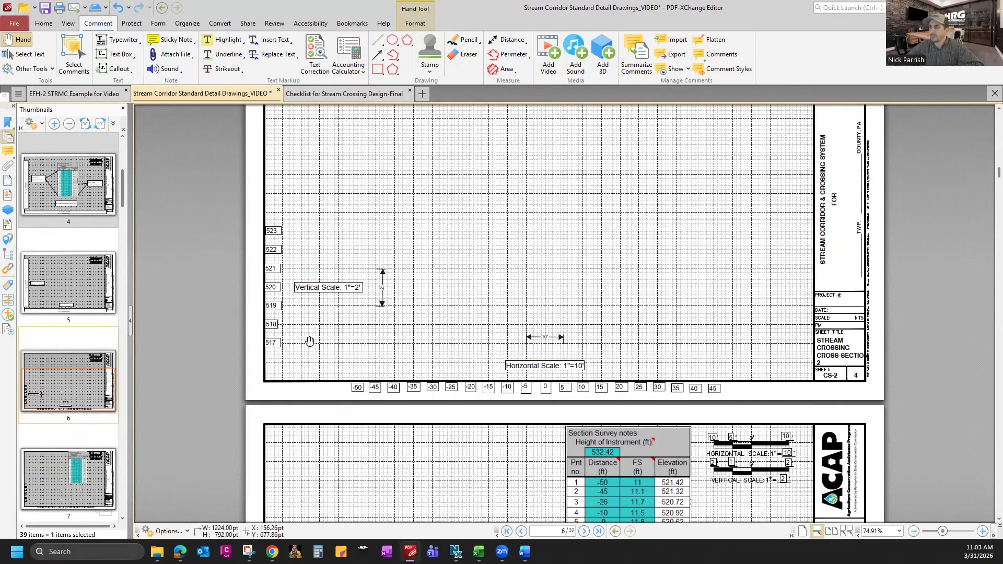
scroll(392, 306, "up", 3)
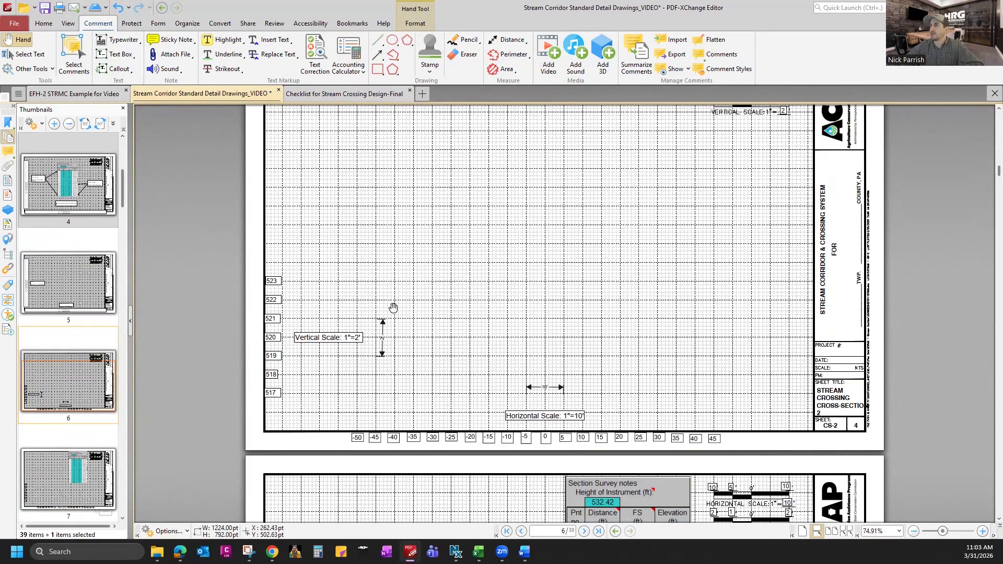
scroll(392, 308, "up", 7)
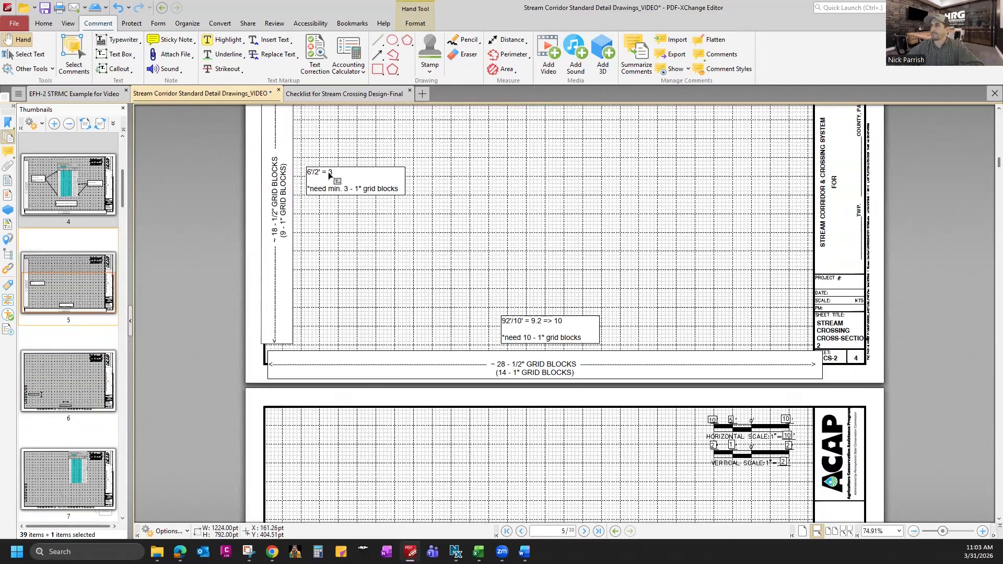
left_click(320, 173)
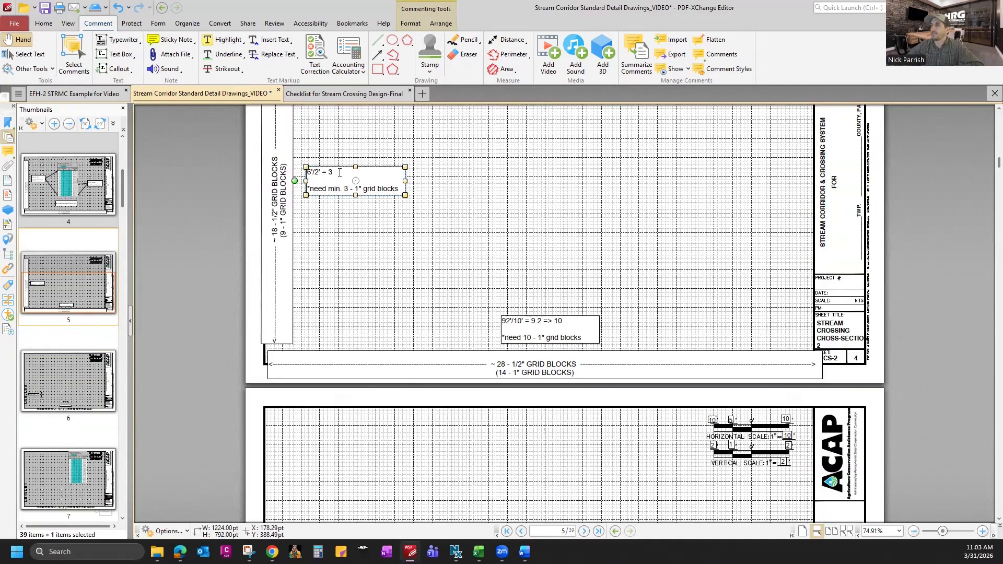
left_click(340, 173)
scroll(316, 245, "down", 4)
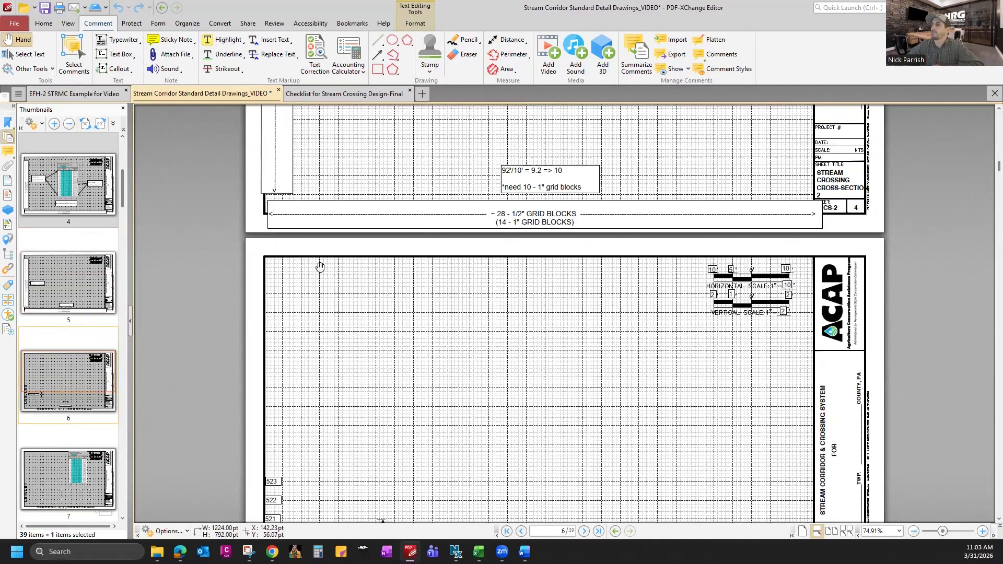
scroll(319, 267, "down", 2)
scroll(313, 471, "down", 1)
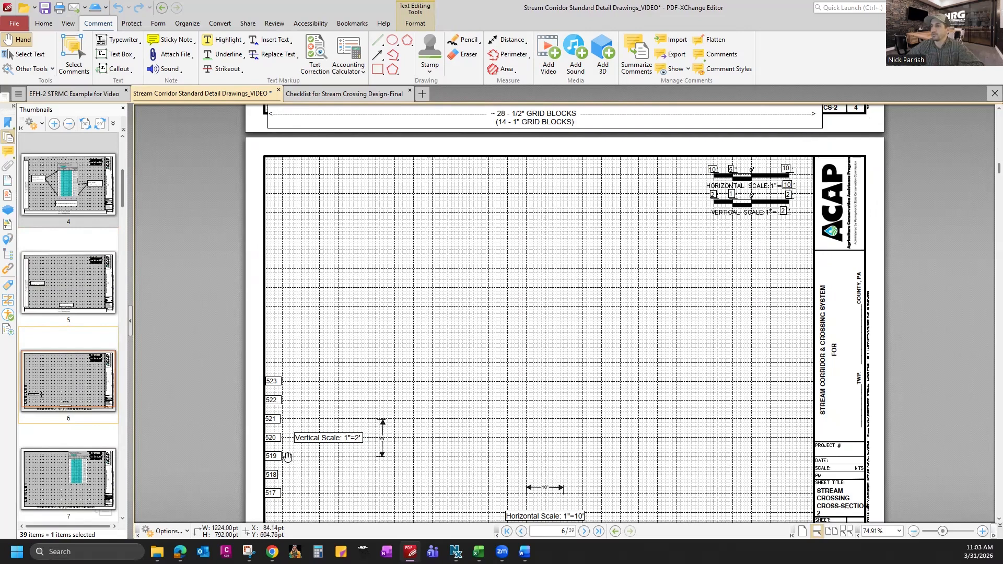
scroll(551, 462, "down", 3)
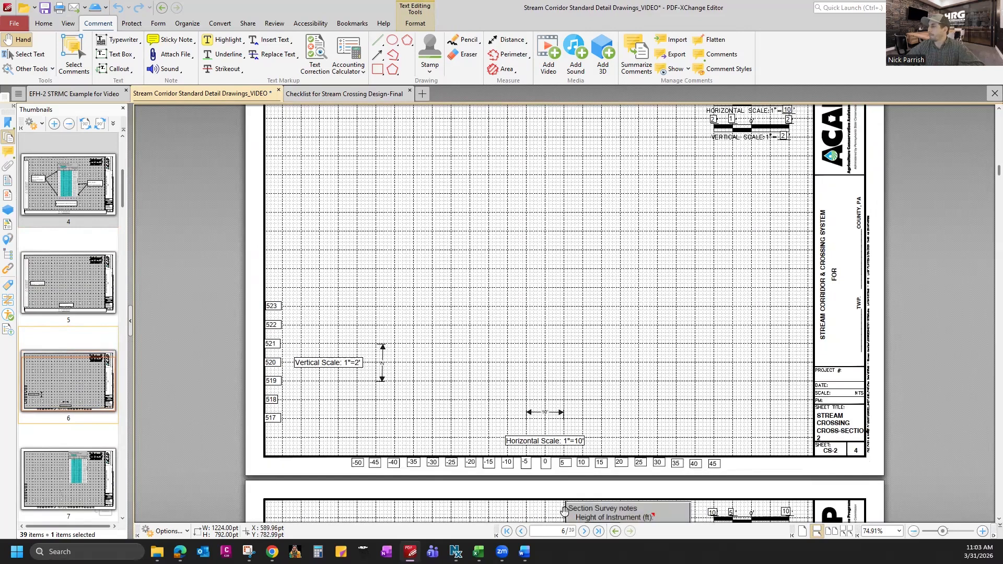
left_click(984, 531)
key("ctrl+2")
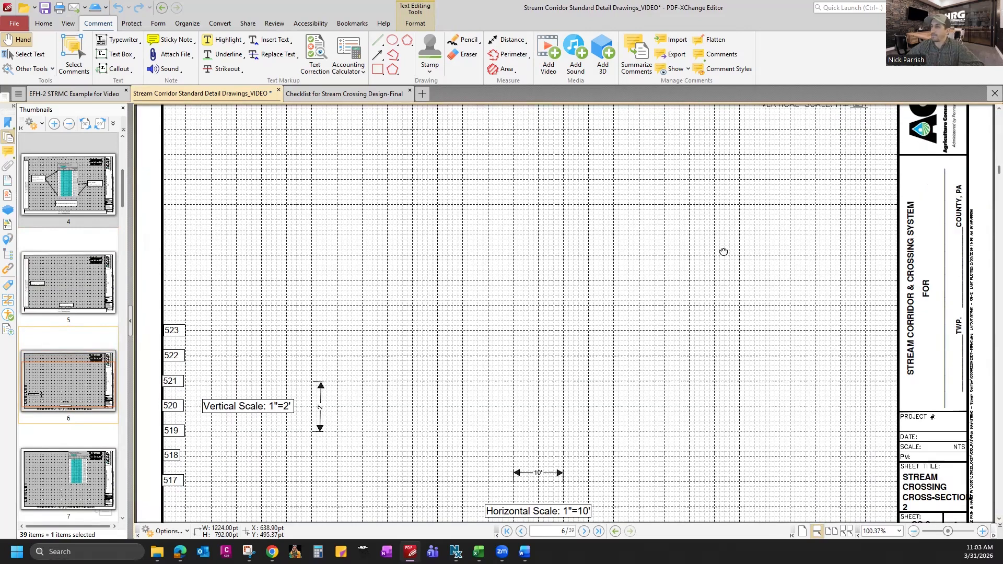
- Adjust the lower end of the 2' vertical distance measurement beside the Vertical Scale note on page 6
scroll(730, 235, "down", 3)
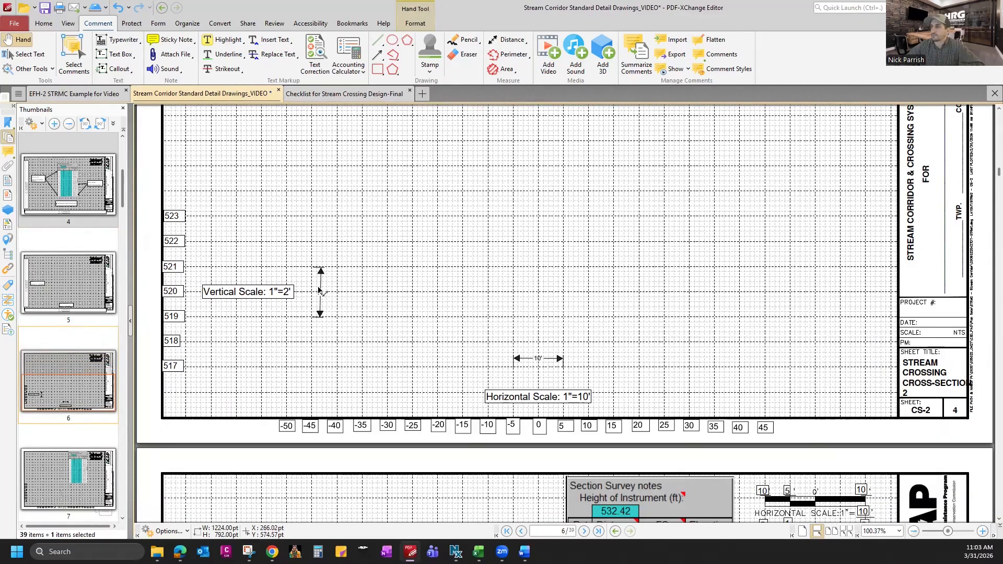
left_click(321, 290)
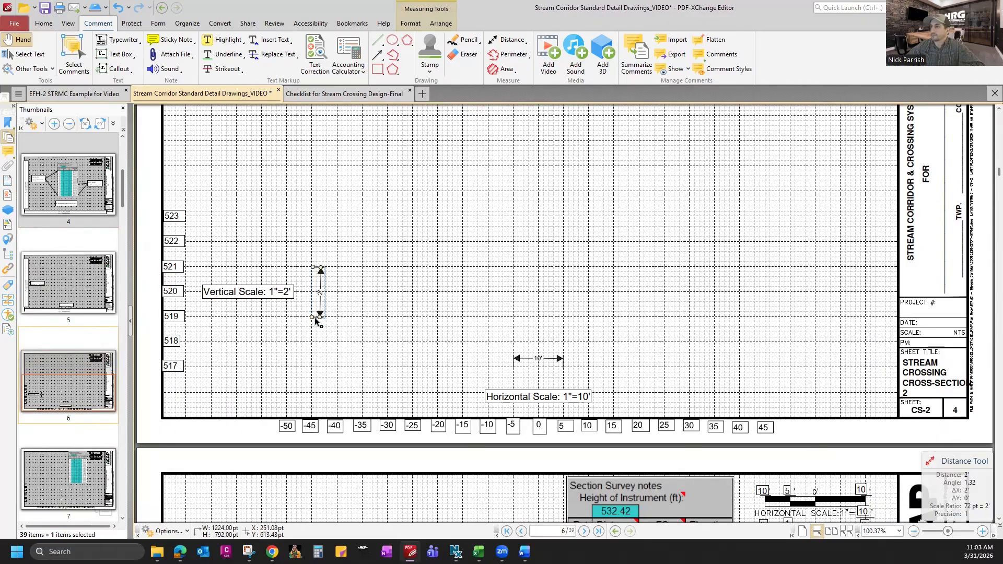
left_click_drag(318, 318, 312, 318)
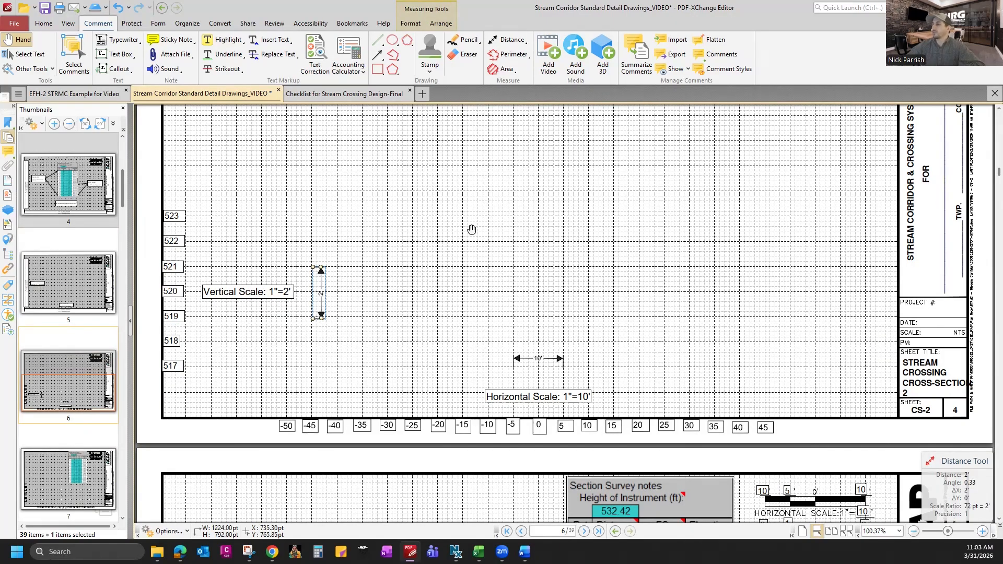
- Compare the points plotted on page 7's grid with the distances and elevations in the section survey notes
scroll(461, 170, "down", 1)
scroll(421, 181, "down", 7)
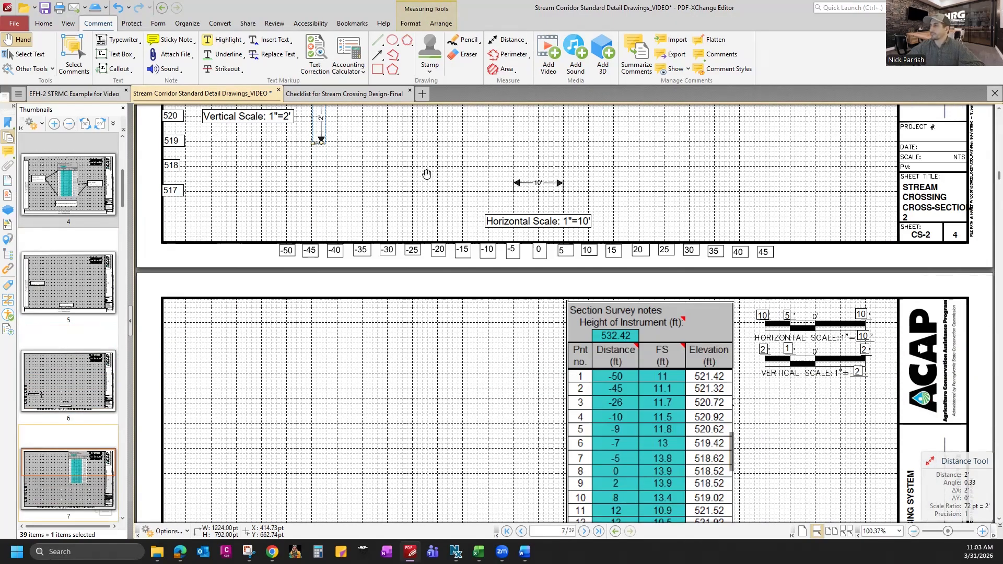
scroll(420, 181, "down", 10)
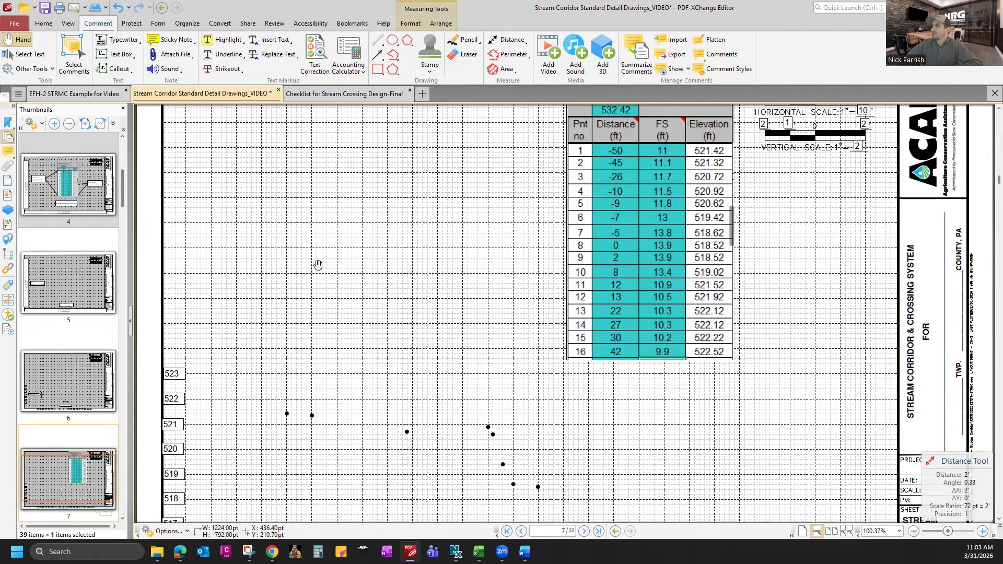
scroll(348, 261, "down", 2)
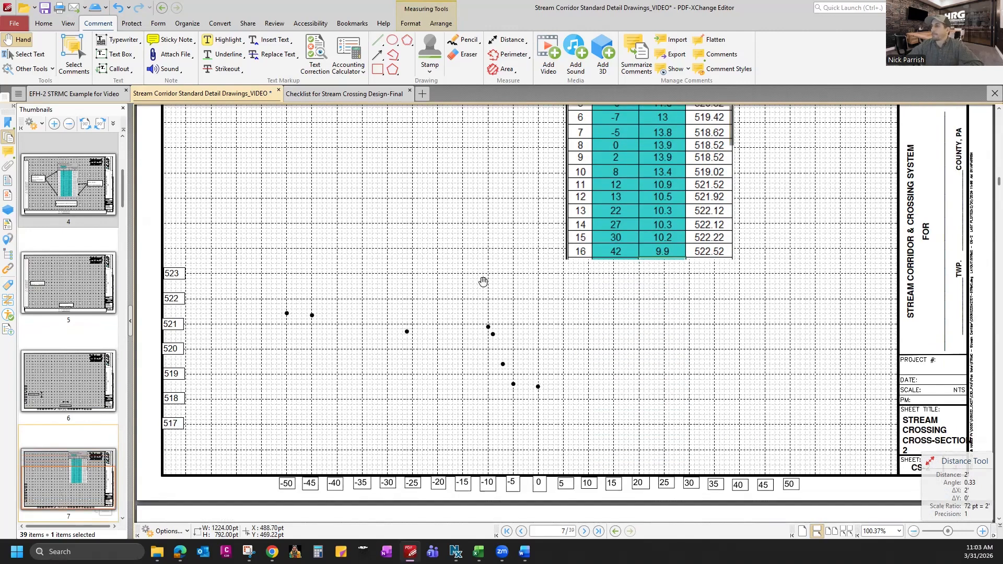
scroll(518, 266, "down", 1)
scroll(511, 313, "up", 3)
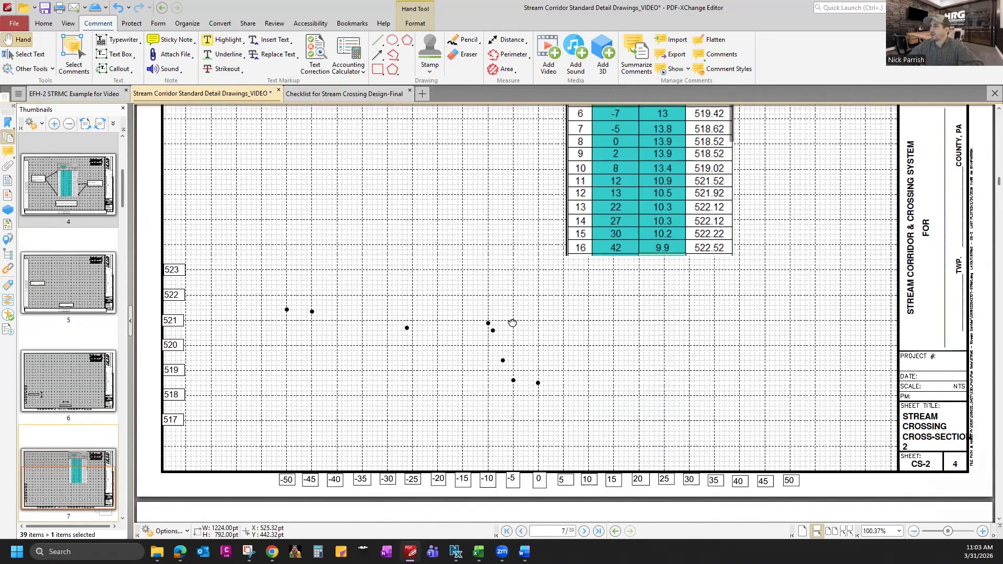
mouse_move(518, 357)
left_mouse_down()
mouse_move(501, 291)
mouse_move(495, 317)
left_mouse_up()
scroll(492, 303, "up", 1)
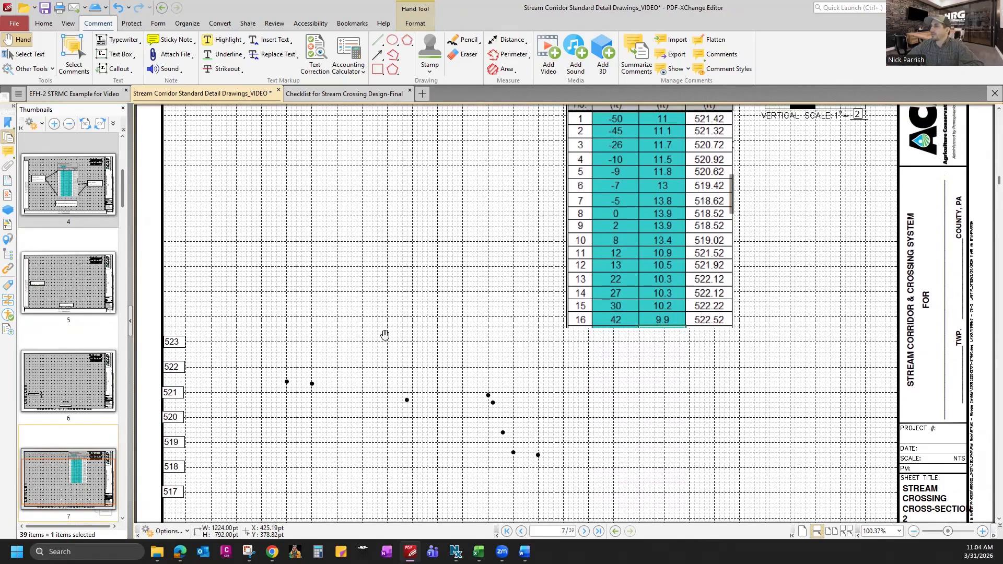
left_click_drag(284, 429, 283, 376)
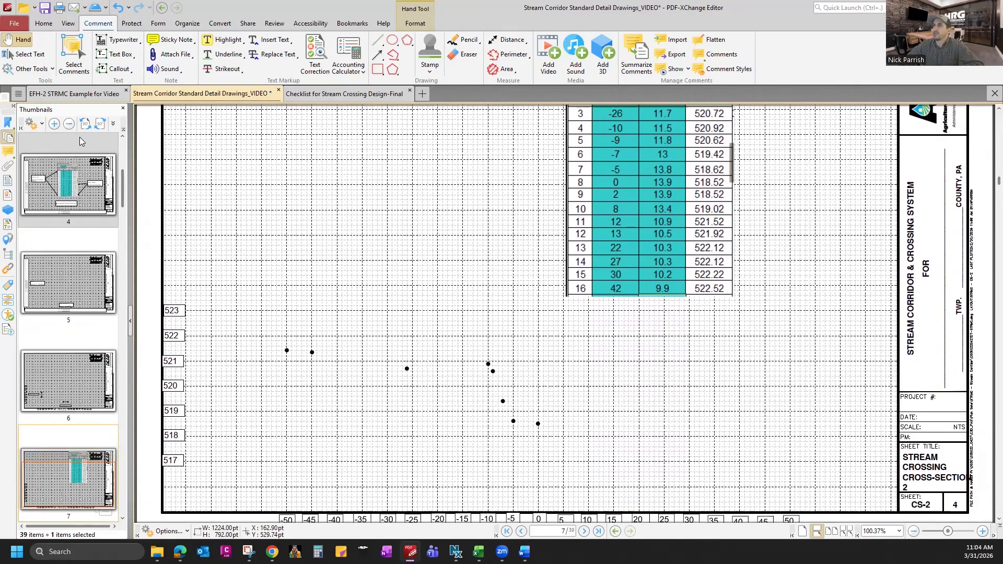
- Examine the distance, FS and elevation columns of page 7's survey notes, enlarged to 200%
left_click(24, 54)
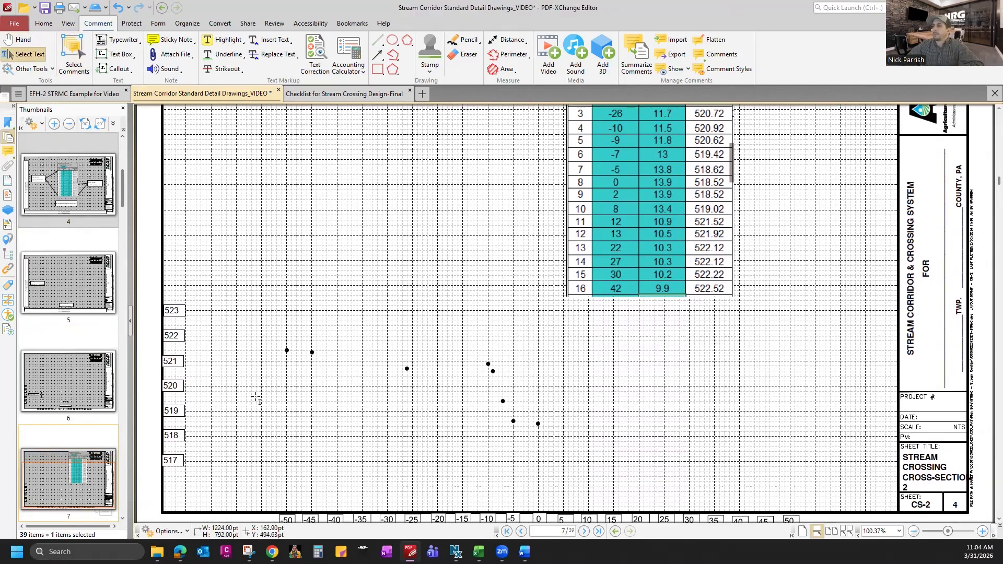
scroll(563, 193, "up", 2)
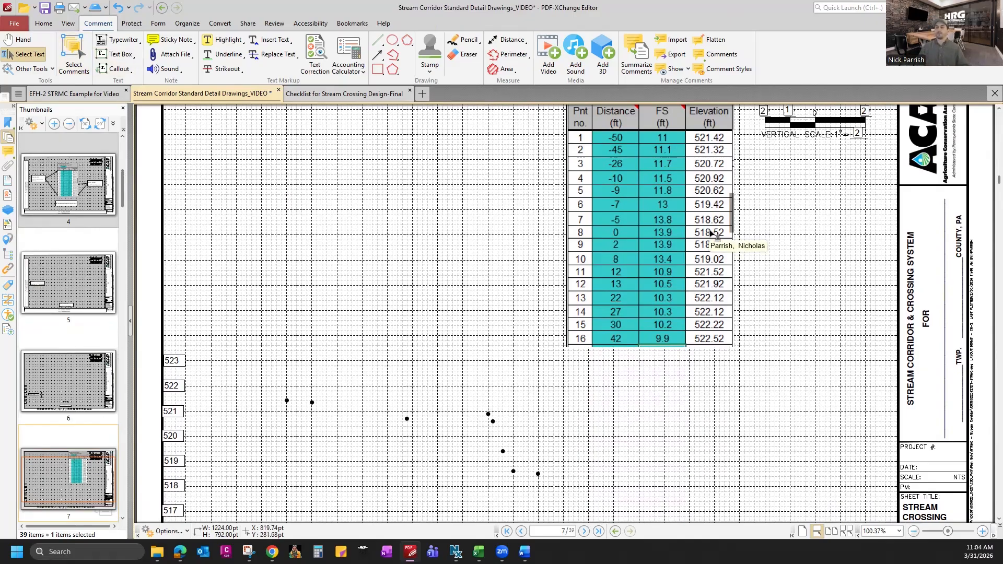
scroll(712, 232, "up", 1)
scroll(679, 213, "up", 3)
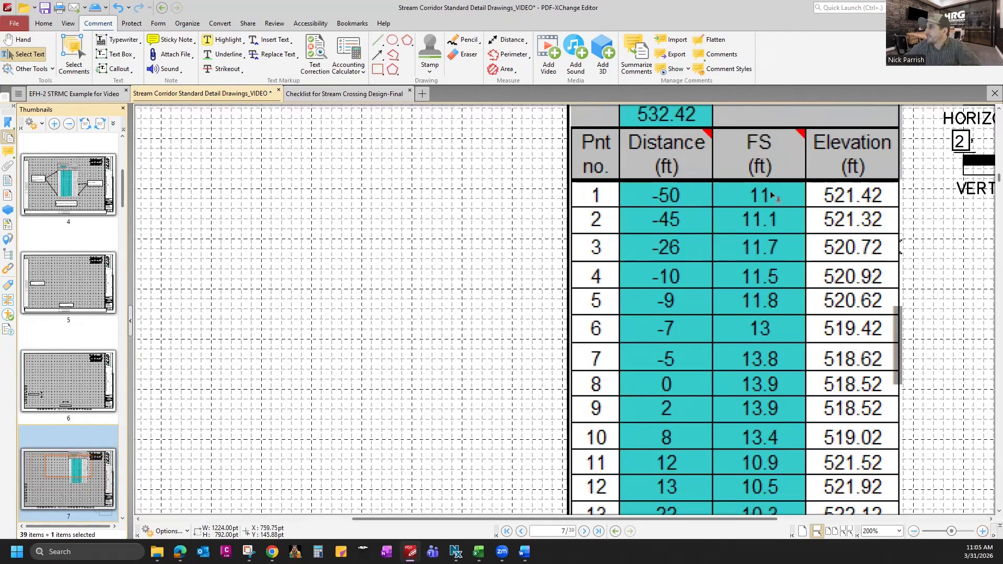
scroll(772, 195, "down", 2)
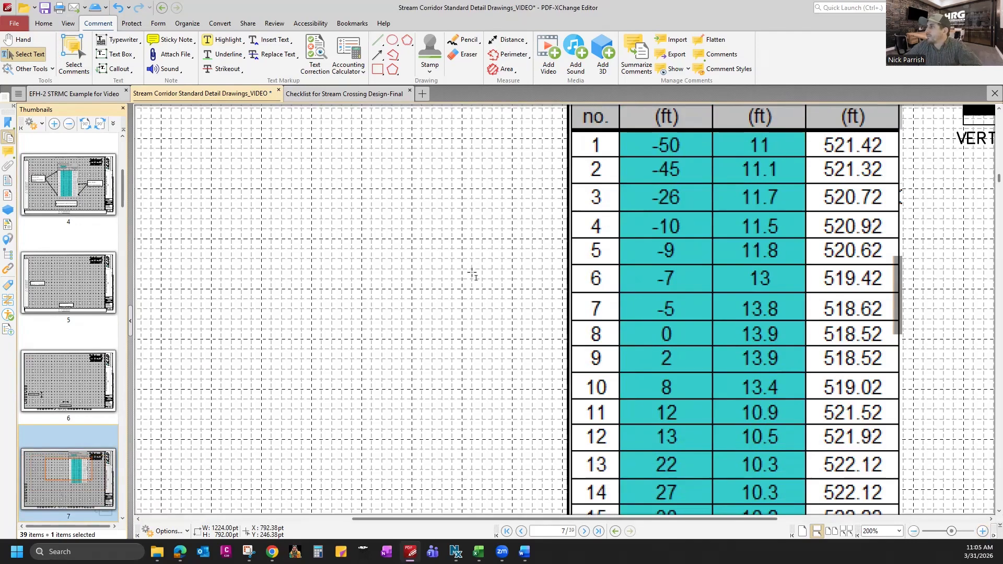
scroll(462, 324, "down", 6)
- Draw a vertical line from the first plotted point down to the -50 distance label on page 7
left_click_drag(386, 518, 265, 505)
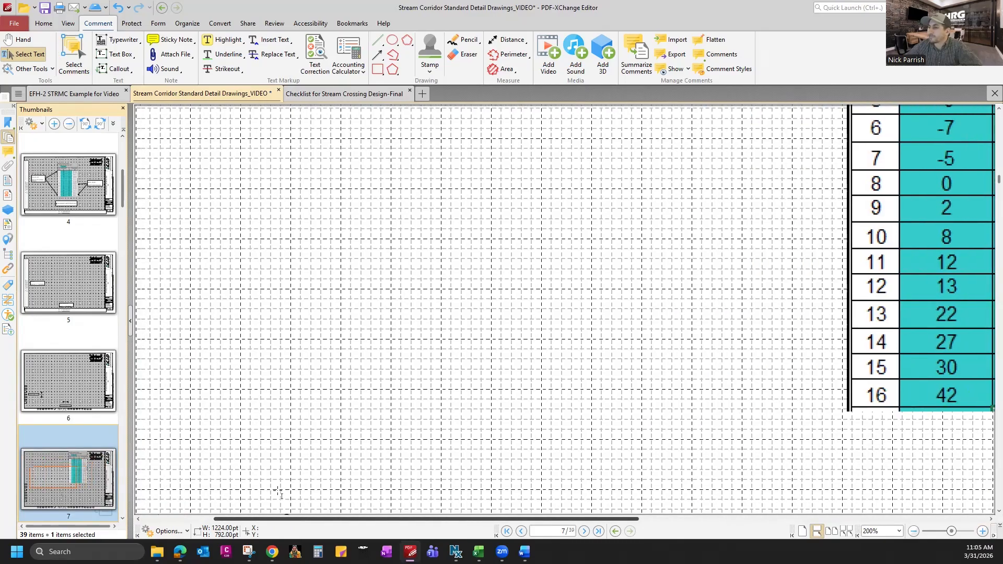
left_click(916, 533)
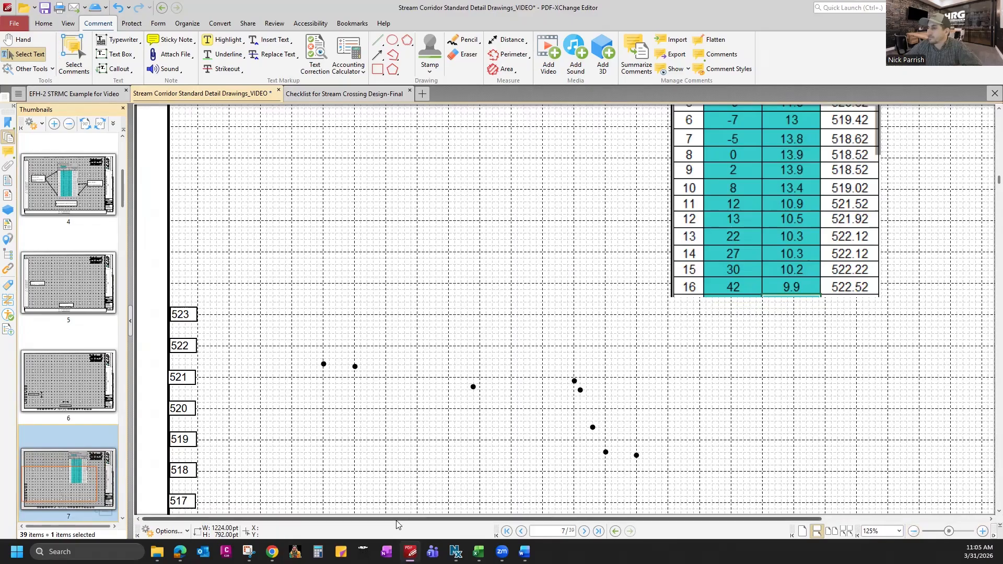
scroll(340, 360, "down", 8)
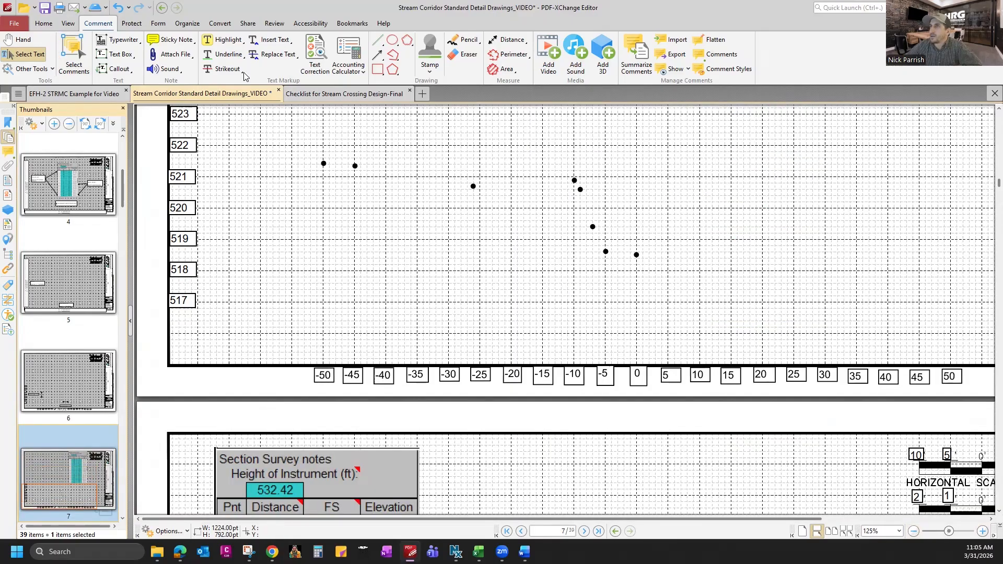
left_click(377, 41)
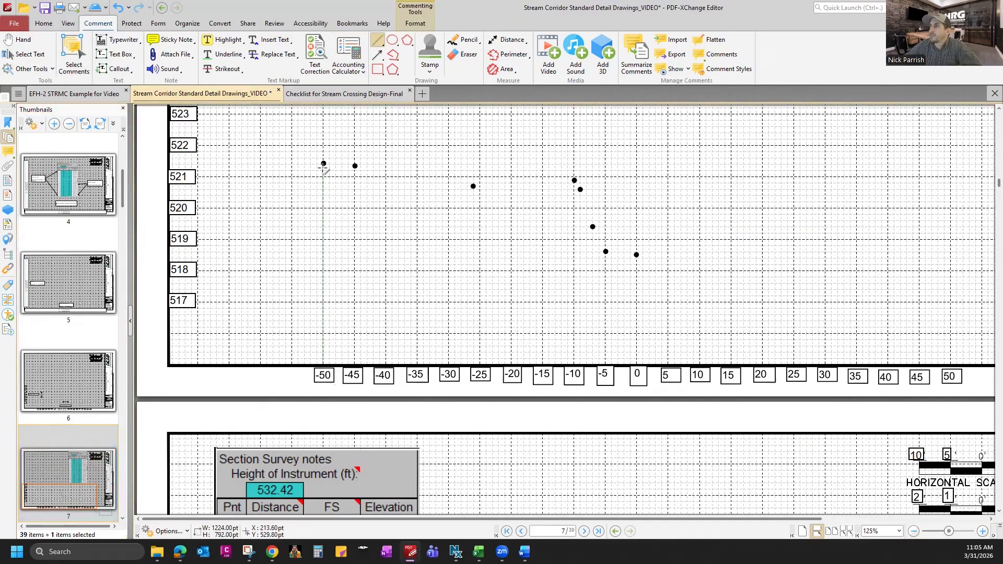
left_click_drag(324, 164, 322, 362)
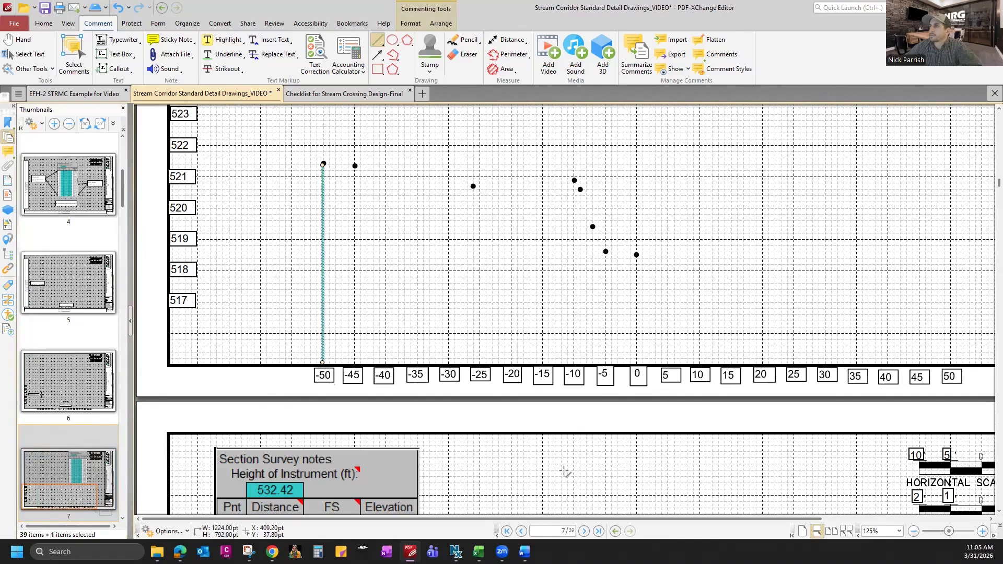
- Add a callout reading 521.4' that points to the first plotted point at distance -50
left_click(982, 531)
left_click(982, 531)
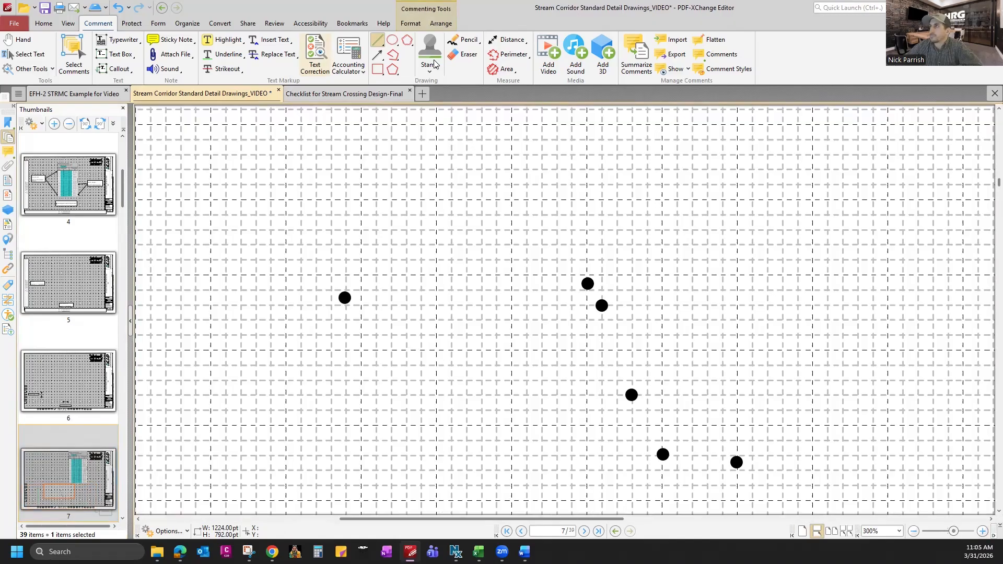
left_click(23, 40)
left_click_drag(185, 202, 775, 180)
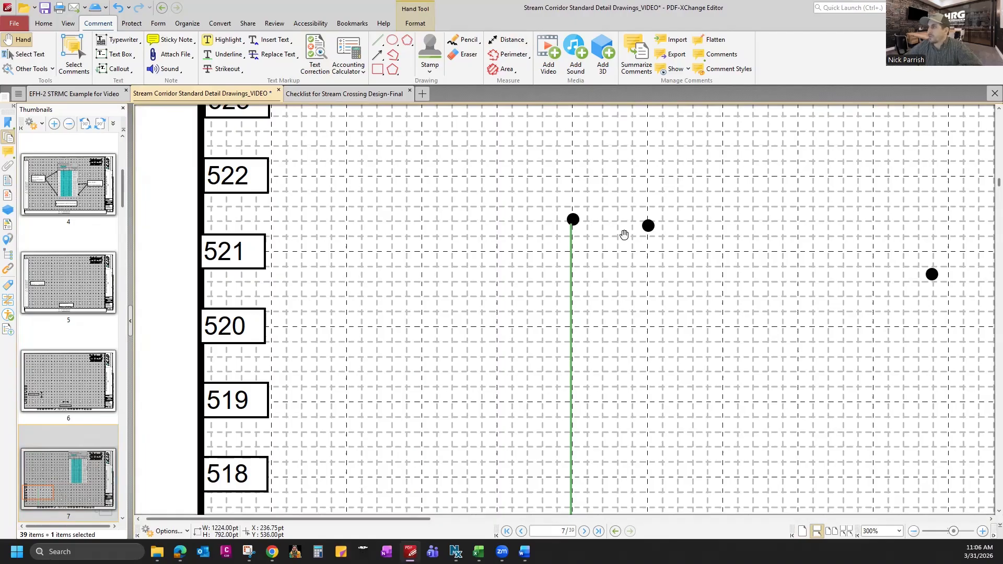
left_click_drag(576, 246, 528, 267)
left_click(110, 69)
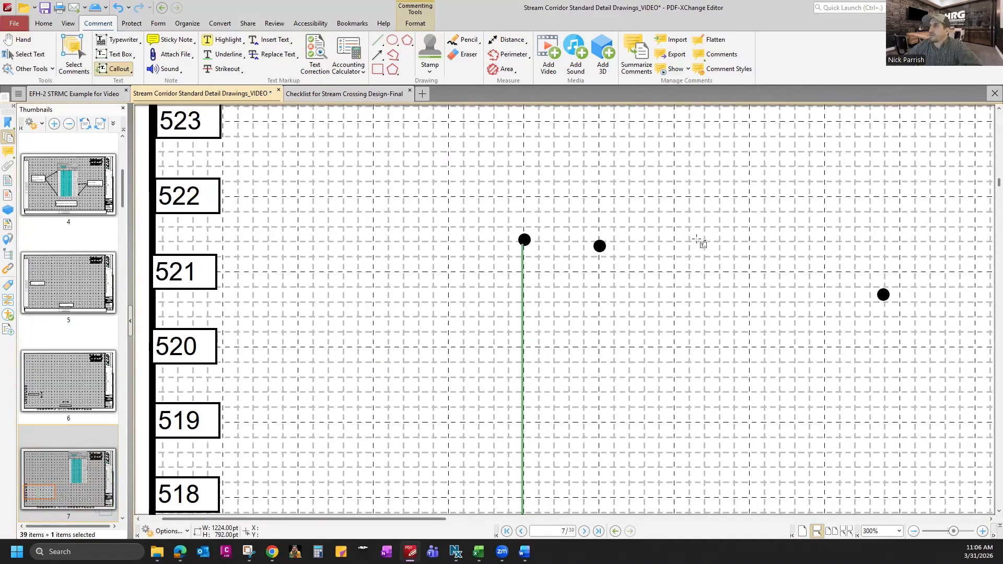
left_click_drag(715, 127, 541, 228)
left_click_drag(526, 236, 524, 240)
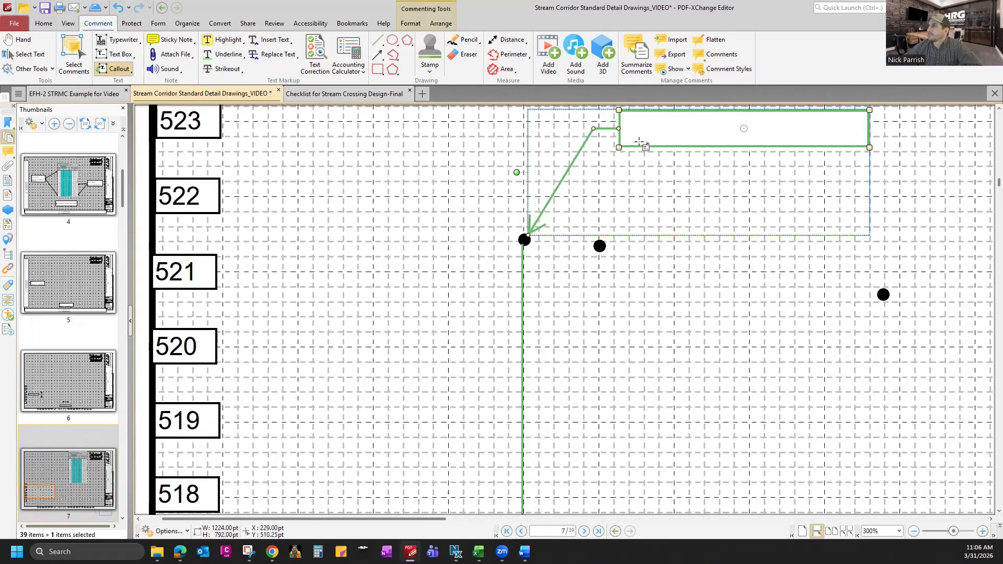
double_click(653, 133)
type("521.4")
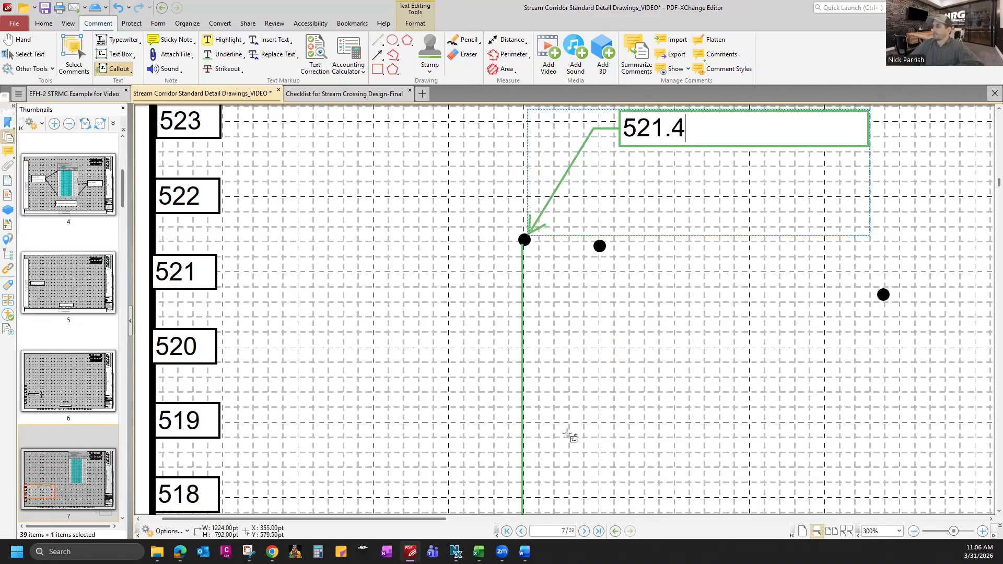
type("'")
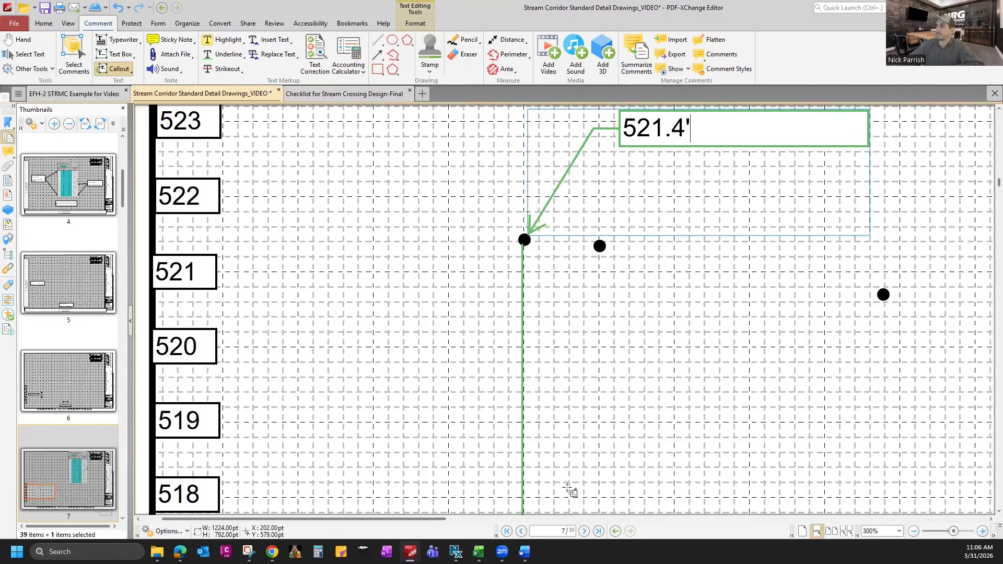
left_click(24, 40)
- Check the survey notes for the distances and elevations of the first two points against the 521.4' callout
left_click_drag(527, 300, 518, 293)
left_click_drag(964, 190, 503, 484)
left_click_drag(794, 162, 554, 199)
left_click_drag(437, 168, 193, 410)
left_click_drag(203, 451, 214, 498)
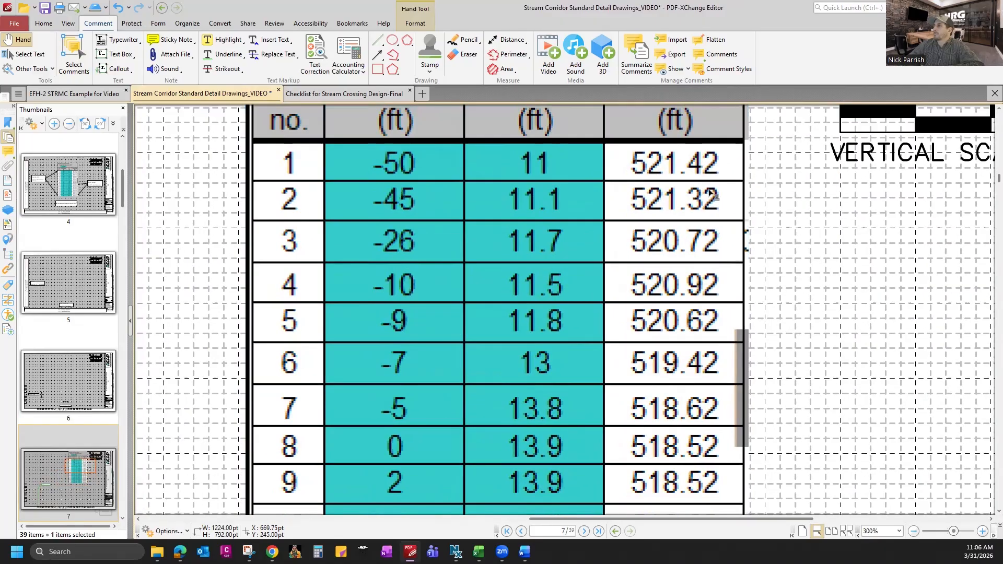
left_click(913, 530)
left_click(913, 530)
left_click(913, 531)
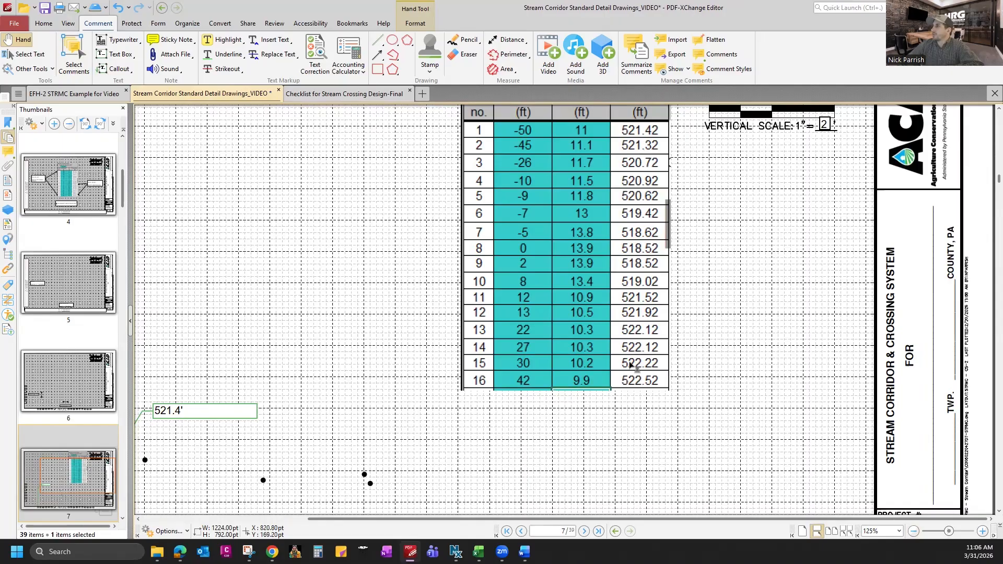
- Inspect the first two plotted points against the grid lines and elevation labels, enlarged to 300%
left_click_drag(632, 518, 448, 525)
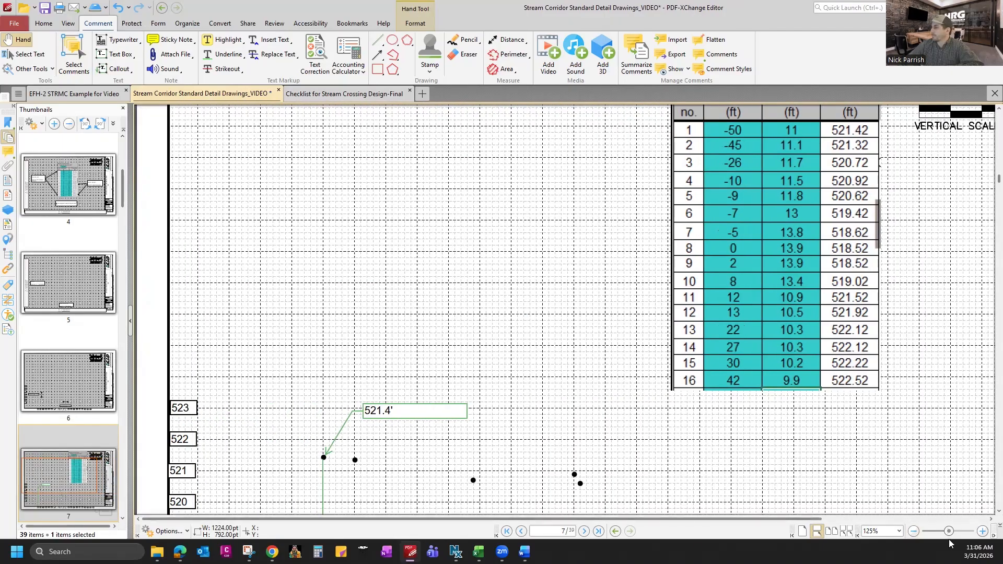
left_click(982, 531)
left_click(981, 531)
scroll(497, 405, "down", 7)
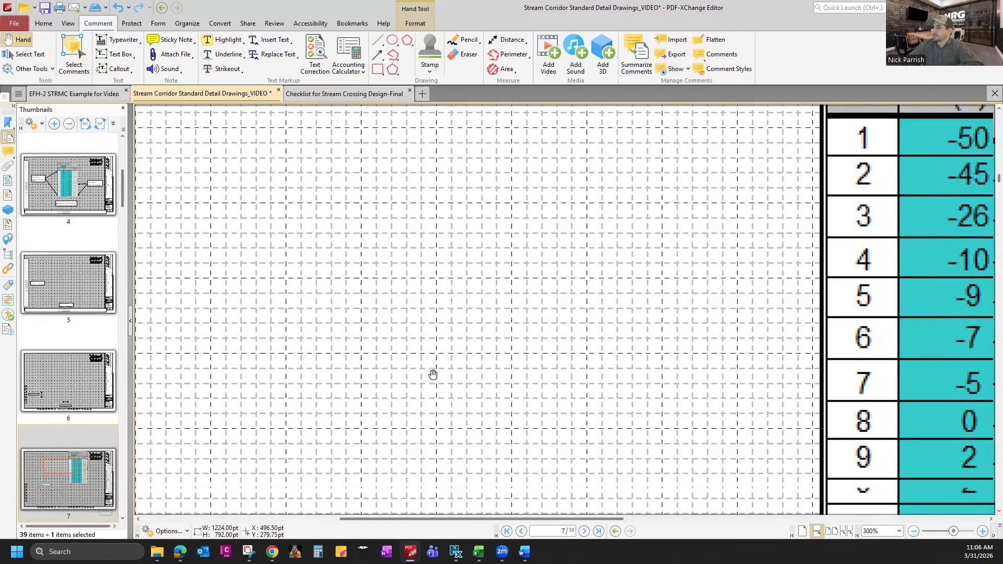
scroll(364, 491, "down", 3)
left_click_drag(356, 517, 238, 519)
scroll(387, 455, "down", 2)
left_click_drag(421, 406, 421, 408)
left_click(604, 411)
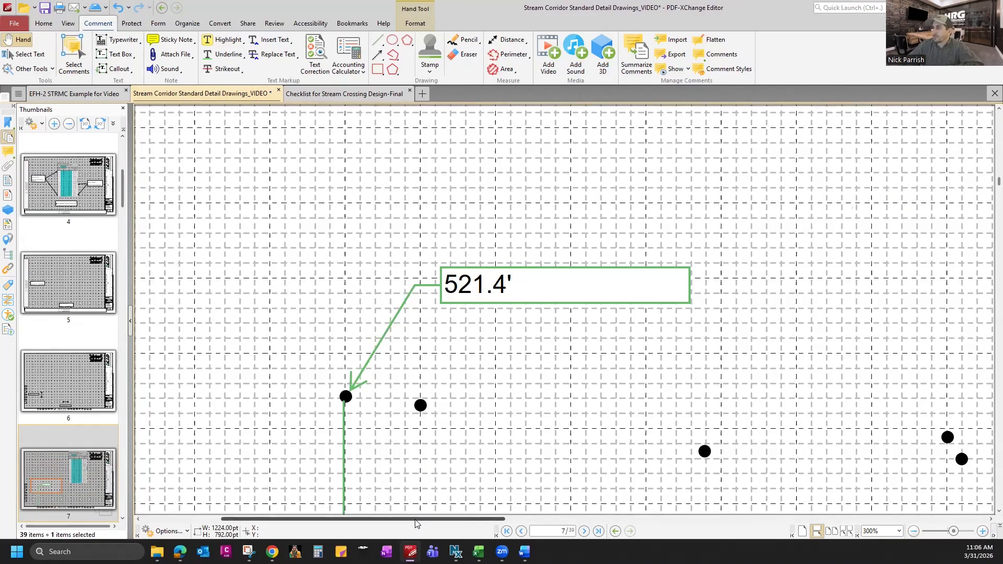
left_click_drag(419, 518, 396, 519)
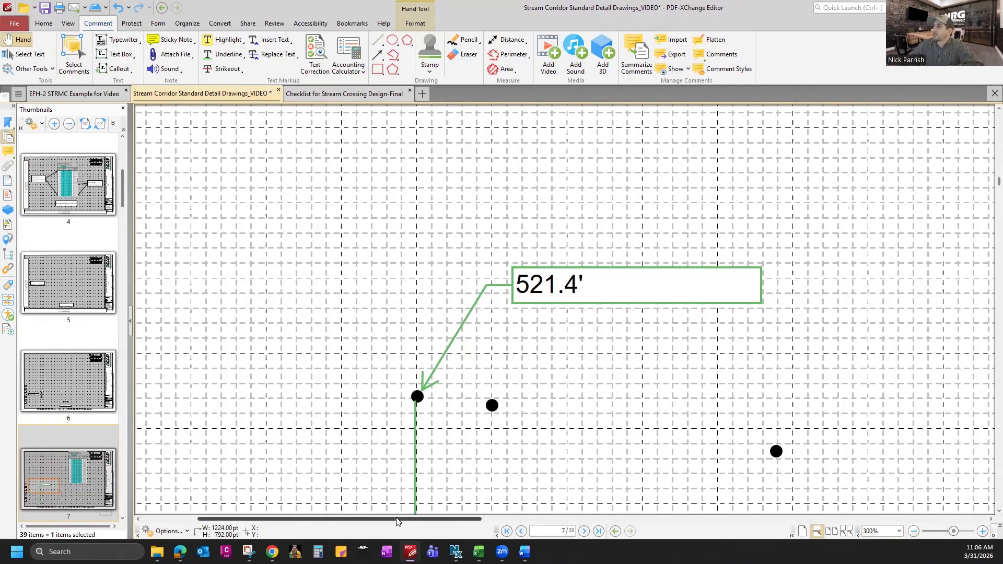
scroll(470, 421, "down", 4)
scroll(451, 518, "down", 1)
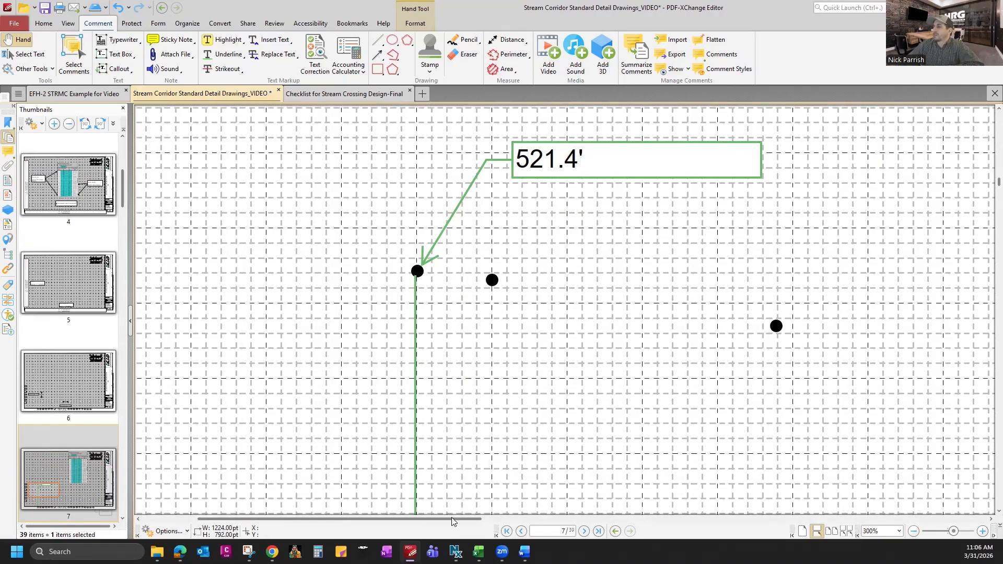
scroll(410, 510, "left", 4)
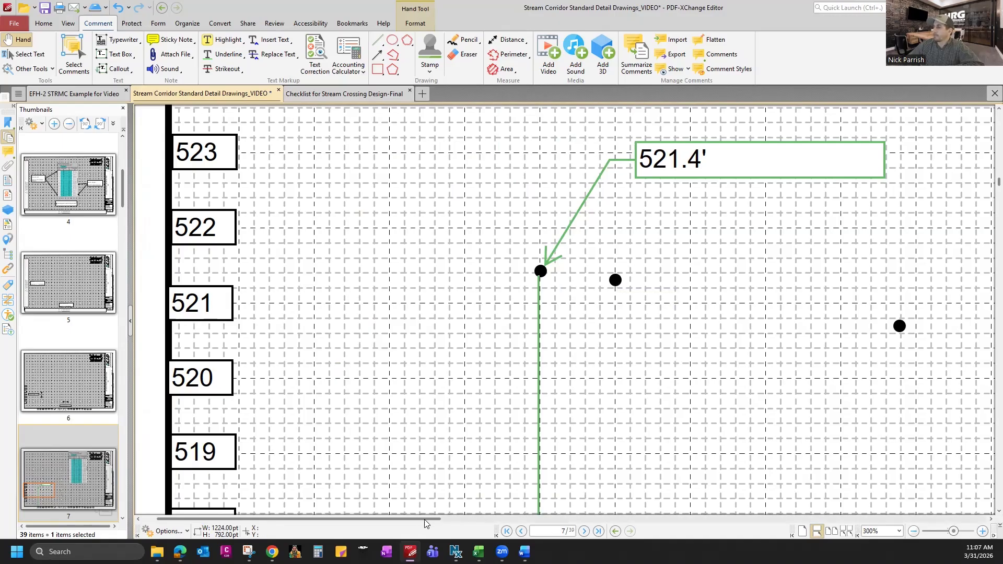
- Review the survey notes rows after point 2 and relate them to the remaining plotted points
left_click_drag(493, 518, 793, 521)
scroll(750, 342, "up", 8)
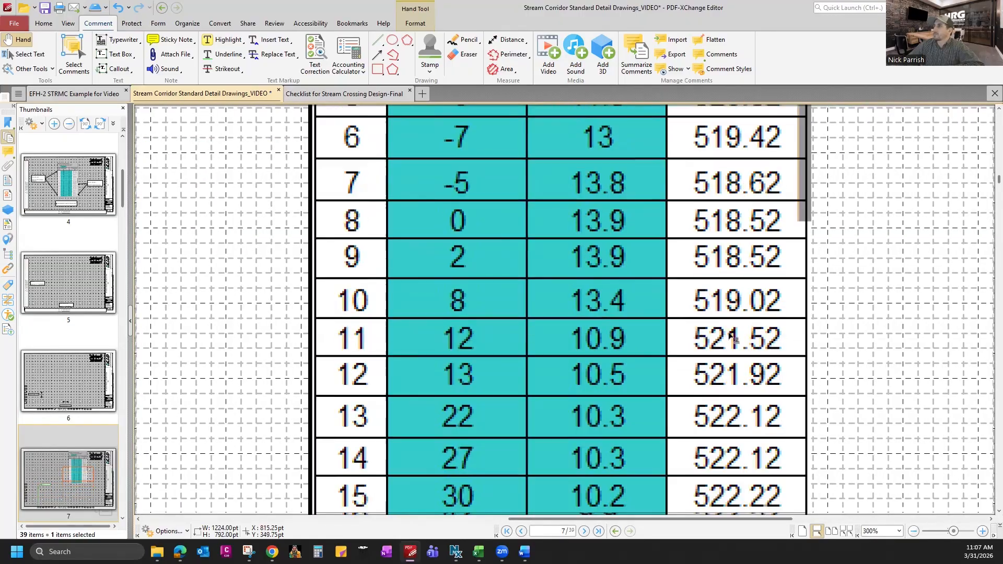
scroll(731, 337, "up", 5)
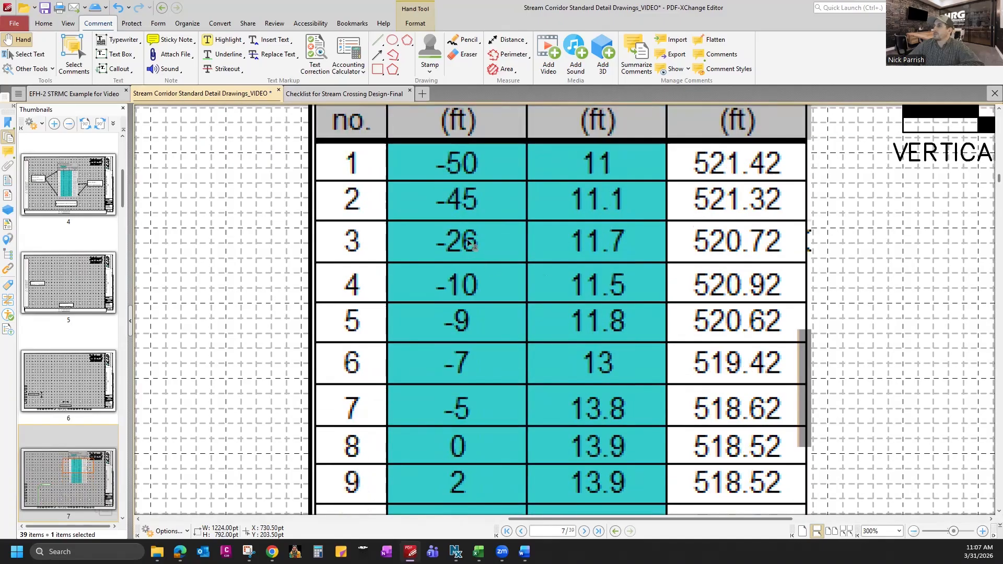
left_click(914, 532)
scroll(349, 425, "down", 2)
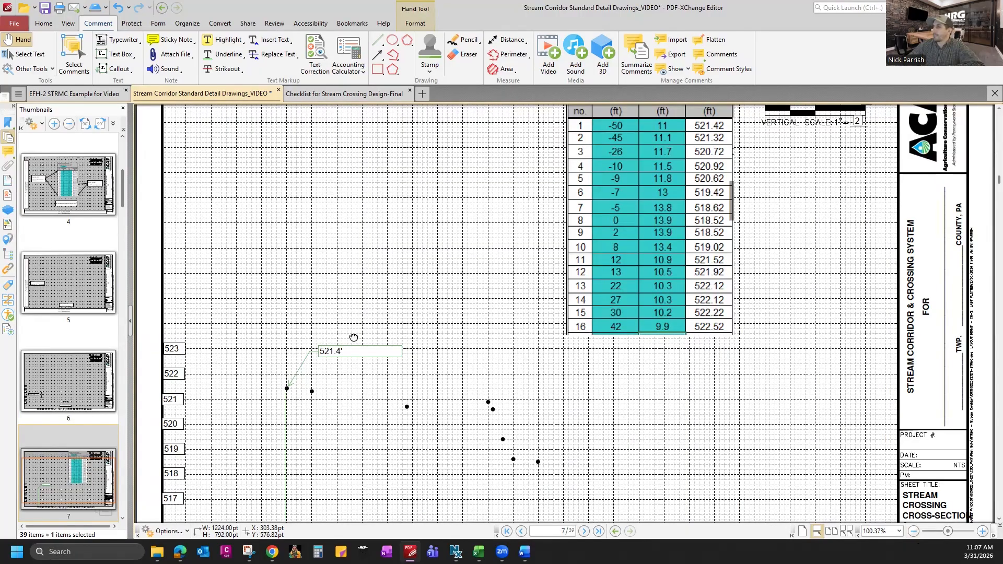
- Inspect the plotted points against the distance labels, enlarged up to 400%, to locate the third point's distance of -26
scroll(353, 338, "down", 4)
left_click(982, 532)
double_click(982, 531)
left_click_drag(619, 422, 739, 168)
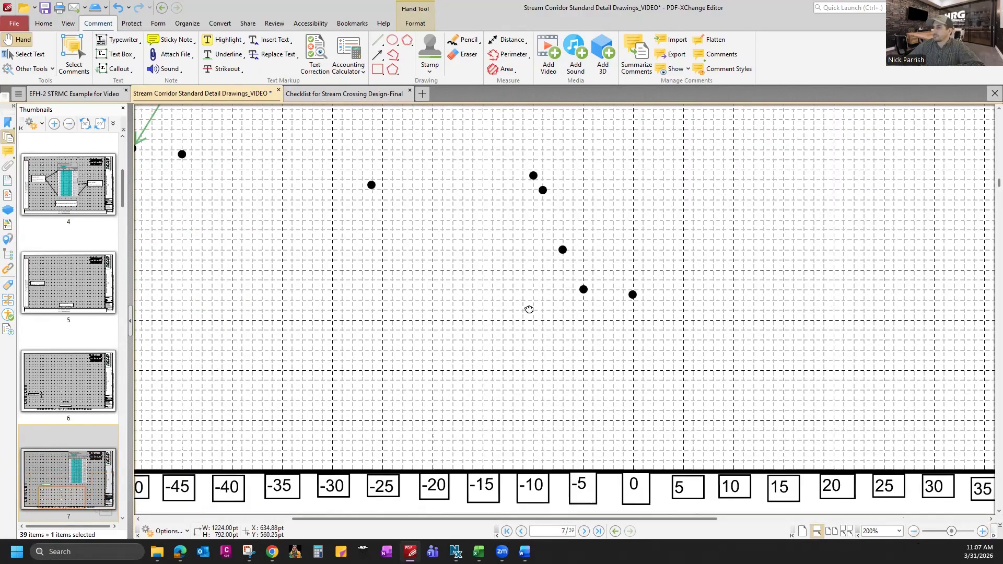
left_click_drag(529, 309, 572, 274)
left_click_drag(601, 323, 671, 345)
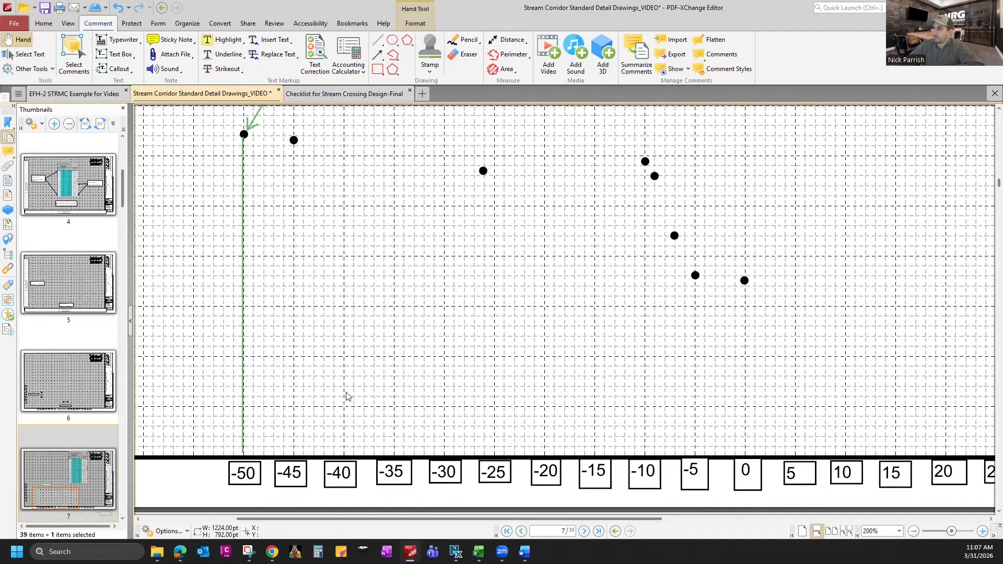
scroll(766, 13, "down", 1)
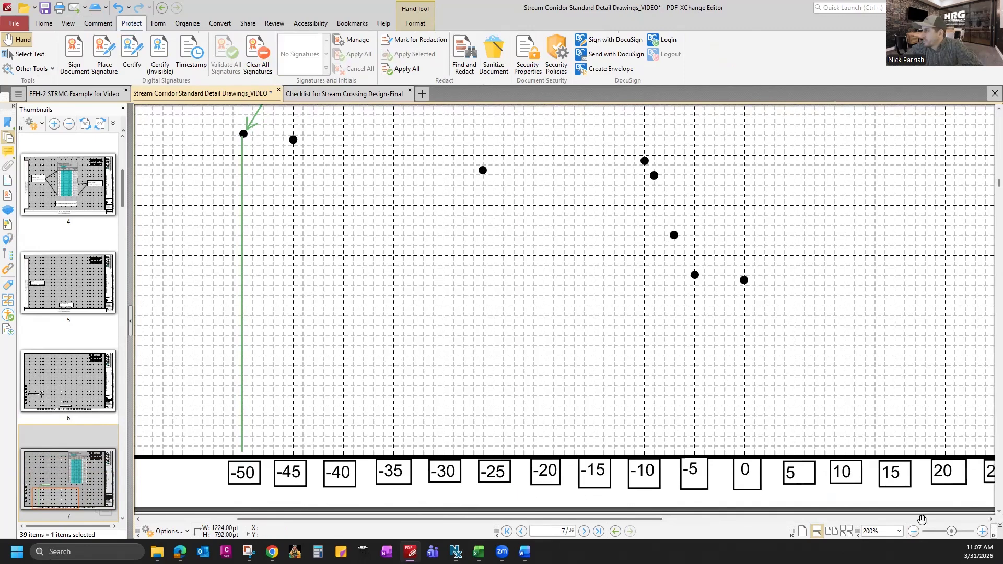
left_click(982, 531)
scroll(624, 245, "down", 5)
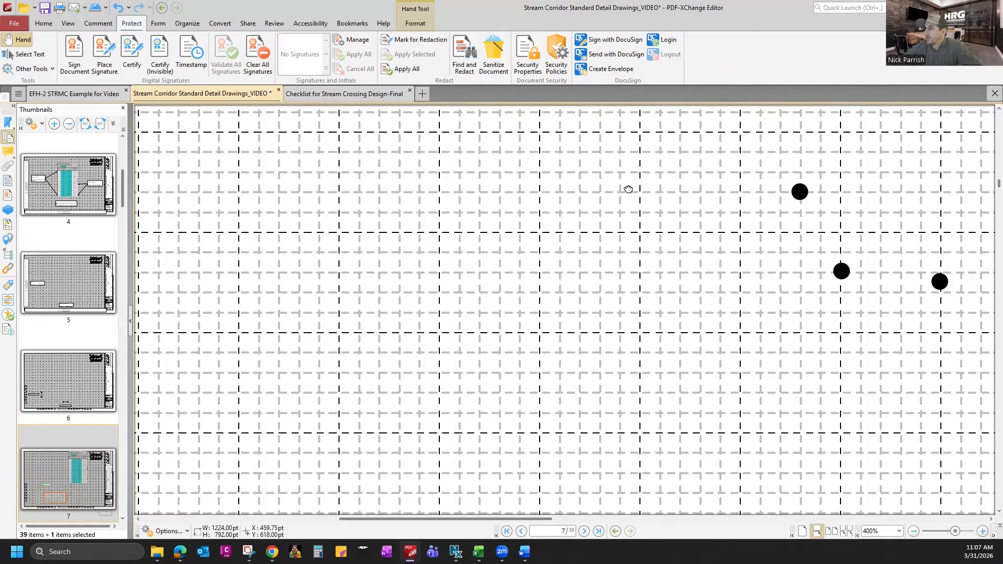
scroll(513, 245, "down", 4)
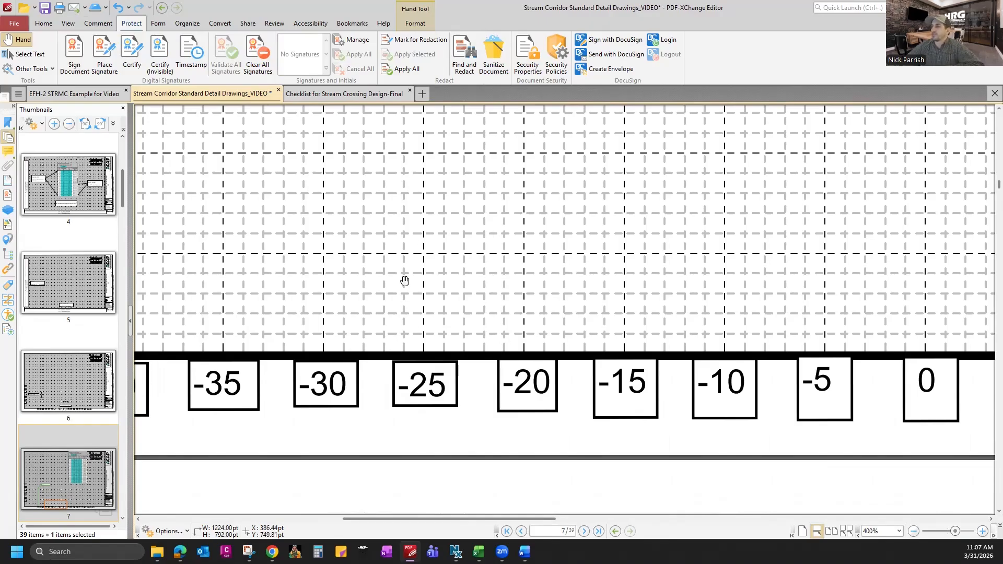
scroll(403, 348, "up", 3)
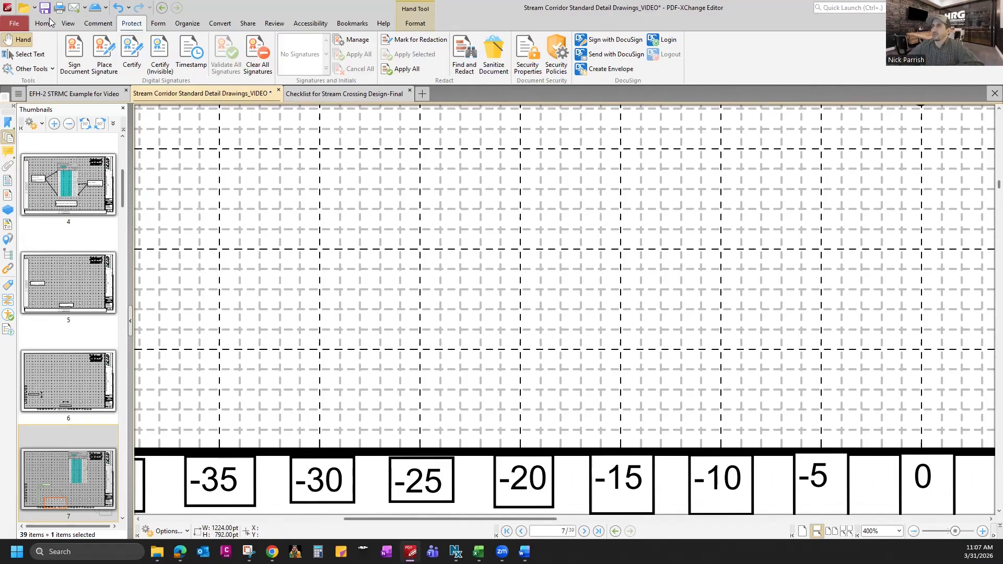
- Draw a vertical line from distance -26 on the horizontal axis up to the third plotted point
left_click(63, 23)
left_click(98, 22)
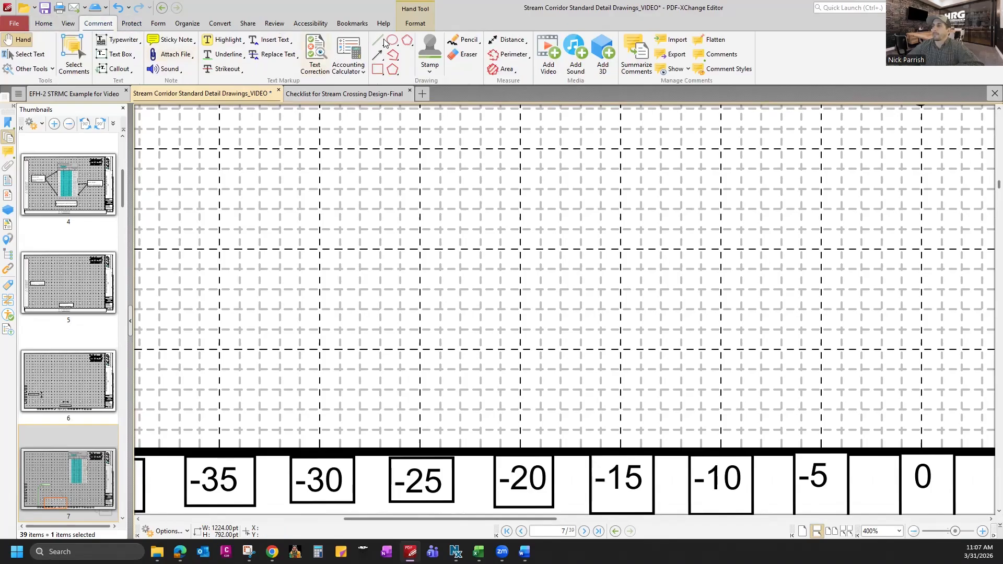
left_click(381, 41)
left_click(399, 448)
scroll(396, 163, "up", 5)
scroll(400, 141, "up", 4)
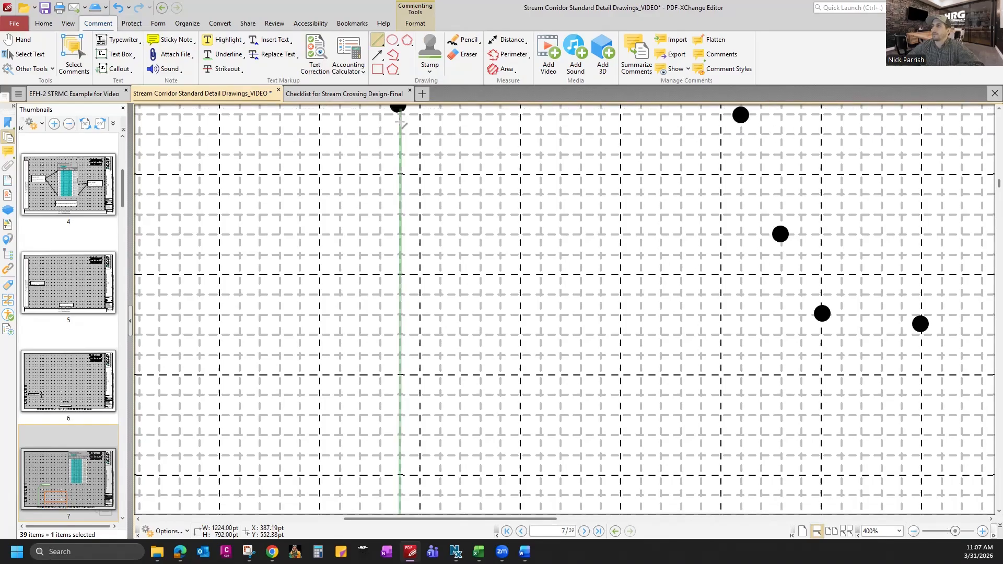
left_click(399, 108)
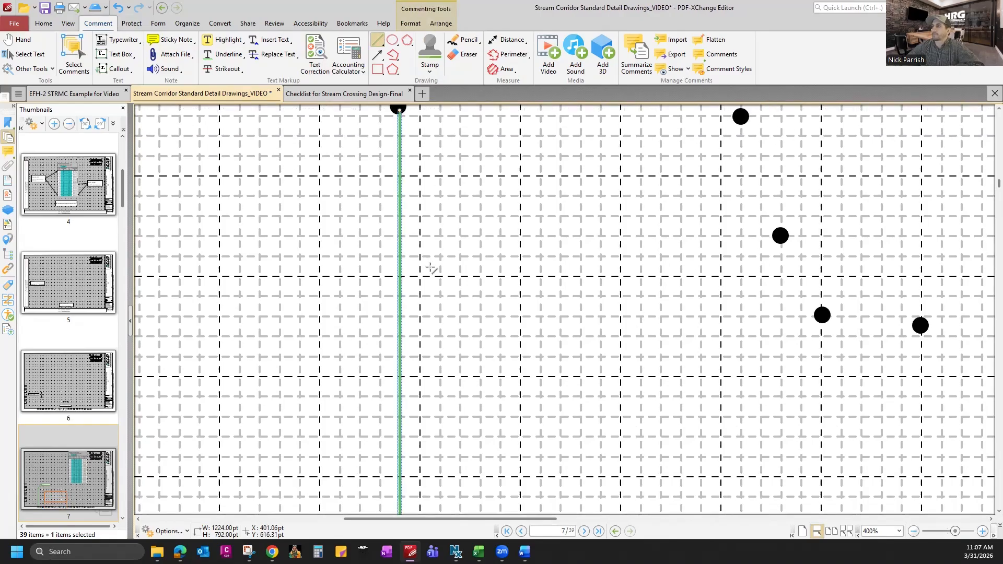
- Compare the third plotted point with the elevation labels and with its distance and elevation in the survey notes
scroll(447, 347, "down", 2)
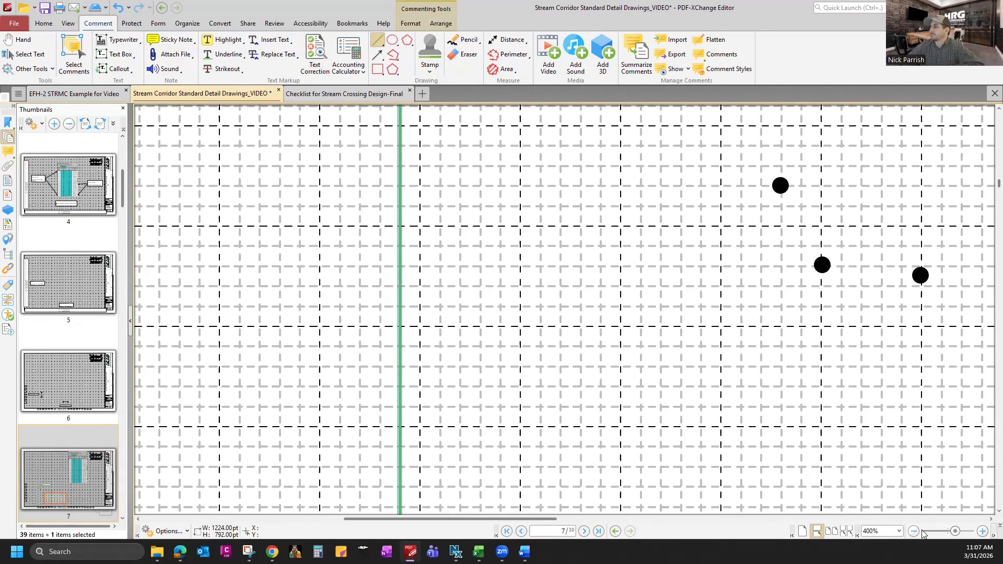
left_click(923, 531)
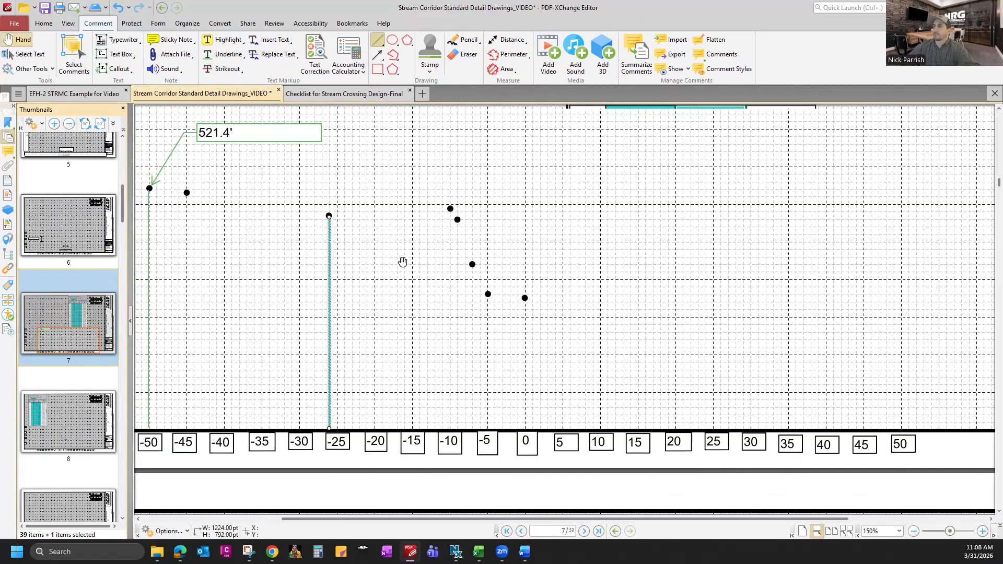
left_click(402, 262)
left_click_drag(441, 254, 548, 280)
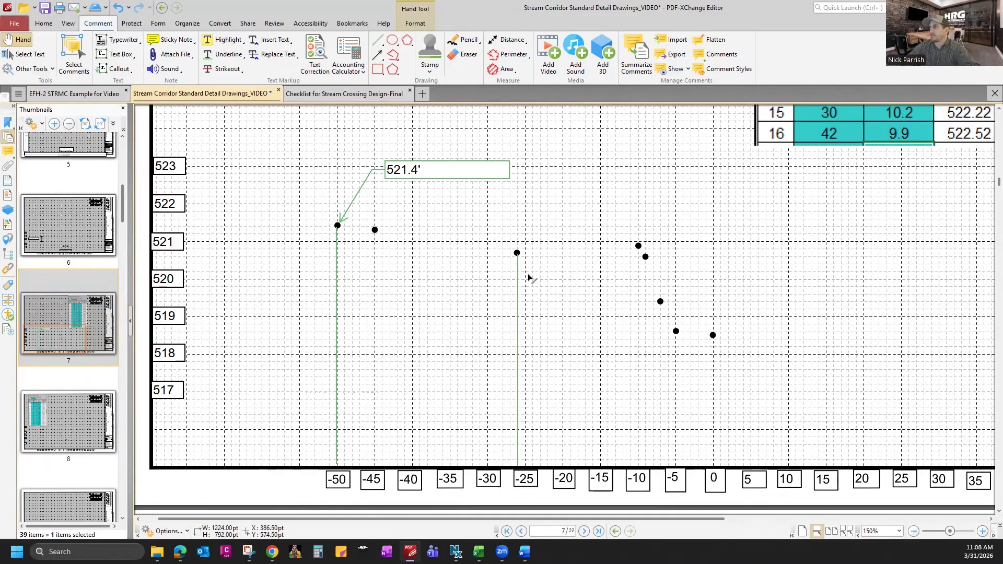
left_click_drag(520, 260, 282, 419)
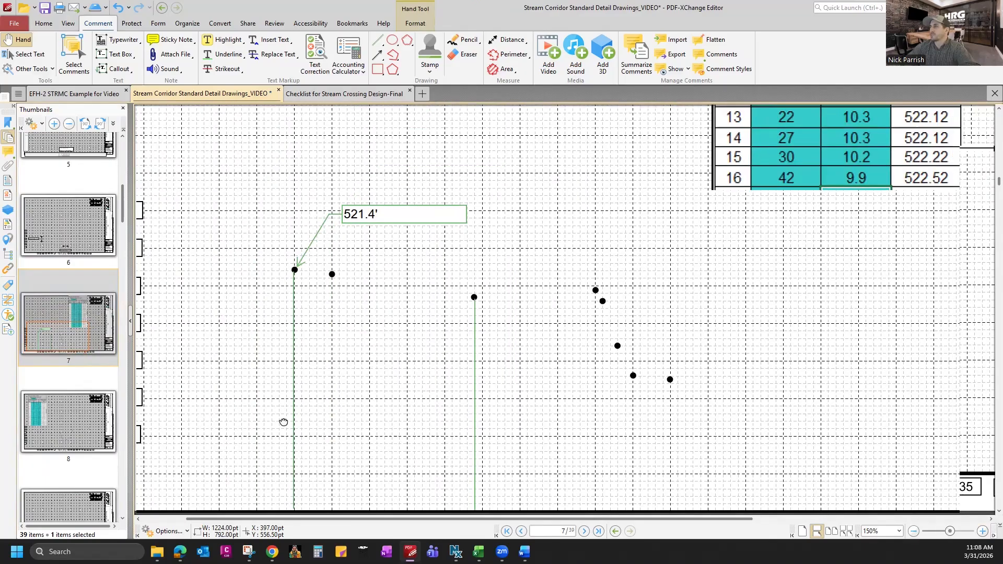
left_click_drag(857, 137, 821, 327)
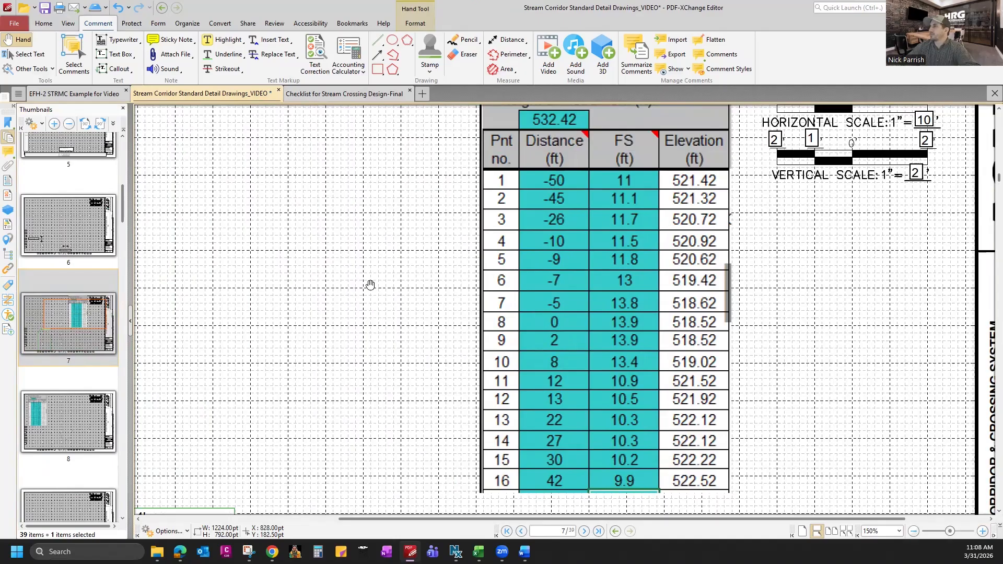
scroll(420, 307, "down", 3)
scroll(391, 504, "down", 1)
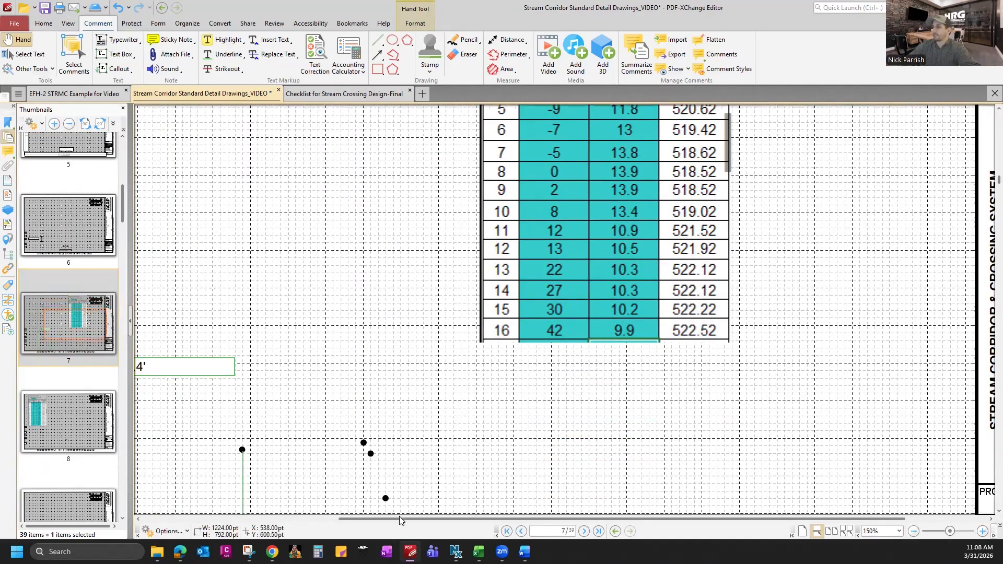
scroll(261, 505, "left", 3)
scroll(421, 398, "down", 3)
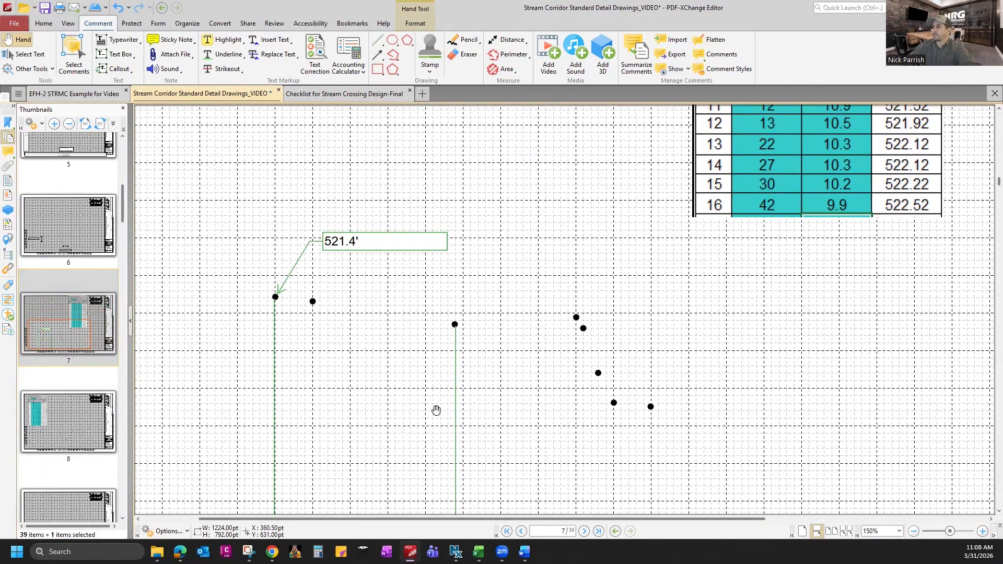
- Delete the vertical guide lines below the third and first plotted points, keeping the 521.4' callout
left_click(456, 417)
key("Delete")
left_click(276, 351)
key("Delete")
left_click(336, 253)
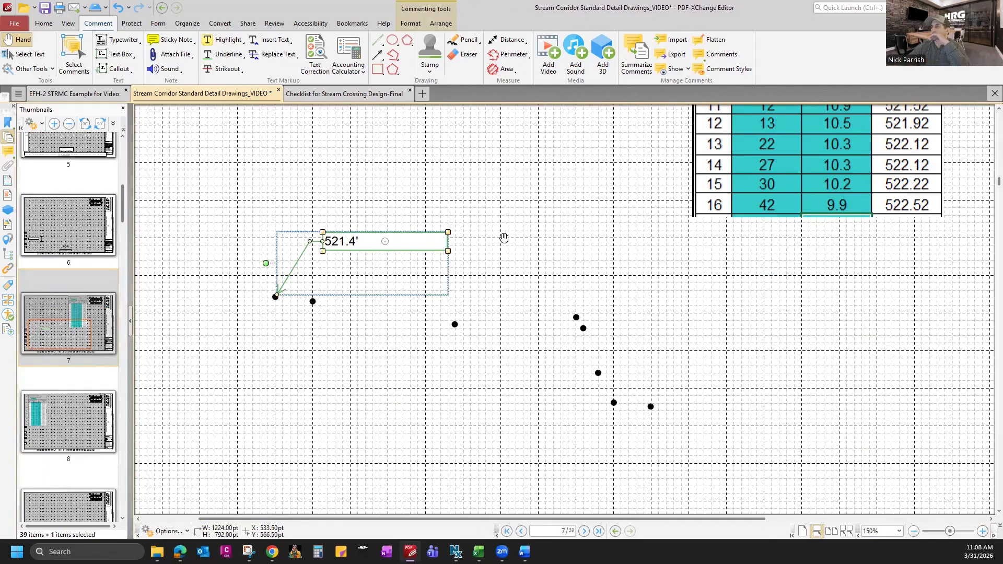
left_click(528, 315)
- Check point 4 in the survey notes and draw a vertical line from distance -10 up to the fourth plotted point
scroll(510, 271, "down", 2)
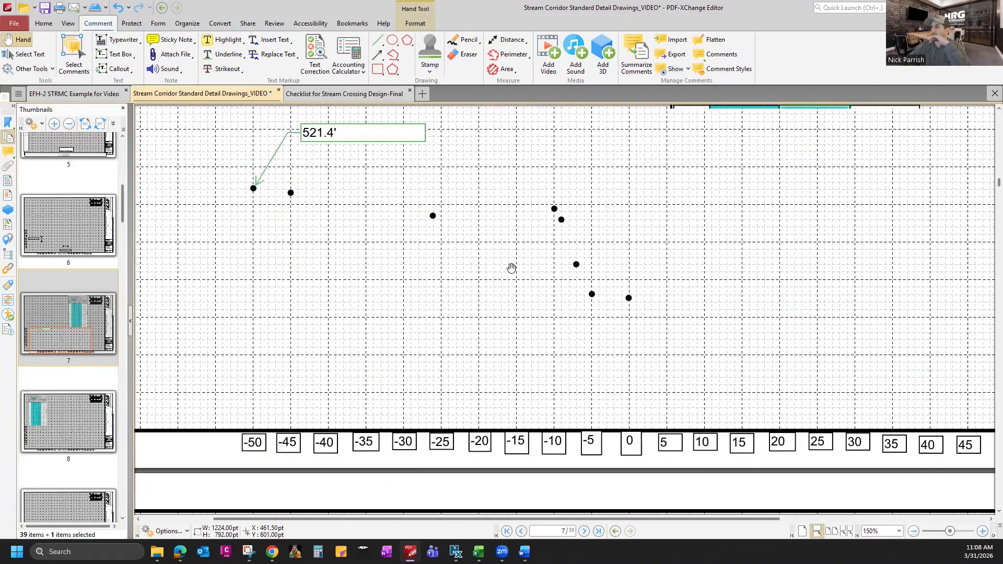
left_click_drag(557, 205, 491, 237)
left_click_drag(670, 241, 620, 376)
left_click_drag(702, 241, 608, 429)
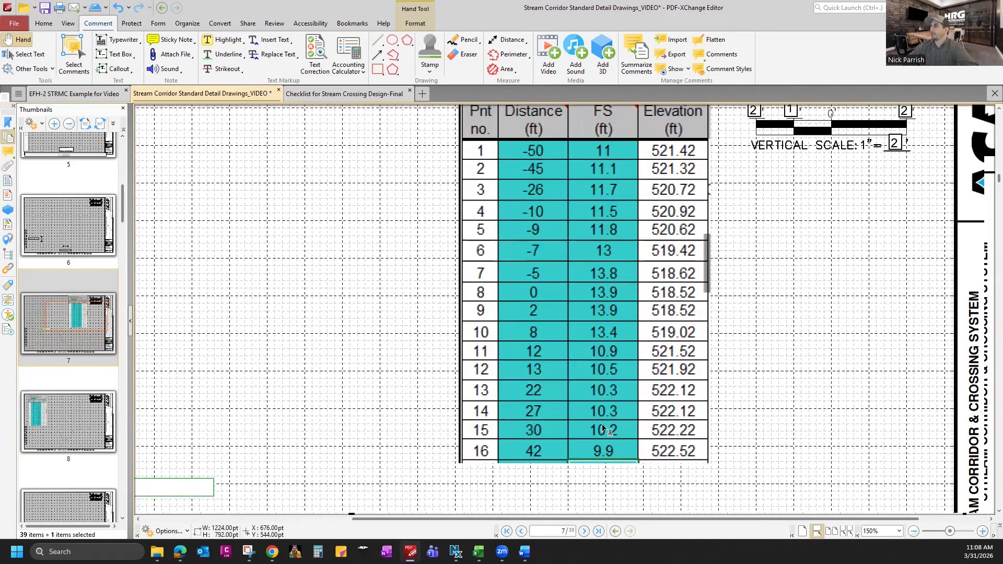
left_click_drag(323, 456, 407, 204)
left_click_drag(492, 425, 625, 298)
left_click(377, 41)
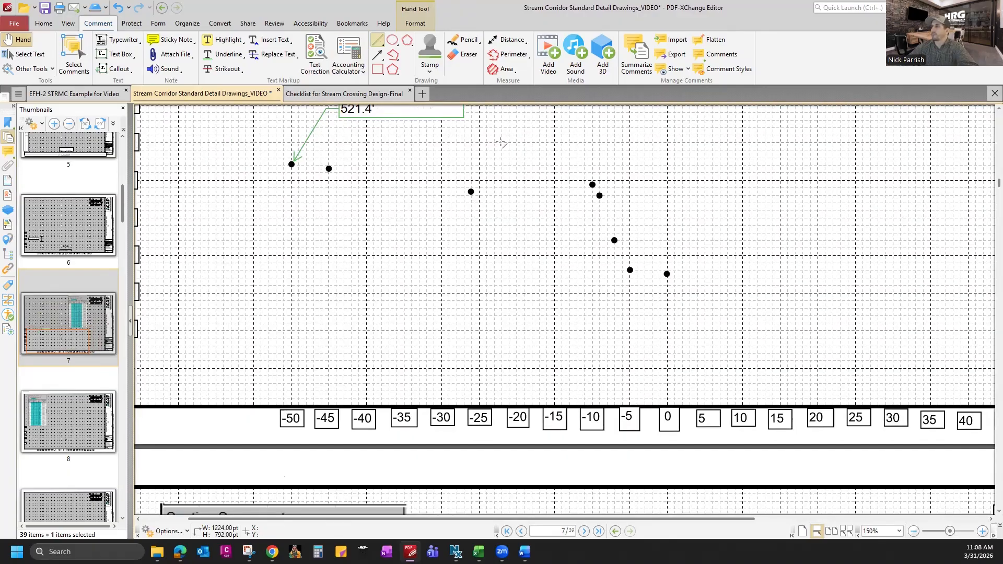
left_click_drag(592, 398, 593, 185)
key("Escape")
key("Escape")
- Draw a horizontal line from the vertical axis just below elevation 521 across to the fourth plotted point
left_click_drag(722, 519, 690, 520)
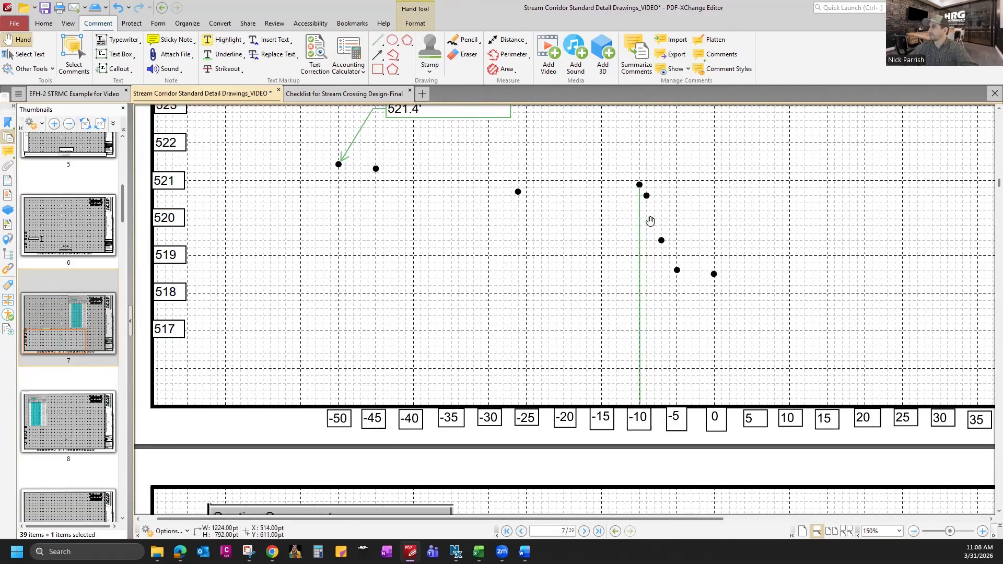
left_click(377, 40)
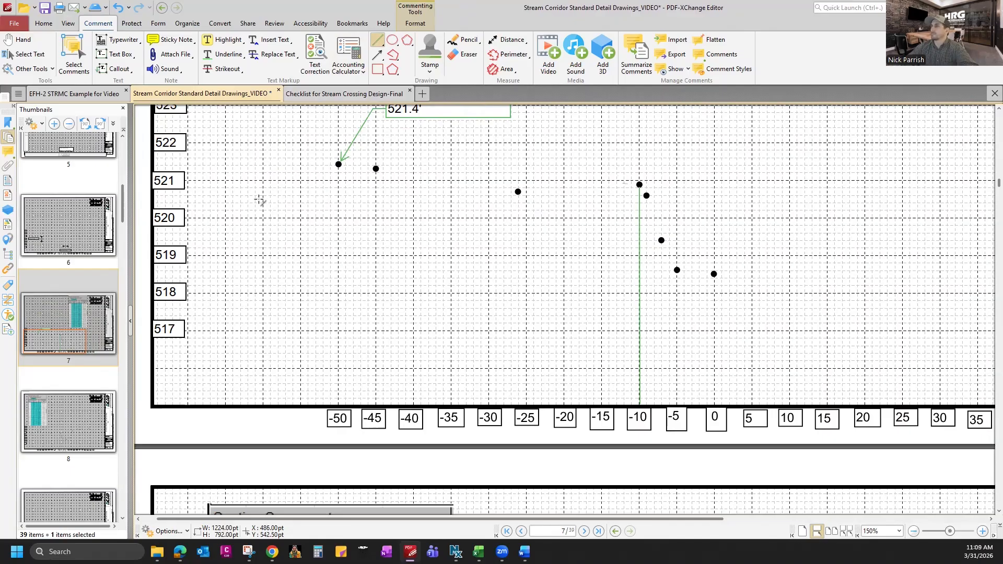
left_click(183, 184)
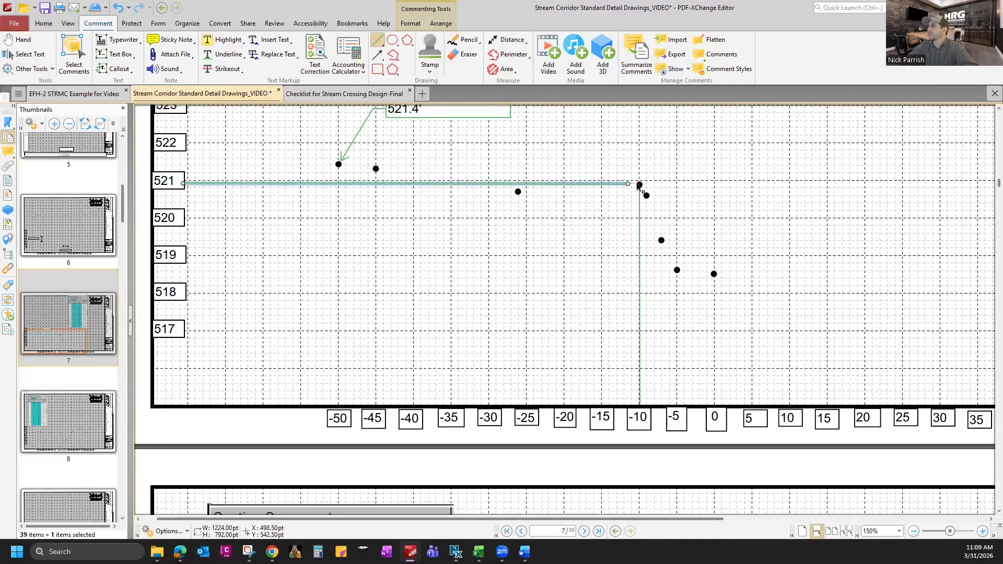
key("Escape")
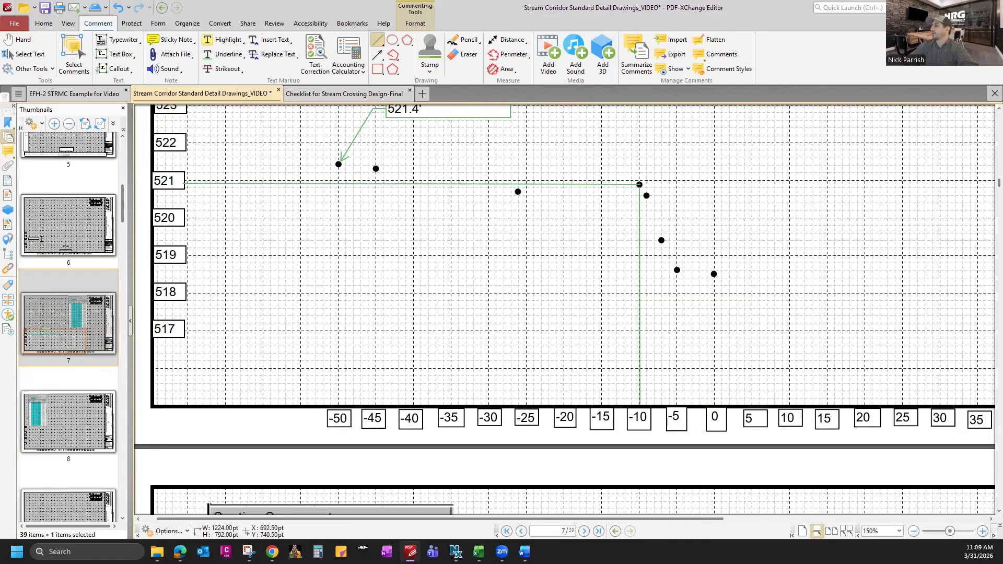
- Inspect both guide lines of the fourth point against the grid and elevation labels, enlarged to 300%
left_click(983, 531)
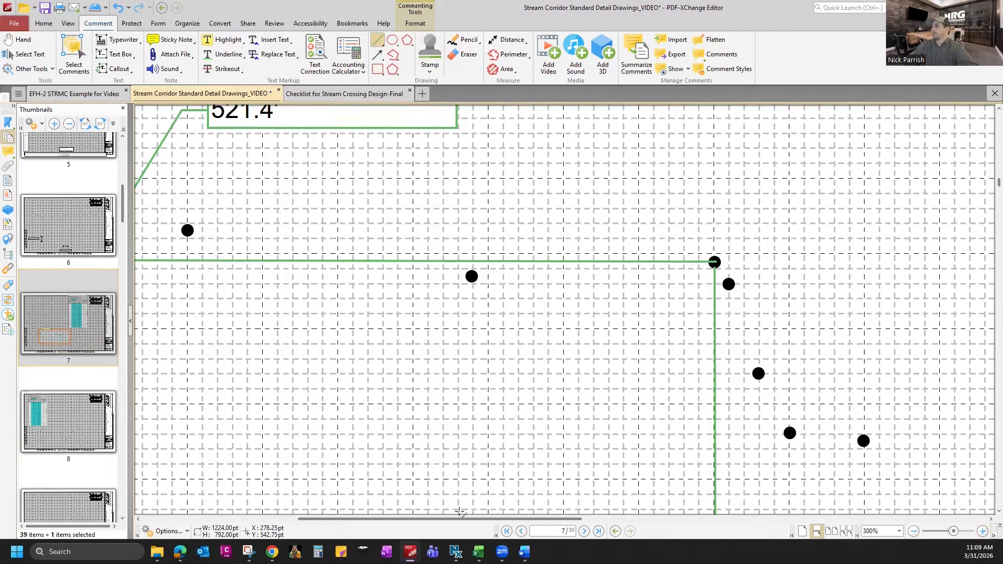
mouse_move(533, 523)
left_mouse_down()
mouse_move(365, 505)
mouse_move(548, 517)
mouse_move(533, 519)
left_mouse_up()
scroll(846, 465, "down", 1)
scroll(728, 450, "down", 5)
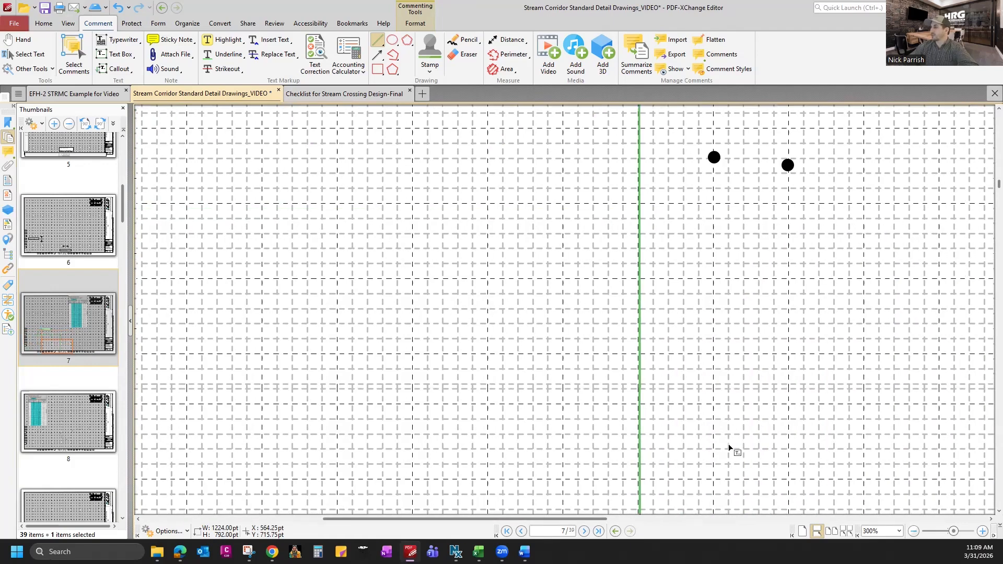
scroll(723, 452, "up", 5)
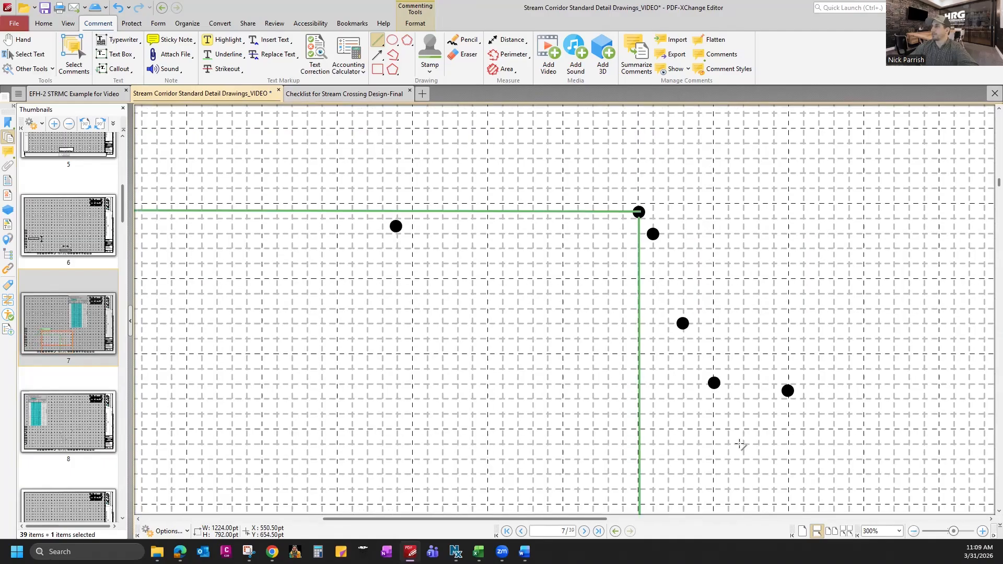
left_click_drag(481, 523, 295, 494)
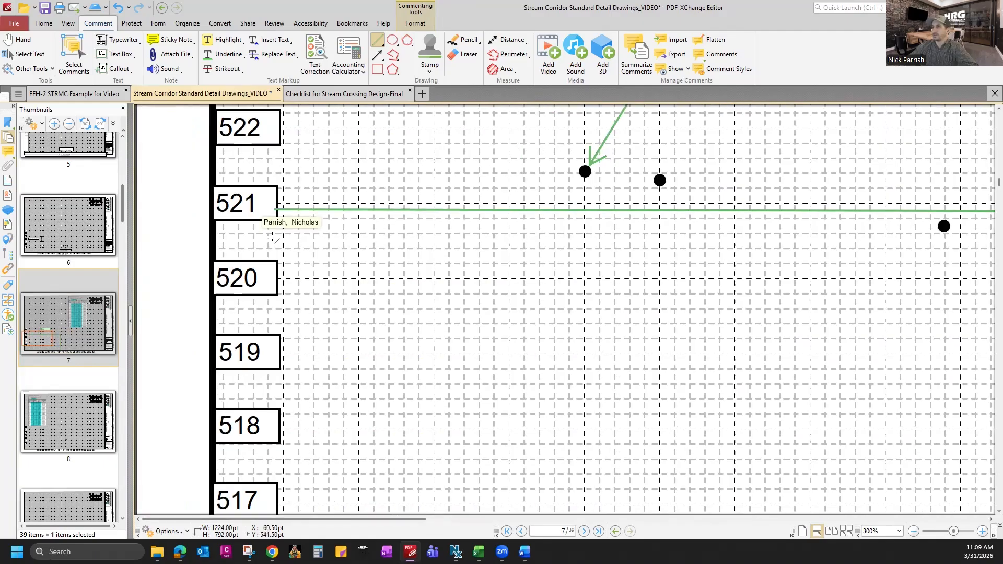
left_click_drag(350, 525, 572, 233)
- Delete the horizontal and vertical guide lines that meet at the fourth plotted point
key("Escape")
left_click(579, 212)
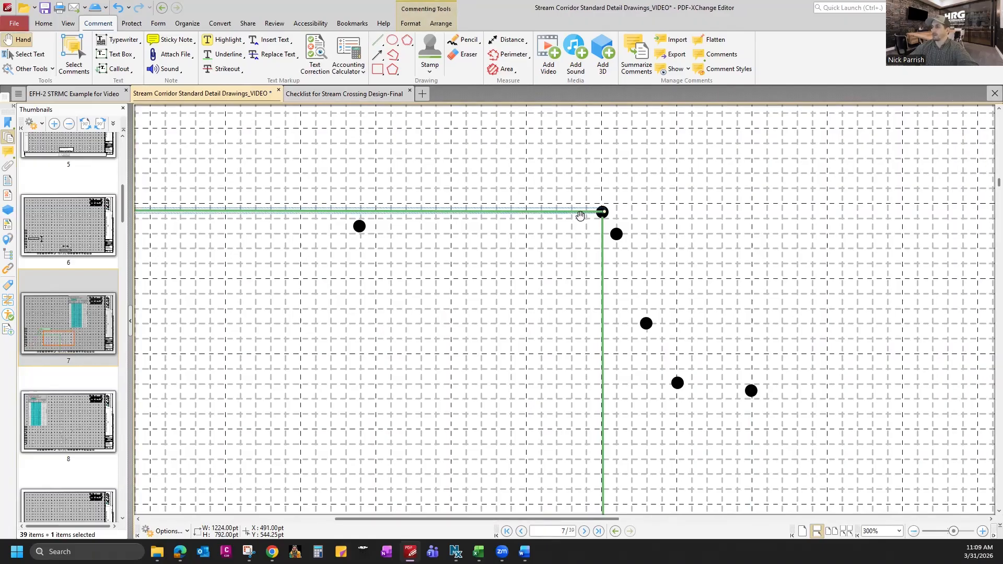
key("Delete")
left_click(604, 258)
key("Delete")
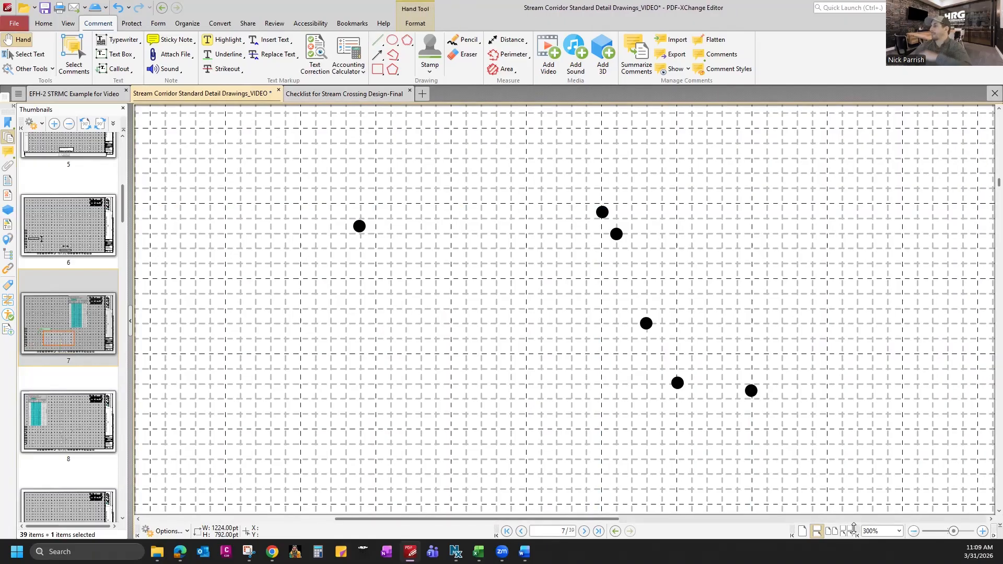
- Review the plotted points, survey notes and scales at 100%, comparing the cross-section sheet with the neighbouring pages
left_click(914, 532)
left_click_drag(718, 176, 664, 94)
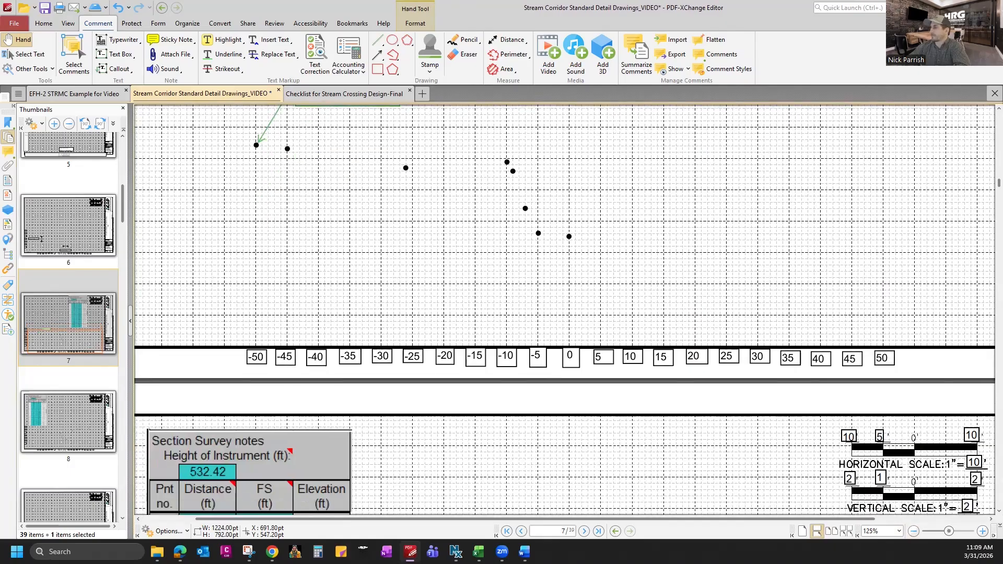
left_click(914, 530)
scroll(800, 141, "up", 2)
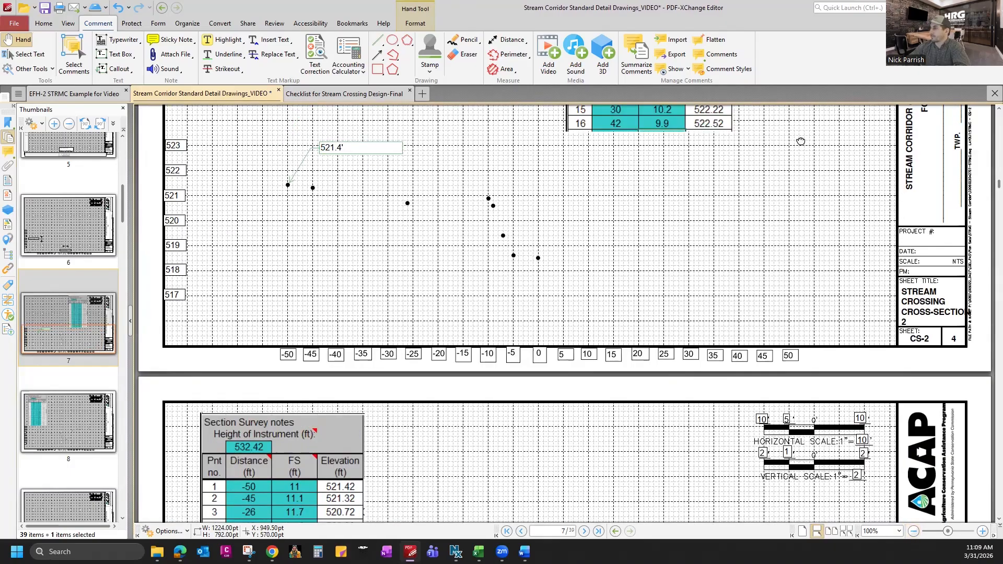
scroll(734, 342, "down", 3)
scroll(722, 374, "down", 4)
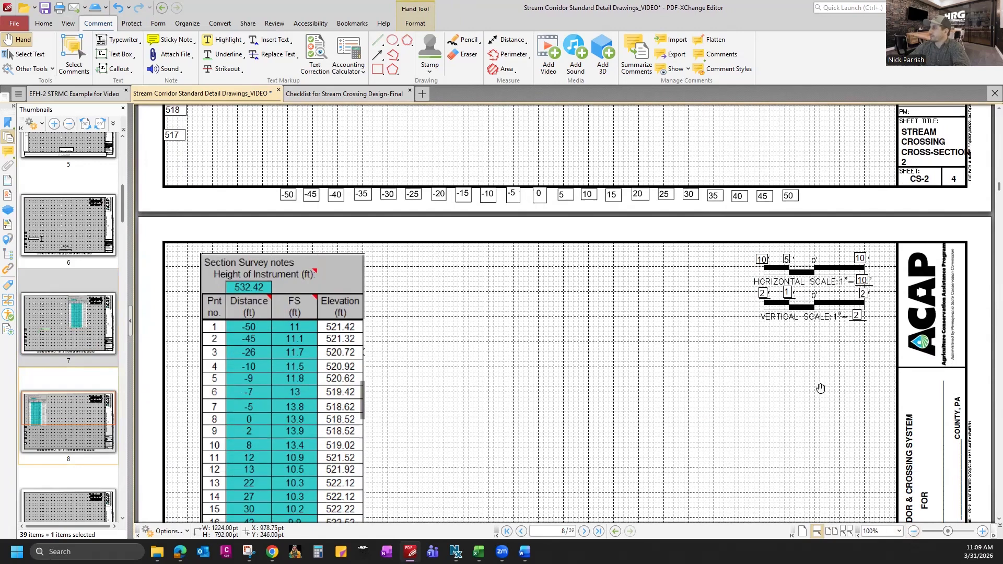
scroll(801, 201, "up", 6)
scroll(802, 201, "up", 6)
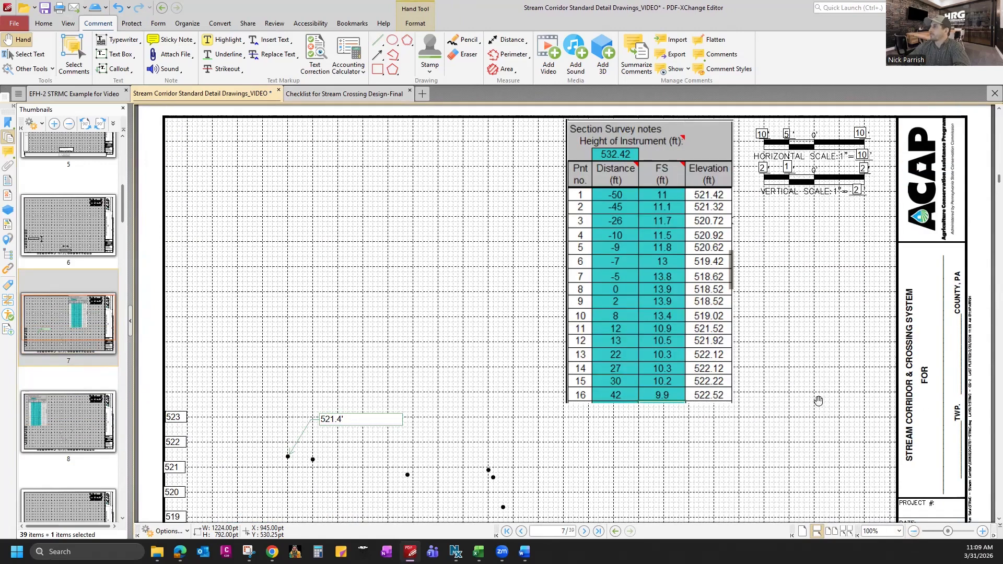
scroll(823, 518, "up", 4)
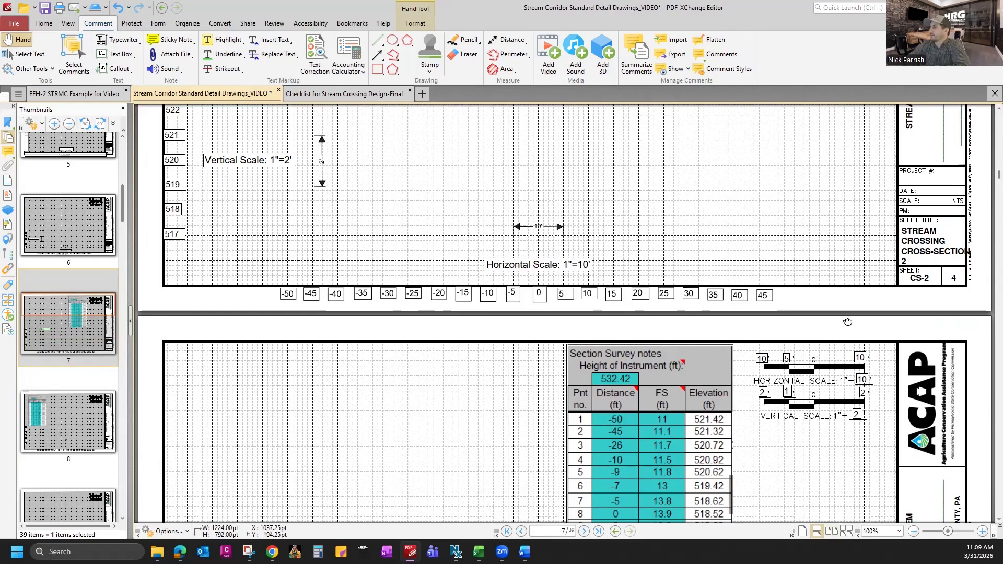
- Add a text box reading "H:10'" and "V:2'" below the scale bars on the sheet with all sixteen survey points plotted
scroll(847, 318, "down", 3)
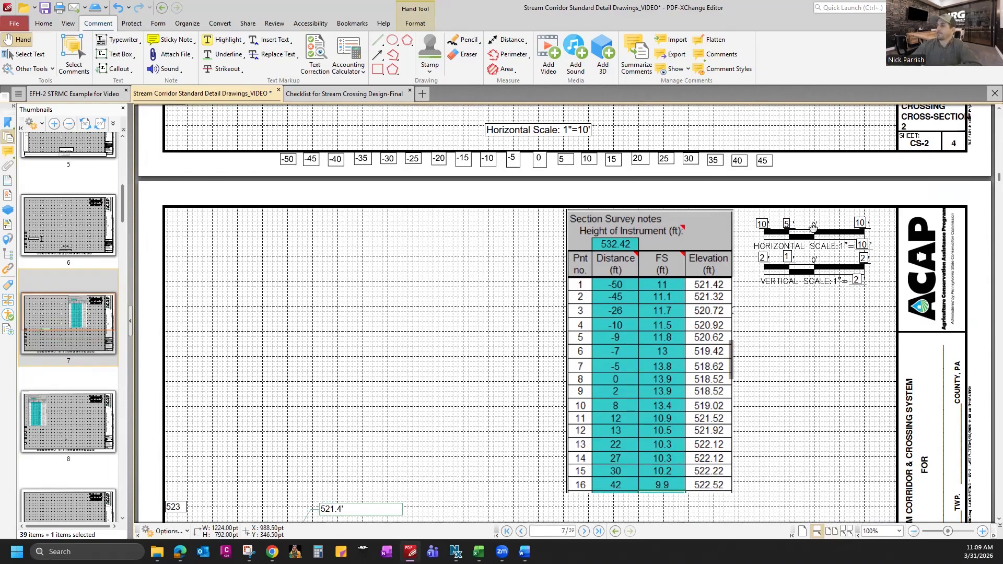
scroll(813, 229, "down", 3)
scroll(813, 228, "down", 5)
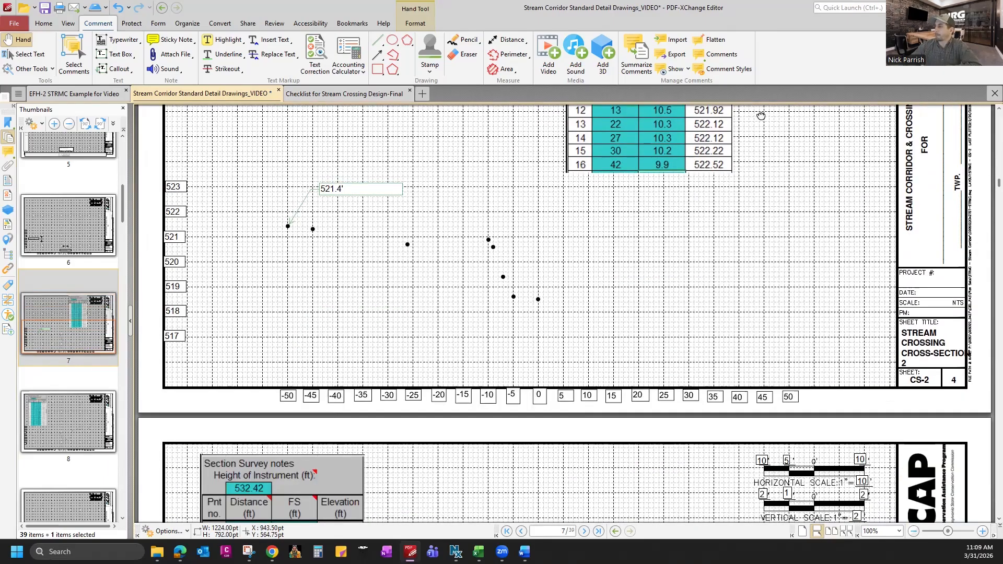
scroll(726, 355, "down", 2)
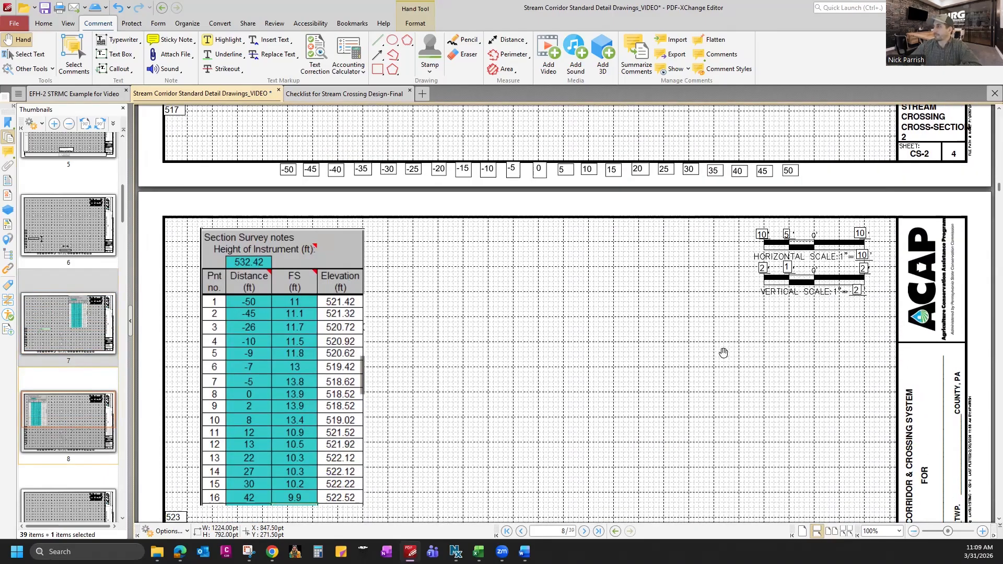
scroll(546, 246, "down", 2)
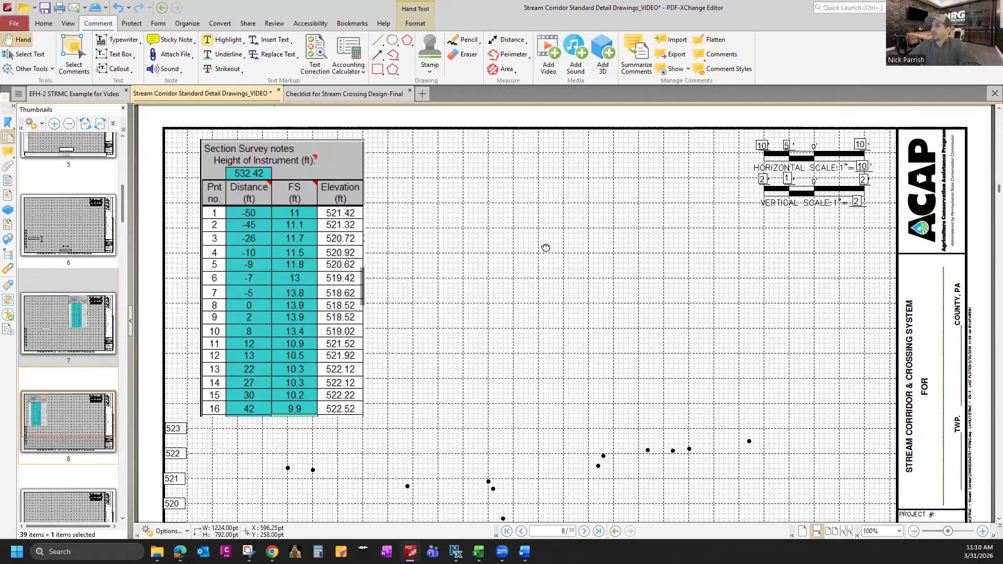
scroll(640, 235, "up", 1)
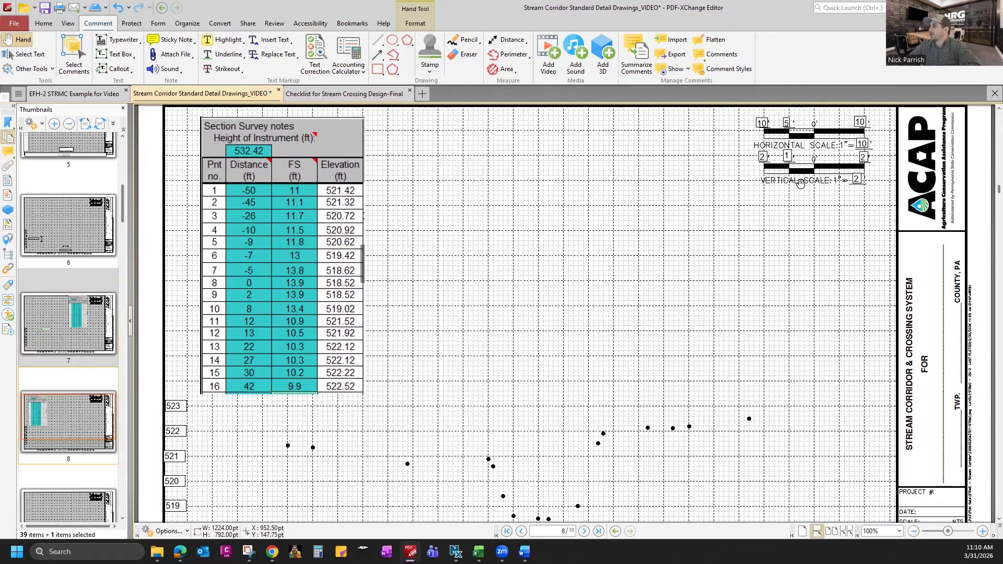
left_click(109, 55)
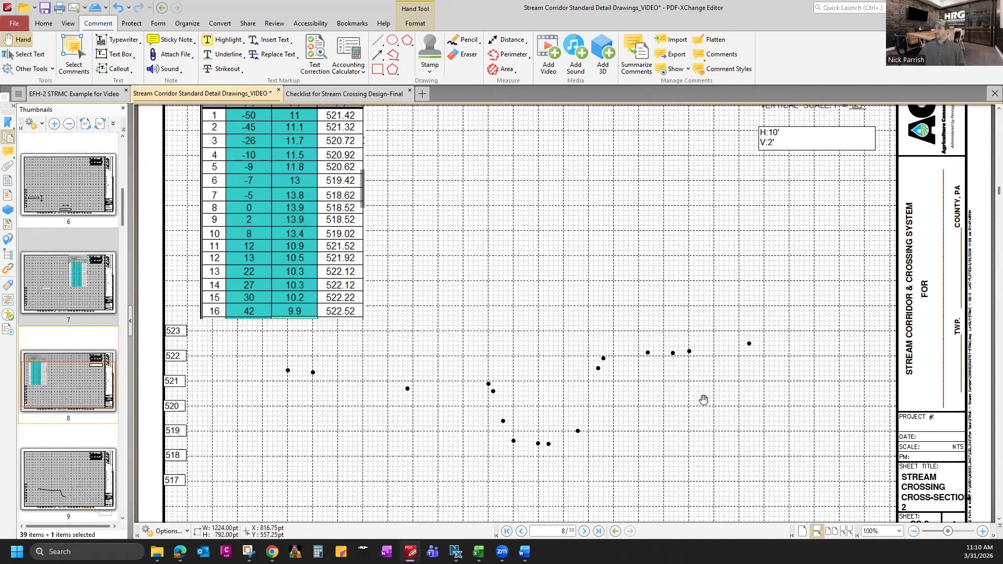
- Connect the remaining plotted points on page 9 with line segments from the point at distance 0 to the last point at 42
scroll(713, 198, "down", 10)
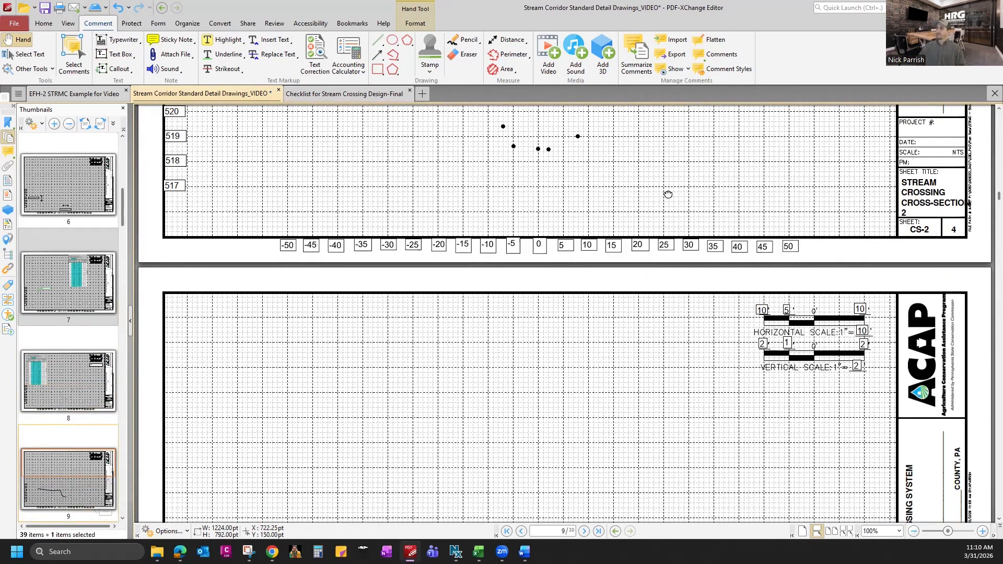
scroll(595, 364, "down", 5)
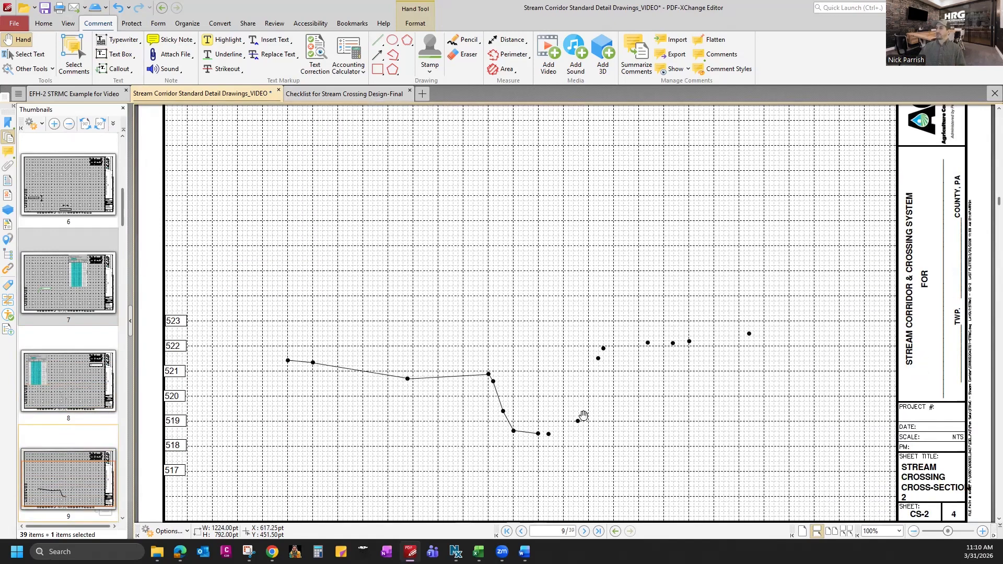
scroll(594, 420, "down", 1)
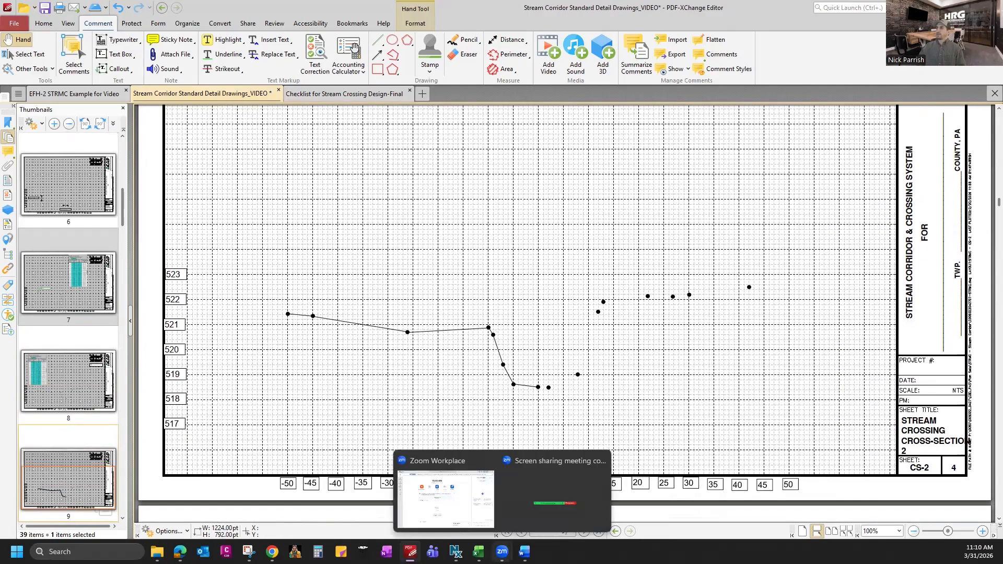
left_click(385, 46)
left_click(474, 111)
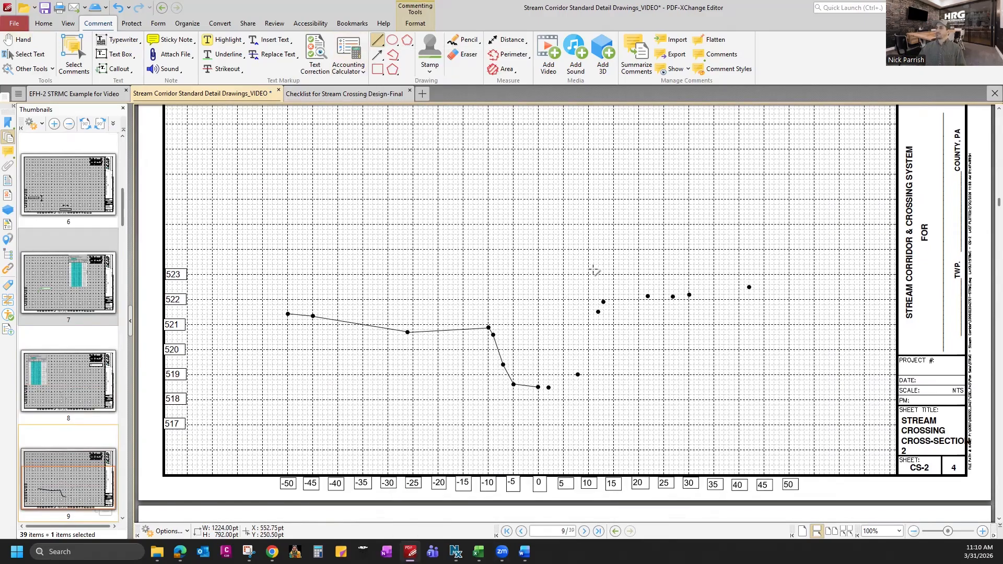
left_click(982, 531)
scroll(538, 385, "down", 3)
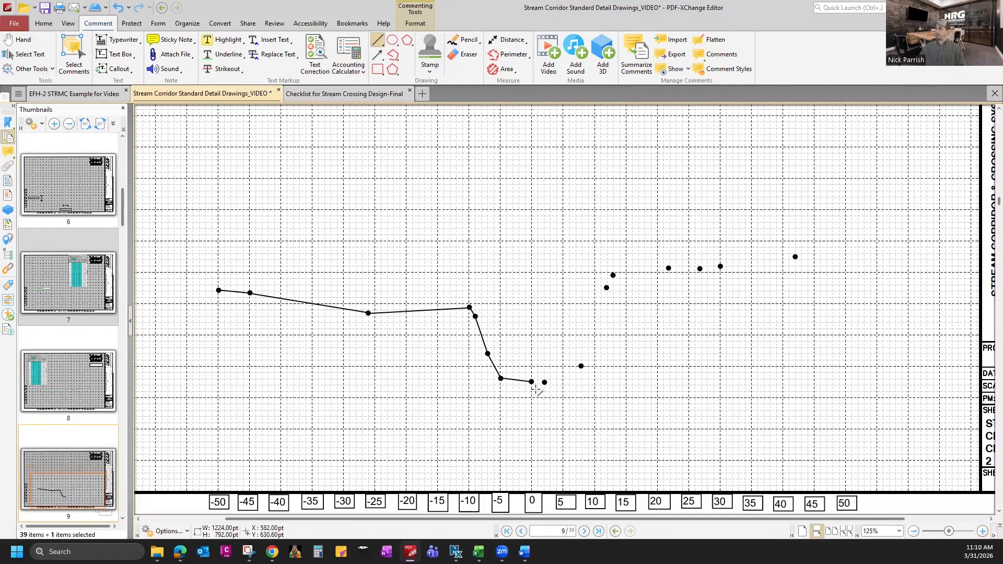
scroll(538, 384, "up", 1)
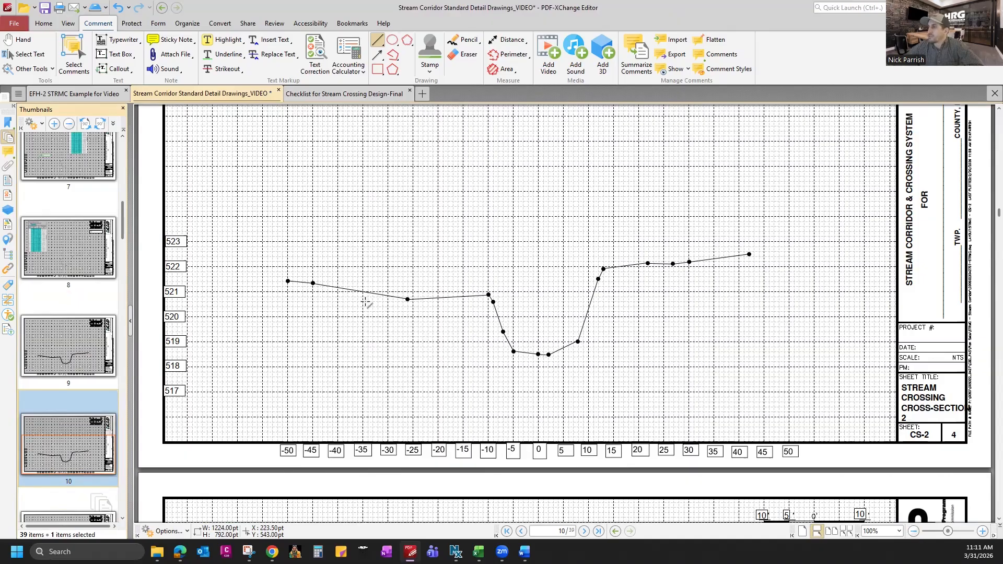
- Review the connected ground profile on page 10 against page 11, and examine the stream channel enlarged to 300%
scroll(475, 341, "down", 2)
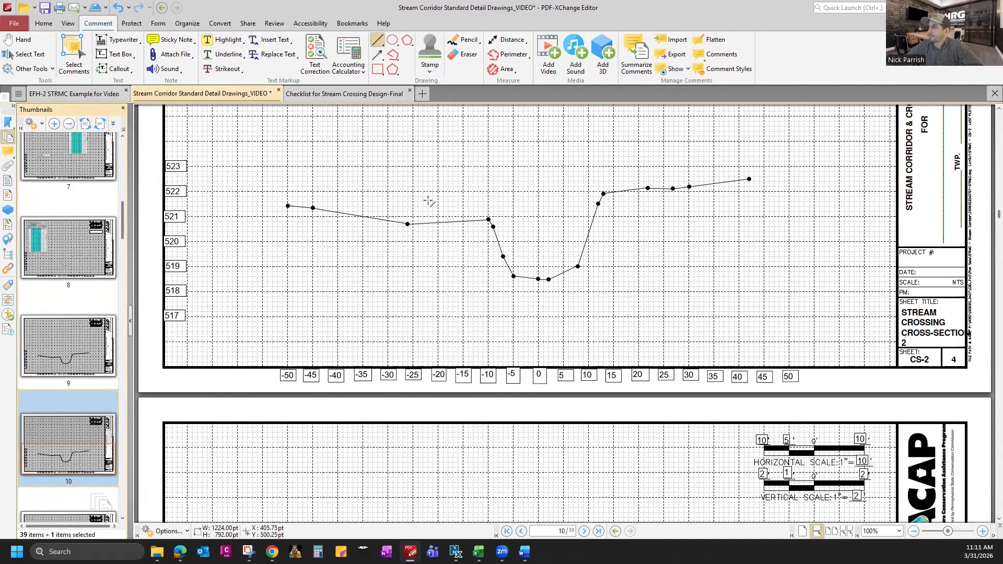
scroll(416, 218, "down", 6)
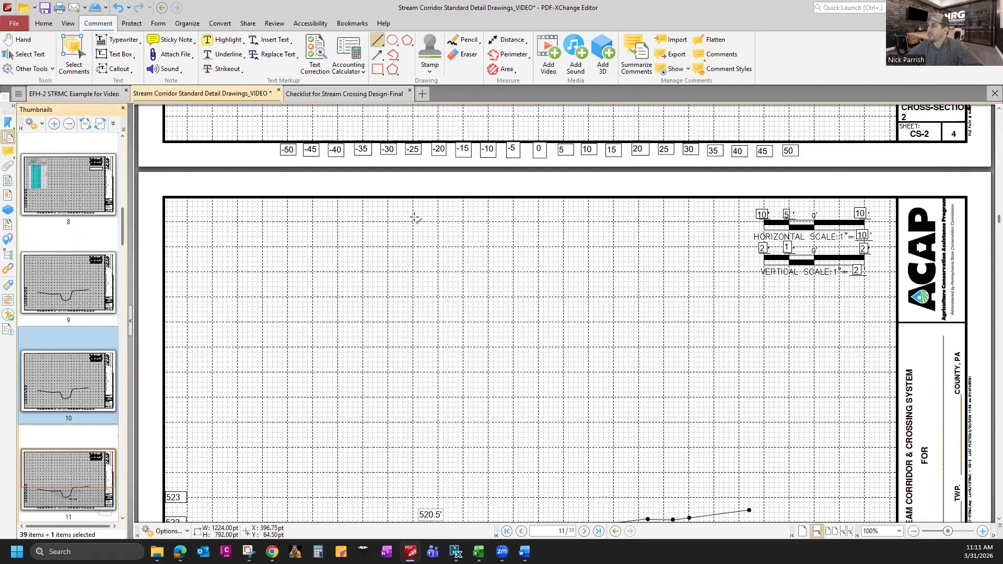
scroll(417, 218, "down", 5)
scroll(553, 321, "up", 7)
scroll(552, 314, "up", 7)
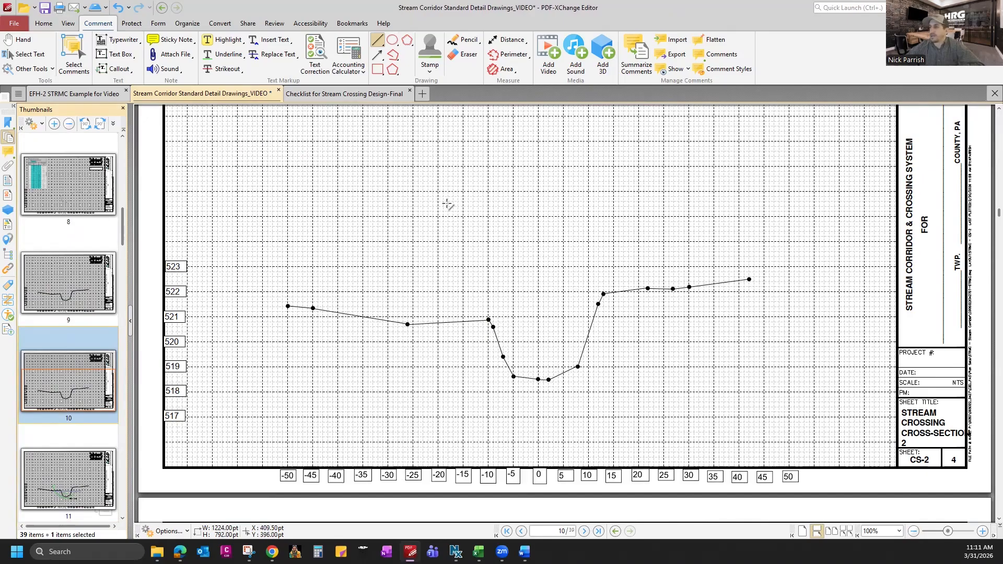
left_click(982, 530)
left_click(982, 531)
left_click(982, 531)
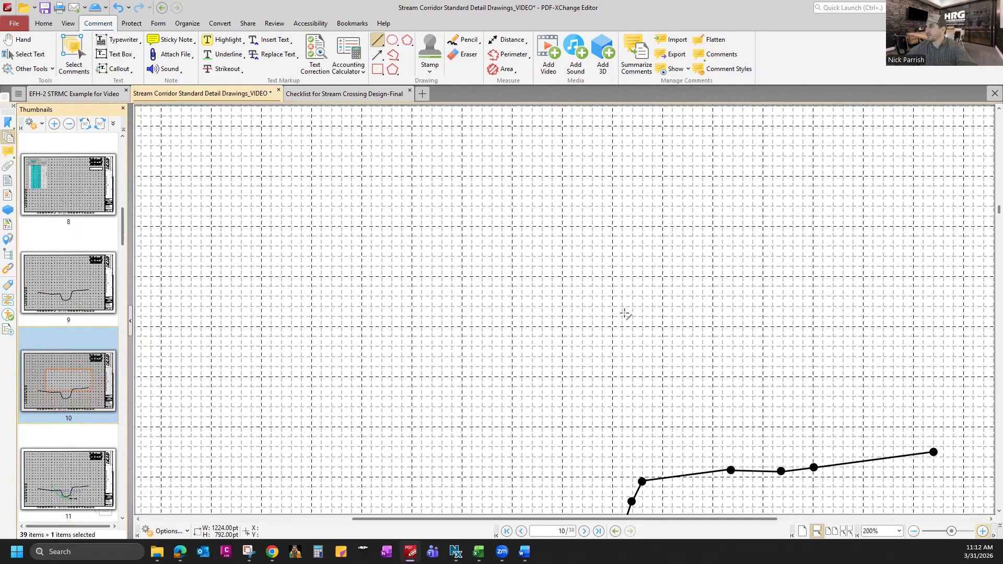
scroll(538, 275, "down", 7)
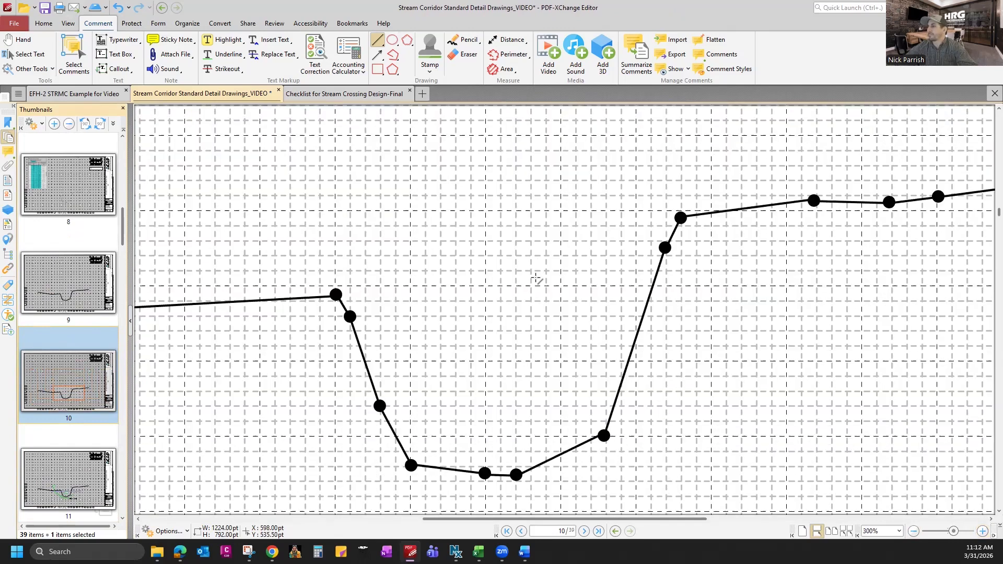
scroll(540, 511, "down", 1)
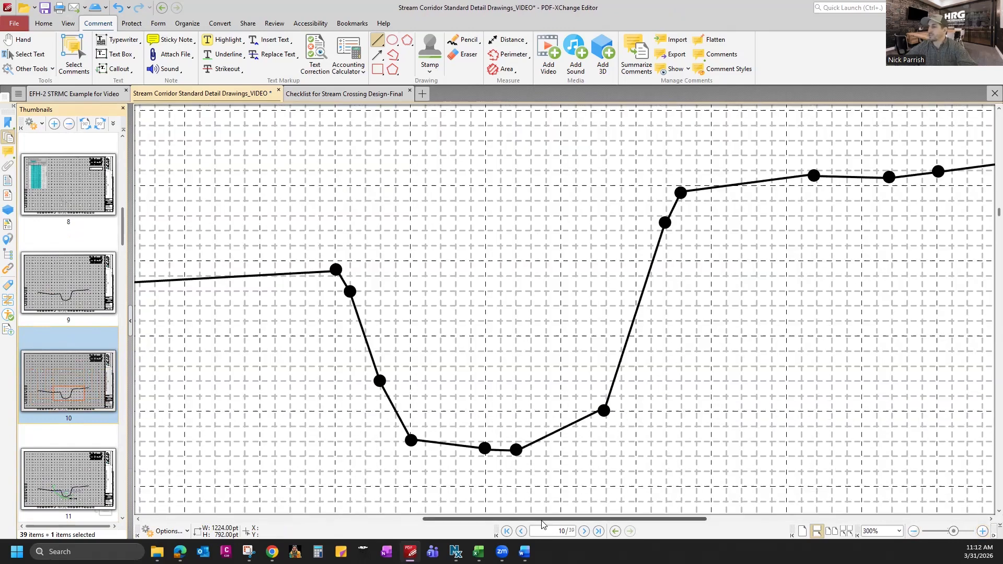
left_click_drag(542, 520, 516, 520)
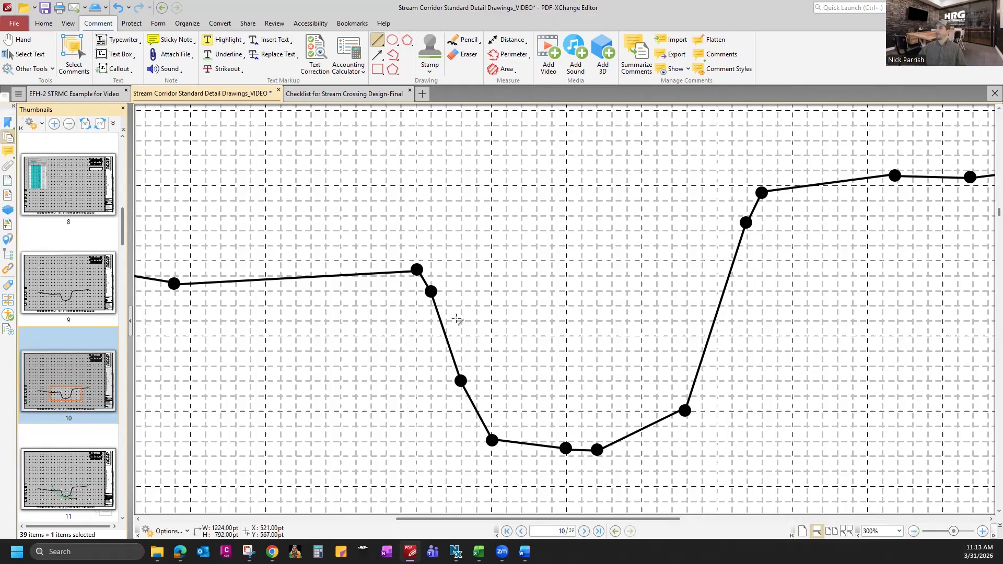
- Activate the Line tool for marking up the channel and save the drawing
left_click(383, 46)
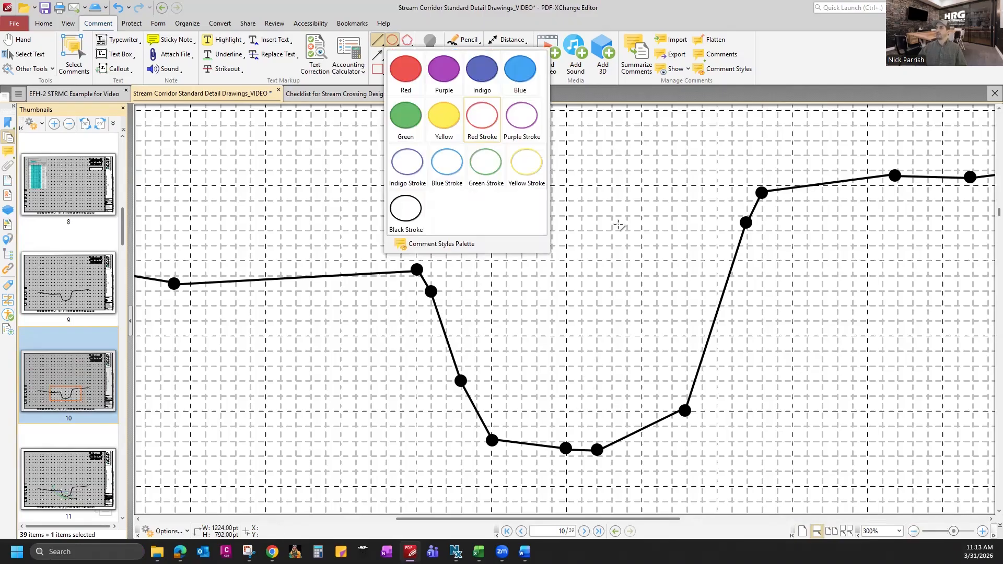
left_click(377, 41)
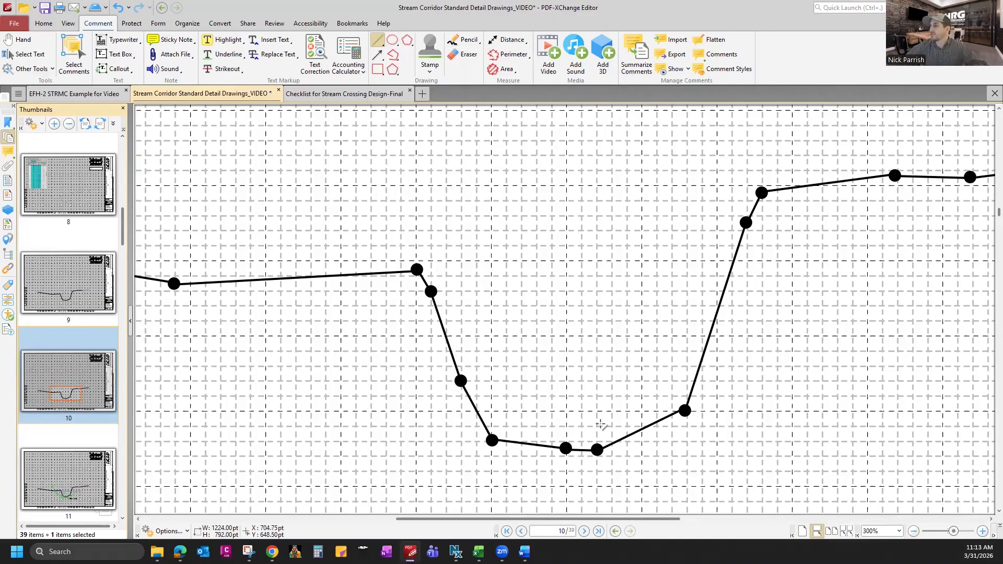
key("ctrl+s")
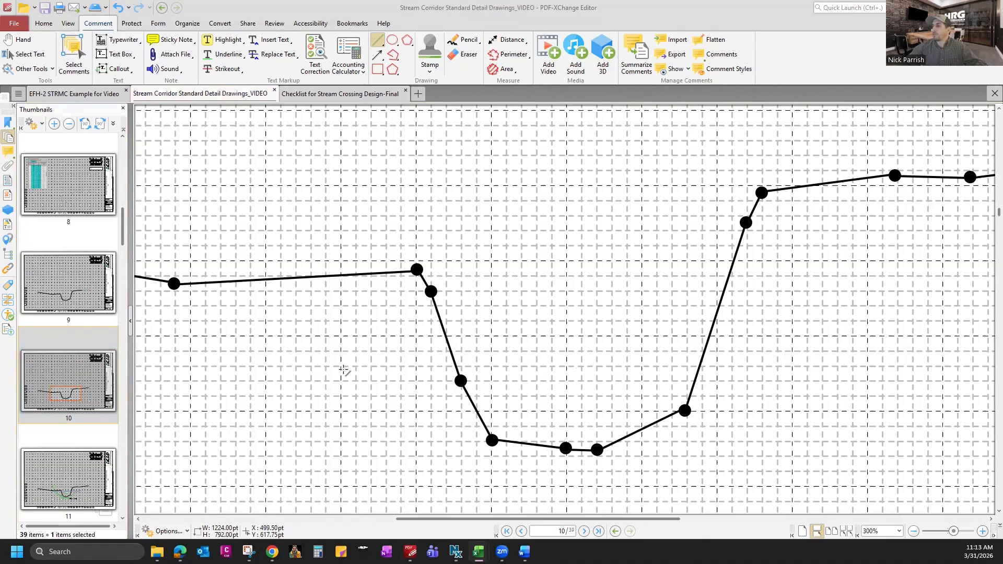
- Draw two green lines sloping down through the left and right stream banks to the channel bed
mouse_move(344, 288)
left_mouse_down()
mouse_move(493, 402)
mouse_move(528, 444)
left_mouse_up()
mouse_move(818, 261)
left_mouse_down()
mouse_move(745, 308)
mouse_move(623, 441)
left_mouse_up()
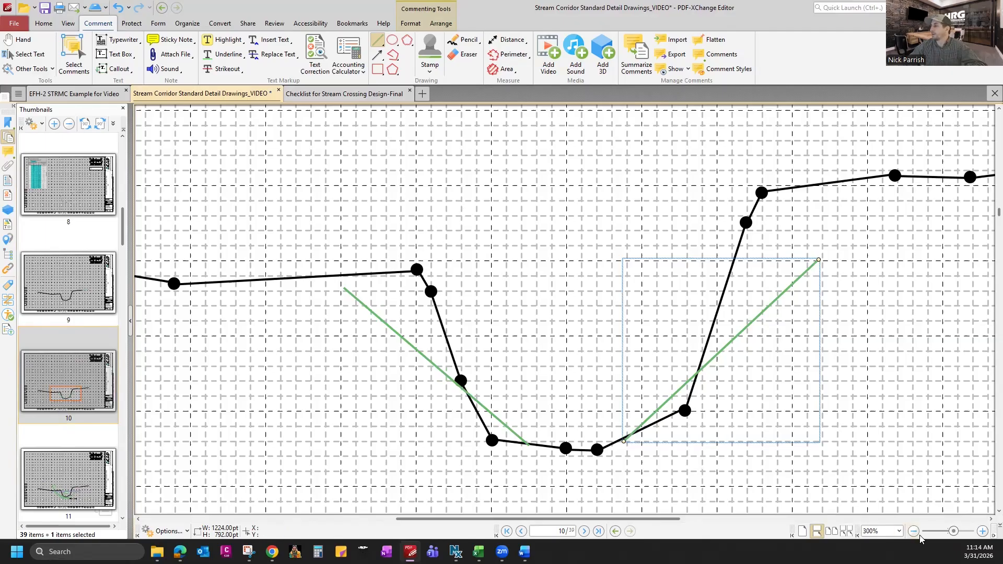
left_click(821, 274)
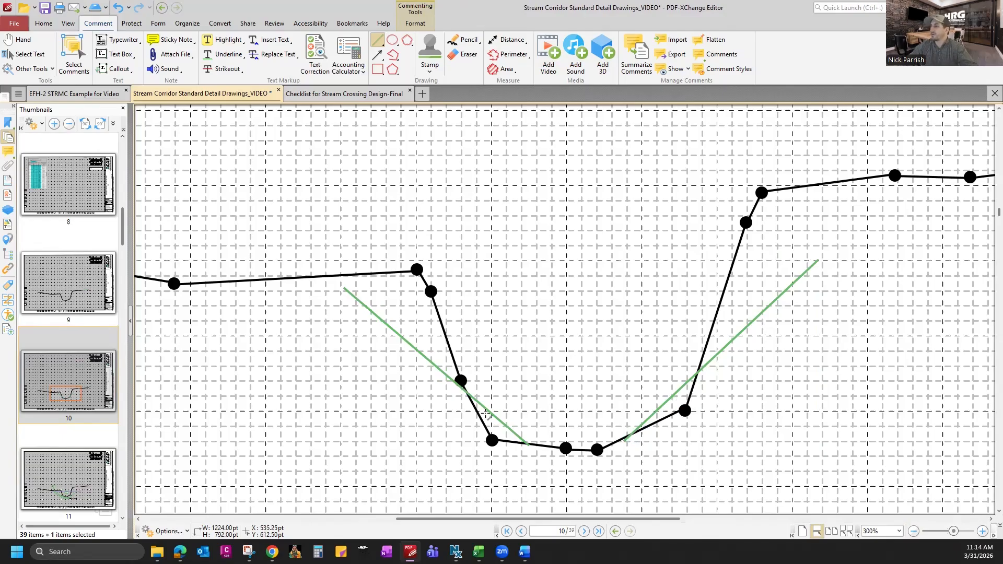
- Delete both green sloping lines from the channel banks and save the drawing
left_click(507, 429)
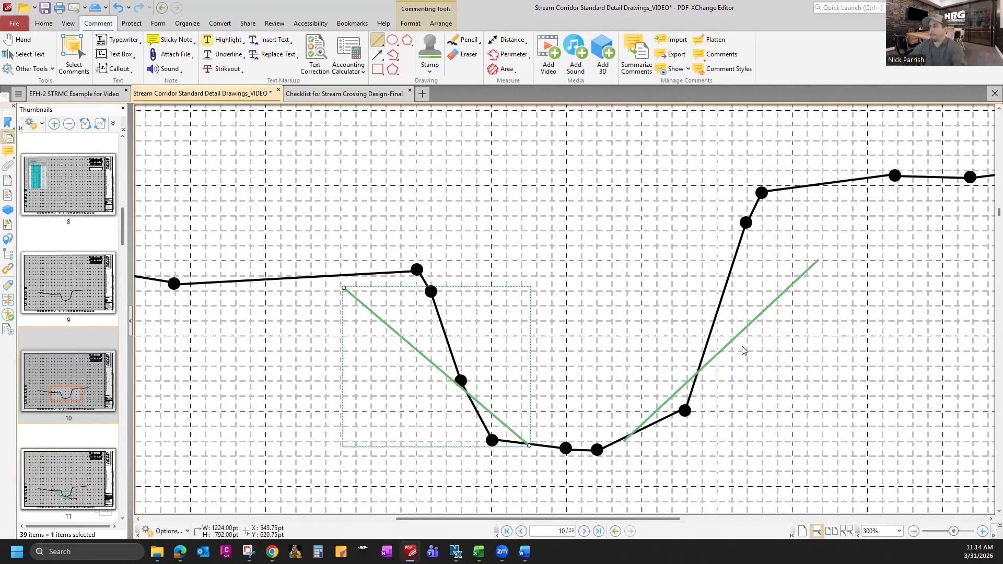
key("Delete")
key("Delete")
left_click(544, 296)
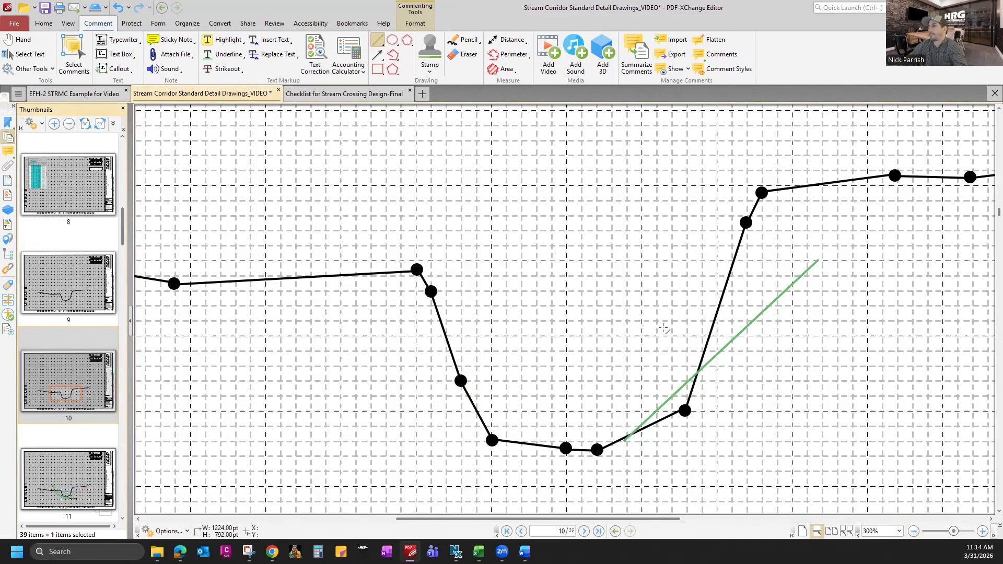
left_click(725, 354)
key("Delete")
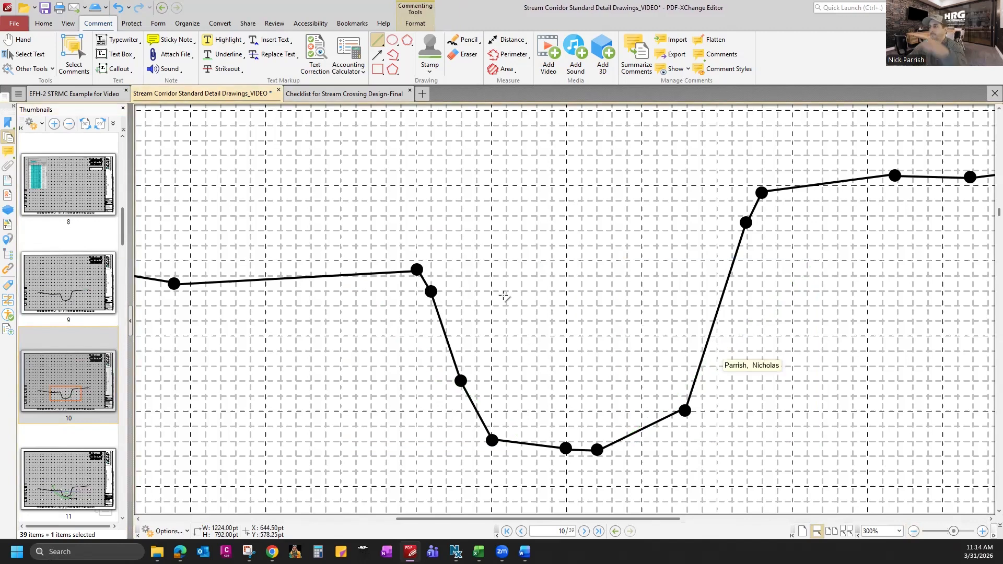
left_click(45, 9)
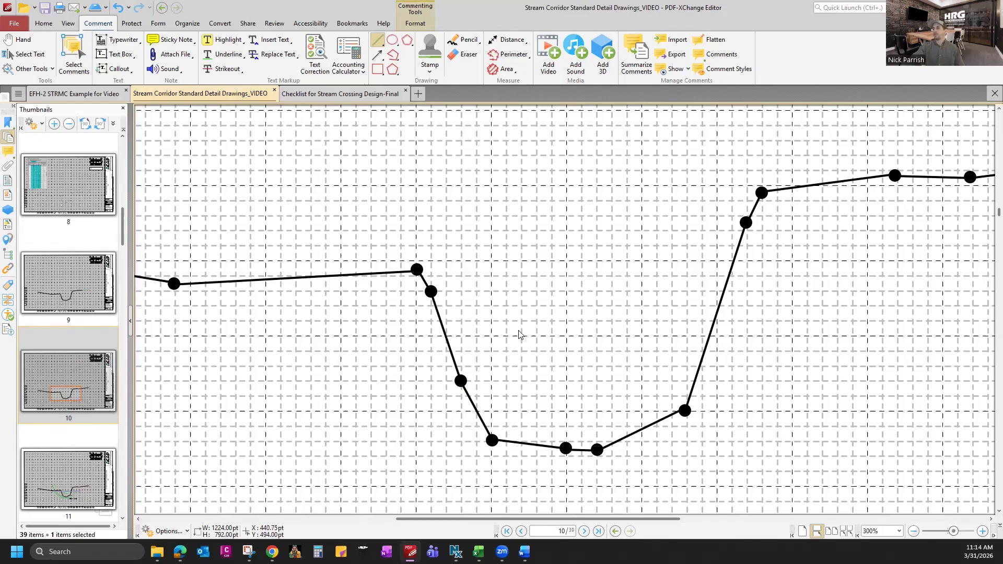
- Draw a green line sloping down to the channel bed on each bank, and shift both lines outward from the channel
mouse_move(325, 293)
left_mouse_down()
mouse_move(441, 371)
mouse_move(481, 425)
mouse_move(522, 443)
left_mouse_up()
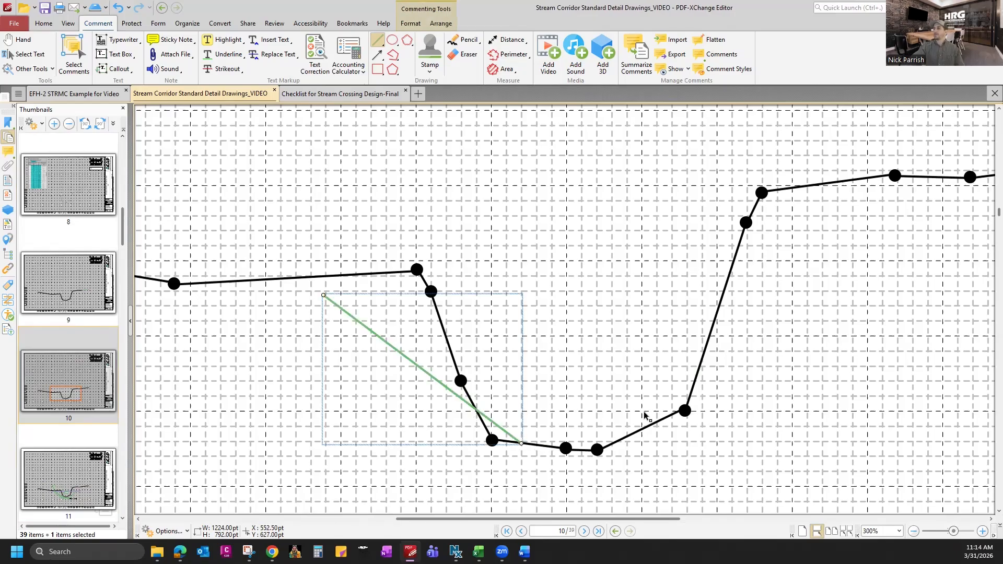
mouse_move(799, 293)
left_mouse_down()
mouse_move(638, 444)
mouse_move(620, 446)
left_mouse_up()
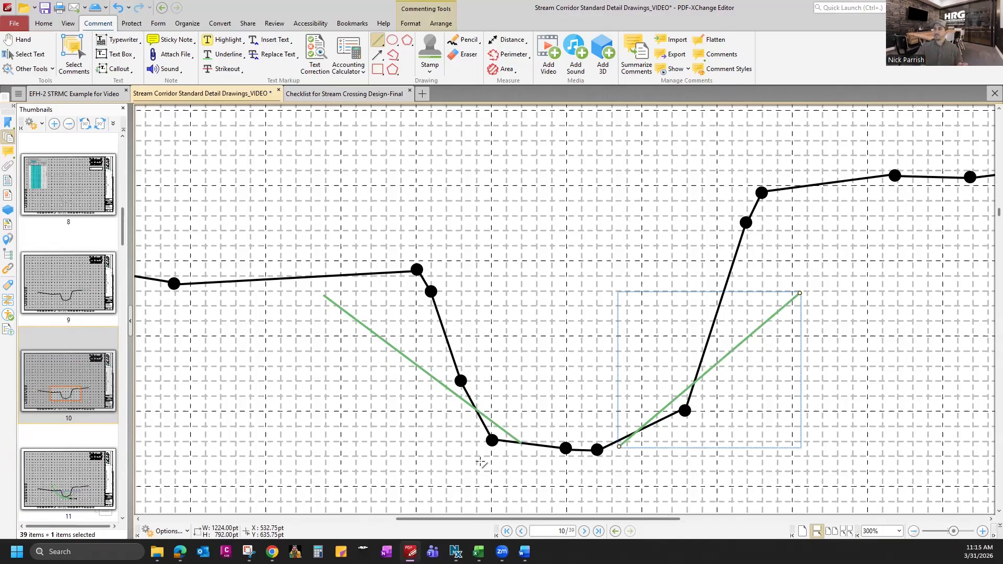
left_click(456, 399)
left_click_drag(456, 399, 417, 403)
left_click(673, 401)
left_click_drag(672, 401, 706, 410)
key("ctrl+z")
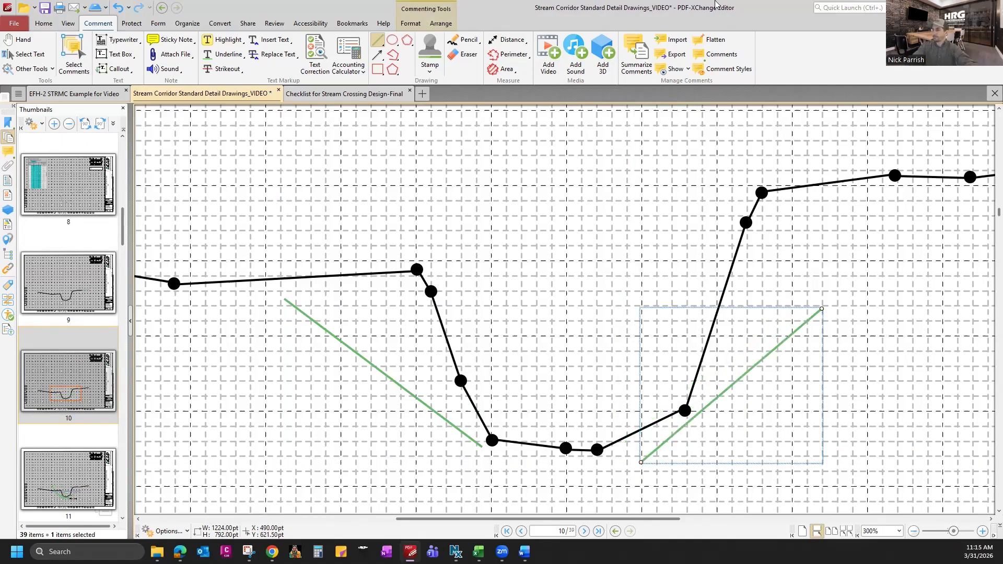
- Extend the left green slope's lower end below the bed, and join both slopes with a single nearly level green line, discarding misaligned versions
left_click_drag(482, 447, 490, 469)
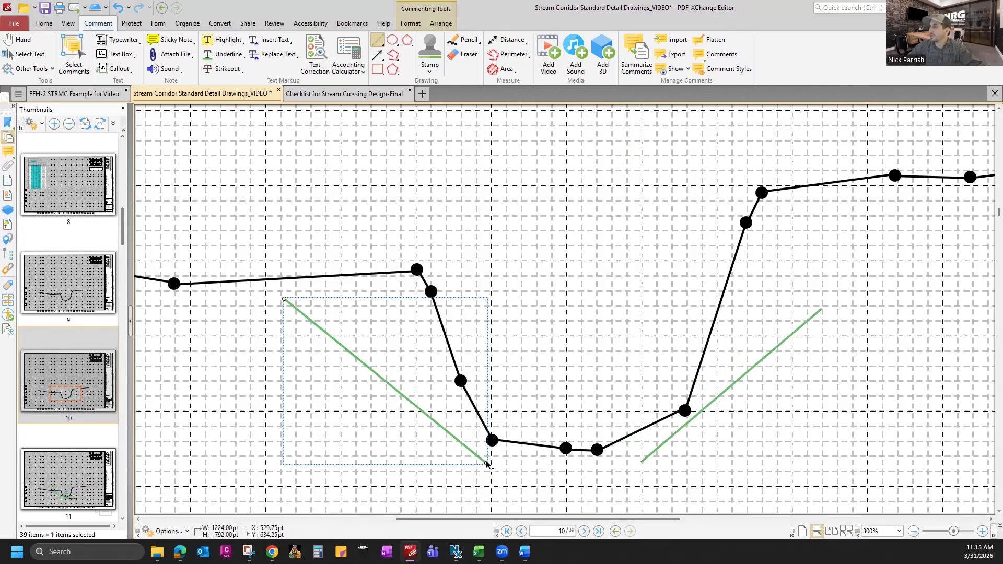
mouse_move(491, 464)
left_mouse_down()
mouse_move(610, 474)
mouse_move(641, 465)
left_mouse_up()
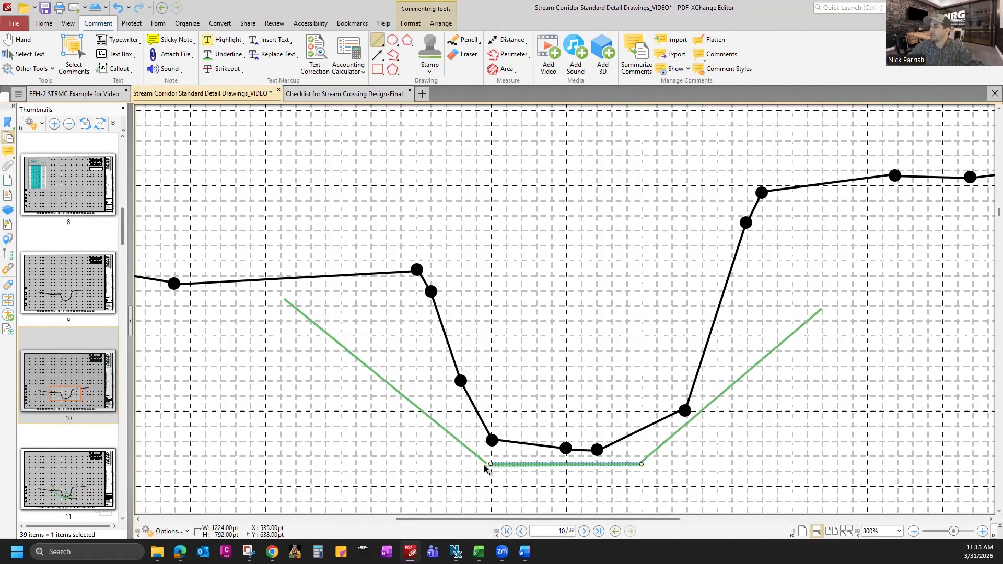
key("Delete")
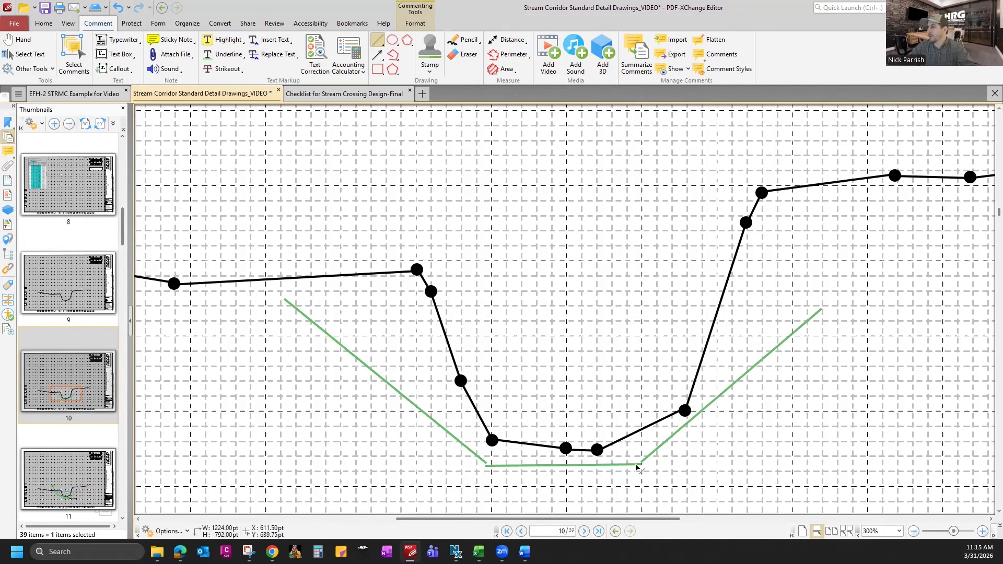
left_click(565, 464)
key("Delete")
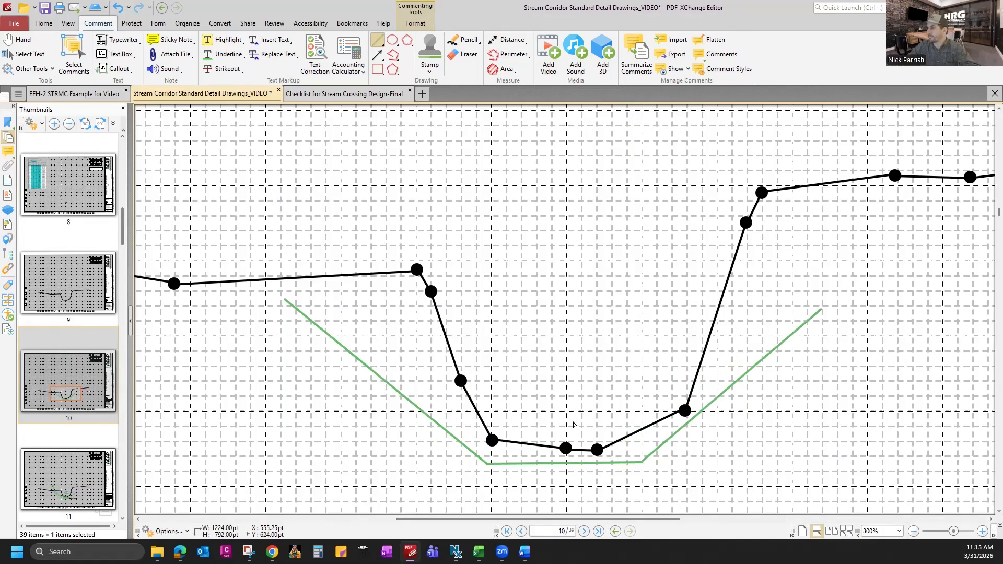
- Extend the green bottom line's right end until it lies level beneath the survey point at the right bank's toe
scroll(573, 424, "down", 2)
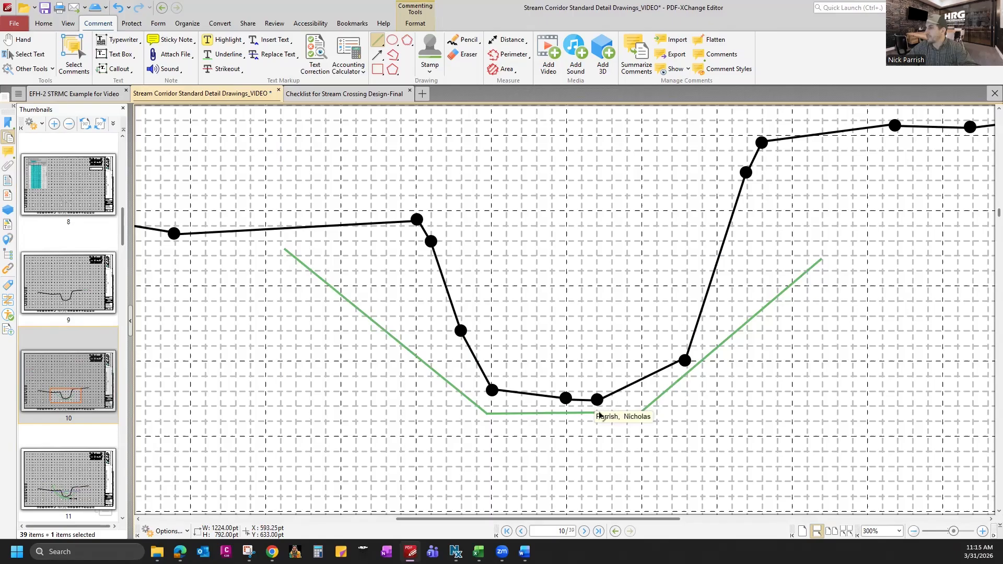
left_click(596, 414)
left_click(587, 418)
left_click(507, 413)
left_click_drag(635, 412, 686, 416)
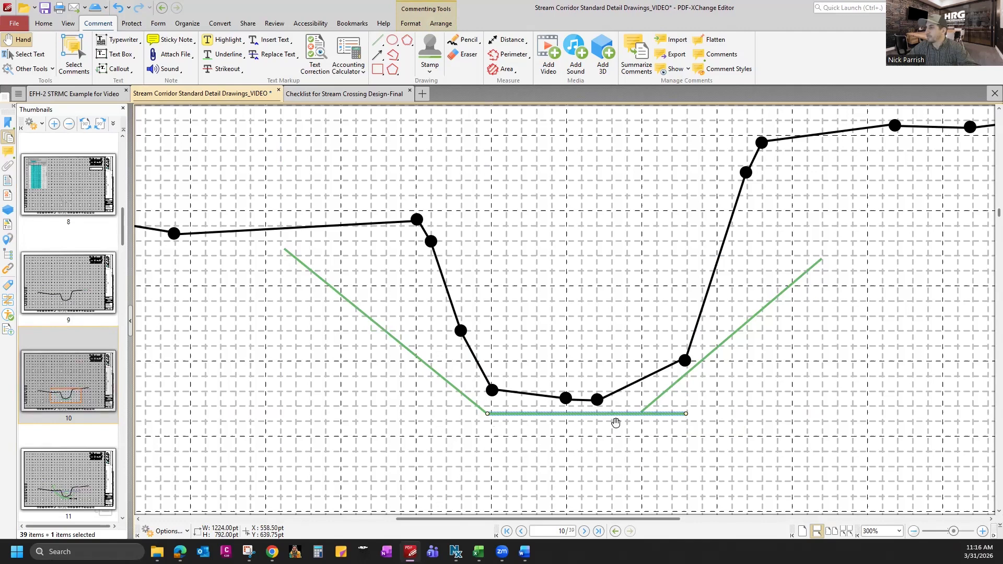
- Shift the right green slope outward so its lower end meets the bottom line's right end, and adjust its upper end
left_click(658, 409)
left_click_drag(661, 400, 717, 391)
left_click(865, 264)
left_click_drag(866, 260, 867, 255)
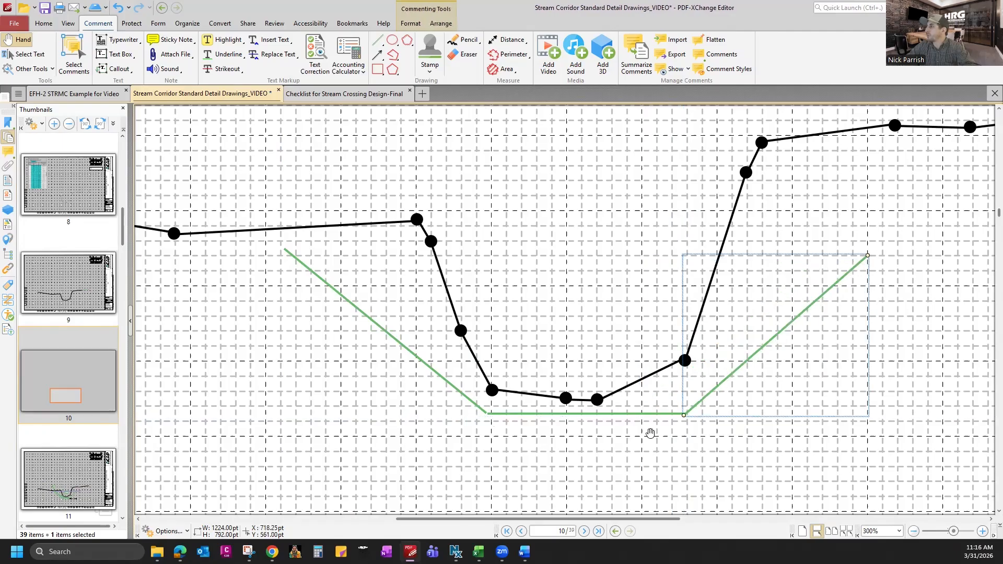
key("Escape")
left_click(682, 416)
left_click_drag(683, 415, 686, 413)
key("Escape")
- Adjust the green bottom line's left end so it joins the lower end of the left slope
left_click(485, 415)
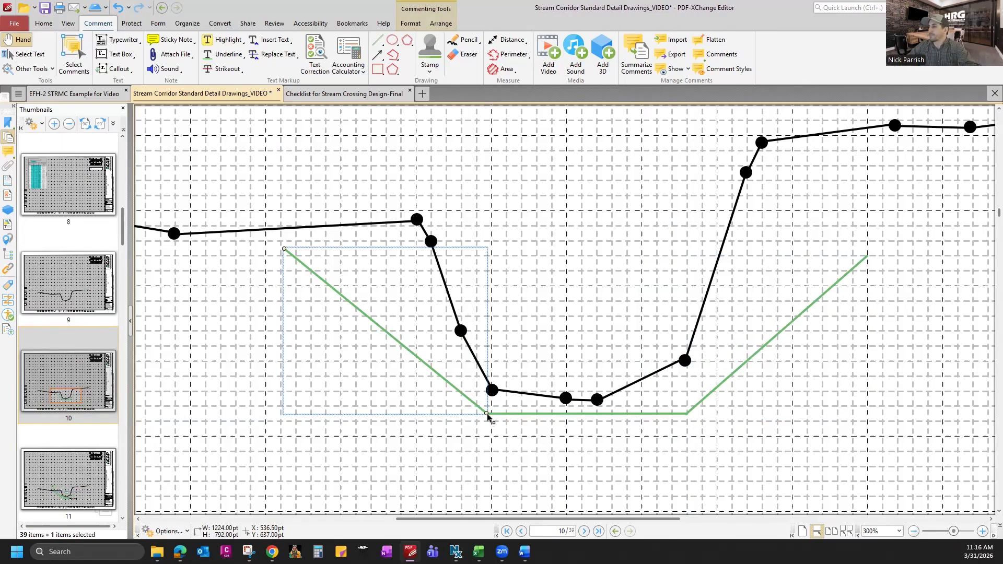
key("Escape")
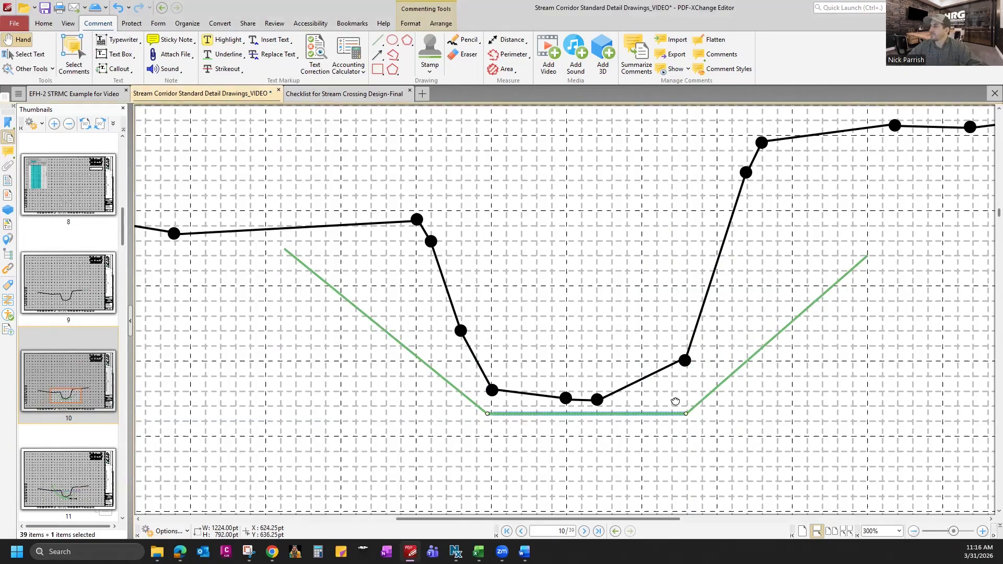
left_click(502, 414)
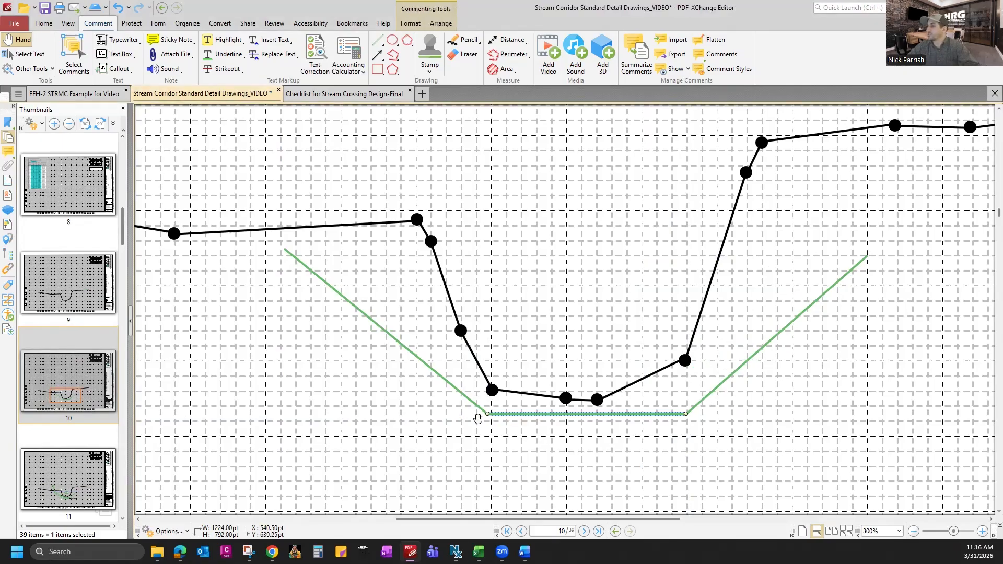
left_click_drag(486, 416, 488, 416)
left_click(651, 420)
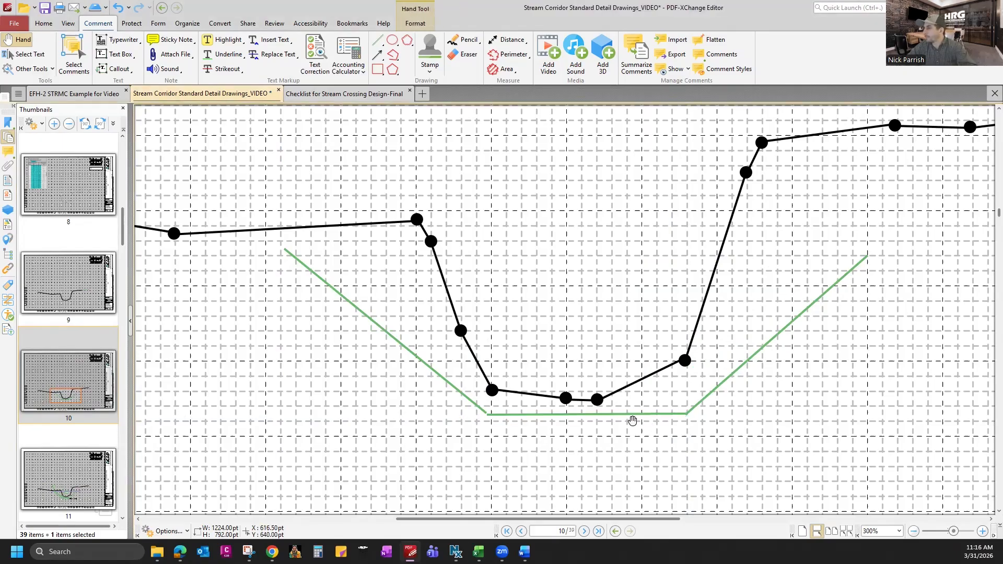
left_click(486, 415)
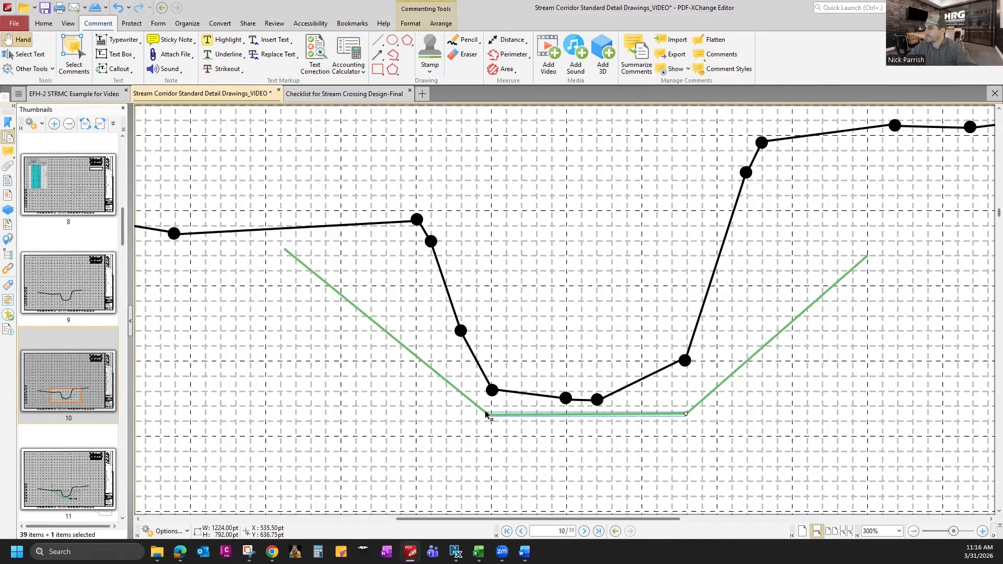
left_click(602, 421)
- Choose the black Distance measuring style, set its scale to 1"=10', and try it along a horizontal grid line
left_click(525, 40)
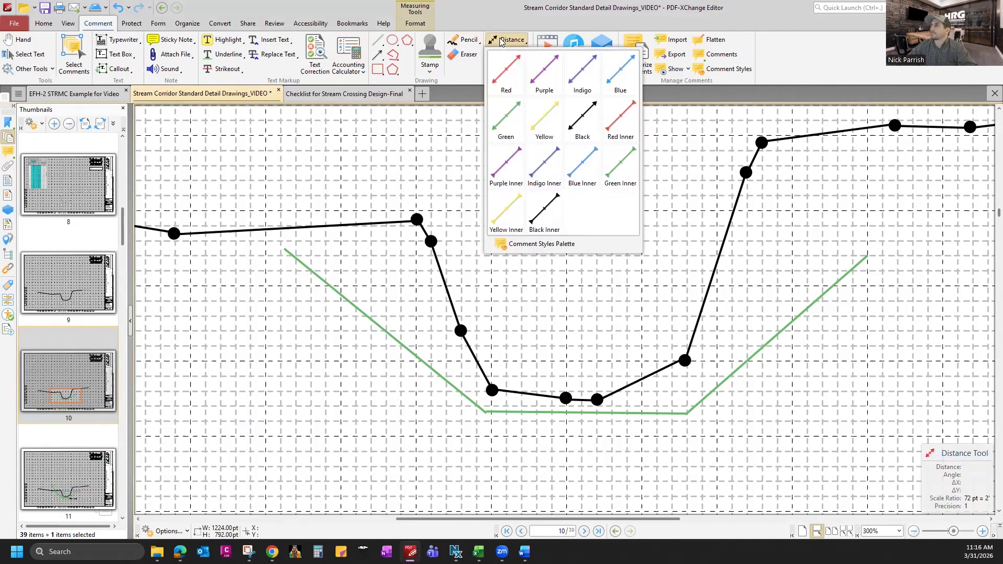
left_click(582, 125)
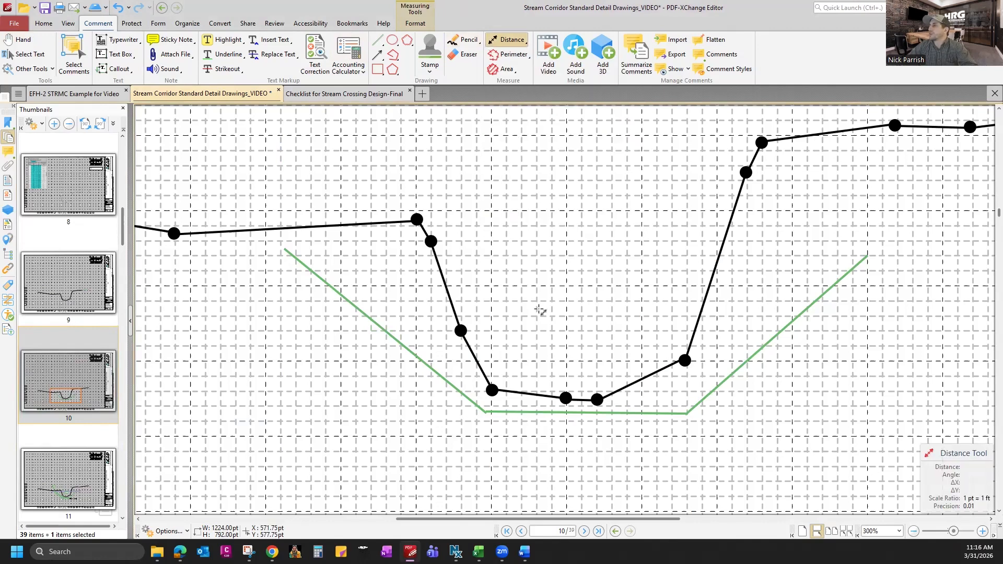
right_click(538, 311)
mouse_move(635, 13)
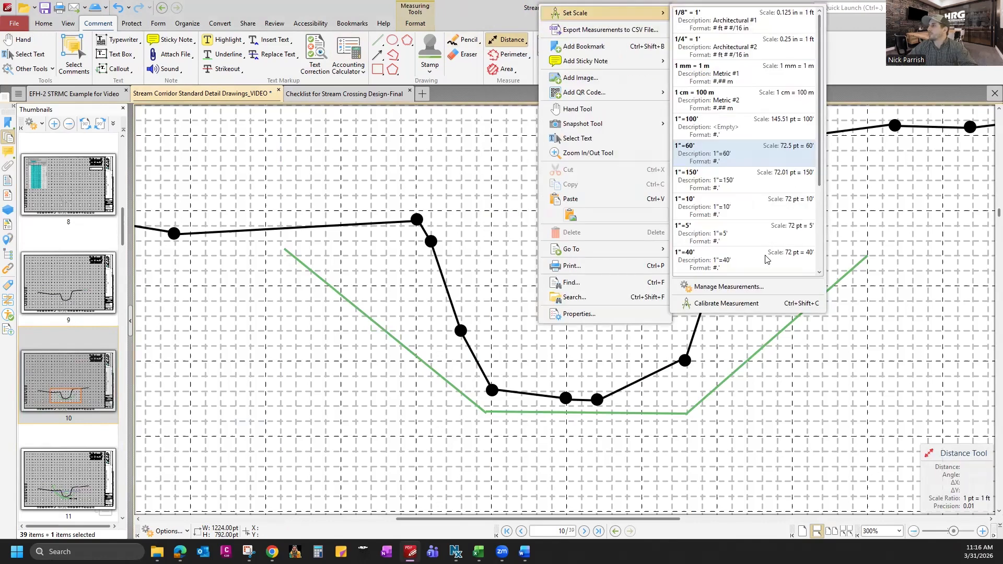
scroll(746, 214, "down", 5)
scroll(745, 240, "up", 3)
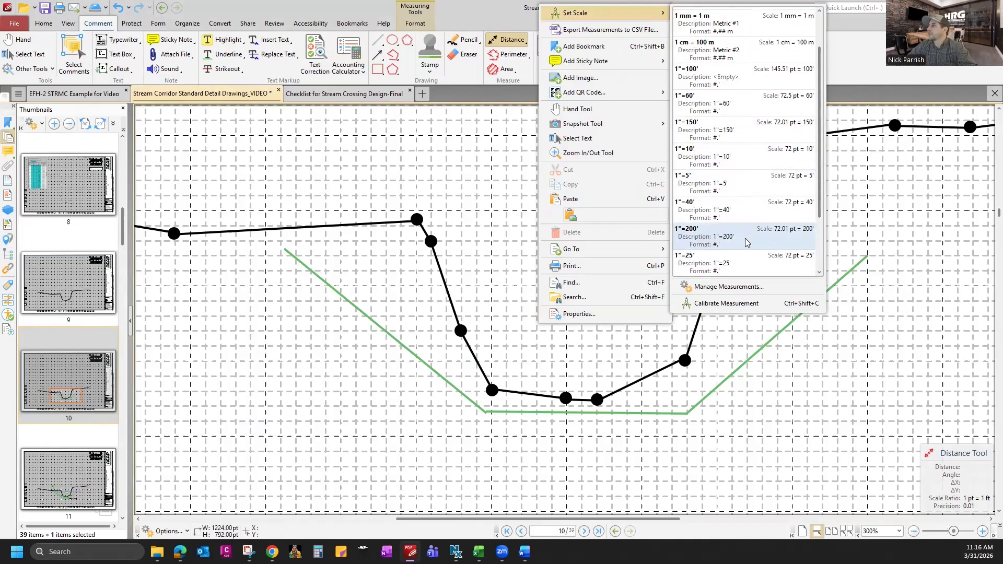
scroll(745, 238, "up", 2)
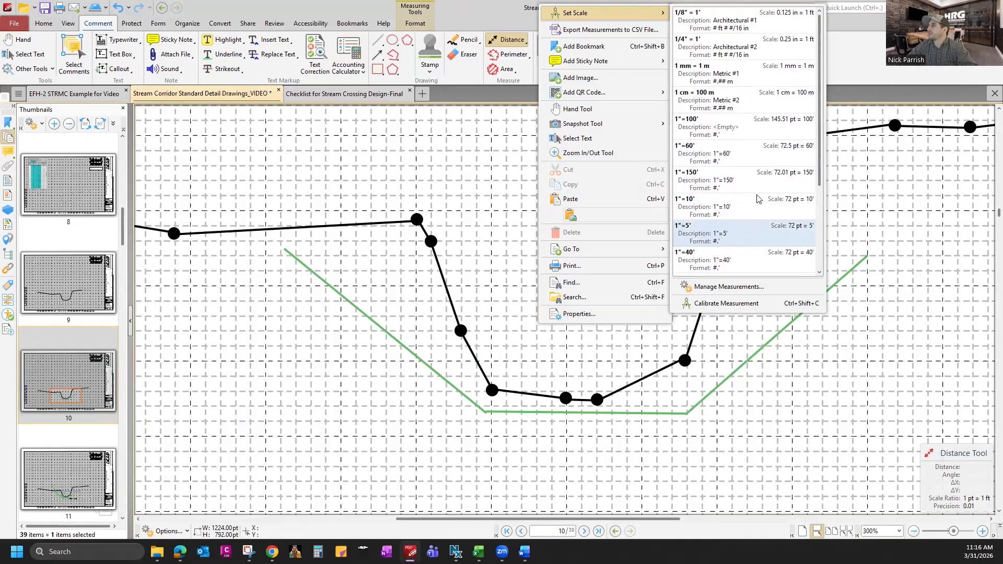
left_click(760, 199)
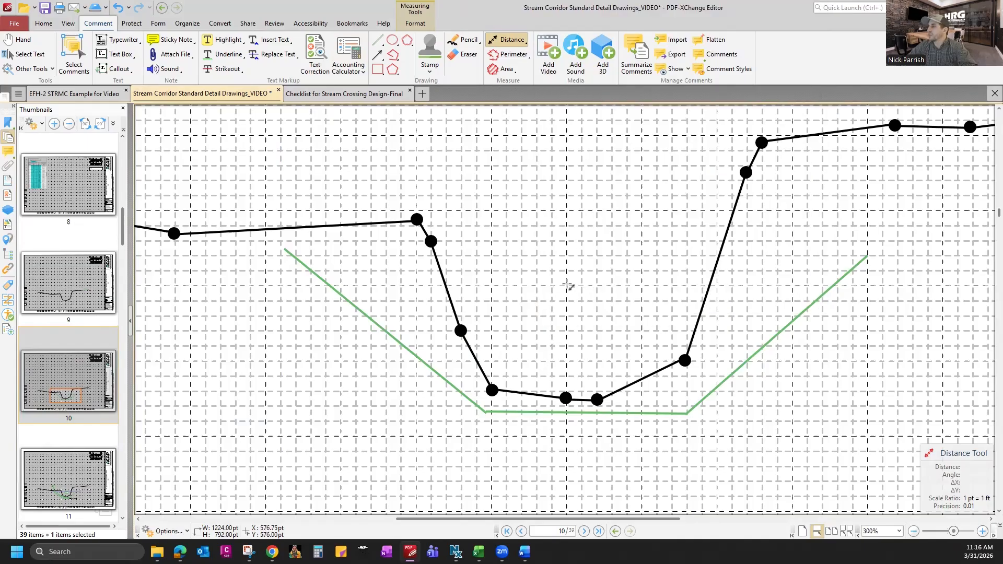
left_click_drag(567, 285, 716, 286)
key("Escape")
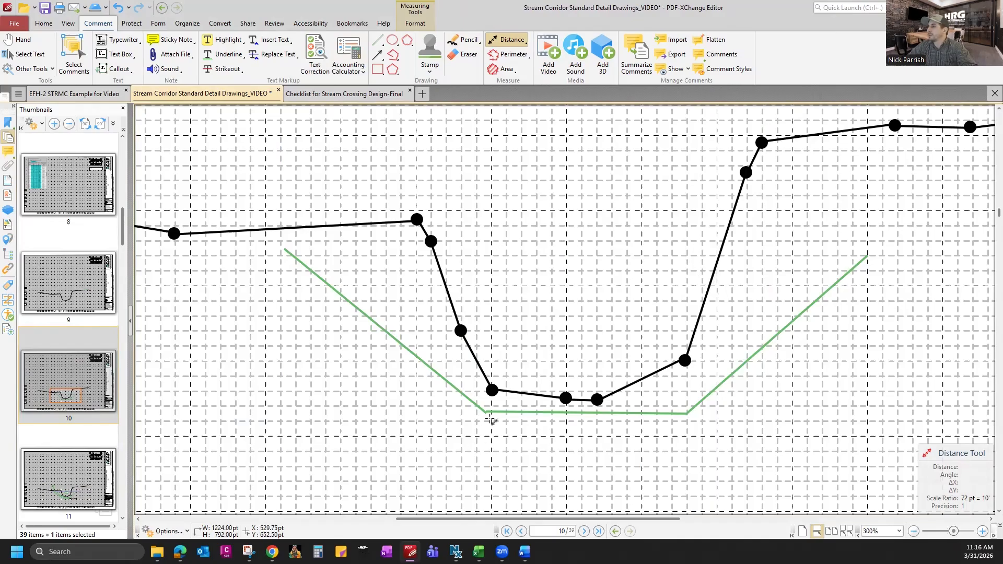
- Measure the green bottom line's width with a dimension placed above the channel, and align the dimension's ends with the line
left_click(487, 419)
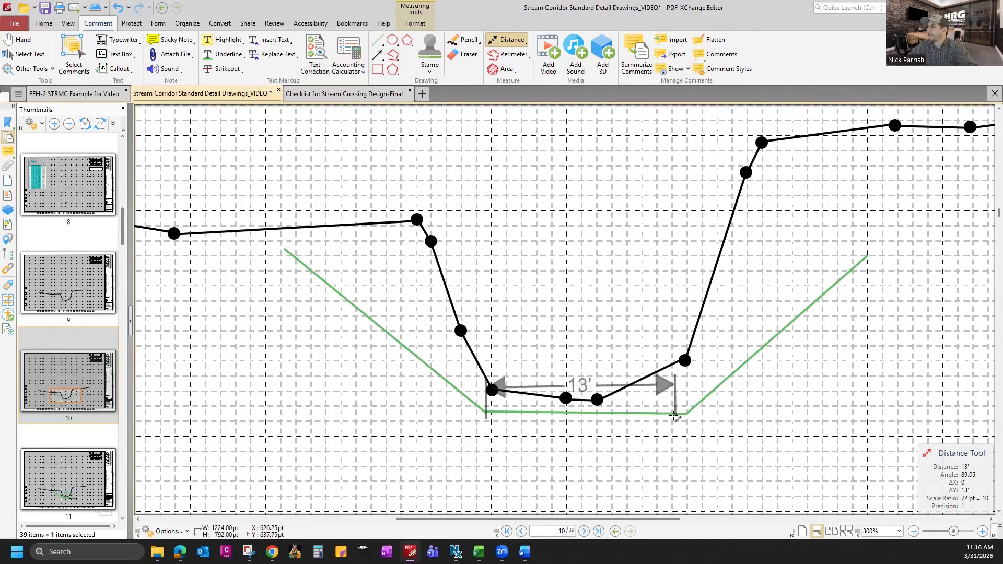
left_click(674, 416)
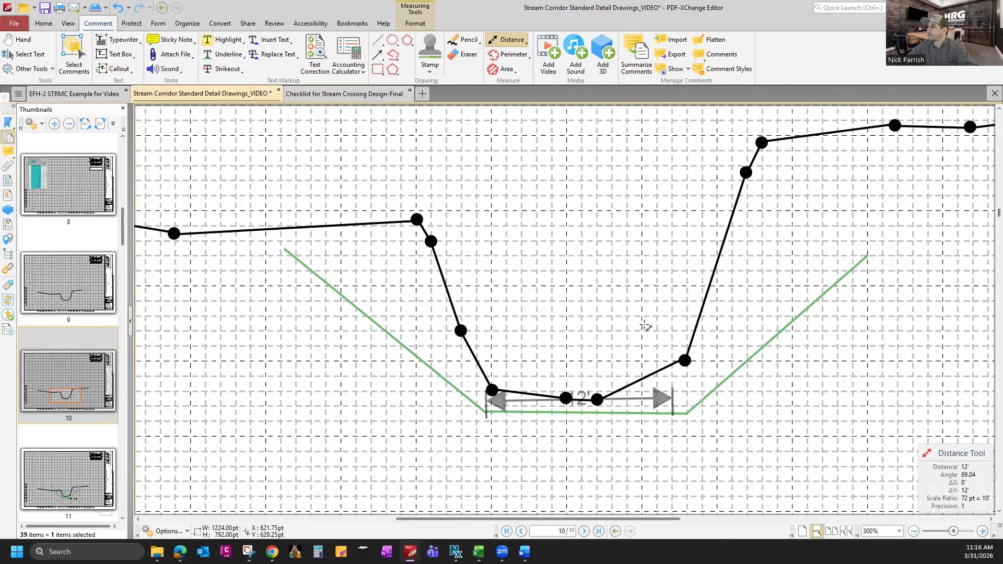
left_click(645, 311)
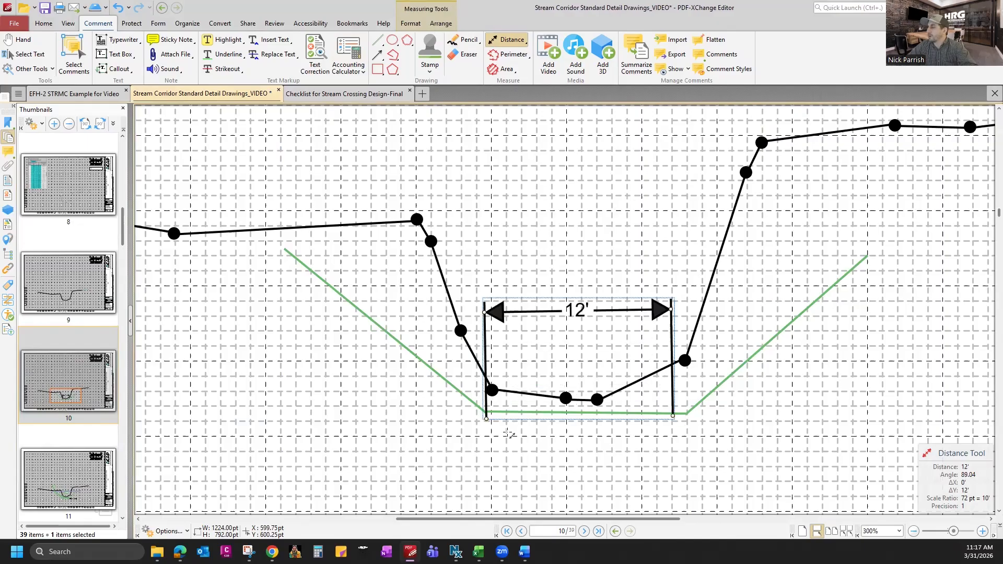
left_click(487, 406)
left_click_drag(486, 419, 486, 412)
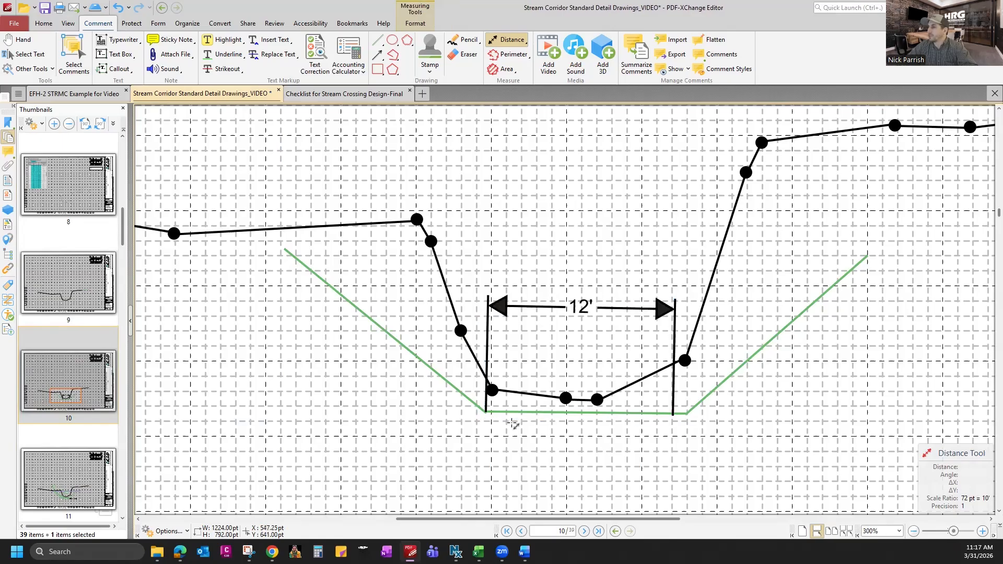
key("Escape")
left_click(670, 312)
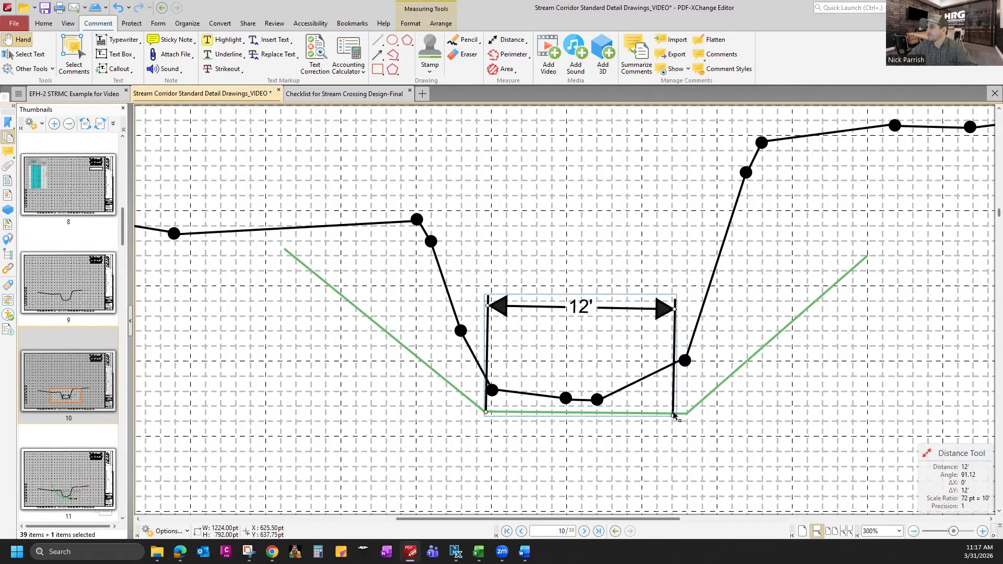
left_click_drag(673, 415, 674, 413)
left_click(500, 370)
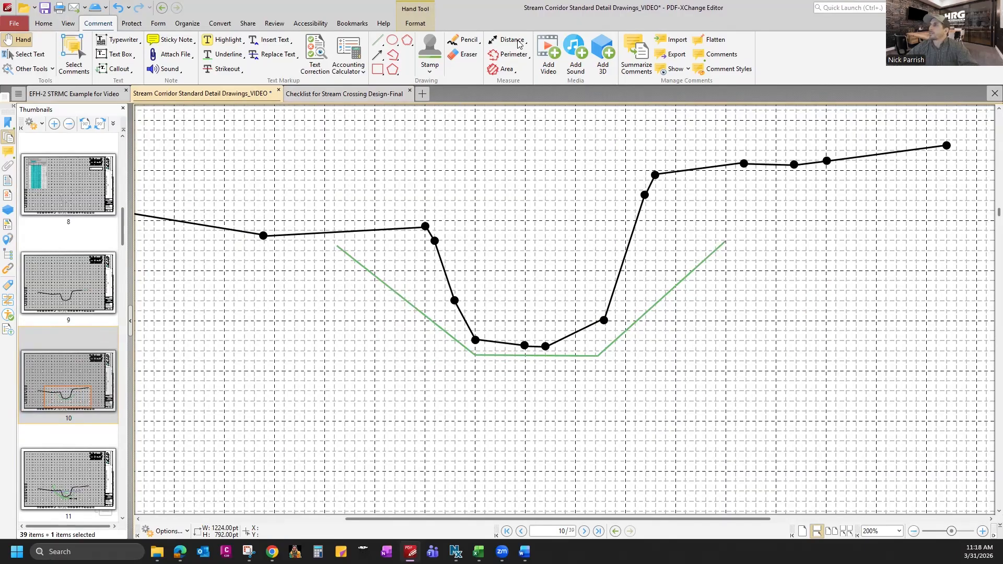
- Check the estimated bankfull depth and elevation in the stream crossings Excel workbook, and return to the cross-section drawing
left_click(518, 44)
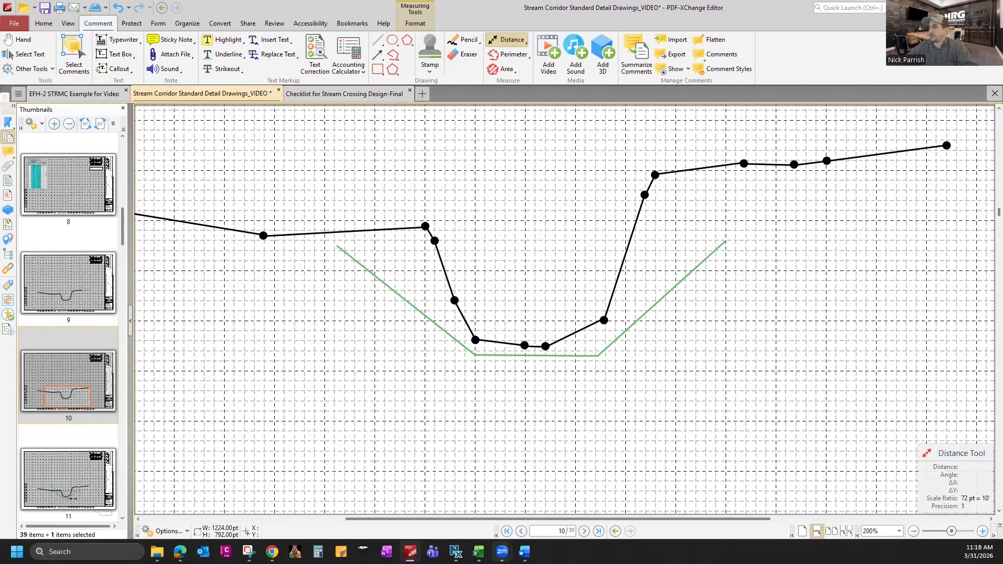
mouse_move(477, 551)
left_click(500, 478)
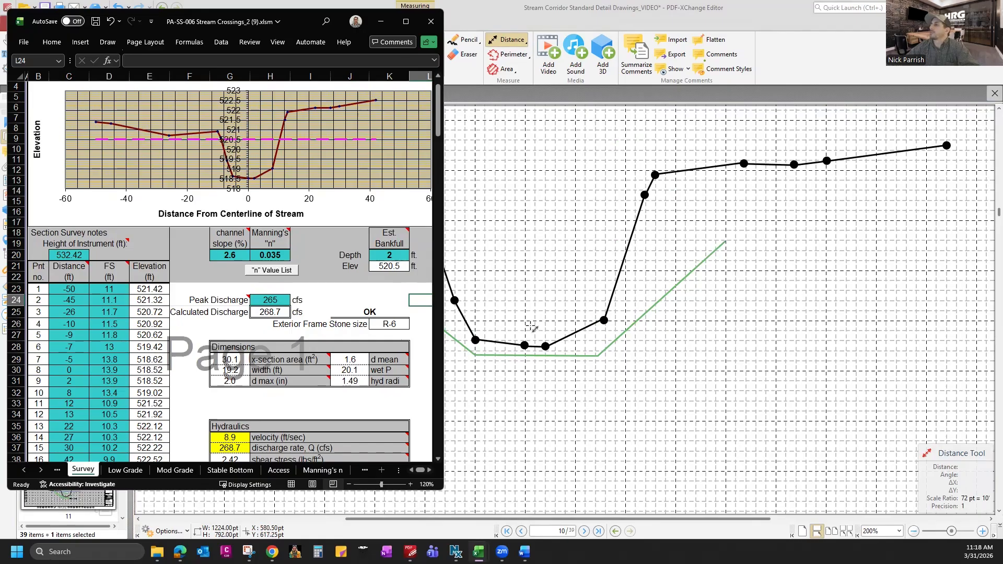
left_click(380, 21)
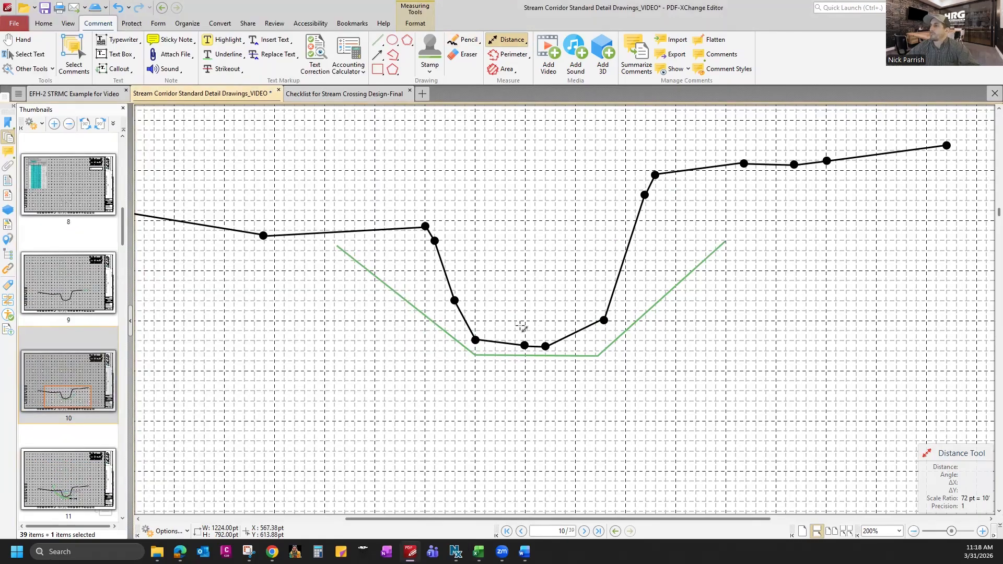
- Set the measuring scale to 72 pt = 2' and measure 2' vertically upward from the lowest streambed point
right_click(522, 323)
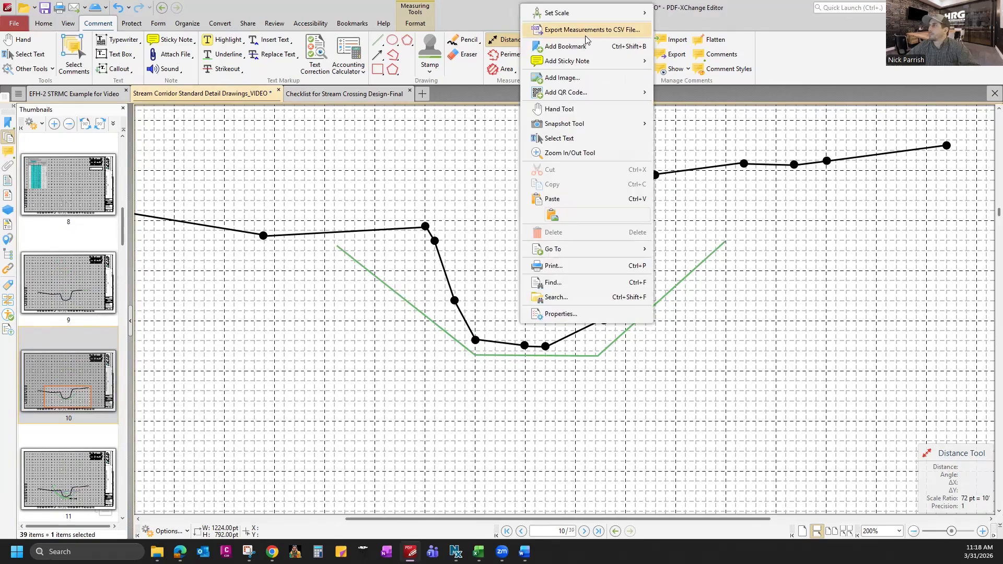
mouse_move(585, 12)
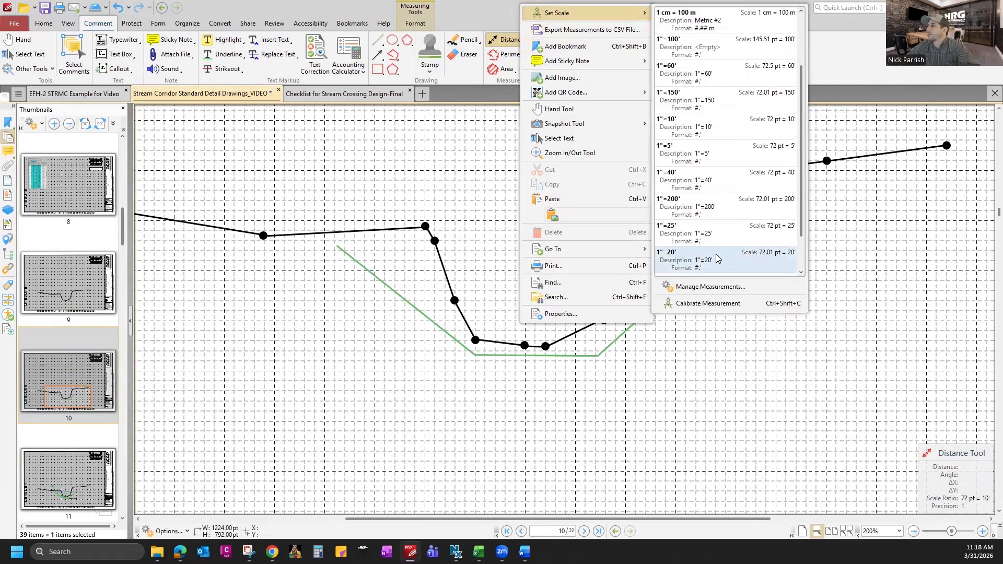
left_click(716, 260)
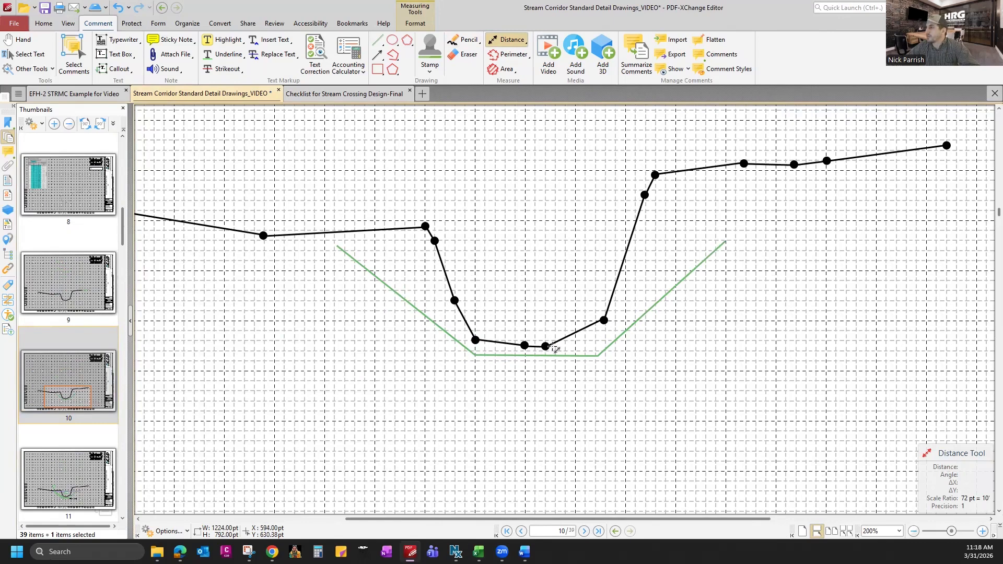
left_click(553, 345)
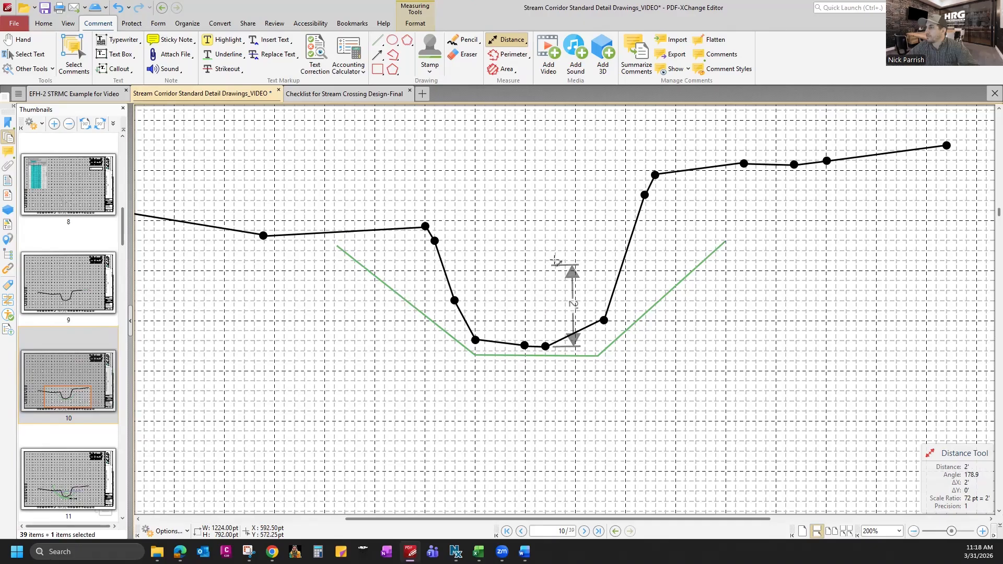
key("Escape")
key("Escape")
- Draw a horizontal green line at elevation 520.5 from the elevation axis across the left bank into the channel
left_click_drag(571, 518, 373, 520)
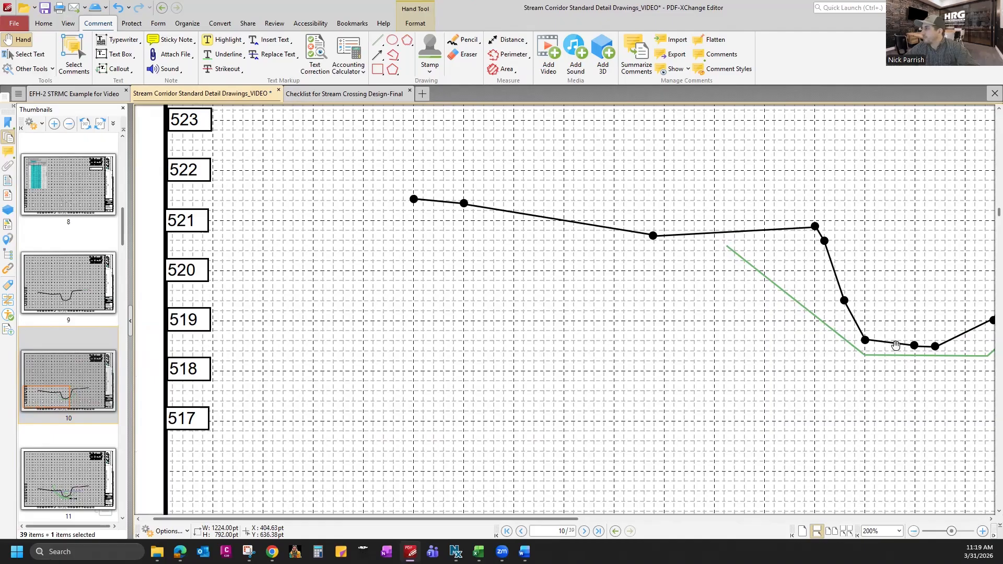
mouse_move(958, 390)
left_mouse_down()
mouse_move(660, 378)
mouse_move(468, 401)
left_mouse_up()
left_click_drag(547, 343, 890, 334)
left_click_drag(381, 344, 457, 353)
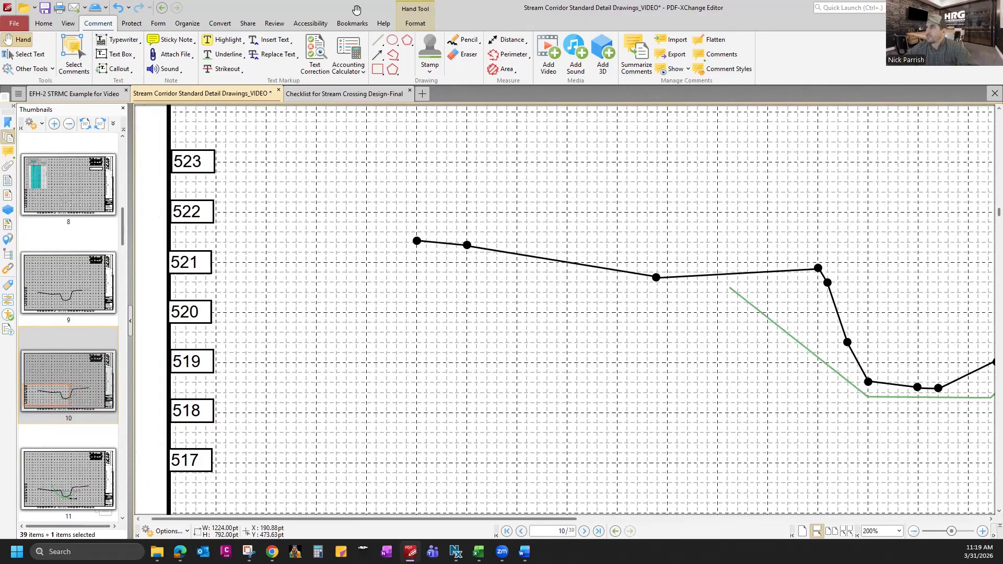
left_click(377, 41)
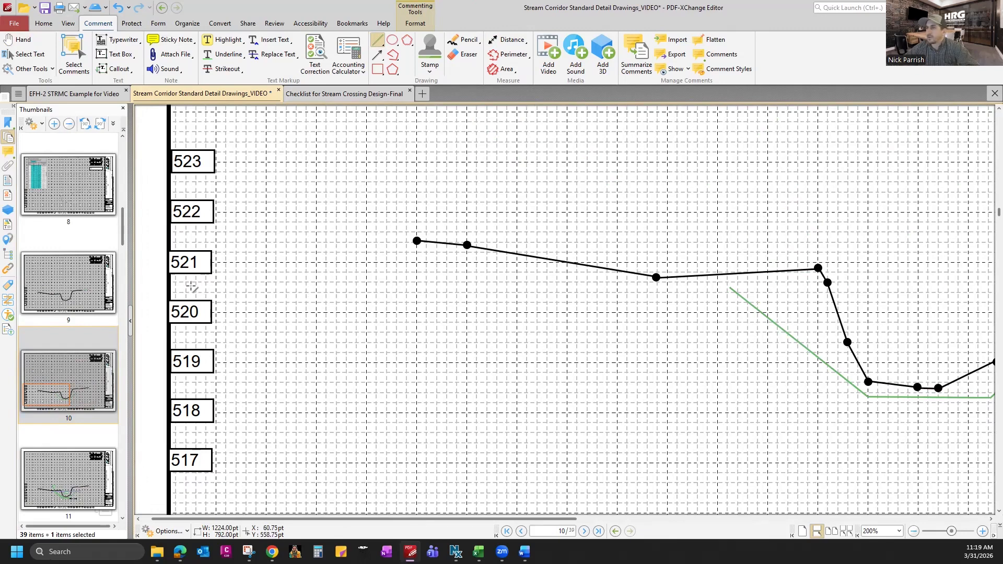
left_click(172, 287)
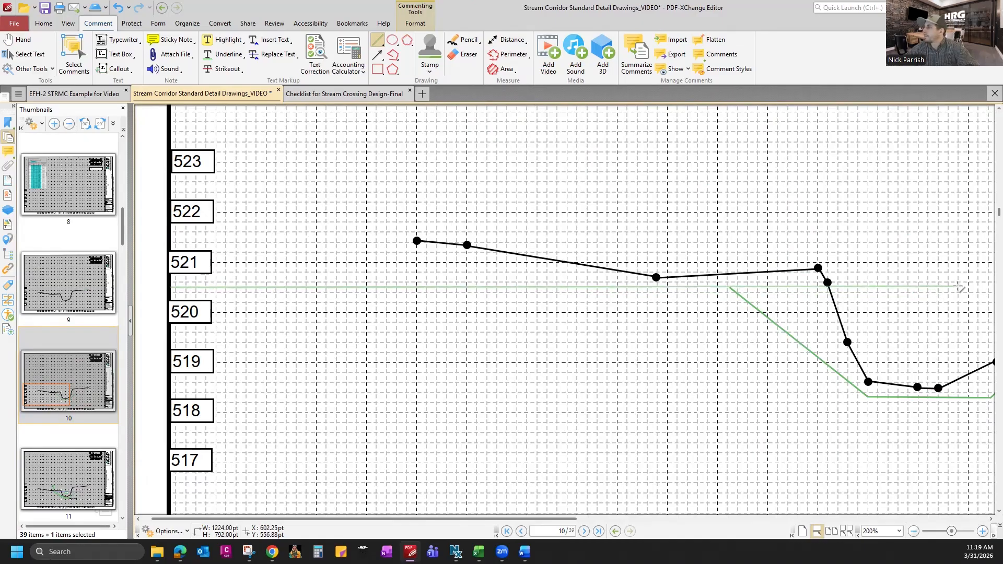
left_click(960, 287)
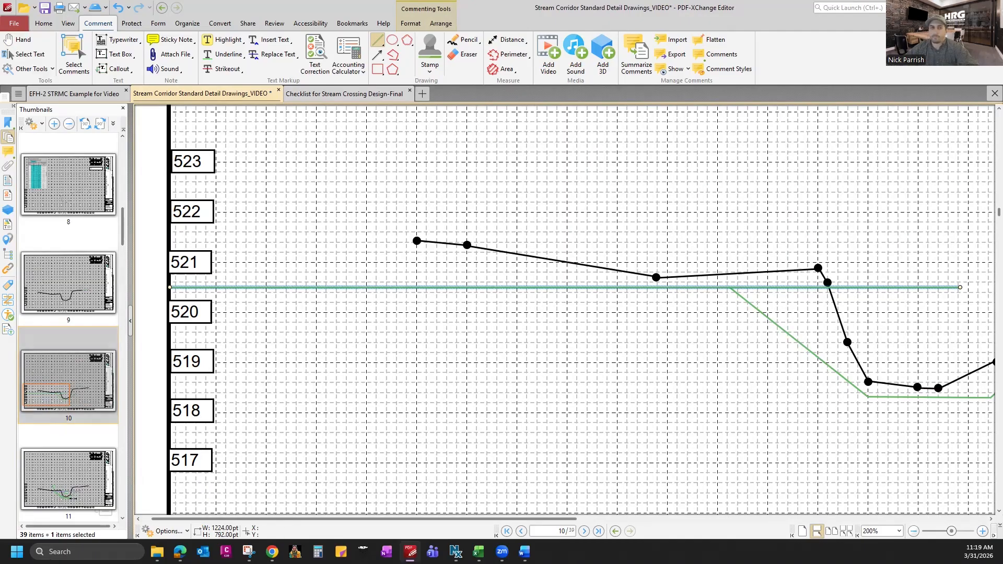
- Extend the horizontal green line across the channel to beyond the right green slope's upper end, keeping it level
left_click_drag(552, 519, 654, 520)
left_click_drag(754, 287, 987, 290)
left_click_drag(986, 286, 973, 287)
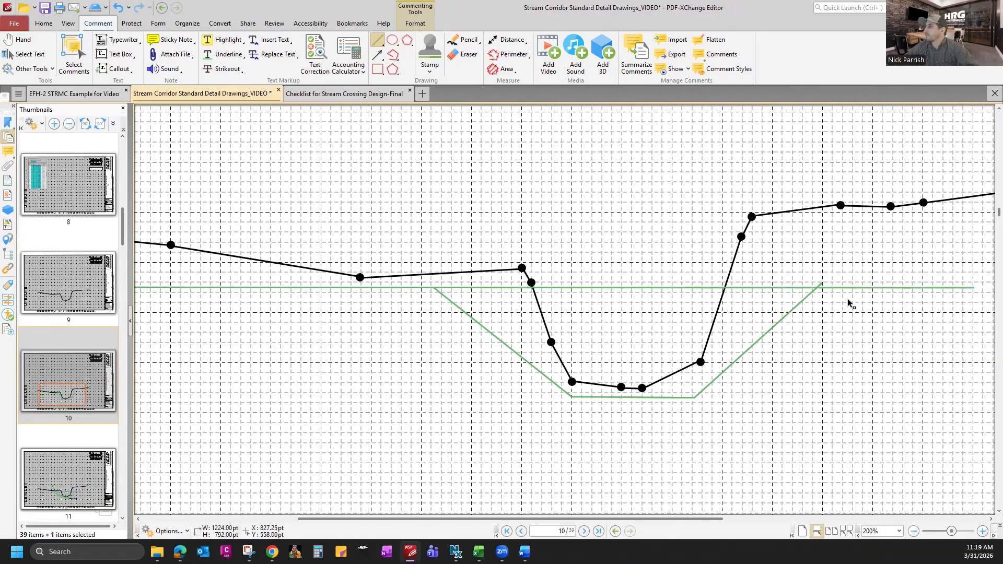
left_click(821, 287)
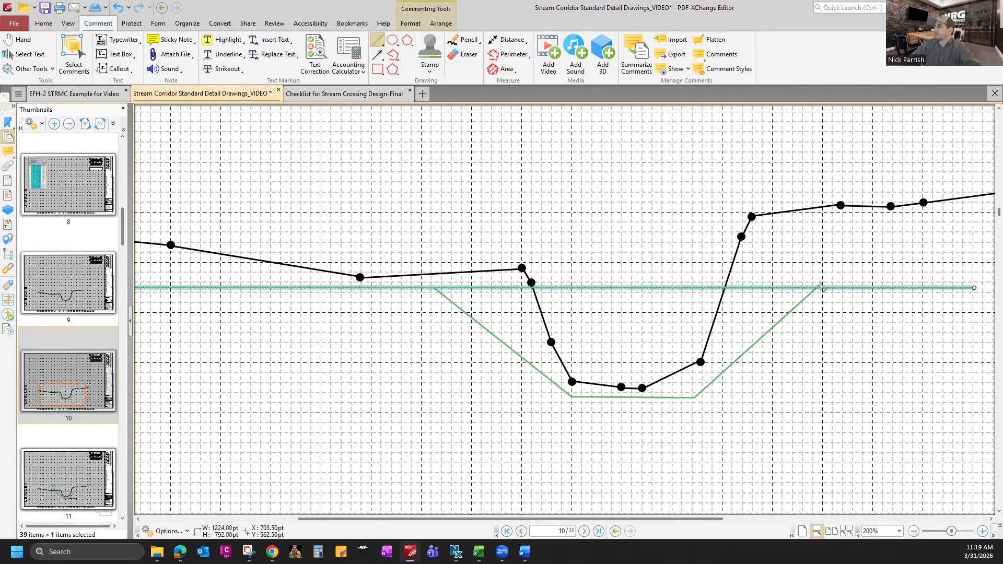
- Change the horizontal line's fill and stroke colors from green to blue, RGB 0, 0, 255
right_click(823, 290)
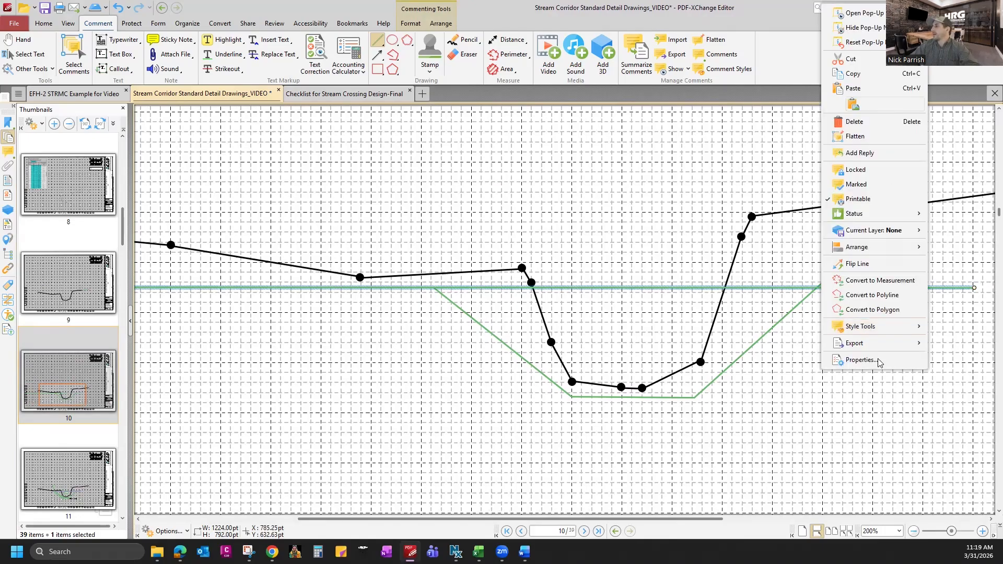
left_click(861, 360)
left_click(934, 246)
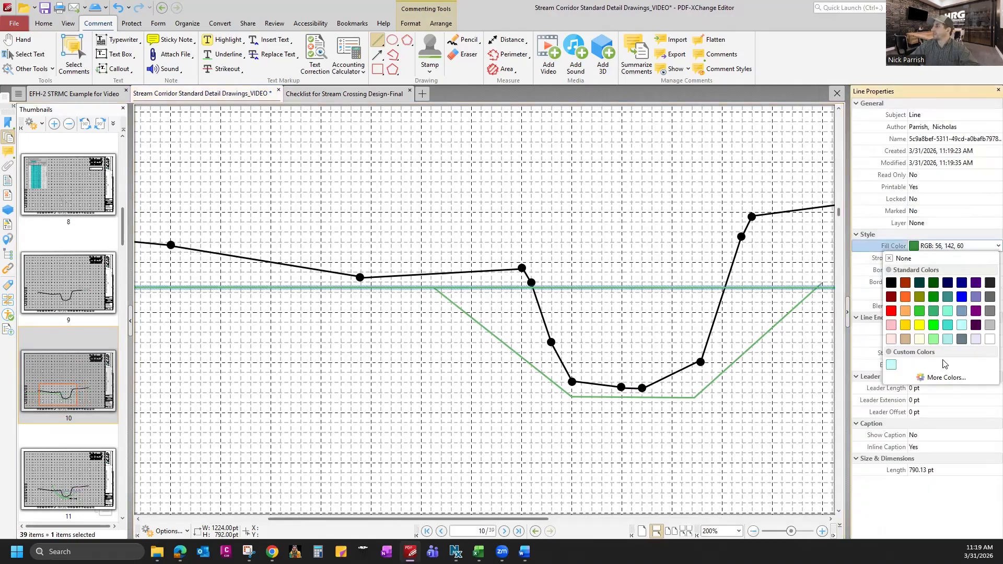
left_click(962, 297)
left_click(938, 257)
left_click(962, 308)
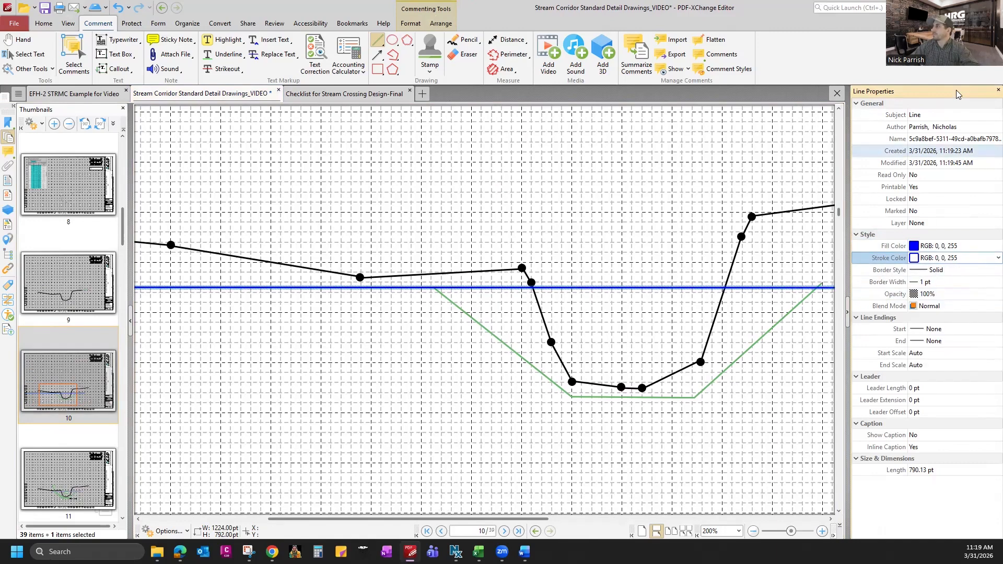
left_click(998, 90)
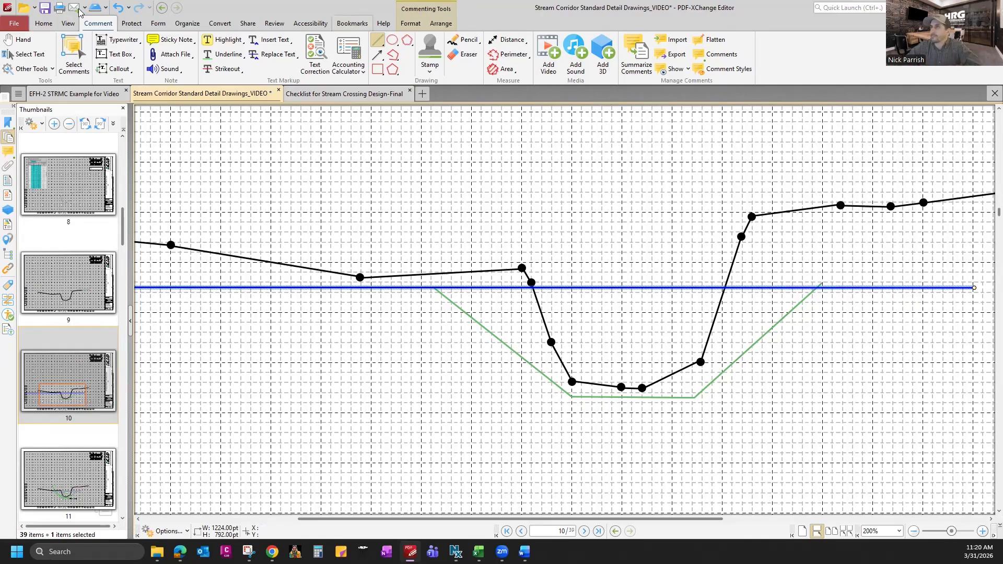
- Add a blue callout reading "Design Storm Elevation" pointing at the blue line inside the channel, and narrow its box to fit the text
left_click(20, 40)
left_click_drag(643, 237, 458, 143)
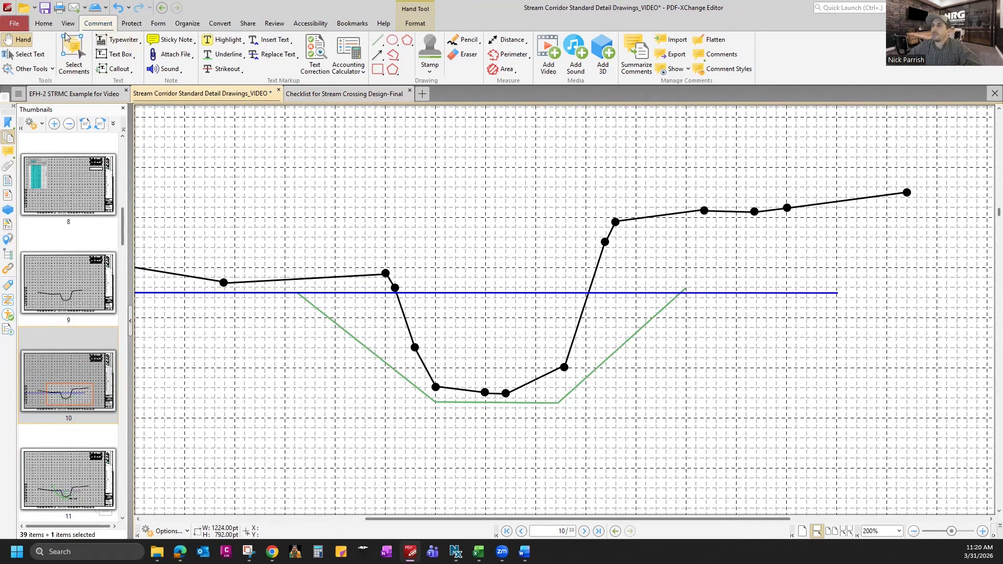
left_click(131, 69)
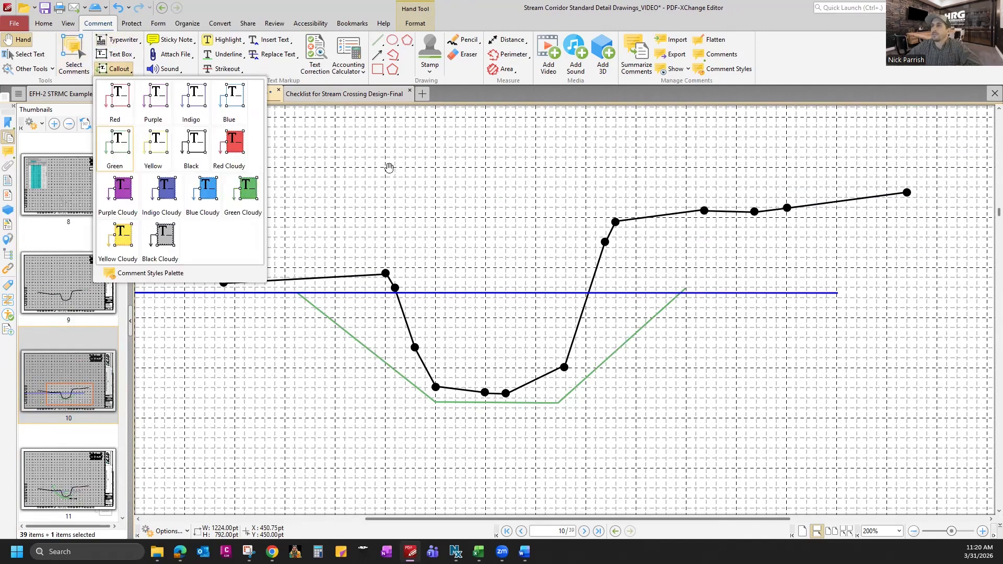
left_click(233, 106)
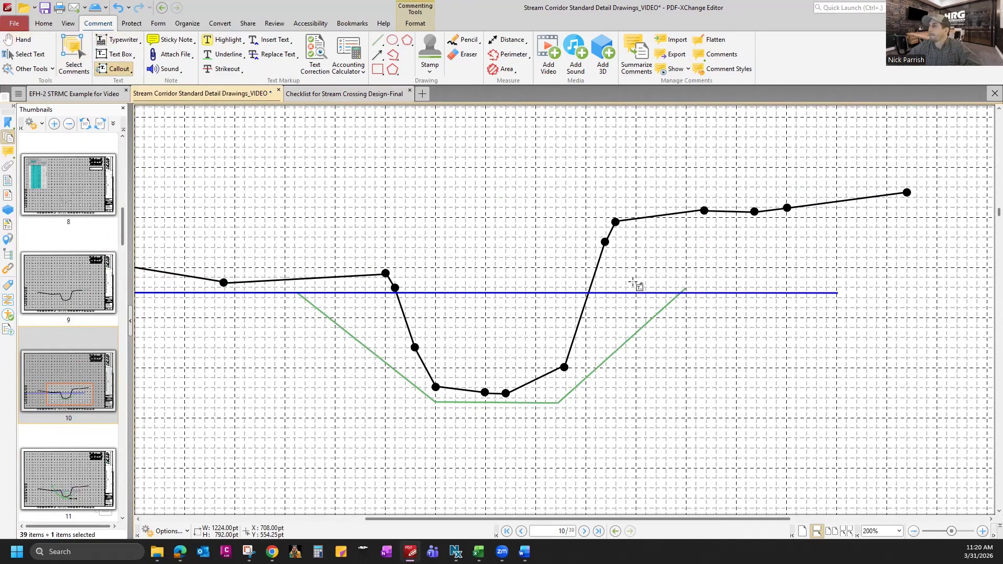
left_click_drag(473, 285, 616, 139)
left_click(475, 289)
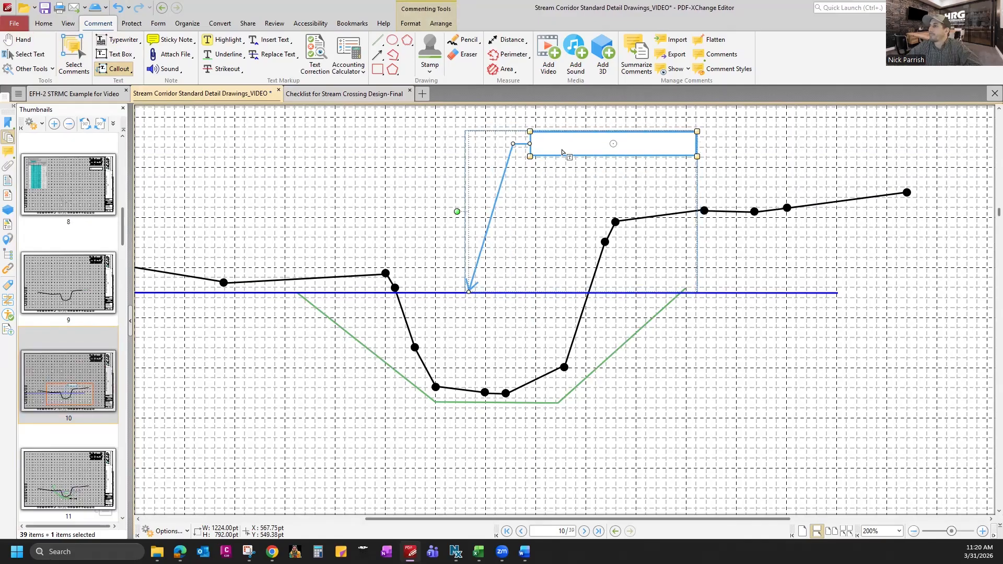
left_click(567, 141)
type("De")
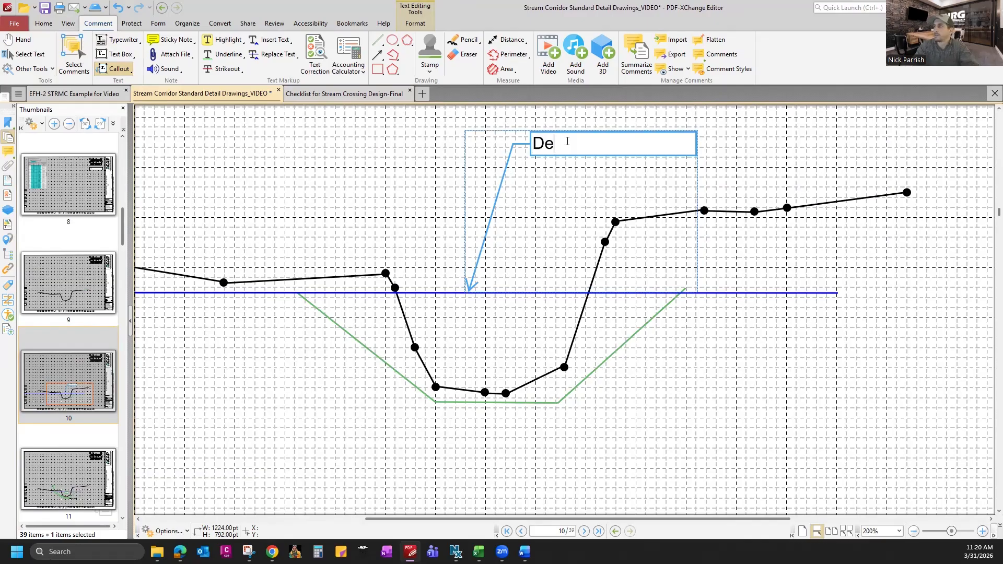
type("sign Storm Elevation")
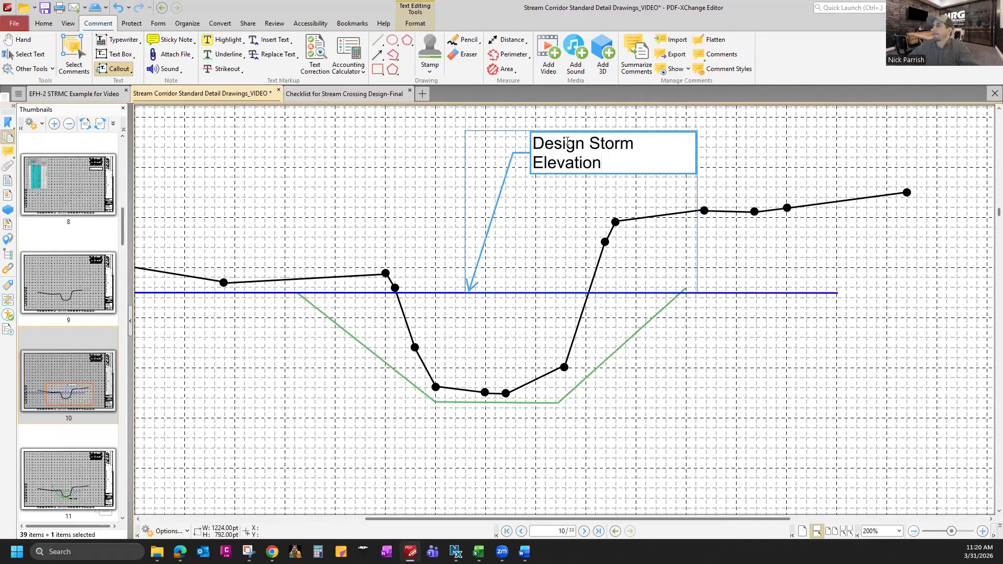
key("Escape")
left_click_drag(698, 131, 638, 125)
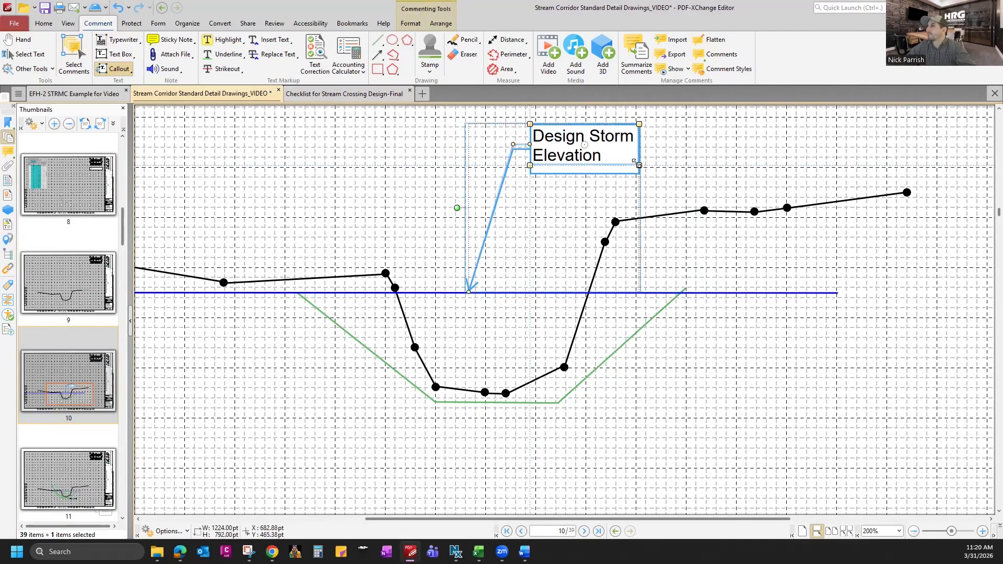
left_click(725, 262)
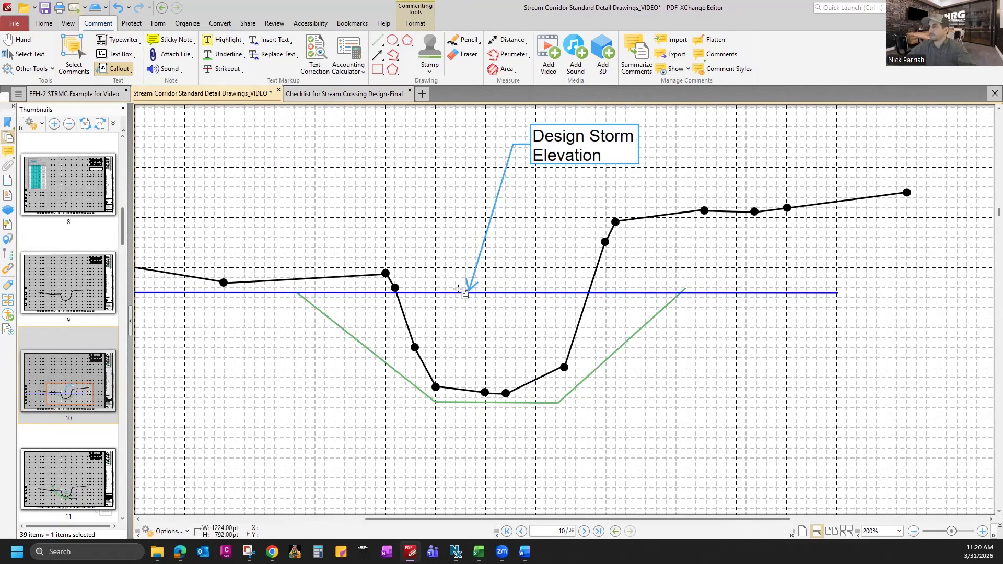
key("h")
left_click_drag(310, 261, 324, 208)
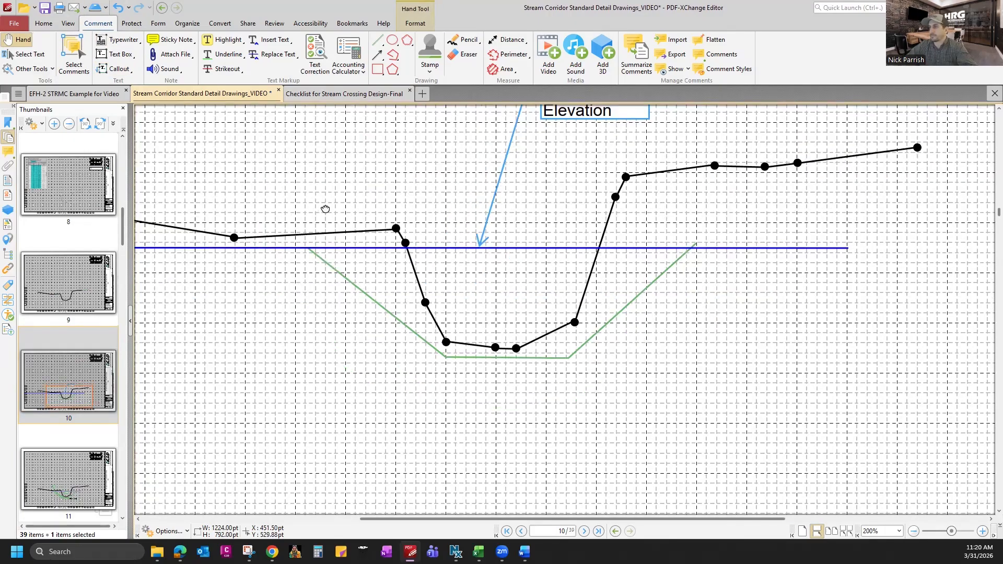
left_click(383, 306)
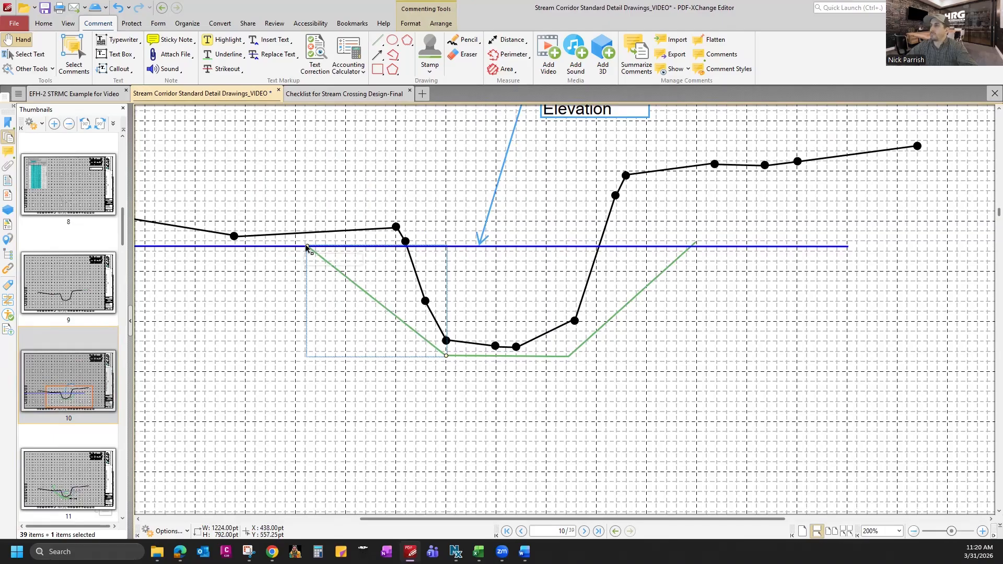
left_click(675, 284)
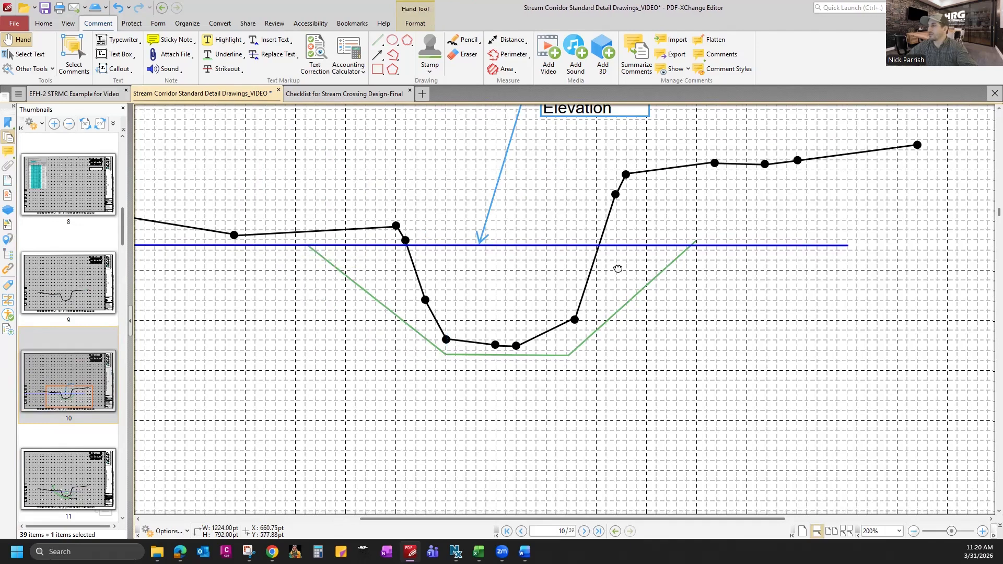
scroll(615, 269, "down", 1)
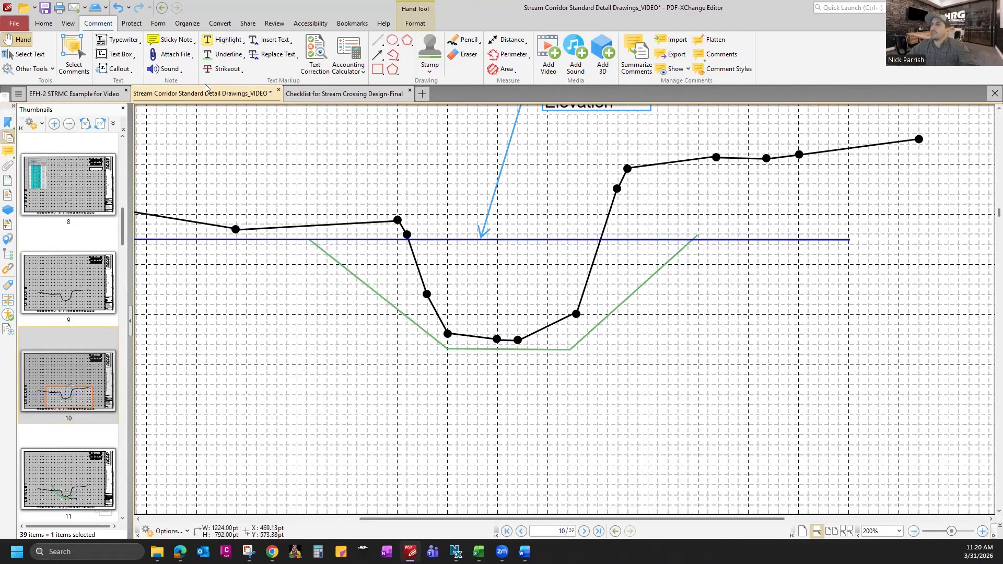
- Set the measuring scale to 72 pt = 10' and dimension 16' horizontally outward from the left end of the green bottom line
left_click(506, 40)
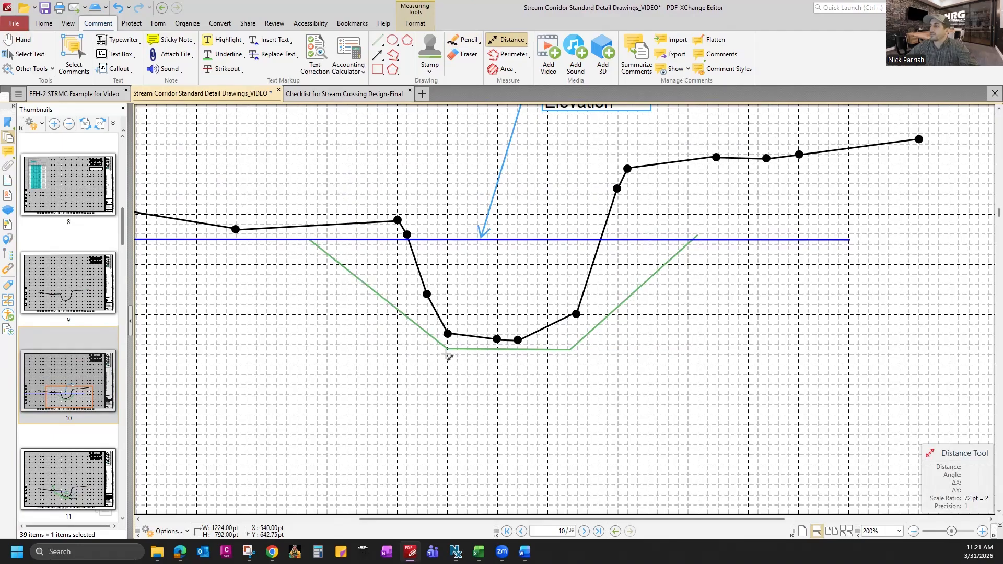
right_click(448, 353)
mouse_move(508, 44)
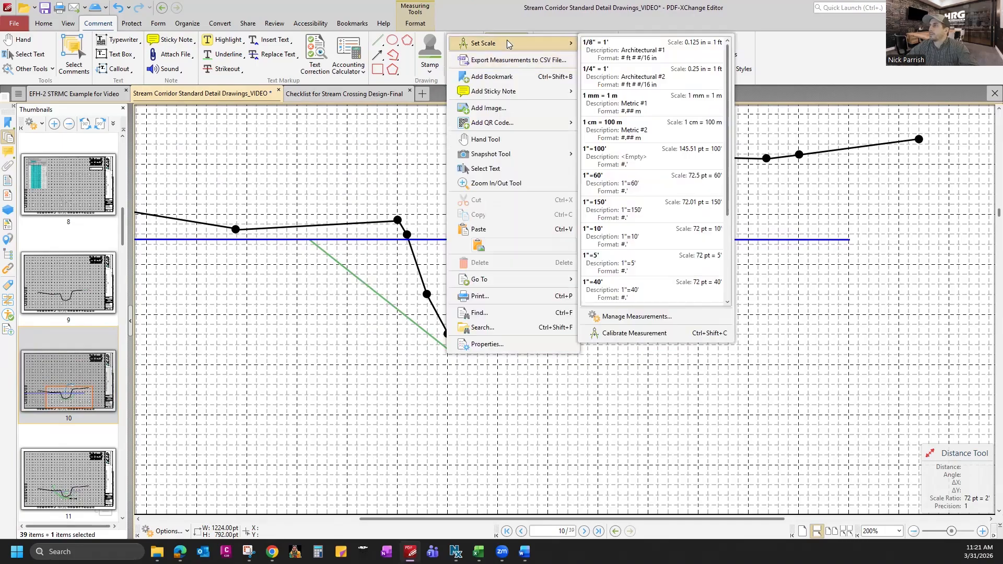
left_click(446, 354)
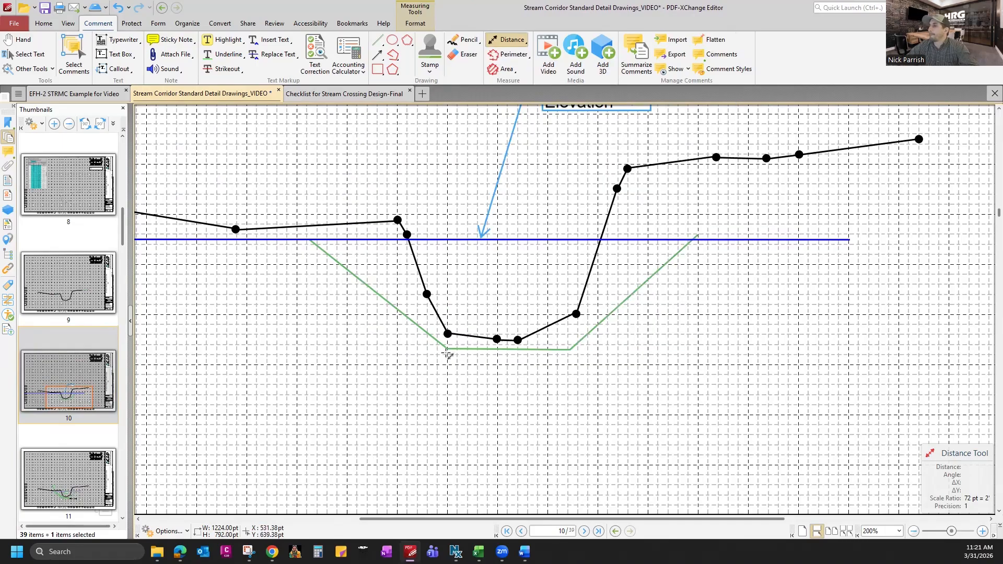
left_click(448, 355)
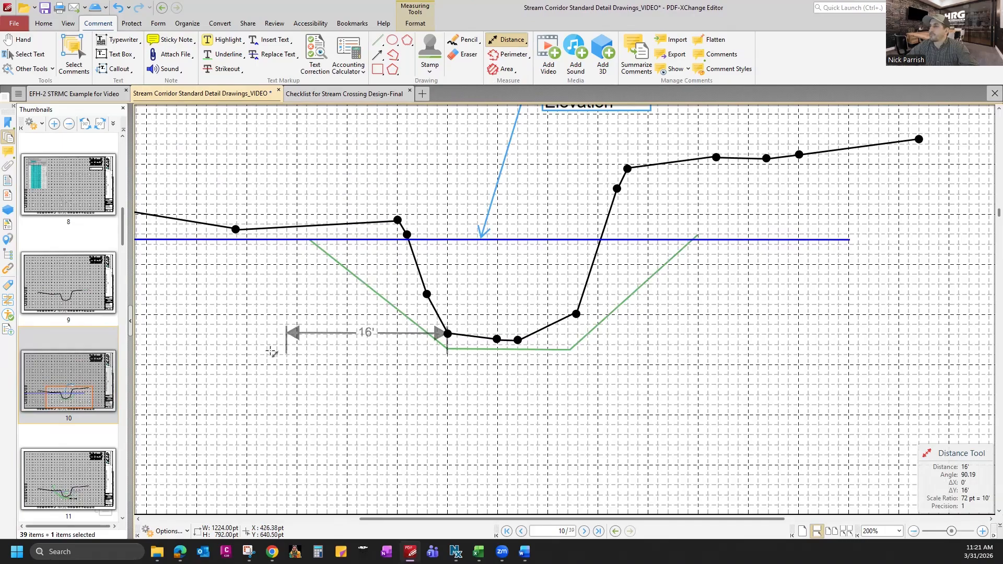
left_click(287, 355)
left_click(297, 319)
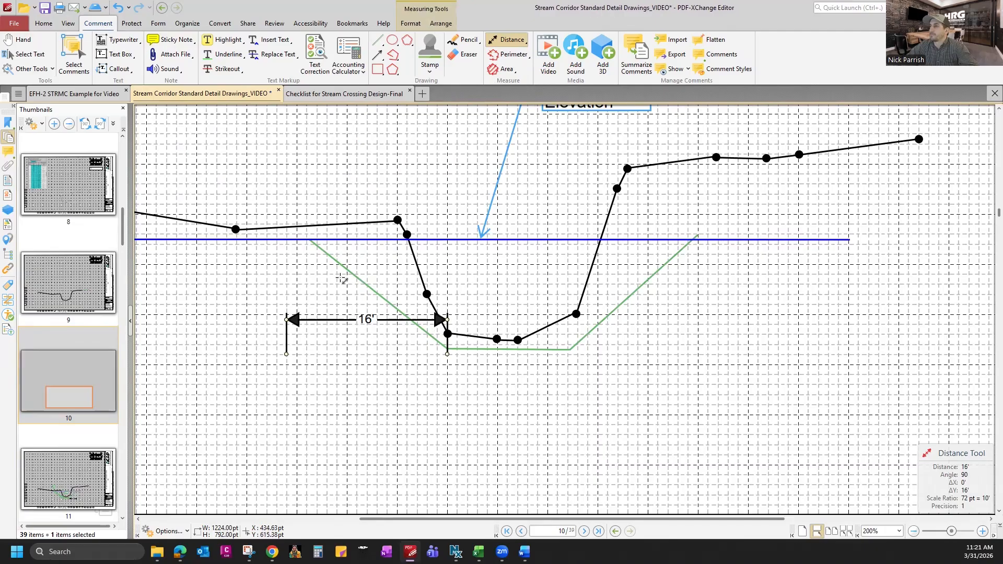
key("Escape")
- Move the left green slope's upper end outward along the blue line to align with the outer end of the 16' dimension
left_click(315, 238)
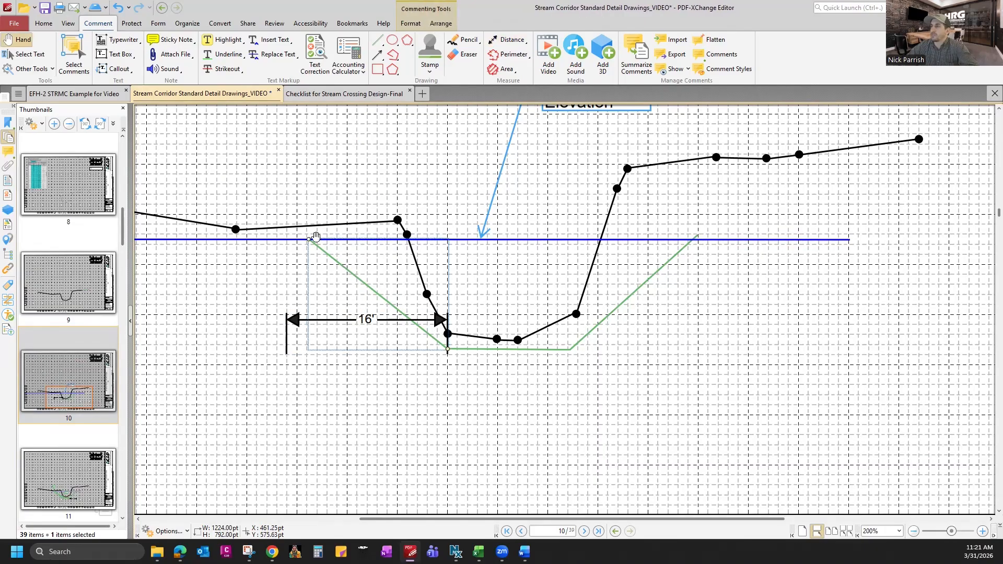
left_click_drag(308, 240, 289, 243)
left_click(355, 304)
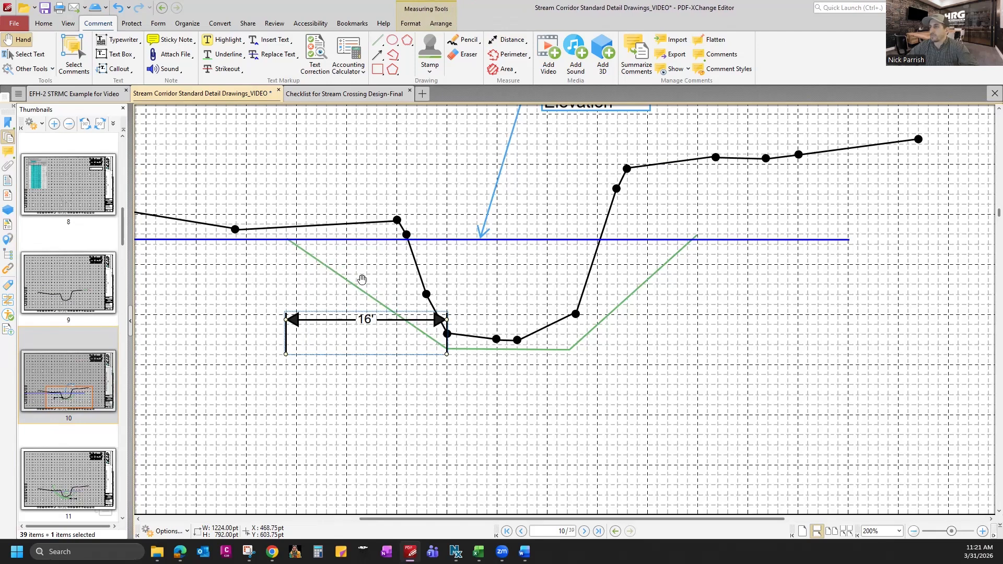
- Examine the flattened left green slope and its 16' dimension against the station axis below the cross-section
left_click(351, 325)
left_click(400, 337)
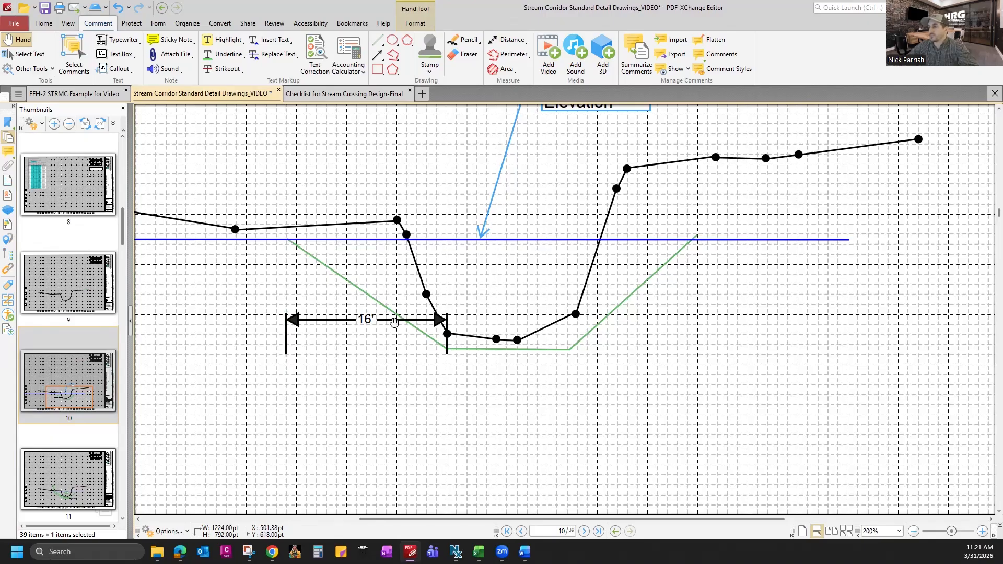
left_click(397, 325)
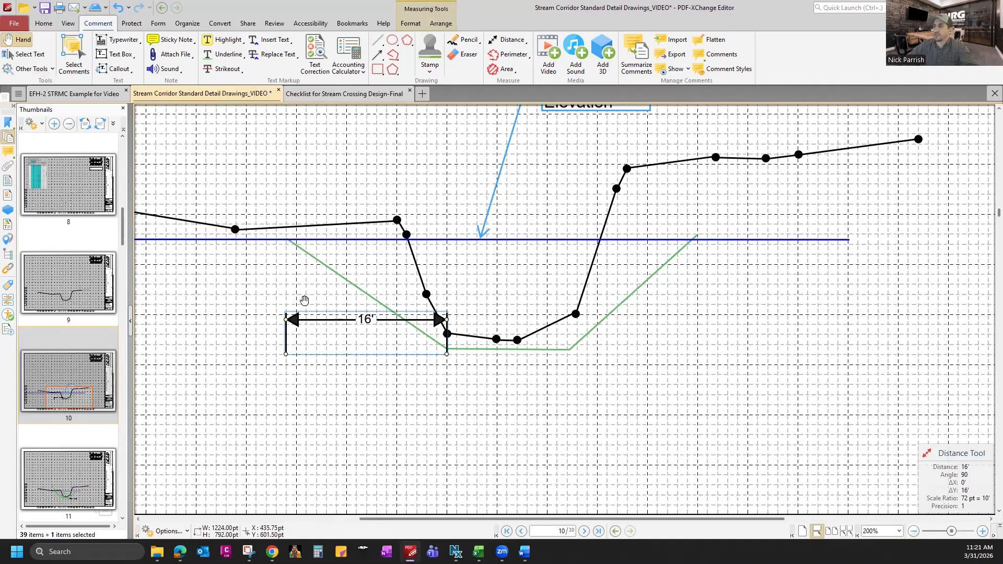
left_click(359, 329)
left_click_drag(303, 298, 326, 263)
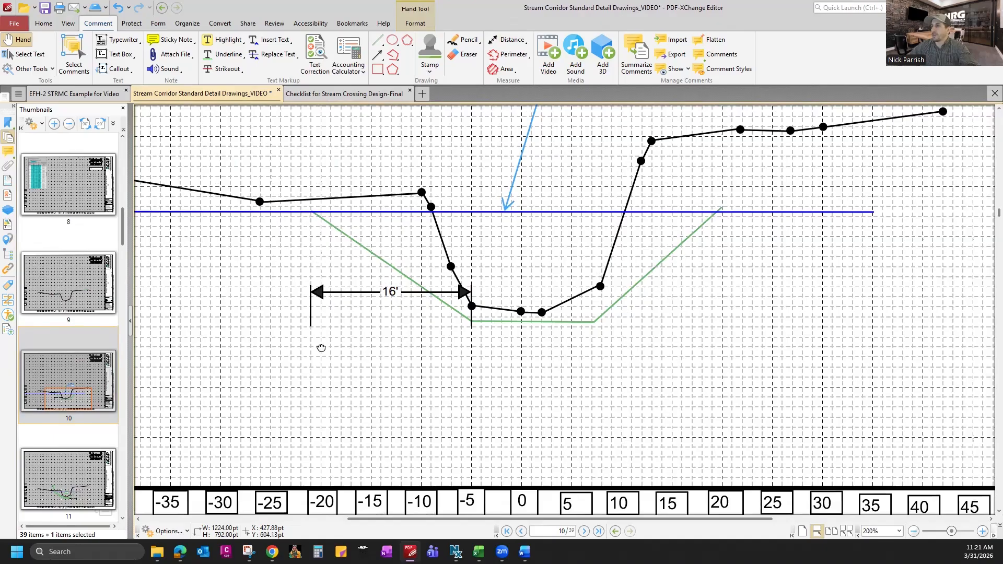
left_click_drag(320, 348, 326, 373)
left_click_drag(324, 280, 426, 323)
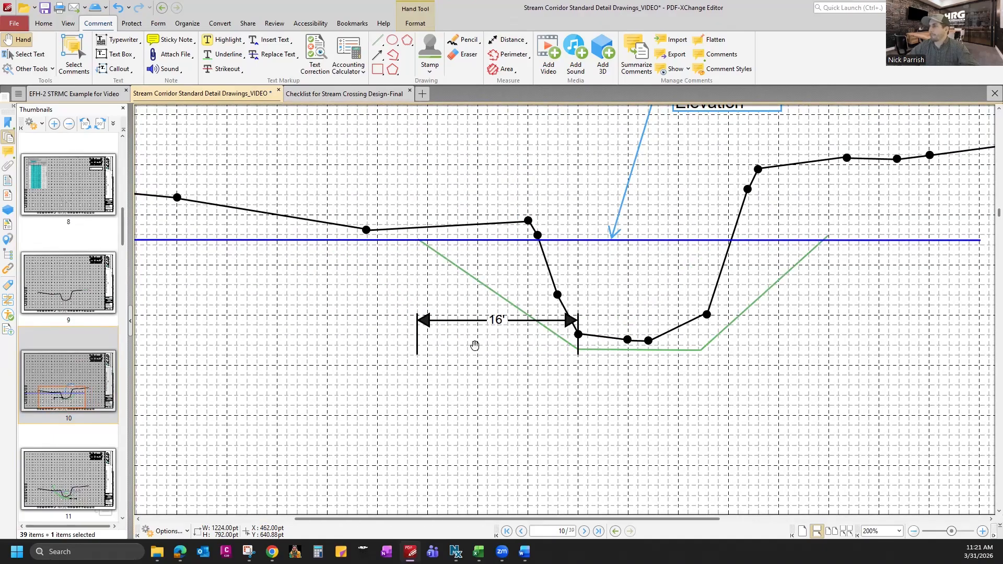
right_click(450, 127)
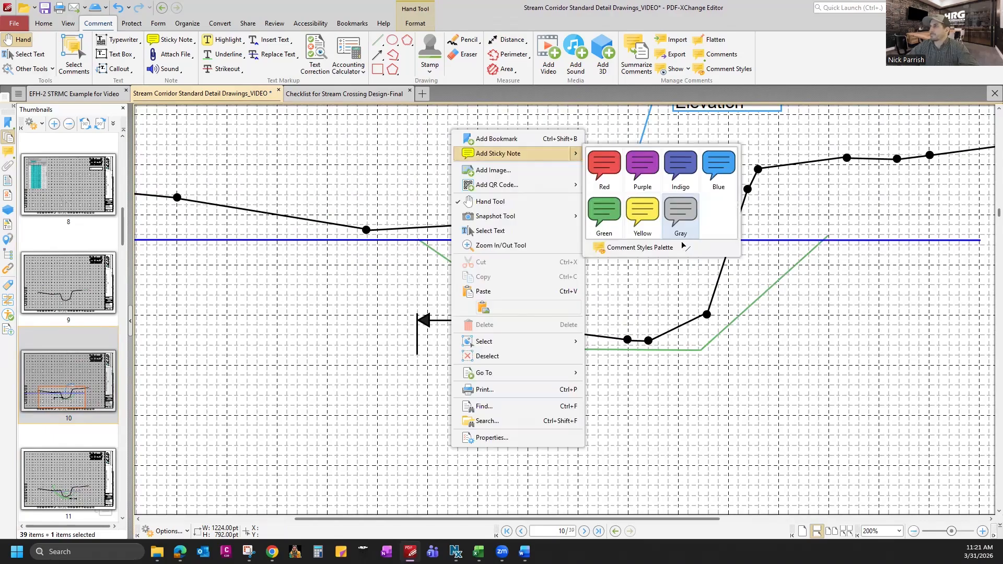
left_click(646, 277)
left_click_drag(594, 375, 568, 378)
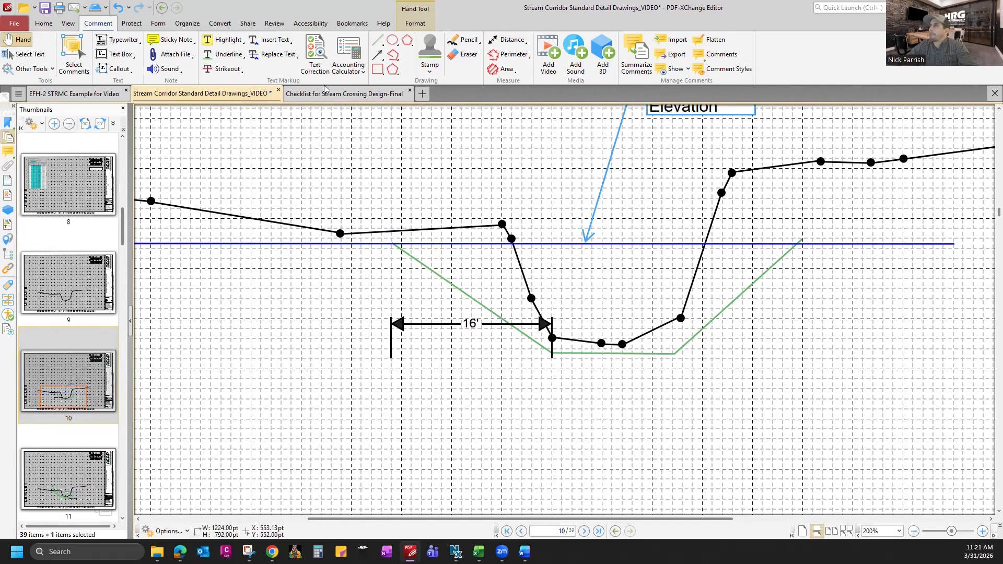
- Add a green callout reading "518.5'" with its arrow on the lowest streambed point
left_click(131, 69)
left_click(117, 137)
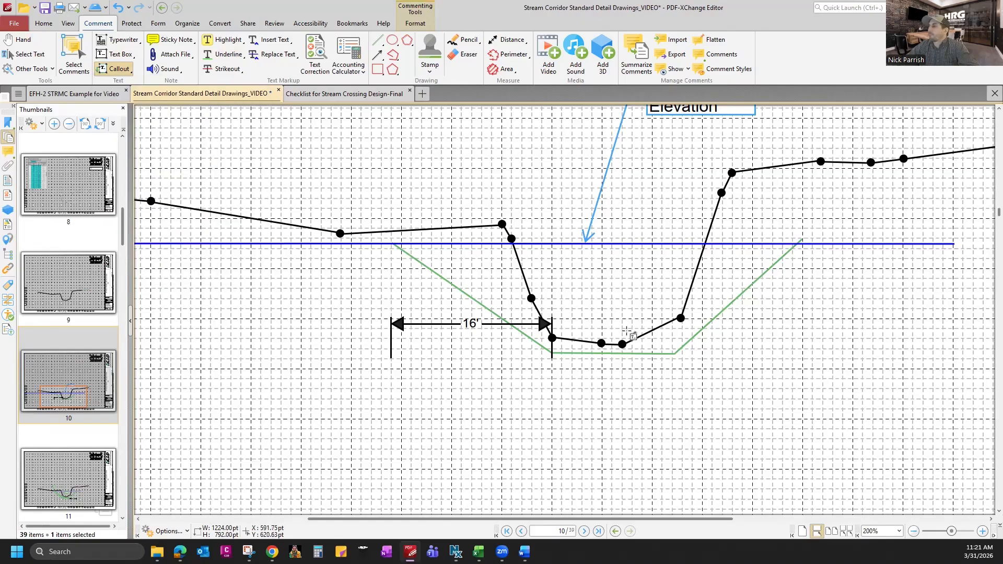
left_click(622, 338)
left_click(864, 291)
key("Escape")
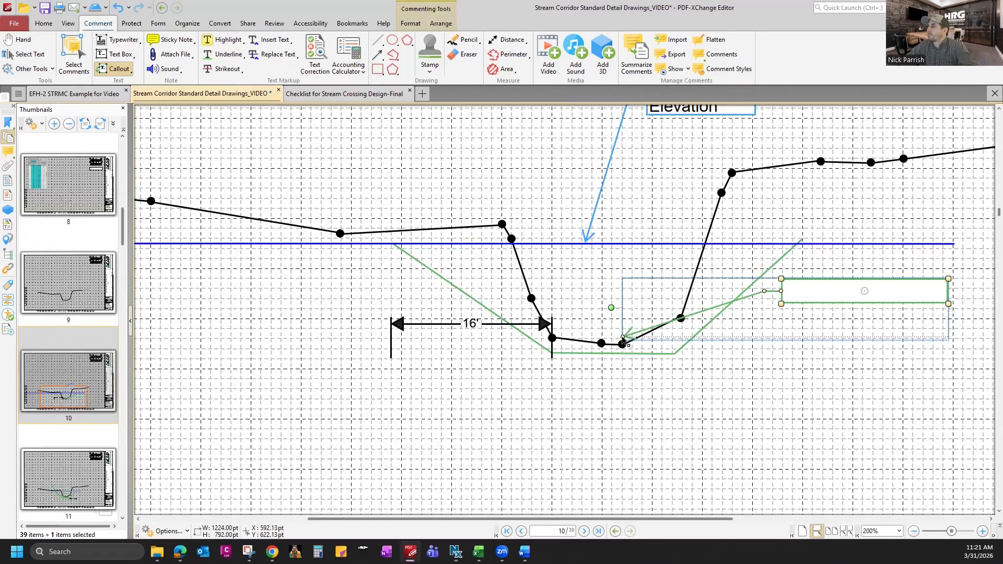
left_click_drag(623, 344, 623, 343)
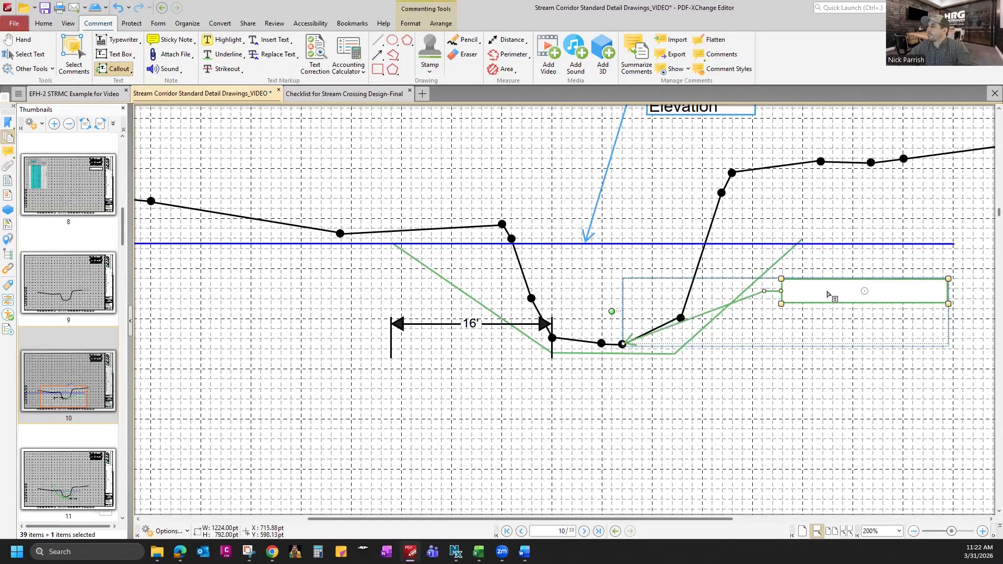
double_click(827, 291)
type("518.5'")
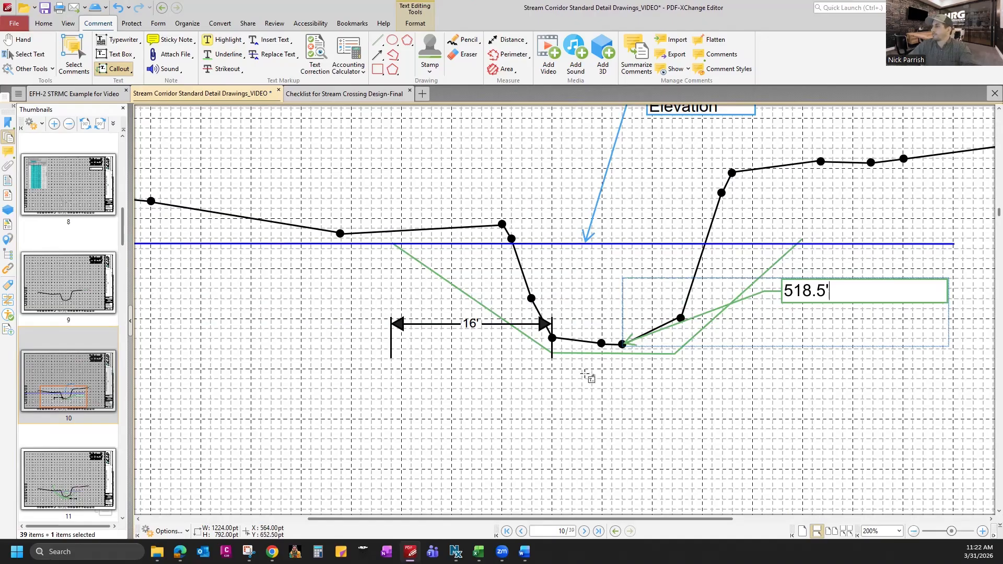
key("Escape")
- Add a green callout reading "518.3'" with its arrow on the green crossing bottom line
left_click_drag(615, 360, 741, 413)
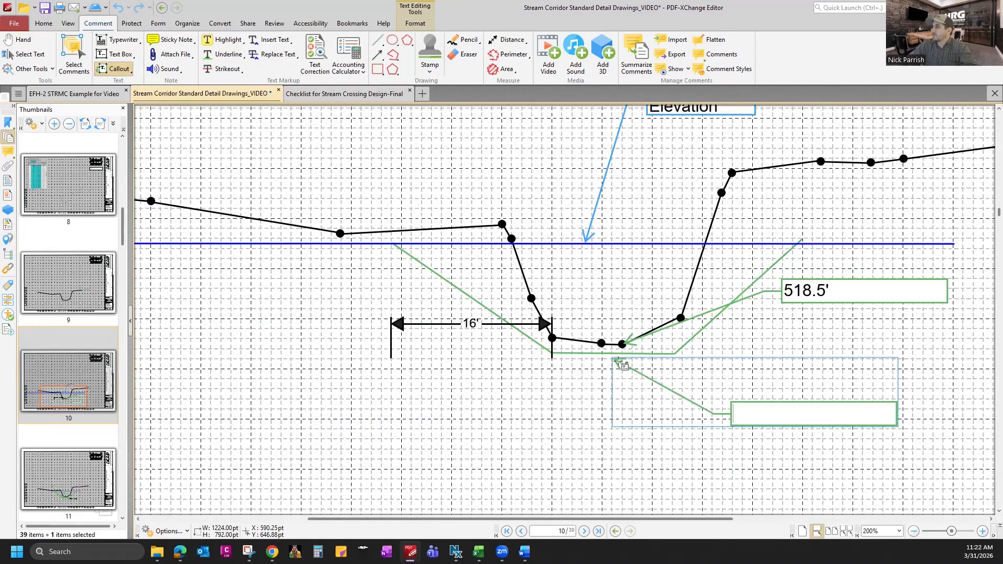
left_click(615, 361)
left_click_drag(614, 359, 612, 353)
left_click(784, 427)
left_click(763, 413)
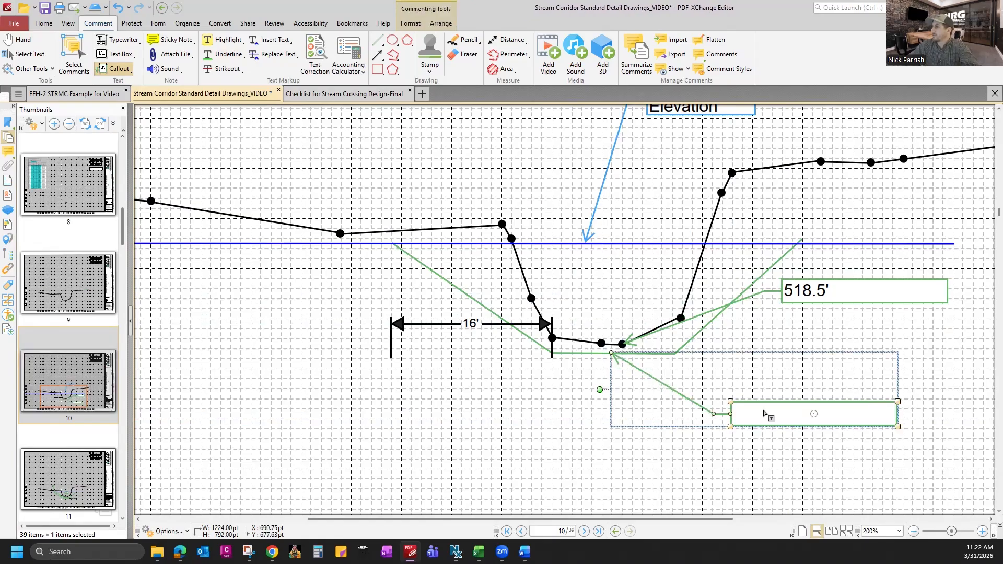
left_click(781, 414)
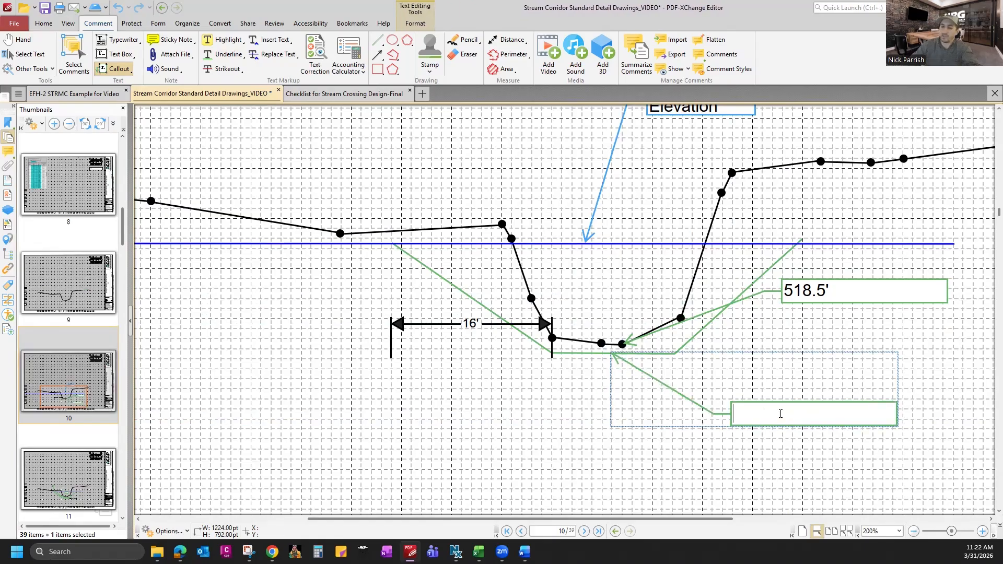
type("518.3'")
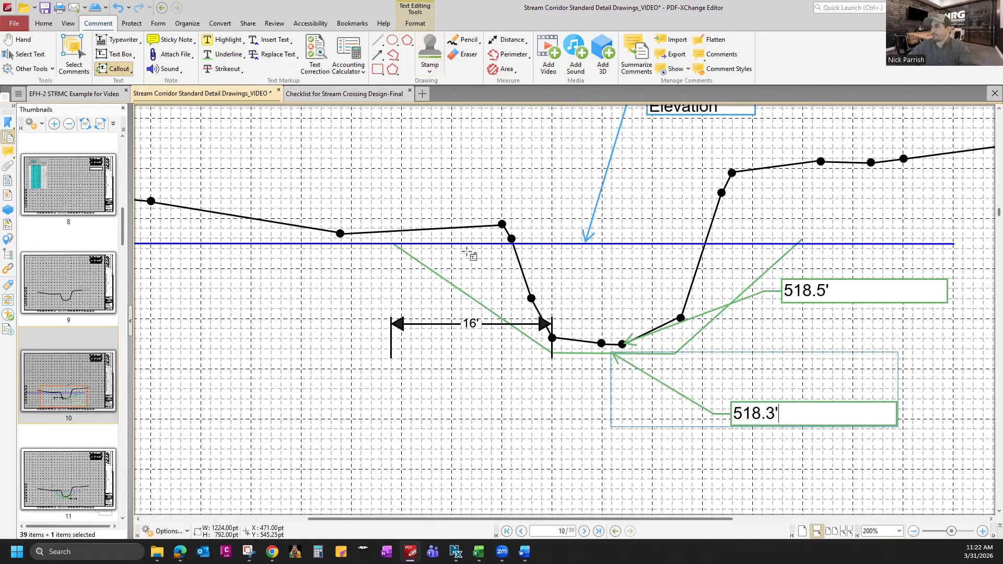
left_click(600, 452)
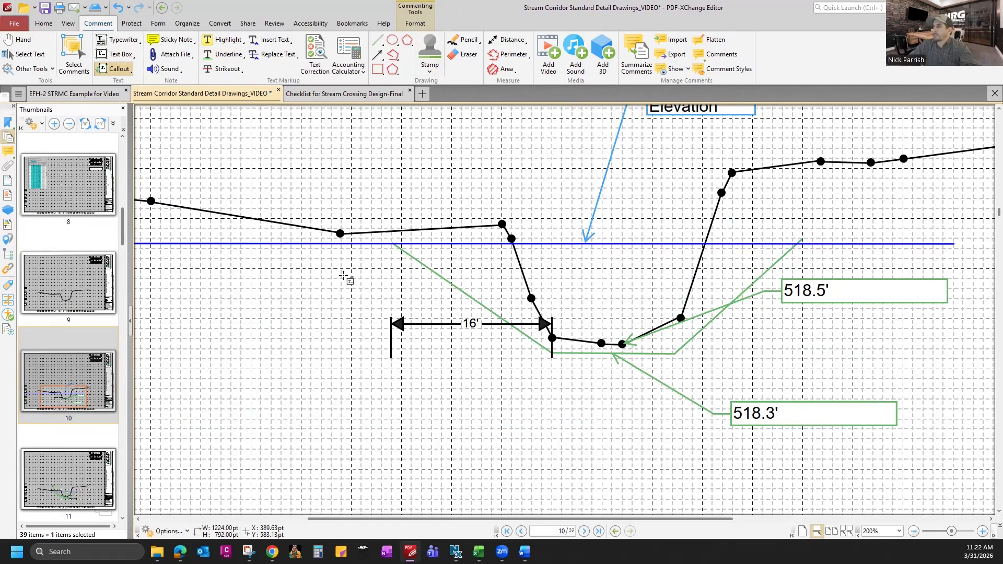
- Check the estimated bankfull elevation on the Survey sheet of the PA-SS-006 Stream Crossings workbook in Excel, and return to the drawing
scroll(670, 196, "up", 2)
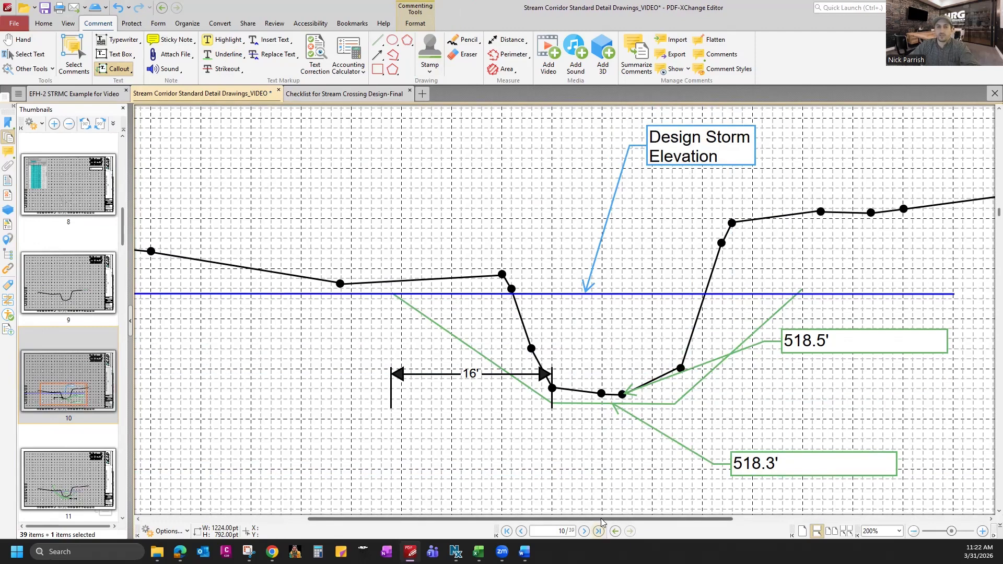
mouse_move(479, 552)
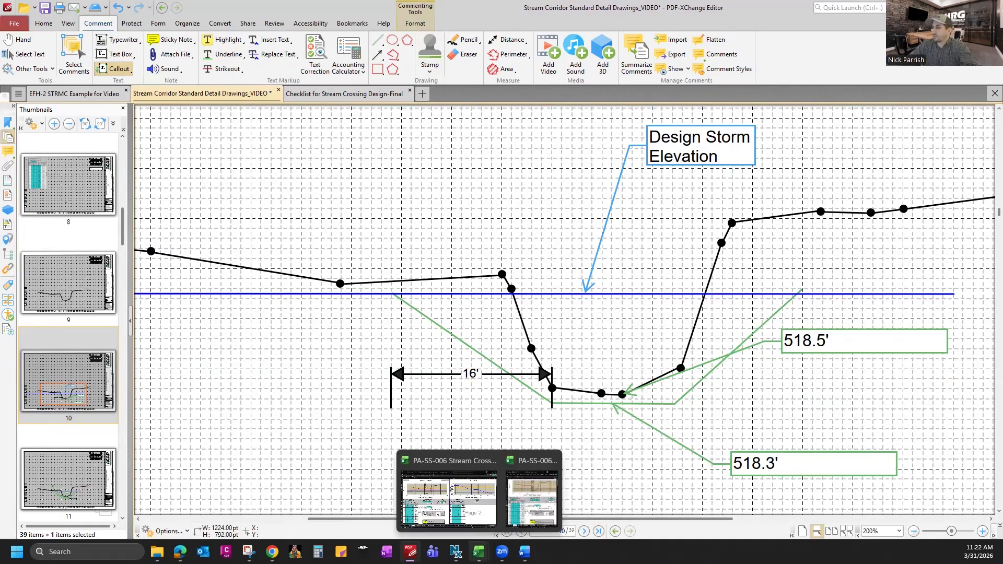
left_click(525, 487)
right_click(298, 413)
left_click(479, 551)
left_click(527, 488)
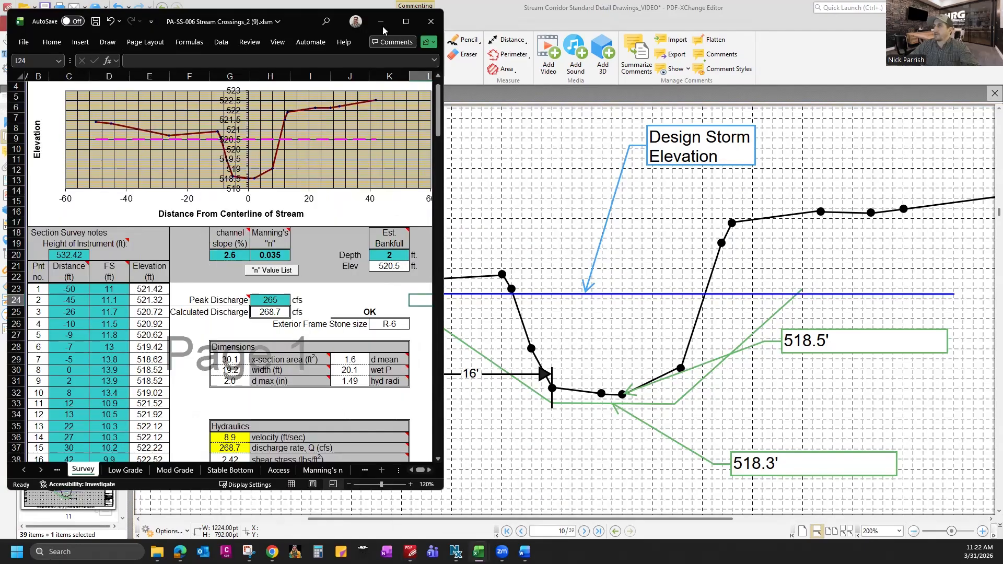
left_click(379, 21)
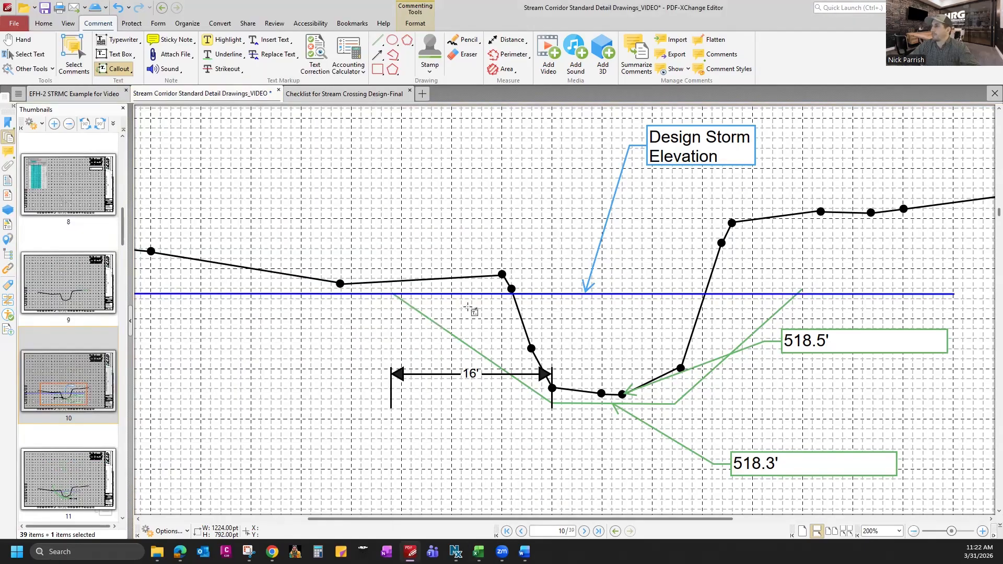
- Extend the blue design storm callout's text to read "Design Storm Elevation: 520.5'"
left_click(728, 157)
double_click(728, 155)
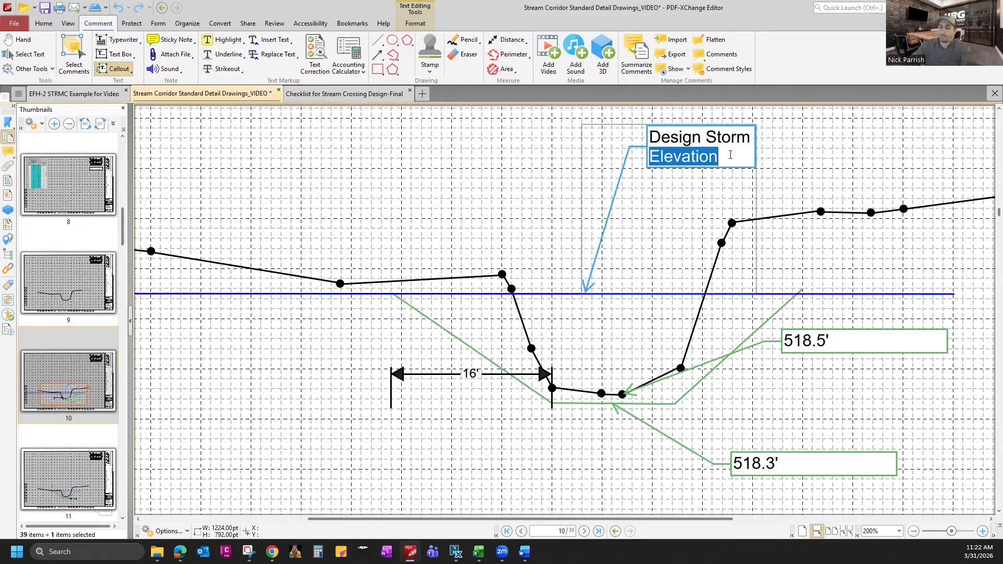
left_click(730, 154)
type(":5")
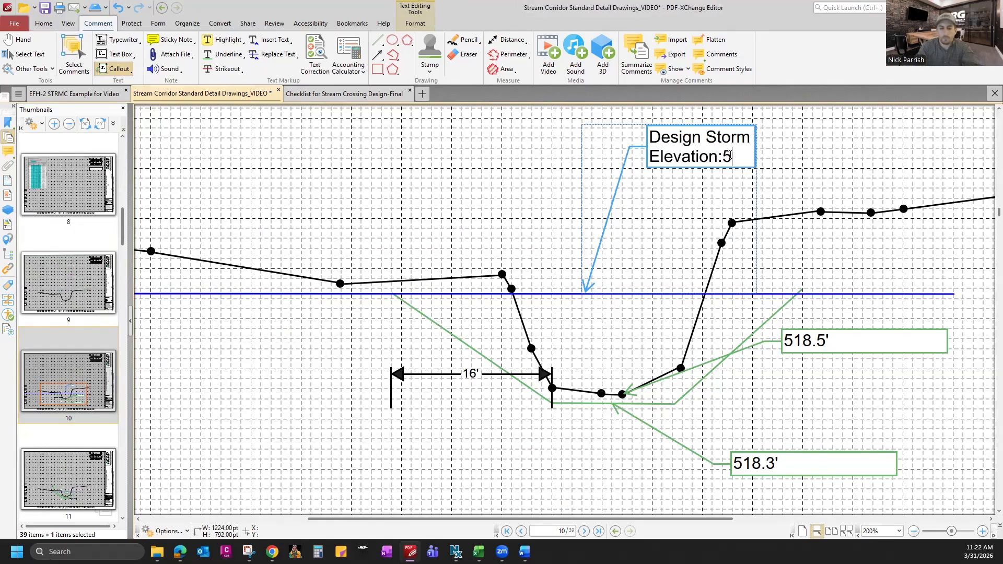
type("20.5")
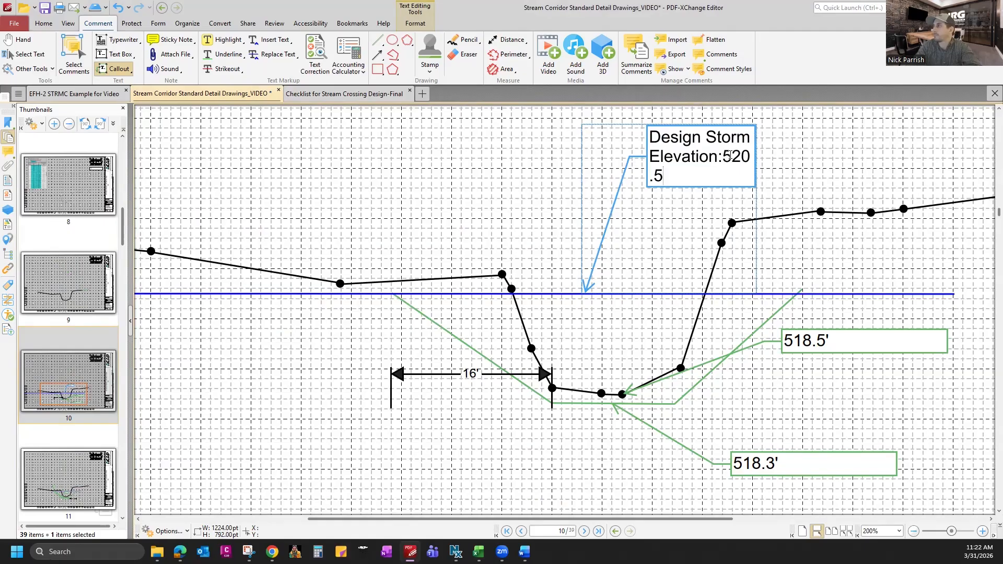
left_click(726, 154)
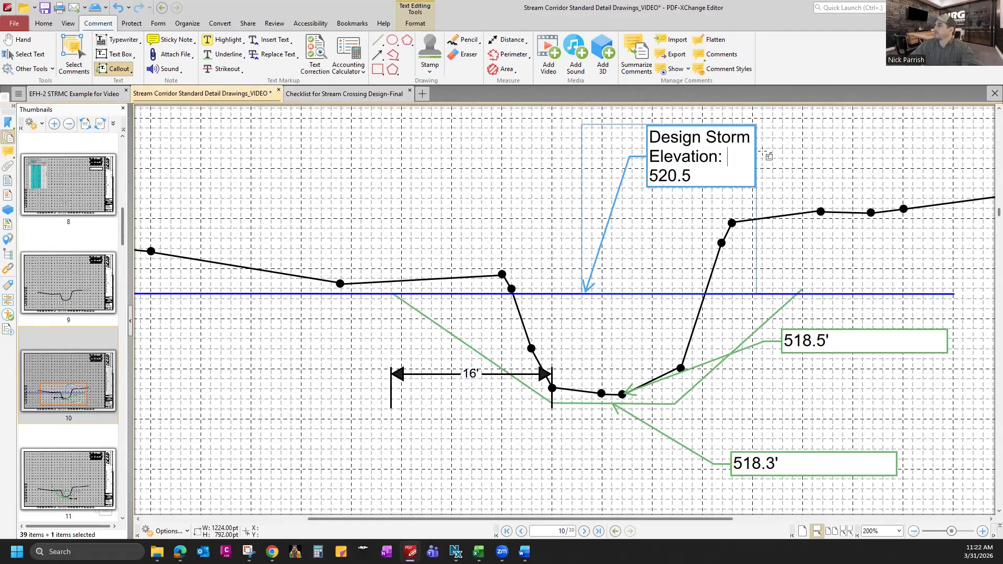
left_click(714, 177)
type("'")
left_click(574, 207)
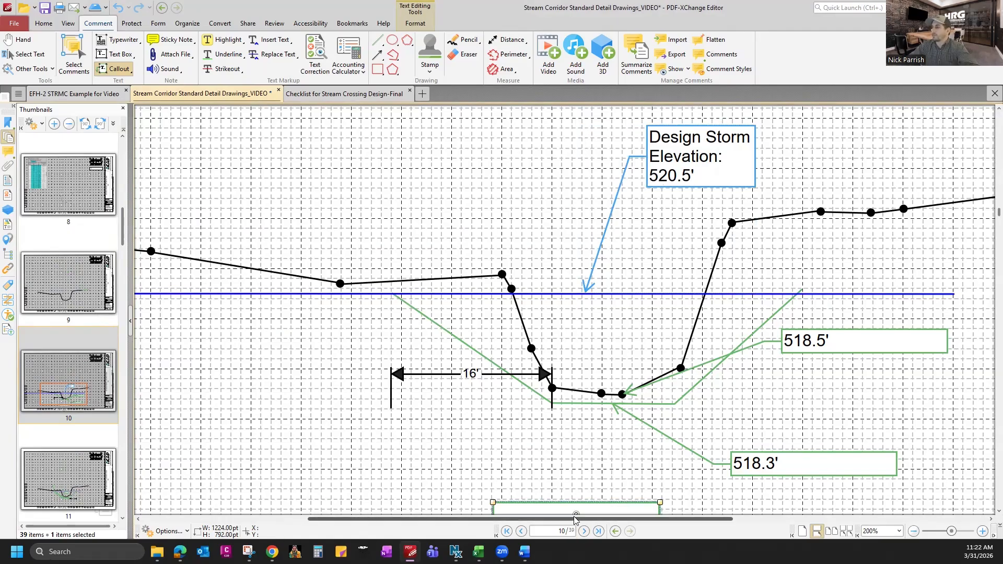
- Open the Calculator and narrow its window so the stream cross-section stays in view beside it
left_click_drag(578, 520, 408, 520)
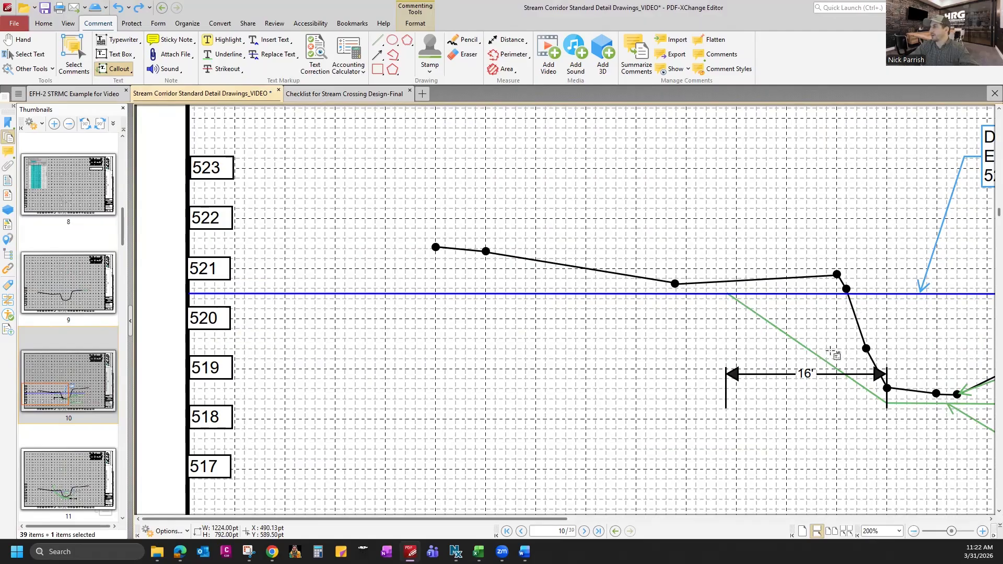
key("Escape")
left_click_drag(519, 462, 506, 456)
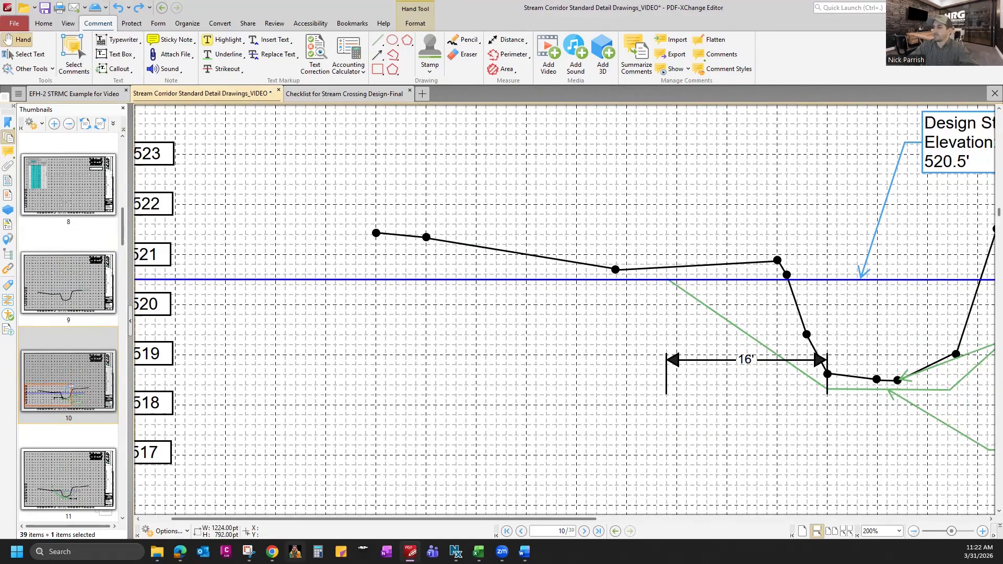
left_click(342, 552)
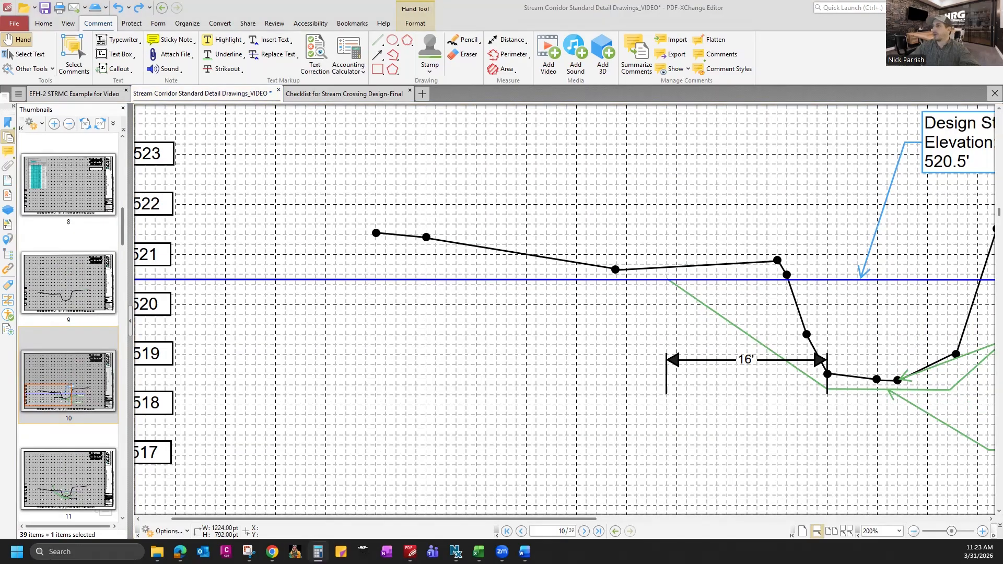
left_click(318, 552)
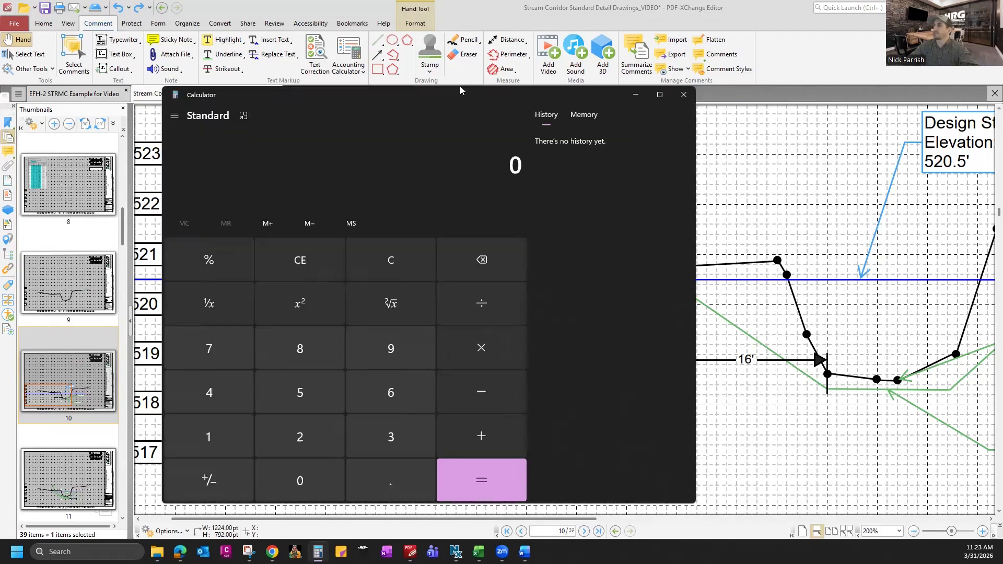
left_click_drag(460, 89, 415, 79)
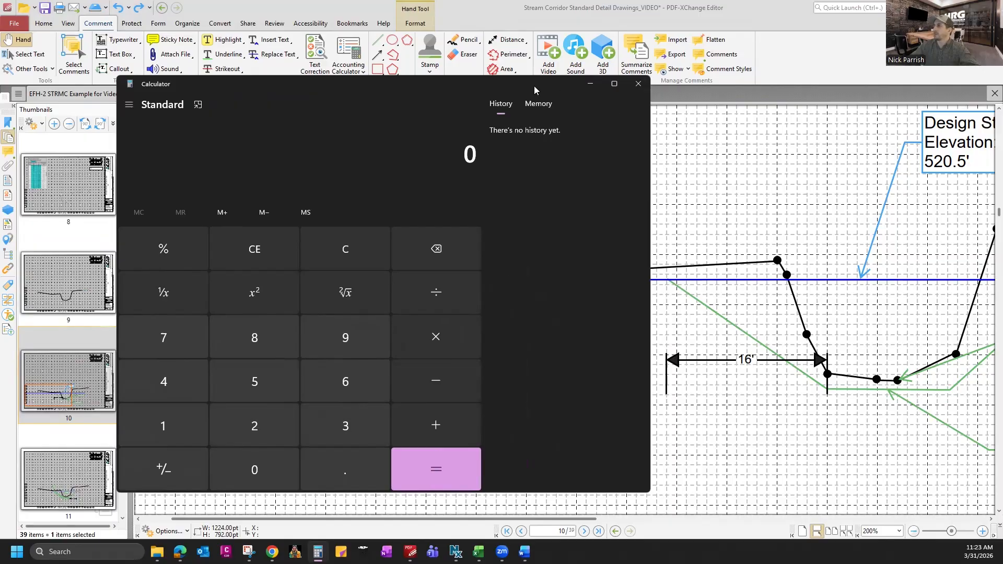
left_click_drag(471, 78, 406, 65)
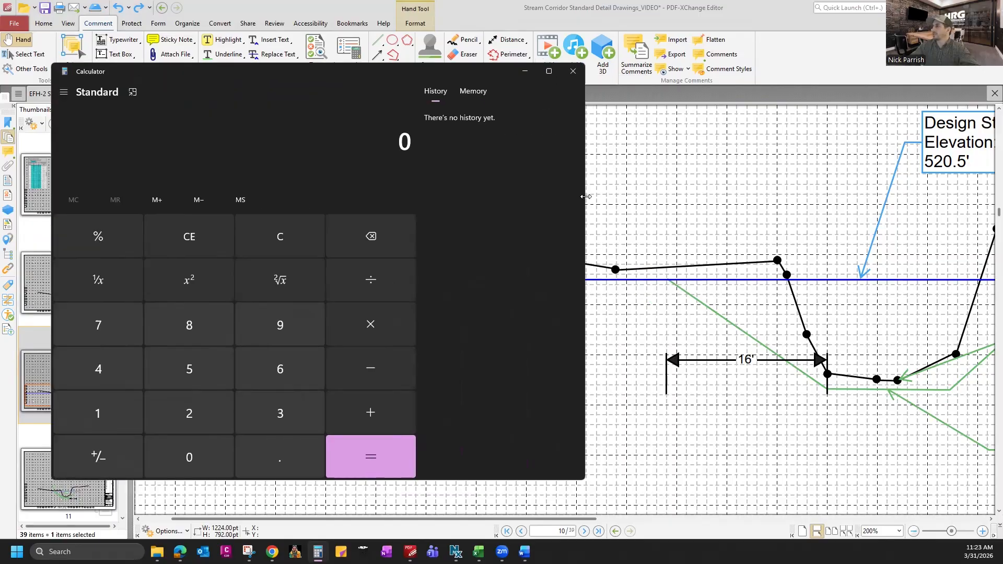
left_click_drag(586, 196, 462, 196)
- Calculate the left green slope as 2 ÷ 16 and compare it with 1 ÷ 6, 1 ÷ 7 and 1 ÷ 8
left_click(140, 413)
mouse_move(885, 432)
left_mouse_down()
mouse_move(623, 403)
mouse_move(544, 453)
left_mouse_up()
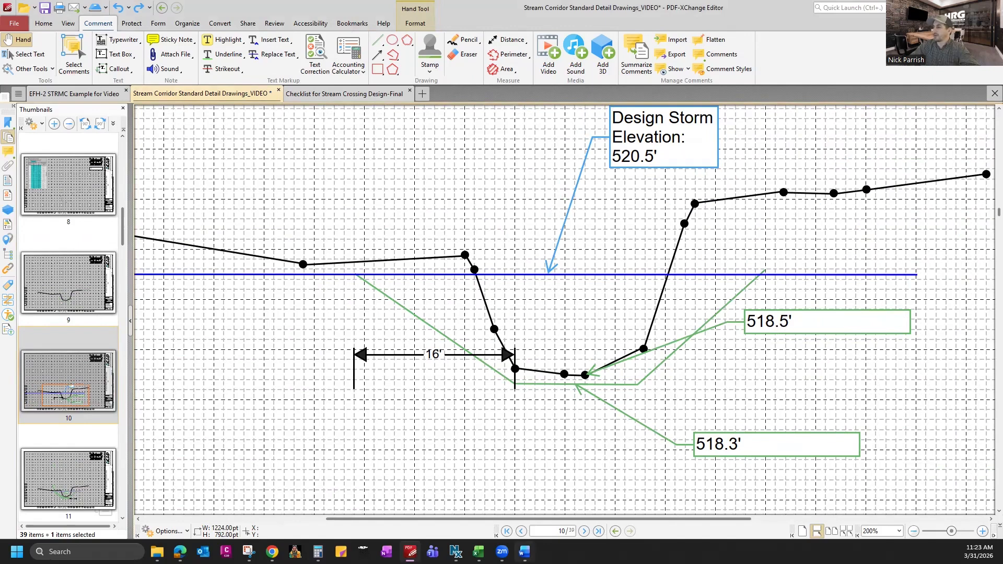
left_click(317, 552)
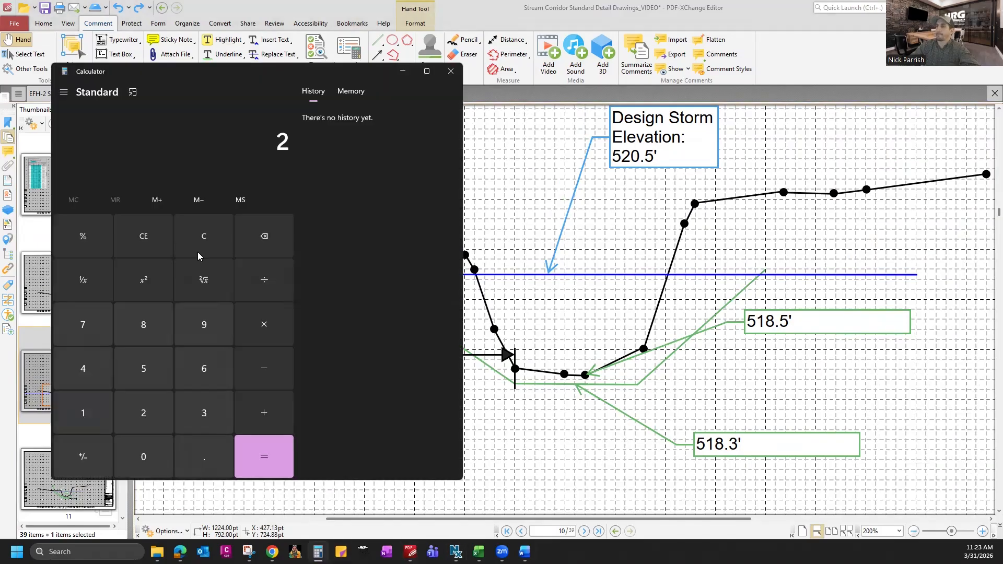
type("16")
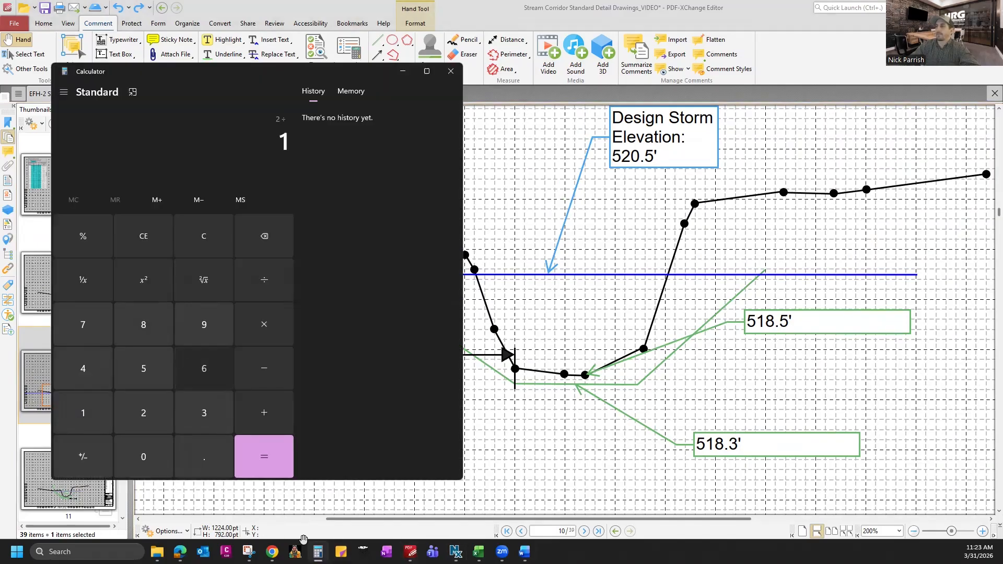
left_click(274, 459)
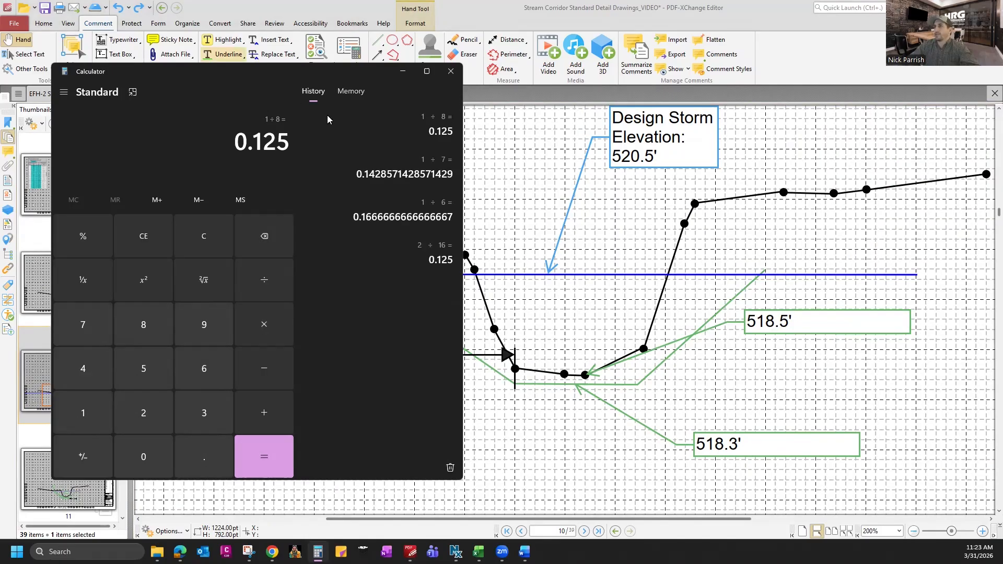
left_click_drag(345, 69, 327, 115)
left_click(381, 118)
- Add a fitted text box reading "8:1" just above the left green side slope
left_click_drag(444, 313, 444, 300)
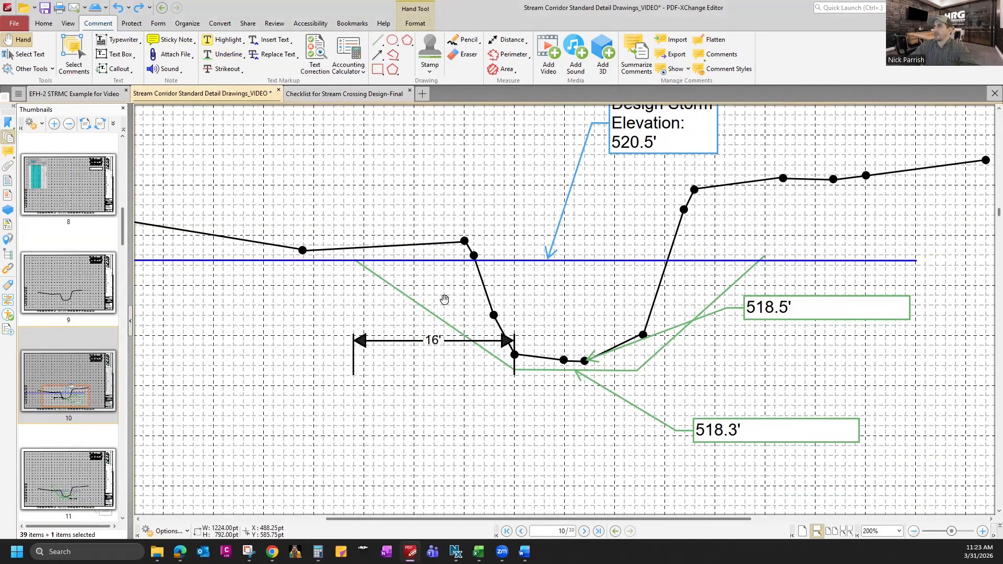
left_click(124, 56)
left_click_drag(424, 294, 490, 317)
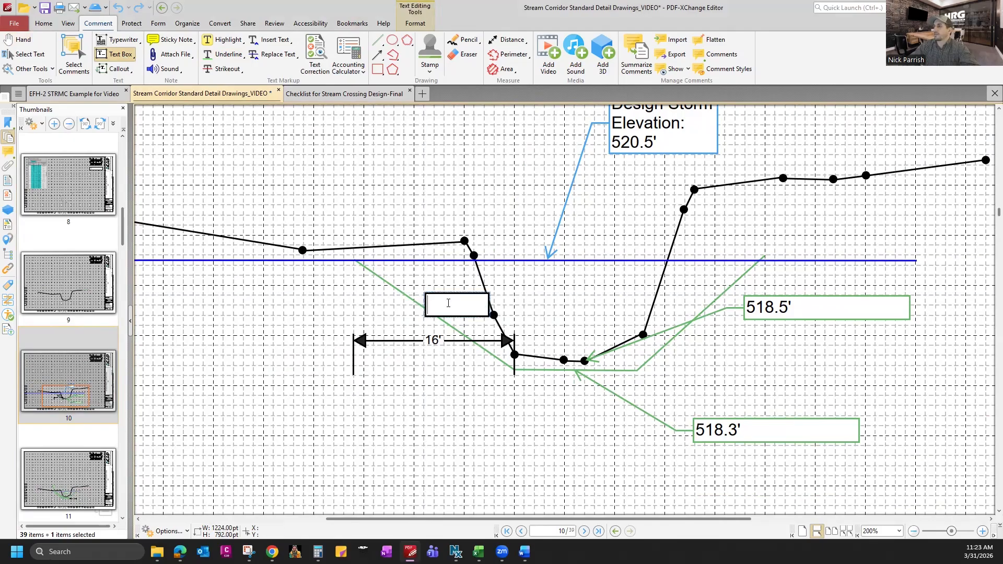
type("8:1")
left_click(489, 303)
mouse_move(467, 303)
left_mouse_down()
mouse_move(455, 302)
mouse_move(468, 291)
left_mouse_up()
left_click(475, 291)
key("h")
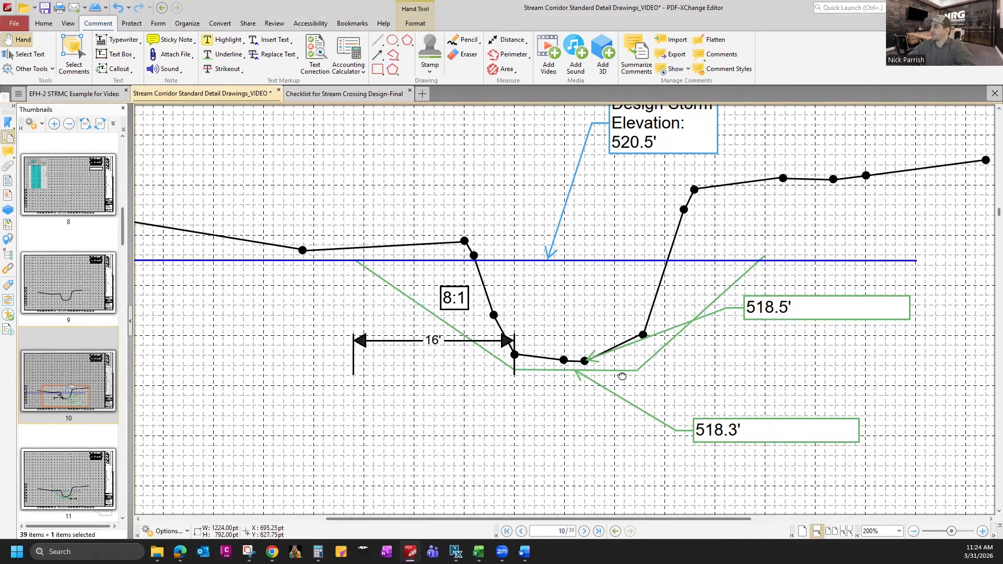
- Browse the site photos in the photo viewer to IMG_2178.JPG to study the stream crossing area, and return to the drawing
left_click_drag(621, 376, 540, 389)
left_click_drag(525, 356, 480, 326)
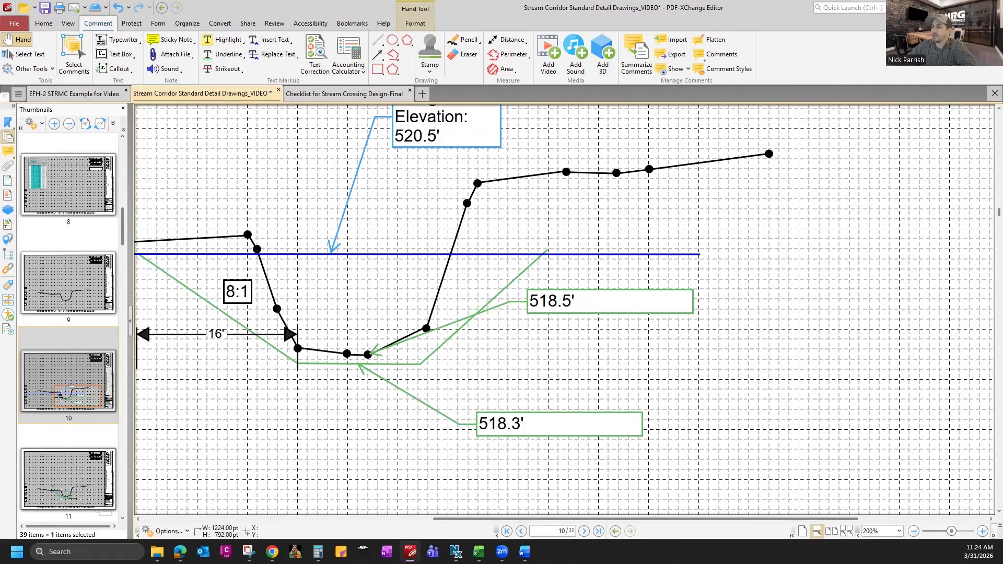
mouse_move(157, 551)
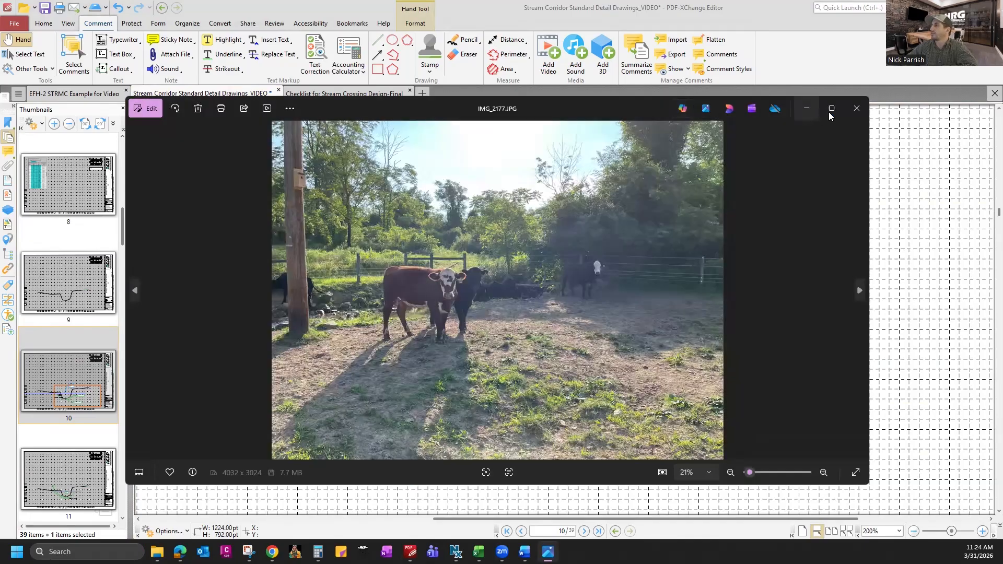
left_click(832, 108)
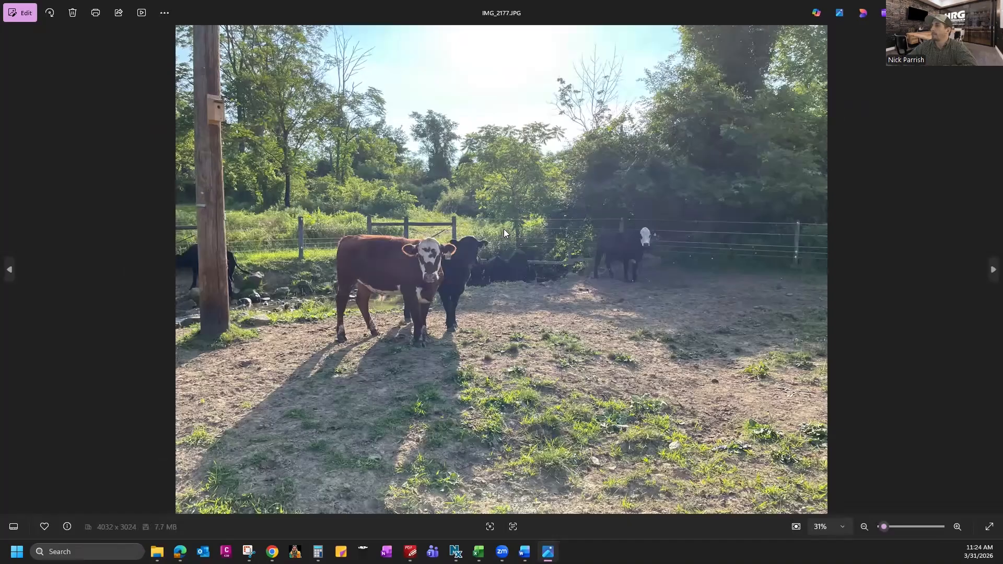
left_click(10, 268)
left_click(10, 268)
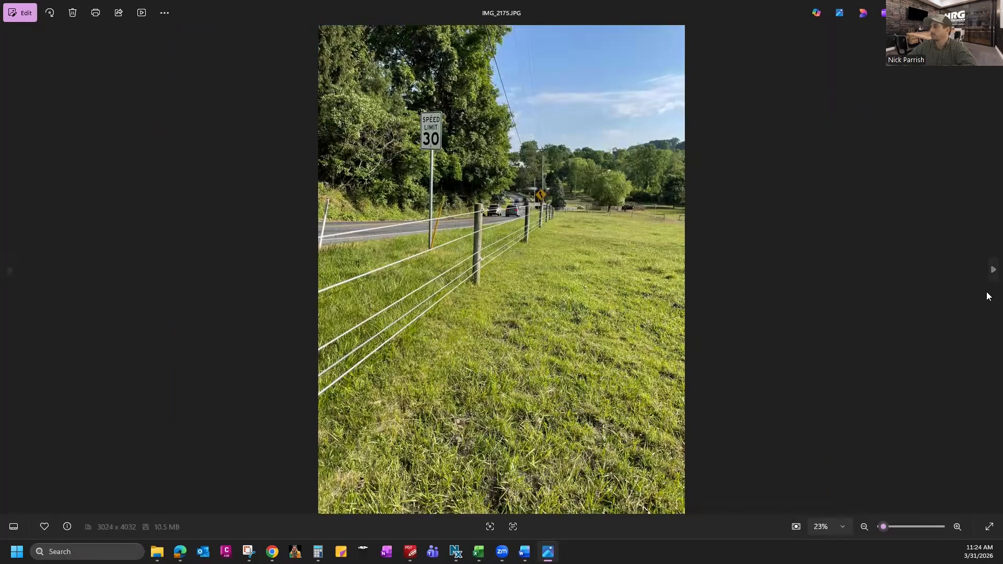
left_click(991, 277)
left_click(991, 277)
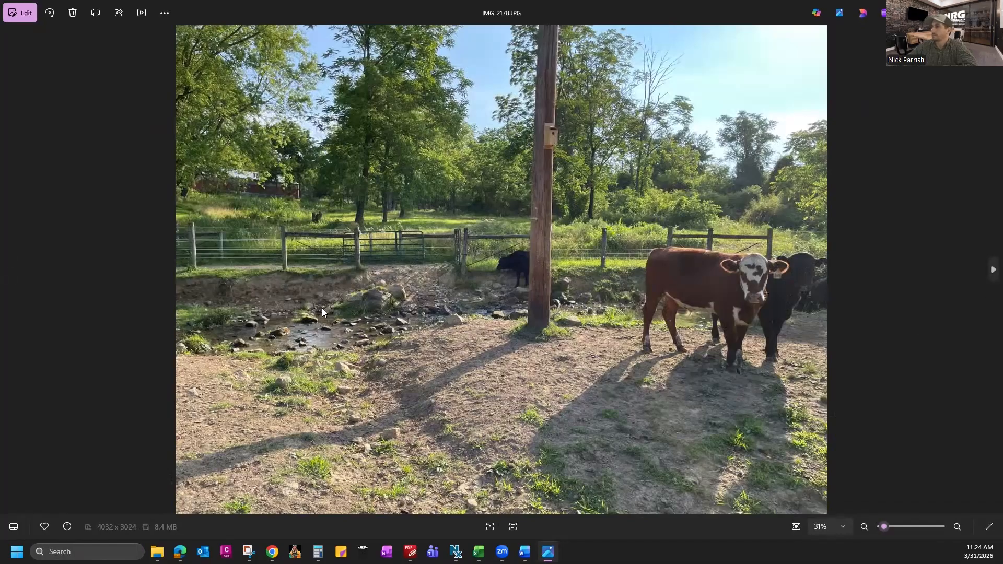
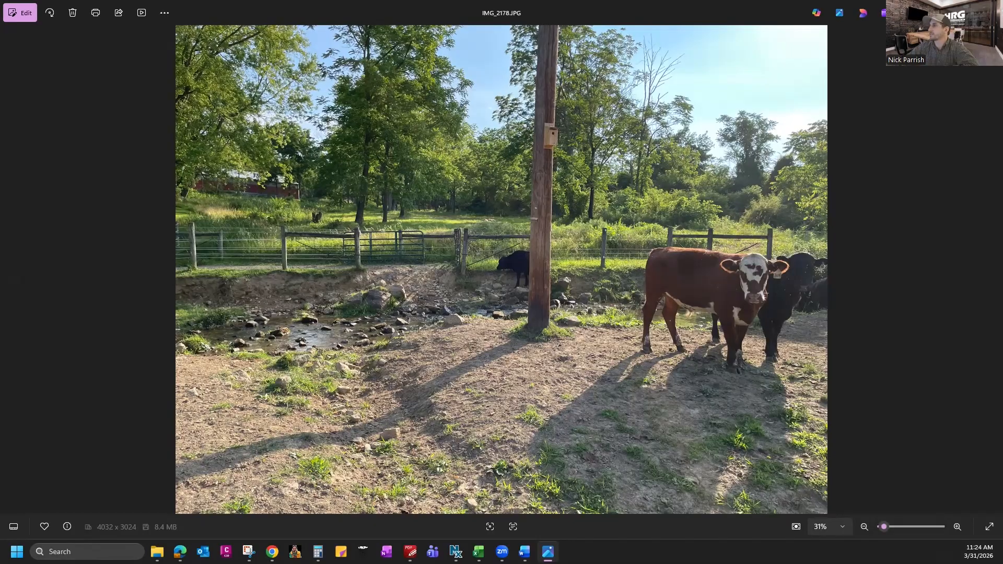
key("alt+Tab")
- Examine the right green side slope and where its upper end meets the blue design storm line
left_click_drag(622, 211, 623, 228)
left_click_drag(551, 278, 550, 280)
left_click(535, 281)
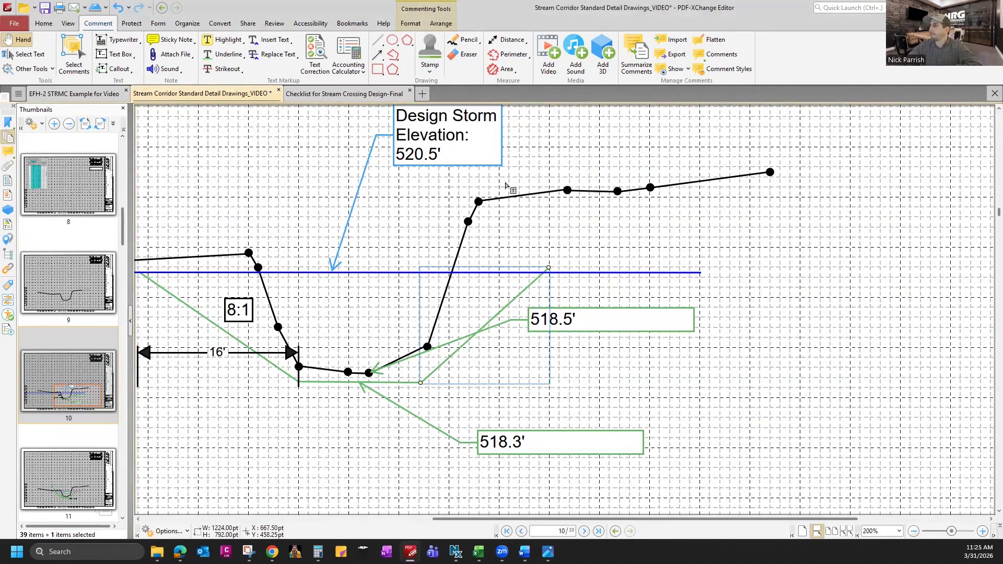
left_click(540, 245)
left_click(449, 353)
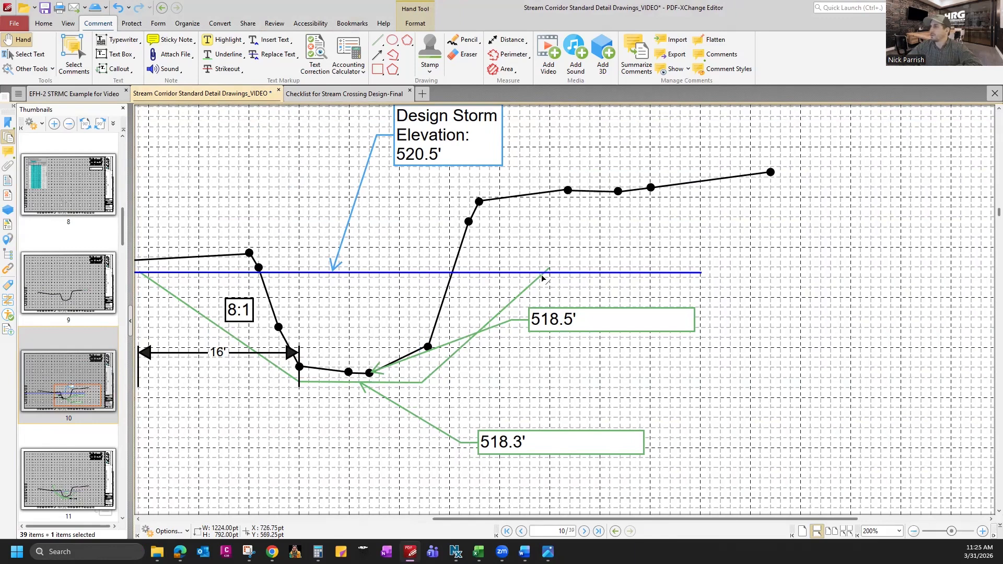
- Lower the upper end of the right green side slope so that it meets the blue design storm line
left_click(591, 287)
left_click(550, 270)
left_click_drag(548, 273, 549, 274)
left_click(465, 253)
- Measure the horizontal run of the right green side slope with the Distance tool, and delete the temporary dimension
left_click(507, 40)
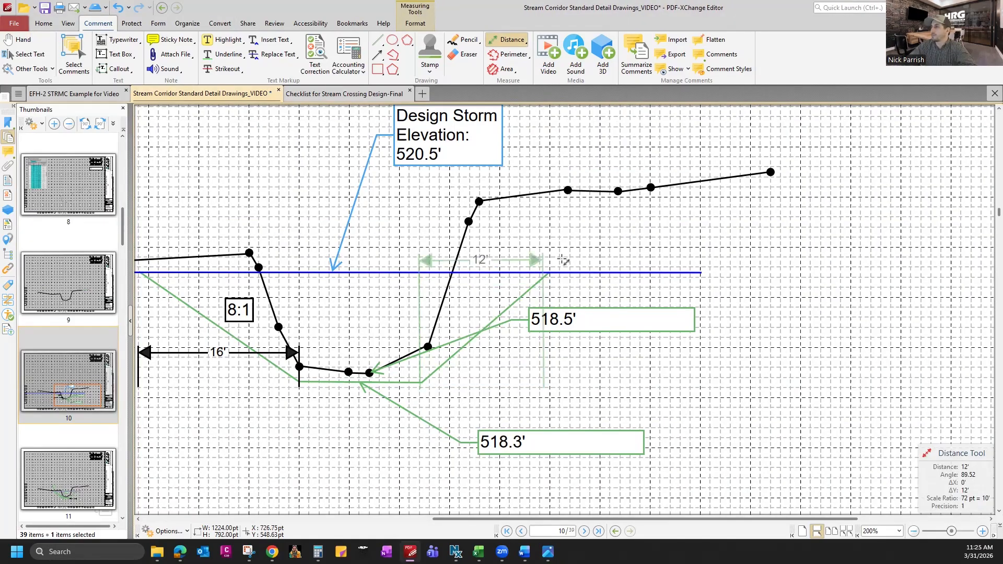
left_click(556, 259)
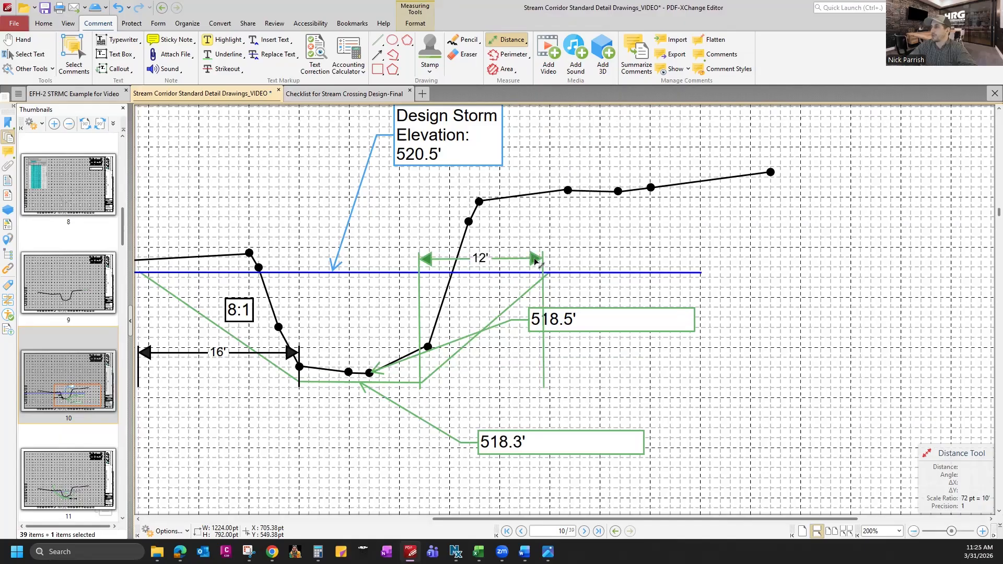
key("Escape")
key("Delete")
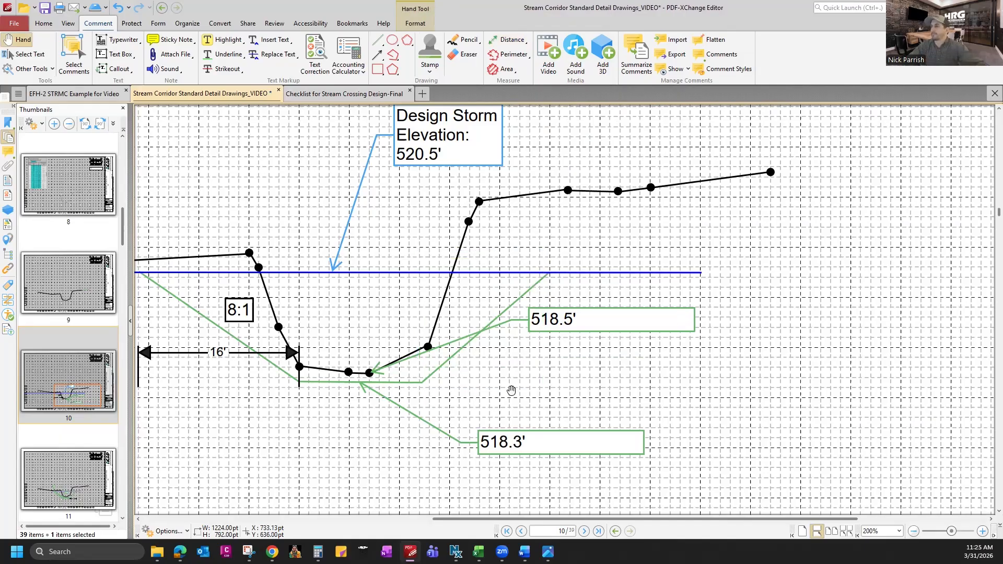
- Calculate the right green side slope as 2 ÷ 12 in the Calculator
scroll(444, 490, "down", 1)
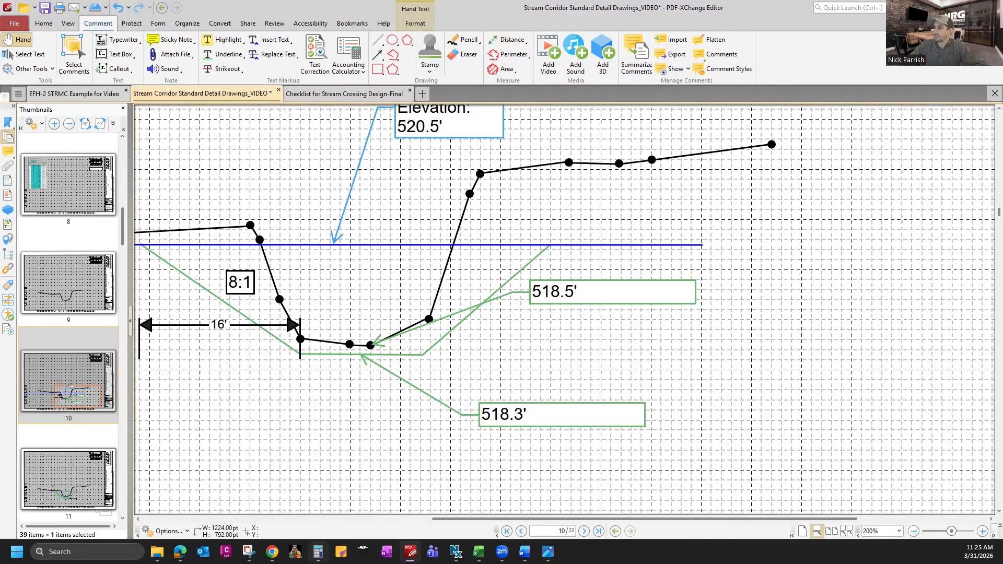
left_click(318, 552)
left_click(185, 281)
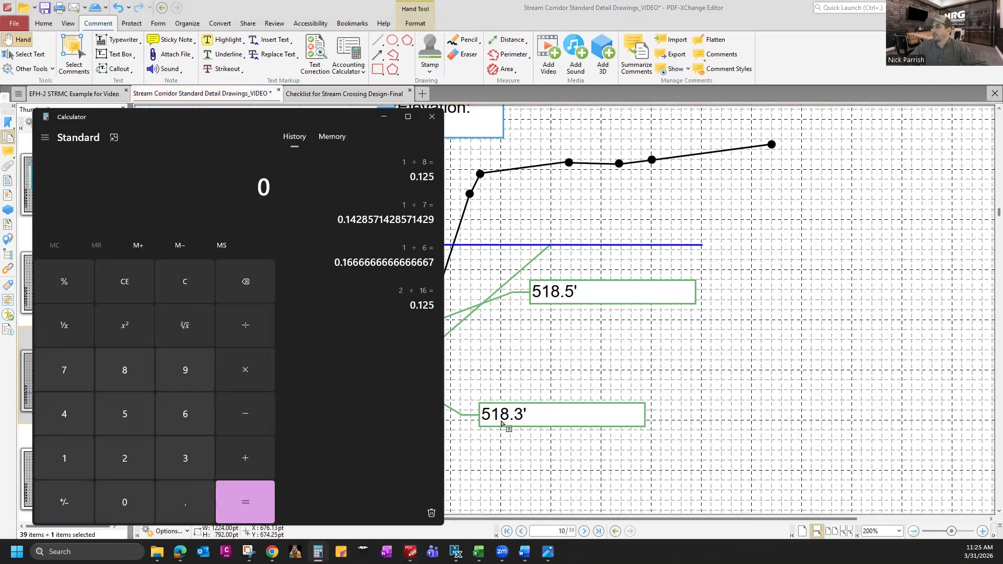
left_click_drag(351, 115, 632, 324)
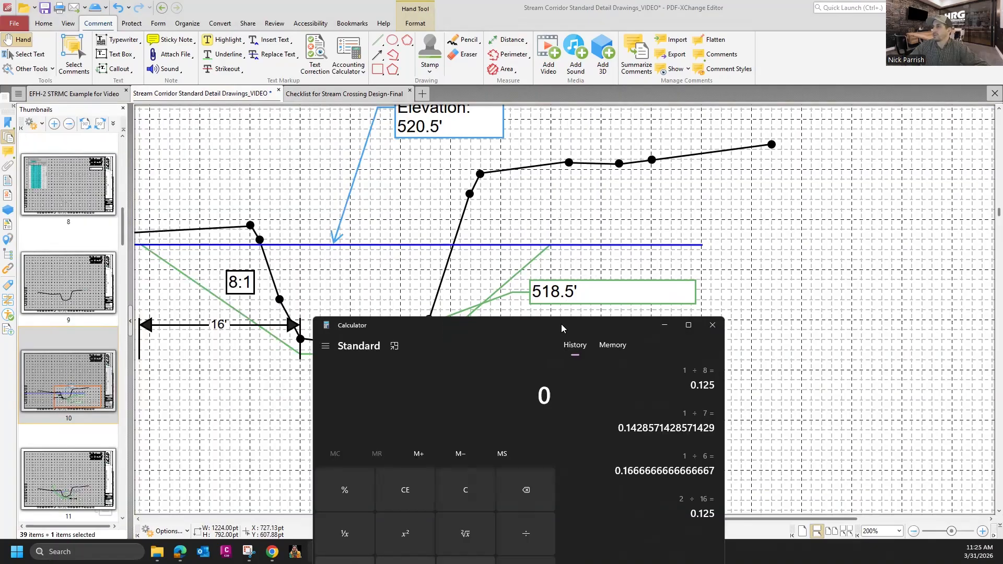
left_click_drag(621, 324, 567, 171)
left_click(368, 510)
left_click(478, 383)
left_click(289, 514)
left_click(350, 513)
left_click(470, 552)
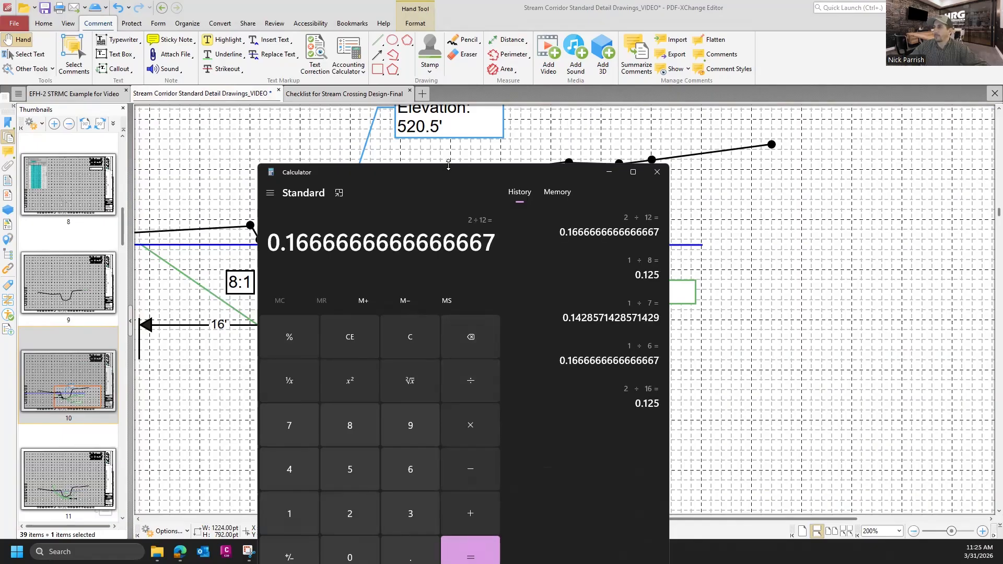
- Calculate 1 ÷ 6 to compare it with the right slope's ratio, and return to the drawing
left_click_drag(481, 176, 426, 115)
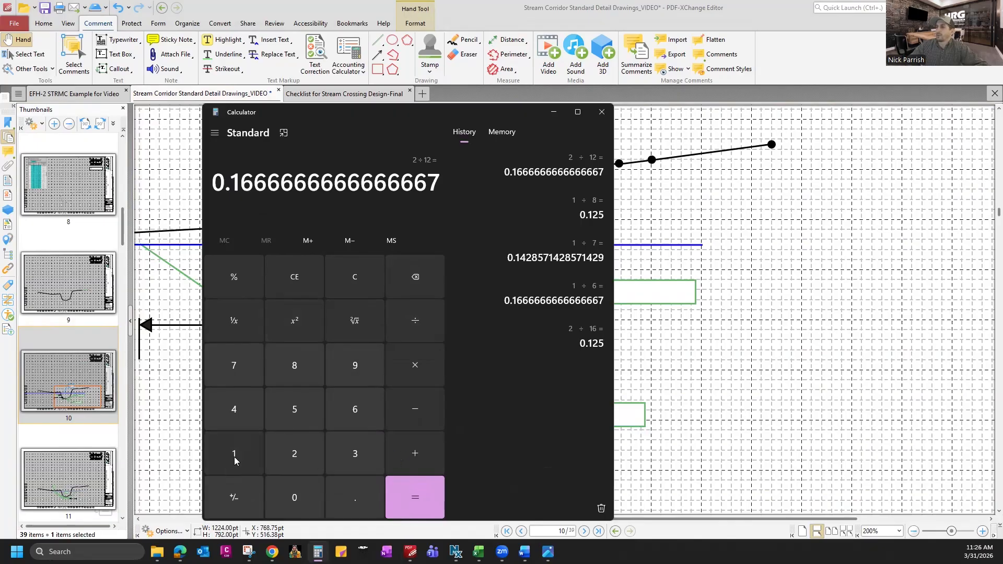
type("1/6")
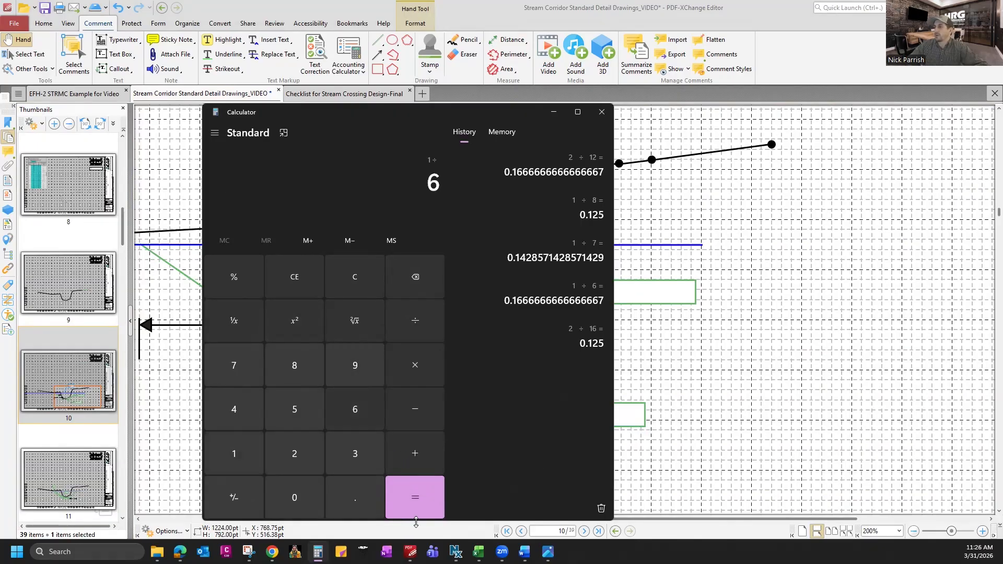
left_click(417, 509)
left_click(554, 112)
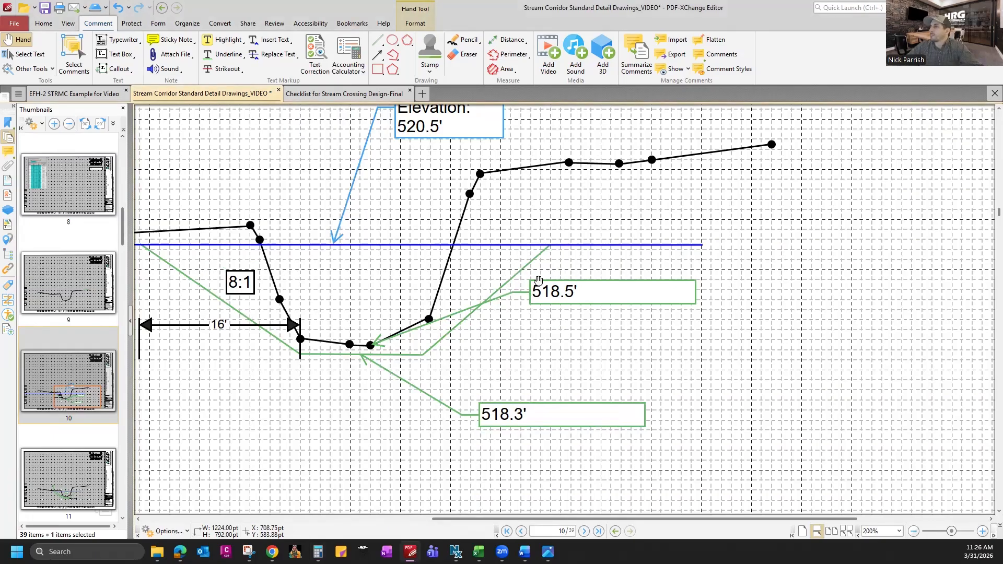
- Place a text box just above the right green side slope for its slope ratio
left_click(531, 262)
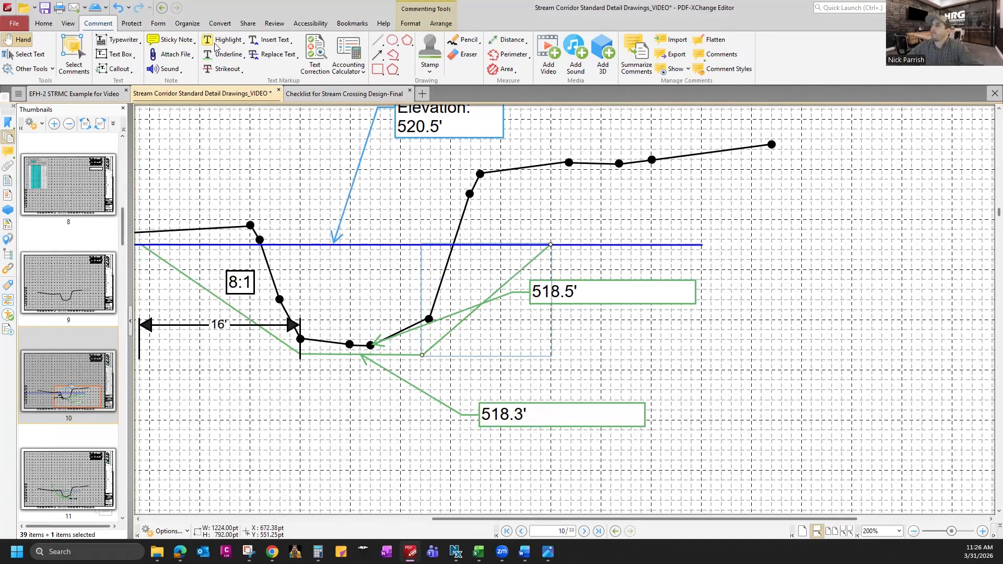
left_click(133, 55)
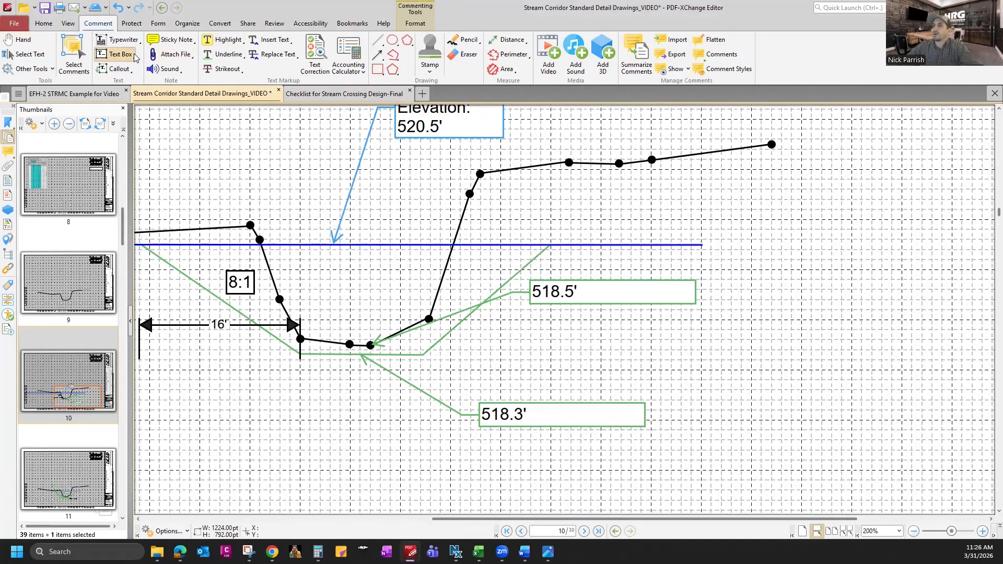
left_click(134, 58)
left_click(190, 134)
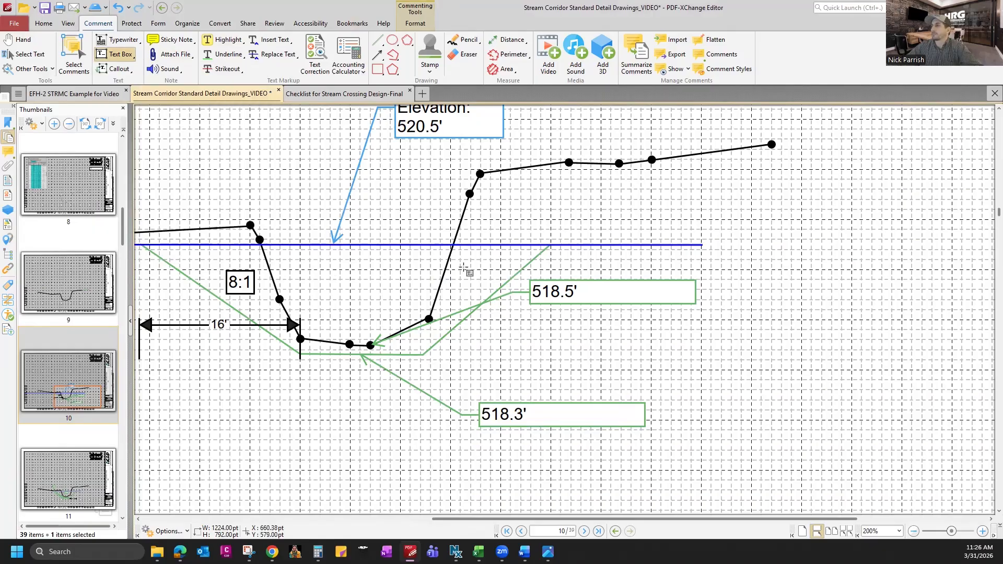
left_click(469, 286)
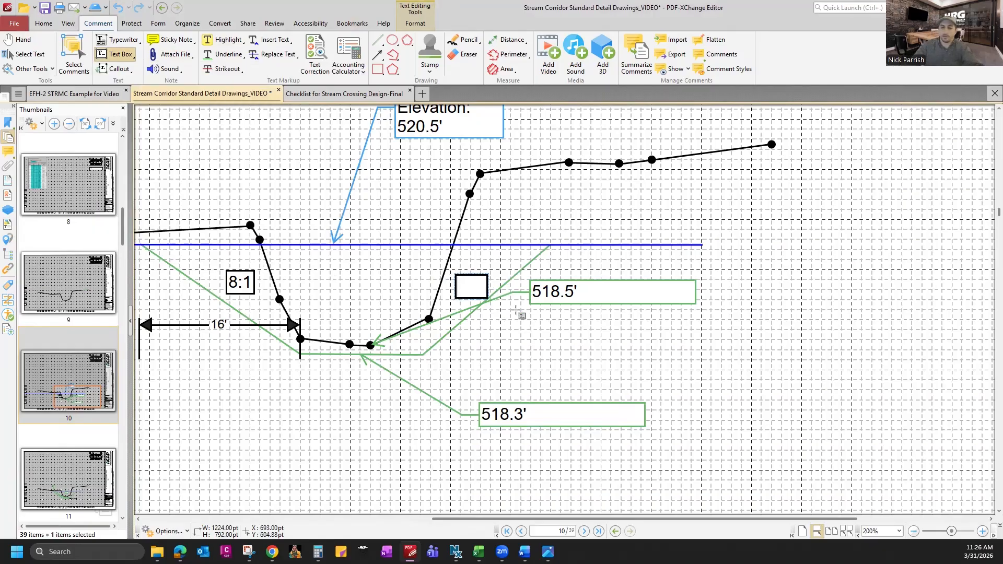
- Enter 6:1 in the empty slope label box beside the channel's right bank
type("6:1")
left_click(560, 316)
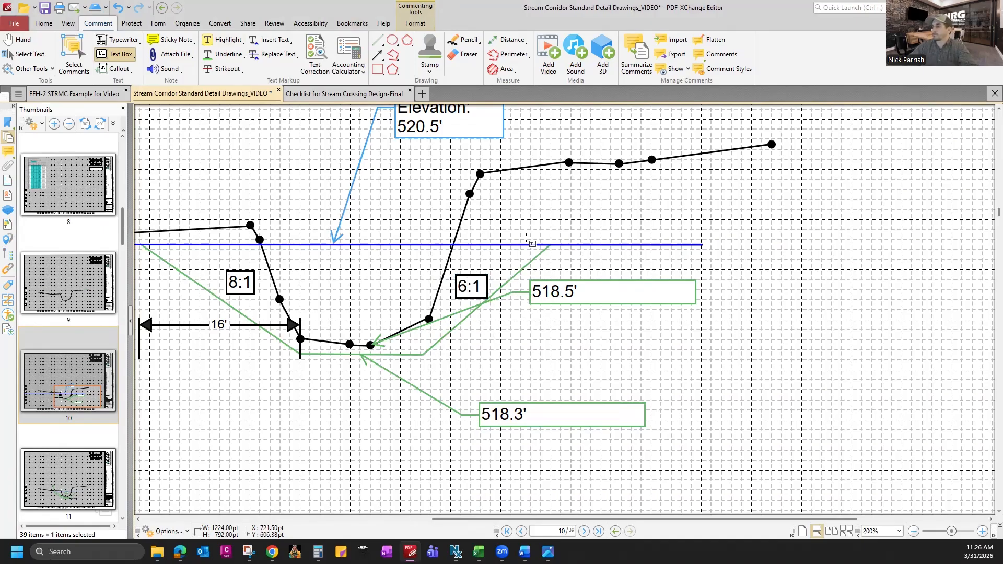
- Duplicate page 11 once, placing the copy directly after the current page, and display the new page 12
scroll(527, 245, "down", 2)
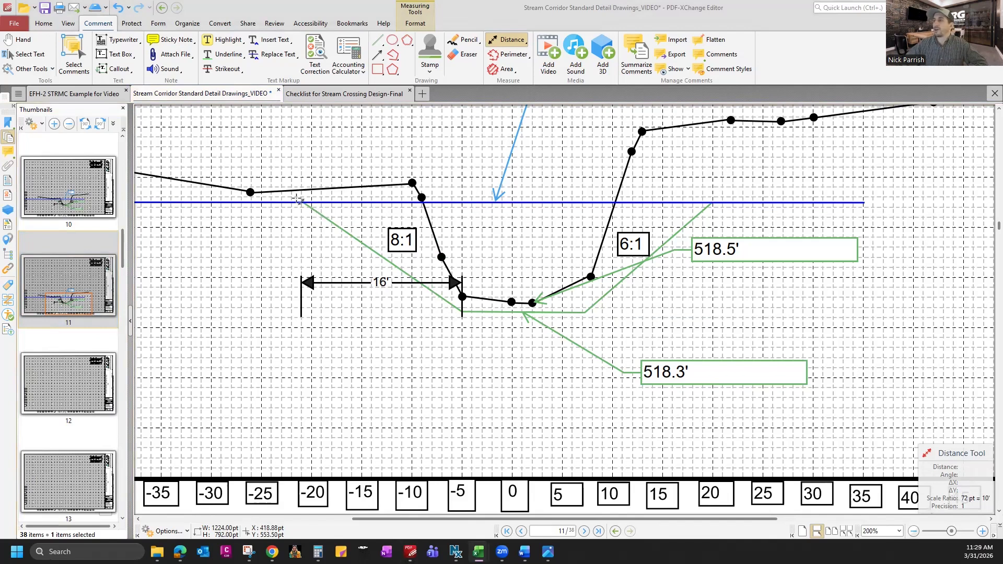
scroll(314, 219, "up", 2)
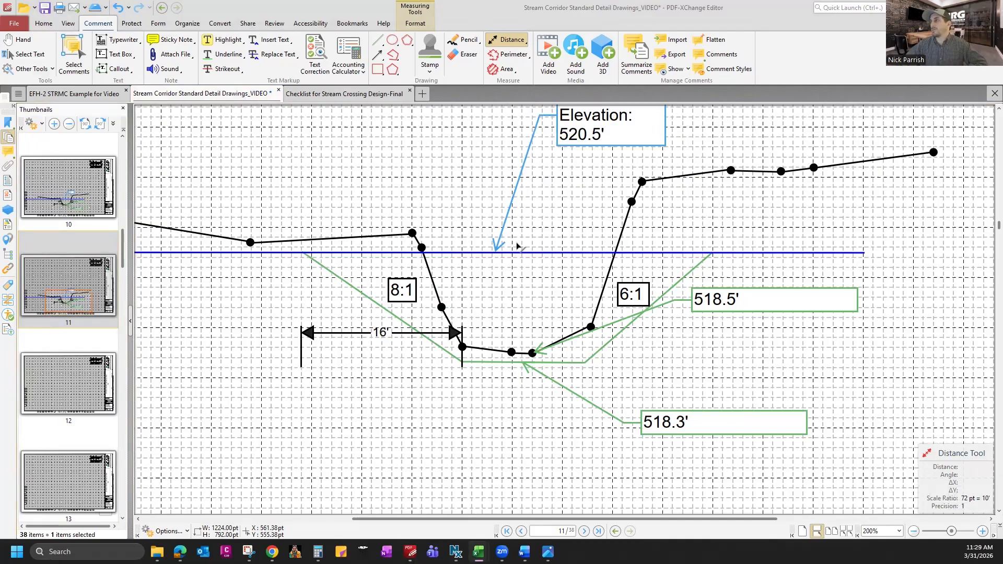
scroll(465, 271, "up", 1)
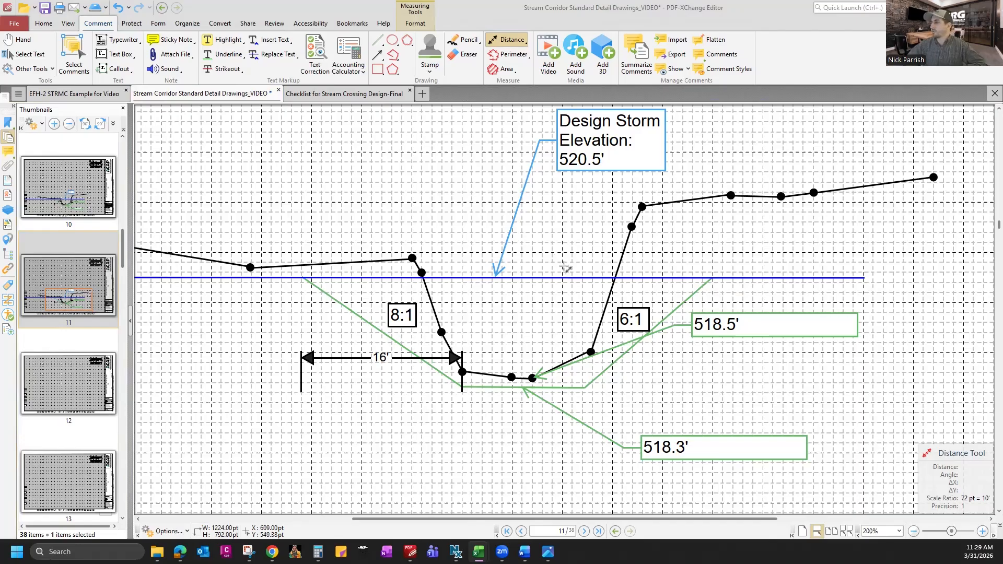
scroll(549, 258, "down", 1)
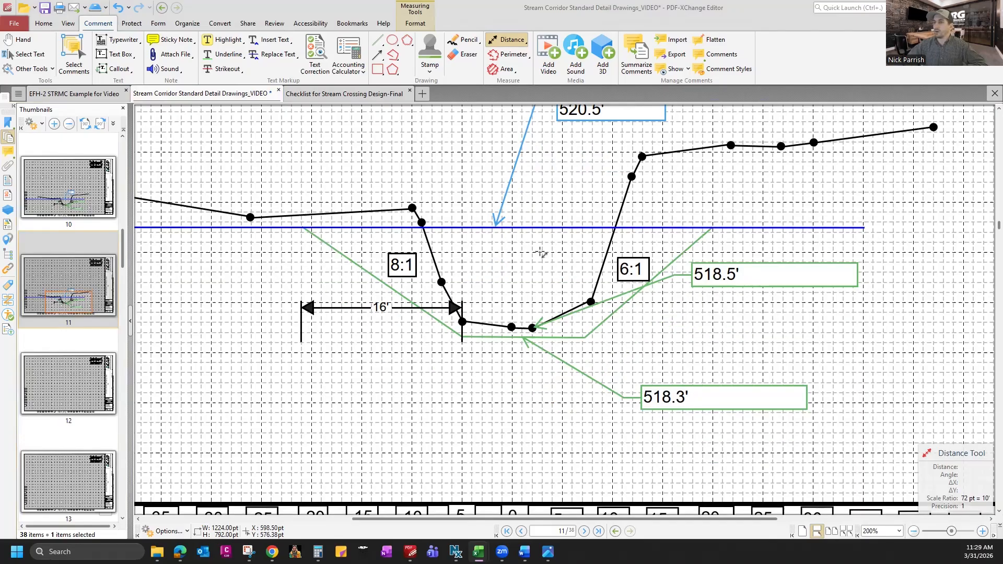
right_click(52, 271)
mouse_move(175, 365)
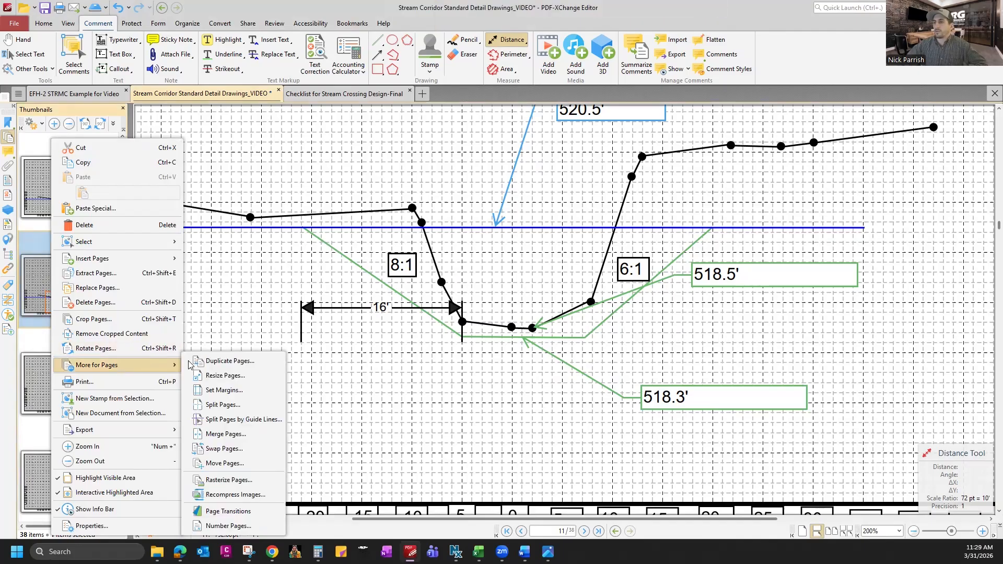
left_click(220, 361)
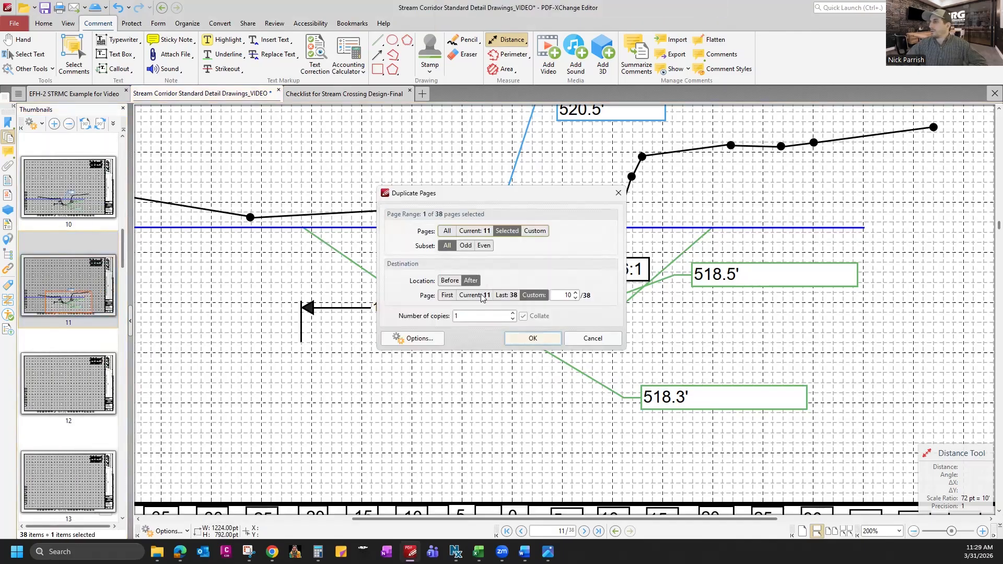
left_click(481, 296)
left_click(85, 397)
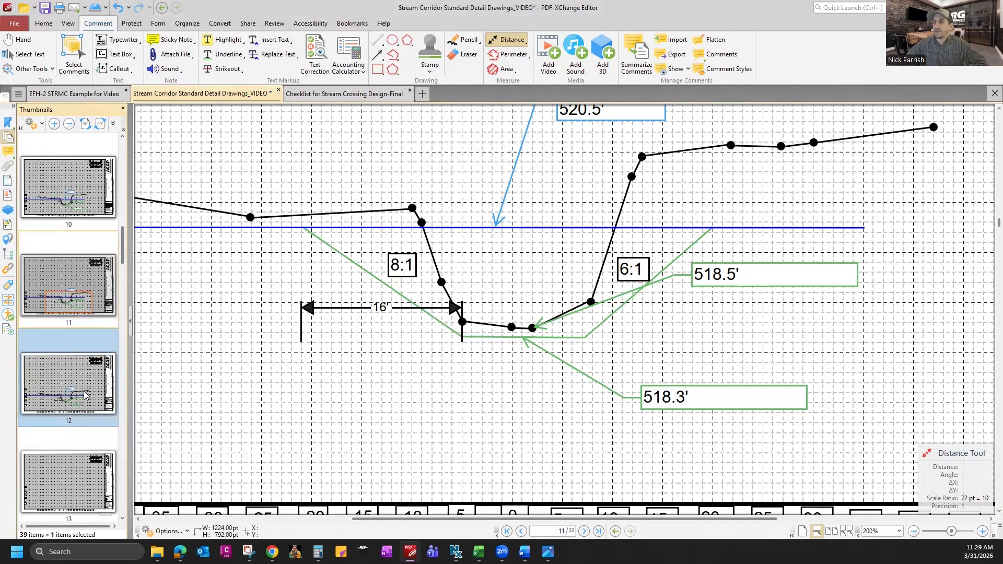
scroll(416, 286, "down", 2)
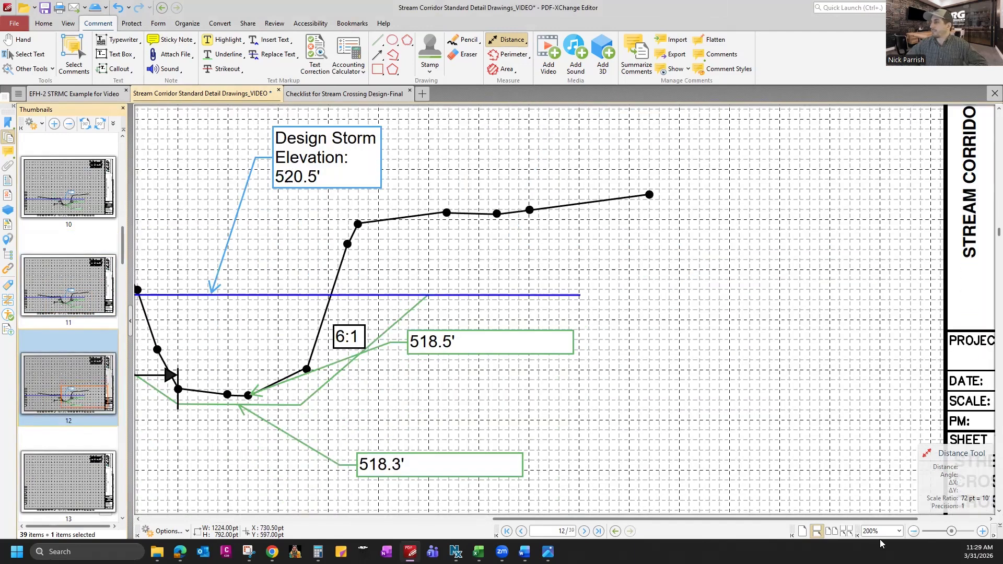
left_click(913, 532)
left_click(913, 531)
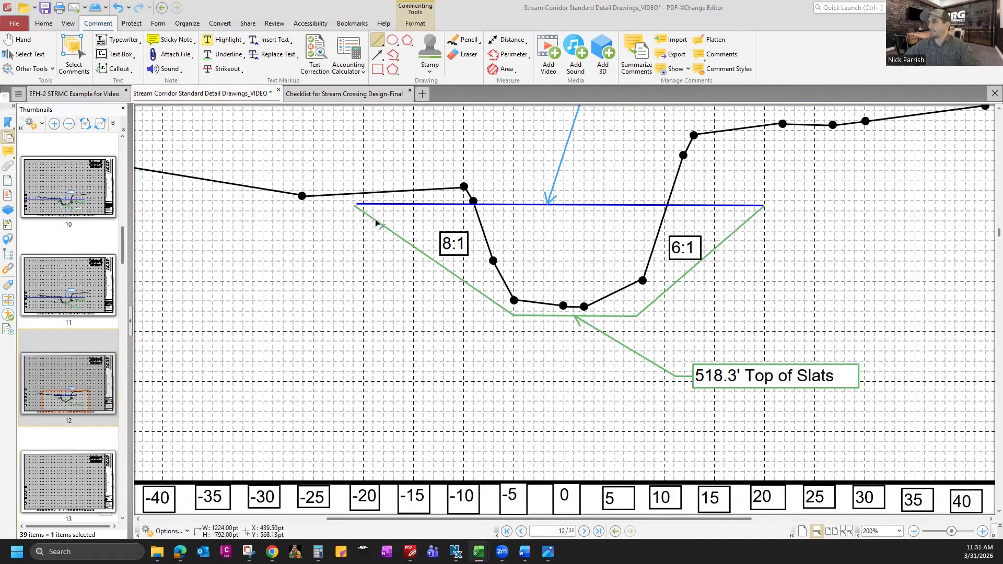
- Switch to Calculator and divide 5 by 12, returning to the drawing when done
left_click(361, 215)
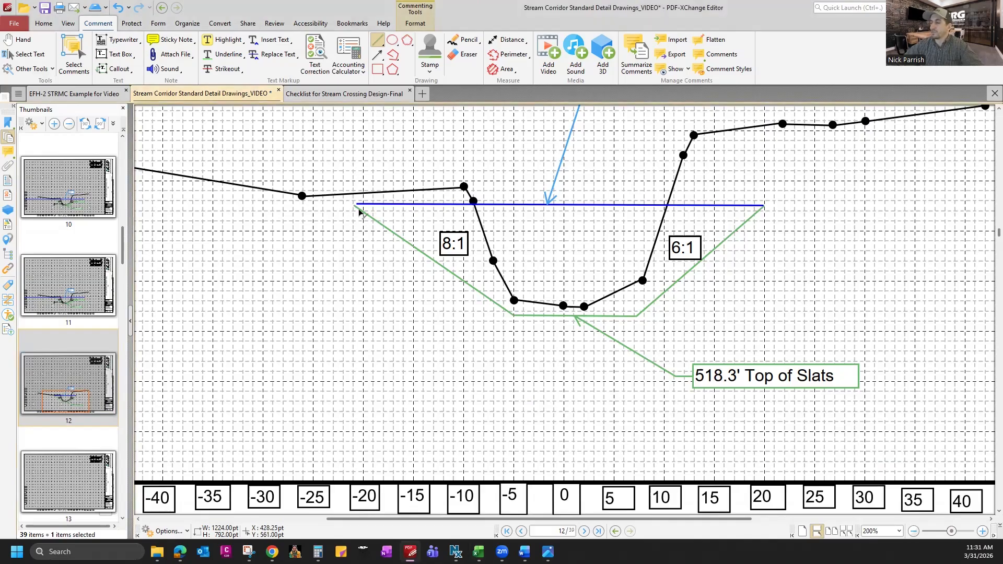
key("alt+Tab")
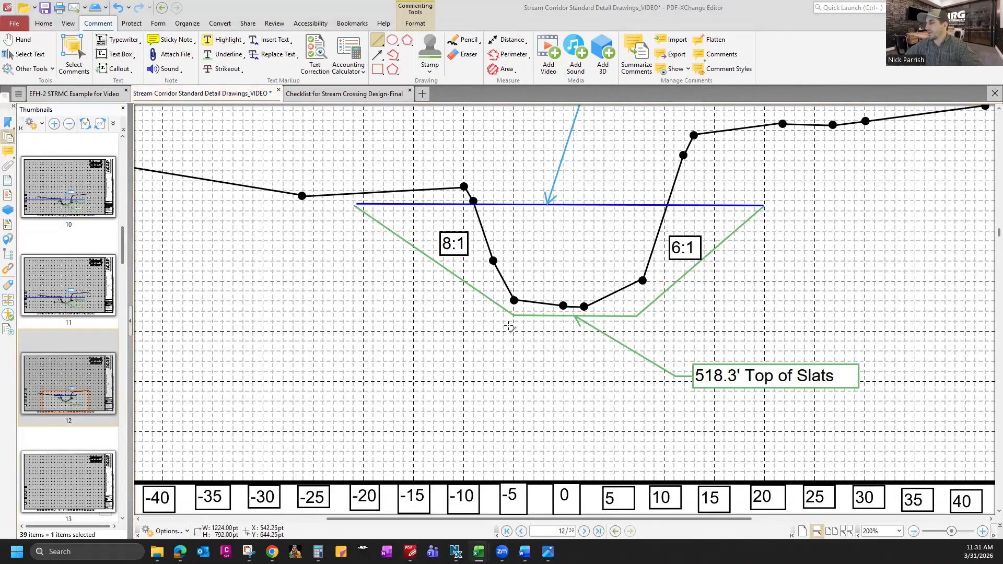
key("alt+Tab")
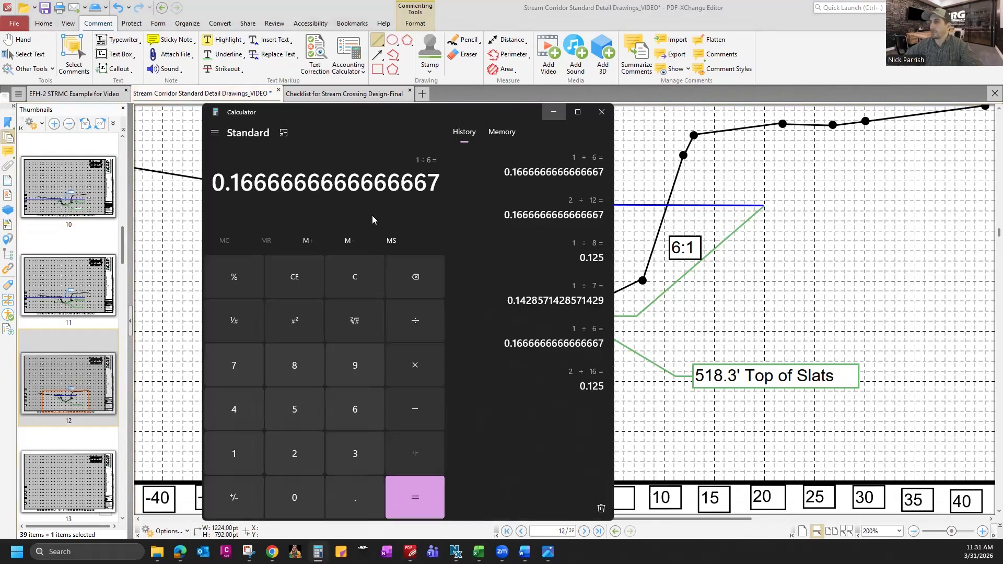
left_click(309, 415)
left_click(416, 323)
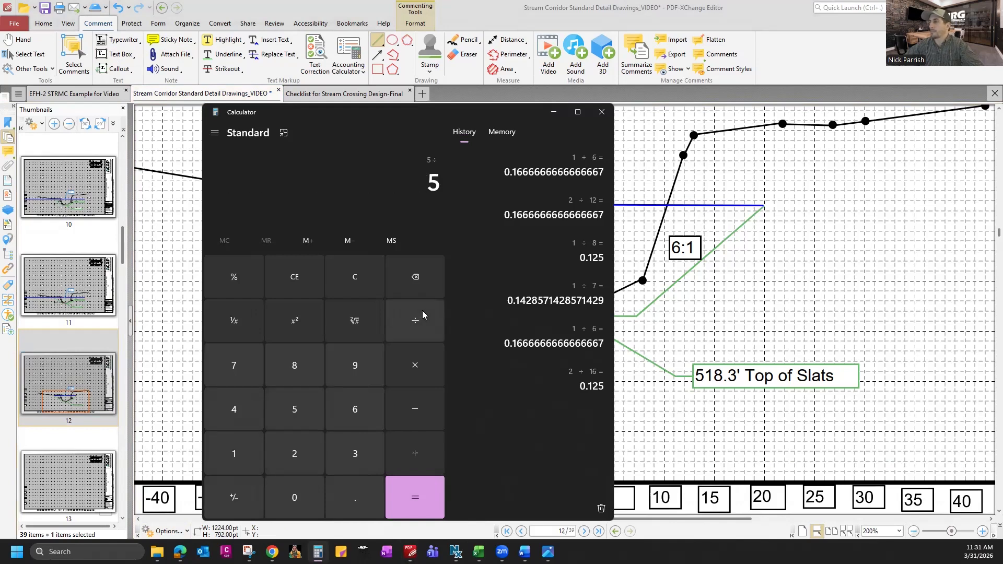
left_click(237, 449)
left_click(282, 448)
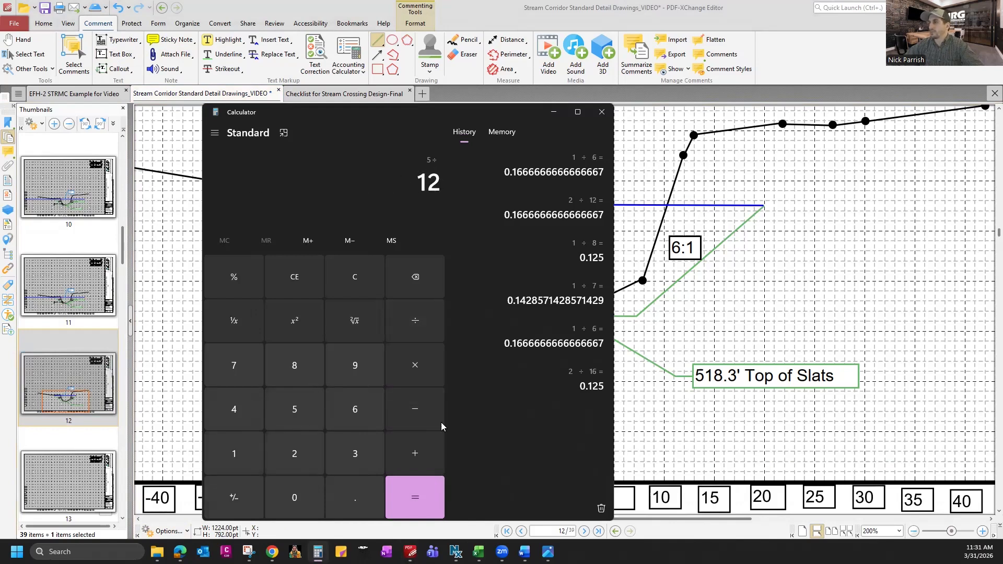
left_click(423, 484)
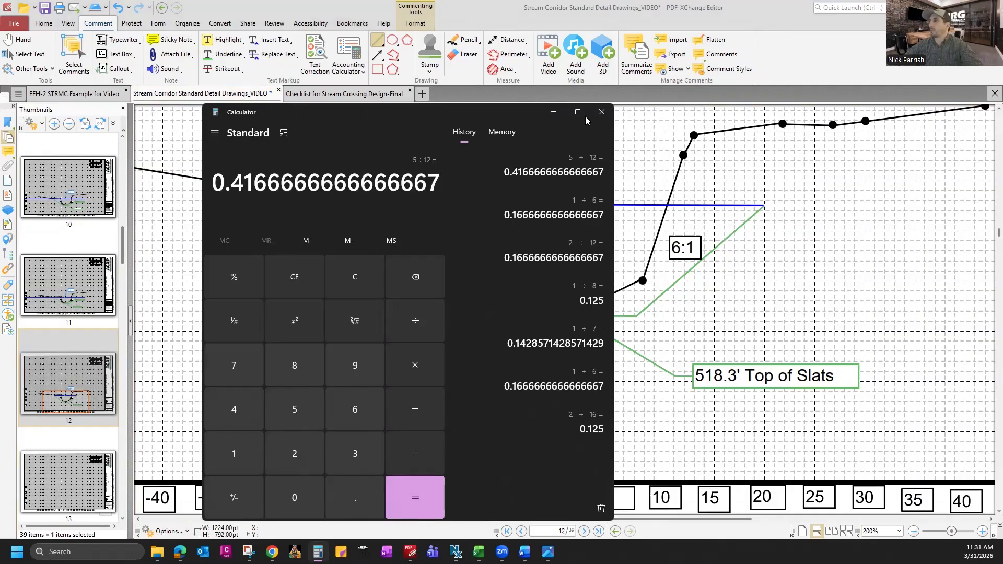
left_click(601, 111)
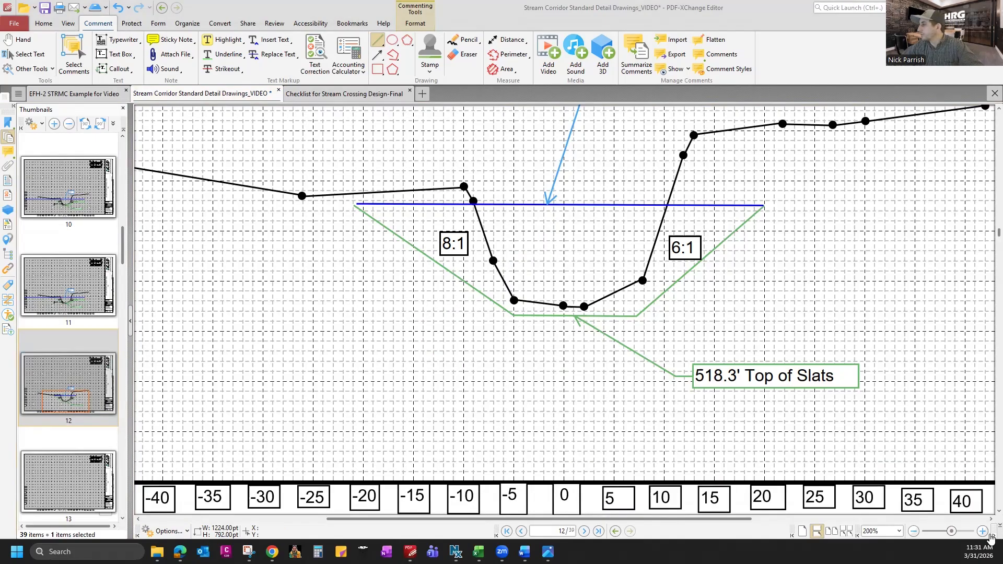
- Draw a vertical green line about two grid cells down from the channel bottom's left corner, and a bottom edge parallel to the channel bottom
scroll(678, 254, "up", 4)
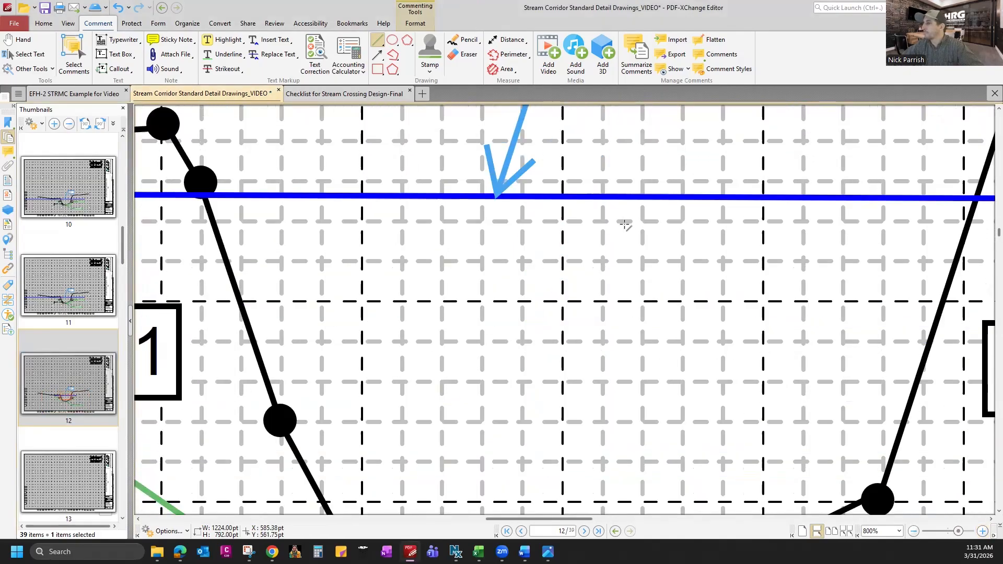
scroll(614, 254, "down", 3)
scroll(615, 254, "down", 6)
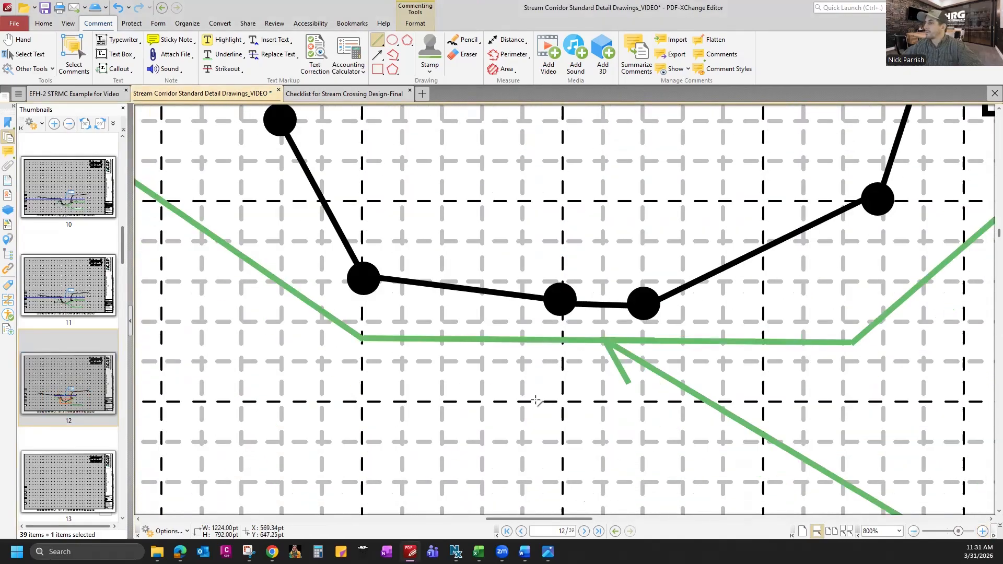
left_click(913, 531)
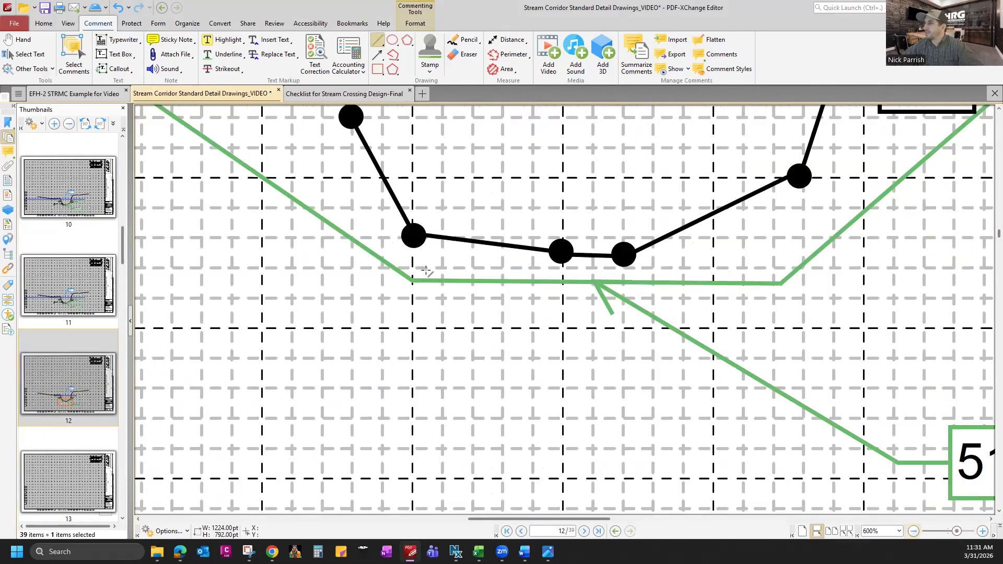
left_click(404, 281)
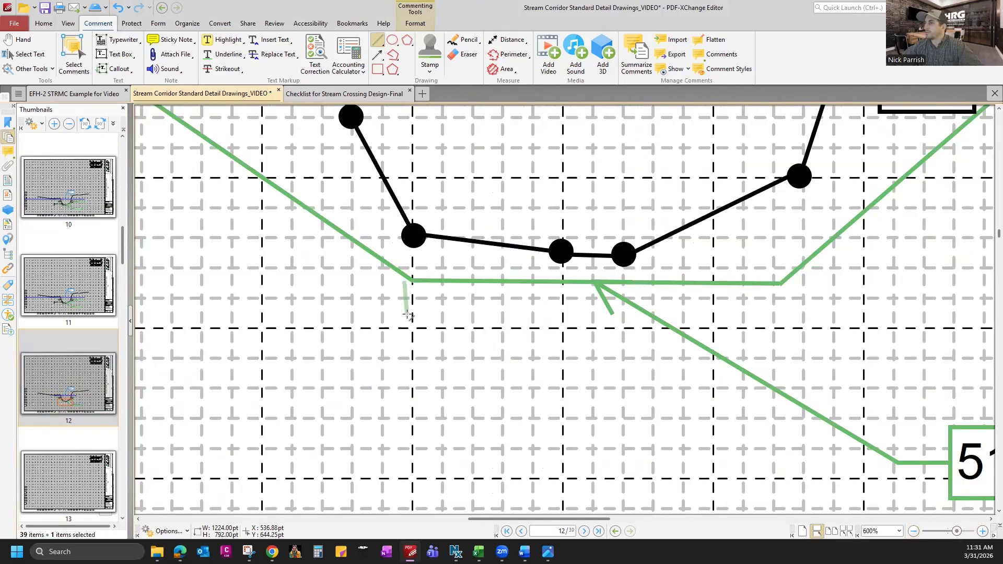
left_click(405, 345)
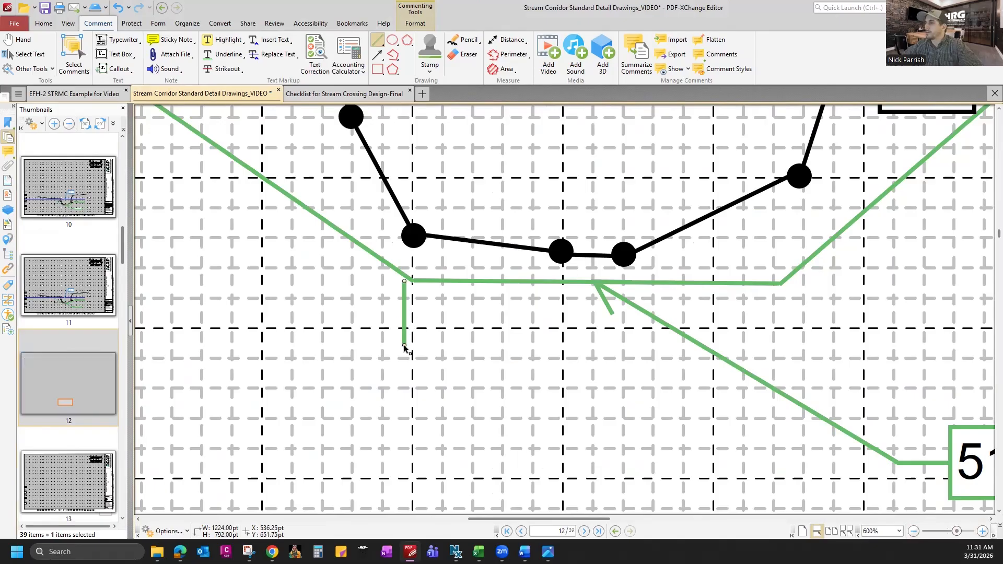
left_click_drag(405, 315, 413, 316)
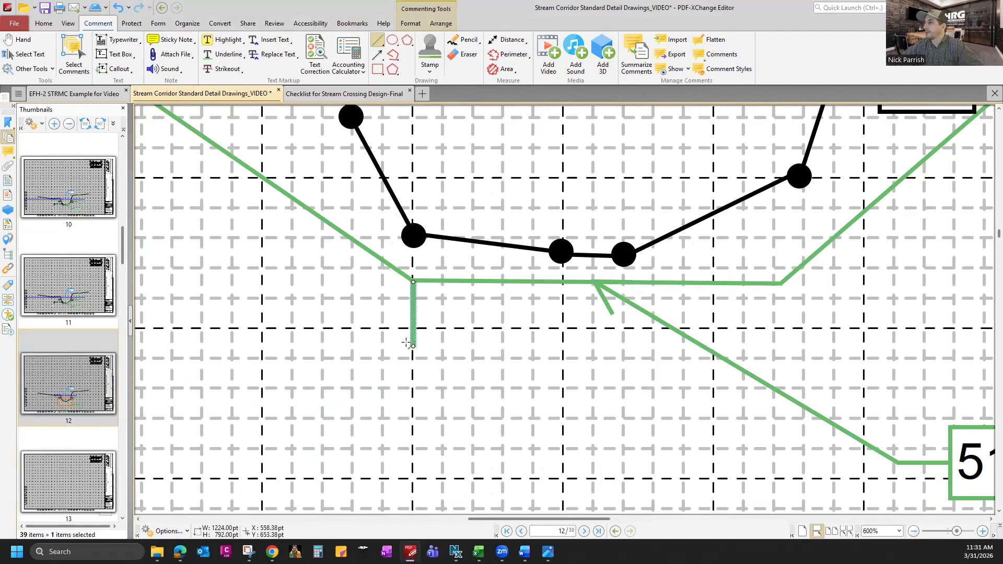
left_click_drag(421, 346, 759, 354)
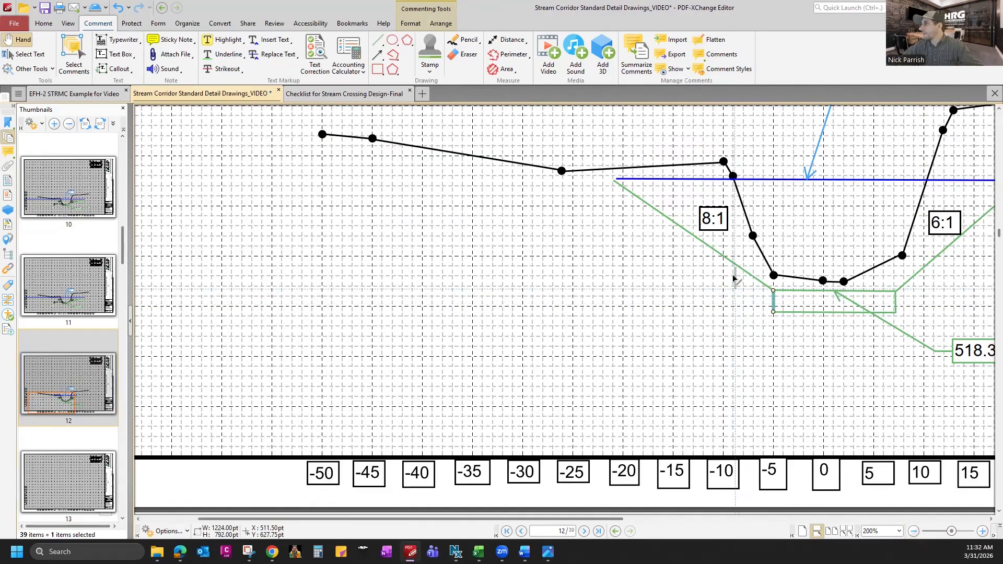
- Paste copies of the short vertical line beneath the 8:1 slope at stations -9, -13, -17 and -21, with their tops on the slope line
key("ctrl+v")
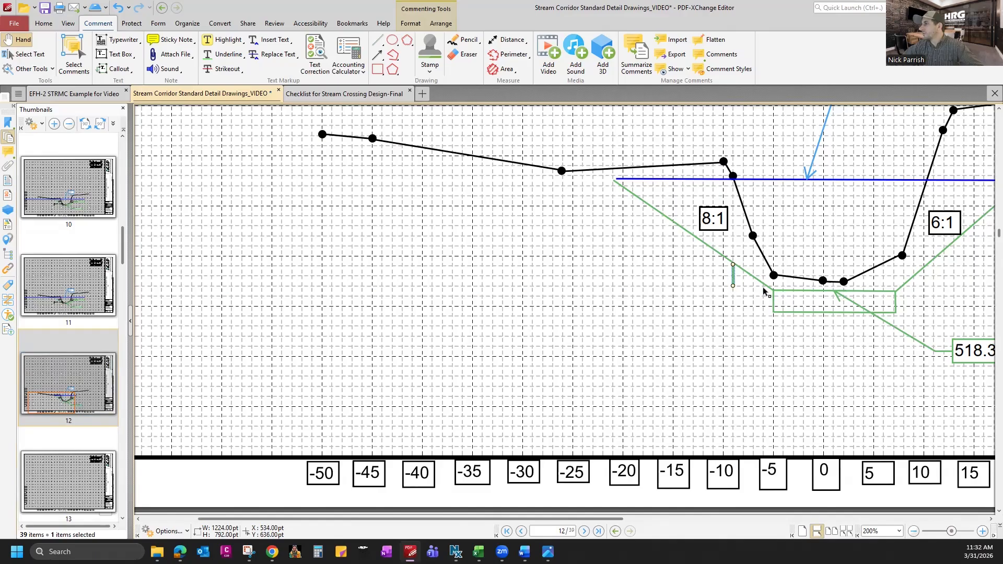
left_click(761, 296)
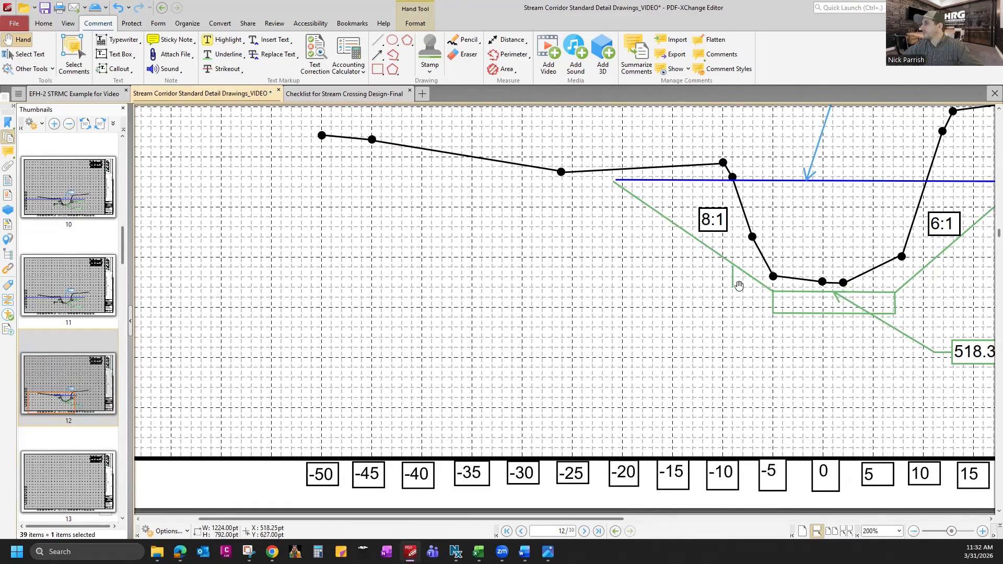
left_click(733, 276)
left_click_drag(734, 276, 733, 275)
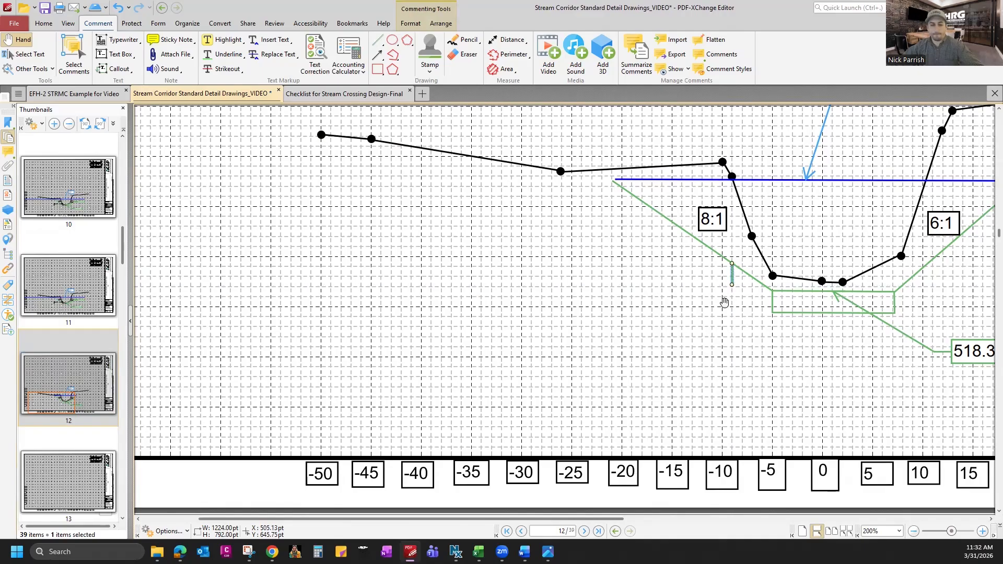
left_click_drag(731, 278, 693, 252)
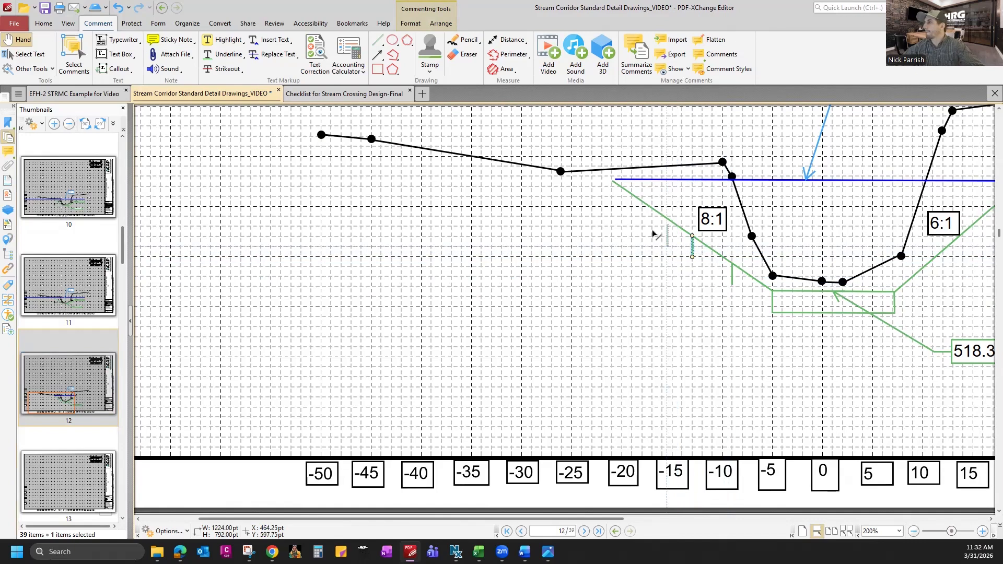
key("ctrl+v")
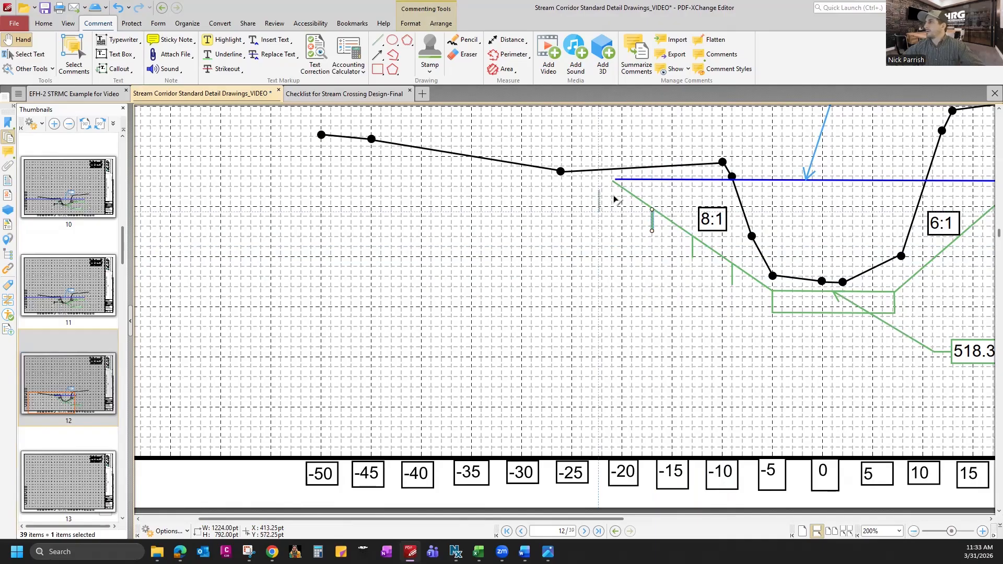
left_click_drag(612, 195, 612, 196)
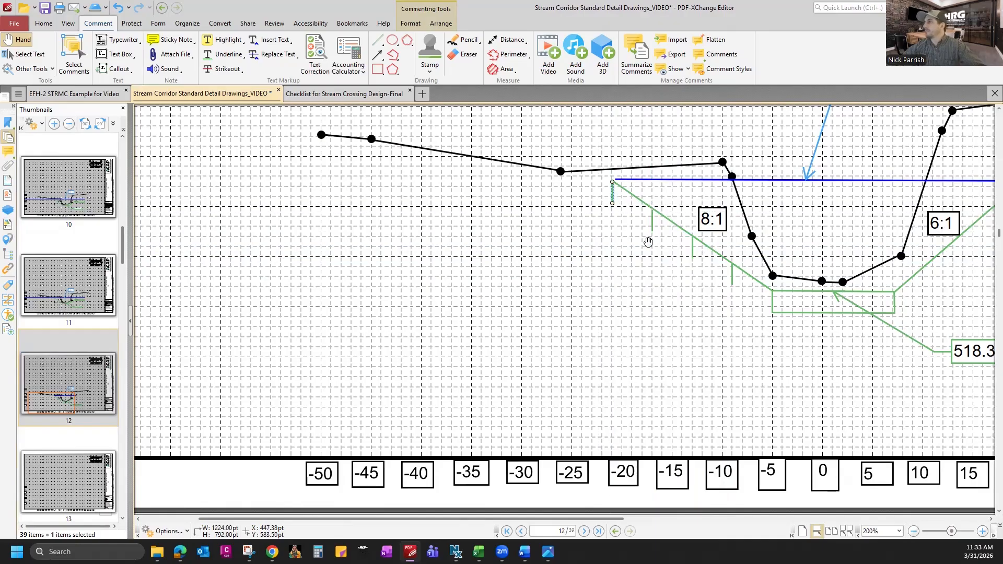
left_click(639, 270)
- Draw a sloping line joining the lower ends of the vertical ticks under the 8:1 slope, from station -21 to the bottom rectangle's lower-left corner
left_click_drag(668, 311, 658, 307)
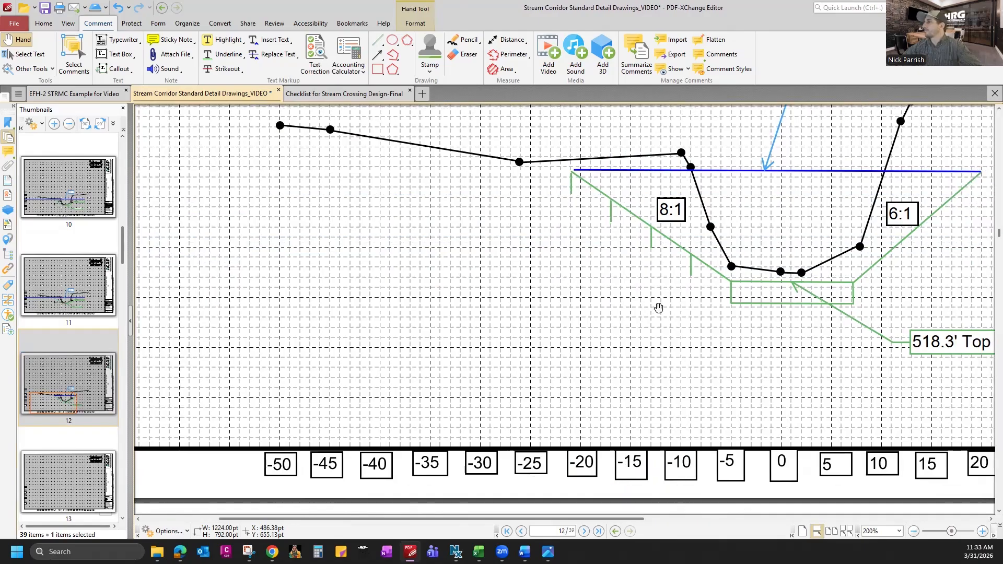
left_click(377, 42)
mouse_move(571, 198)
left_mouse_down()
mouse_move(742, 310)
mouse_move(731, 304)
left_mouse_up()
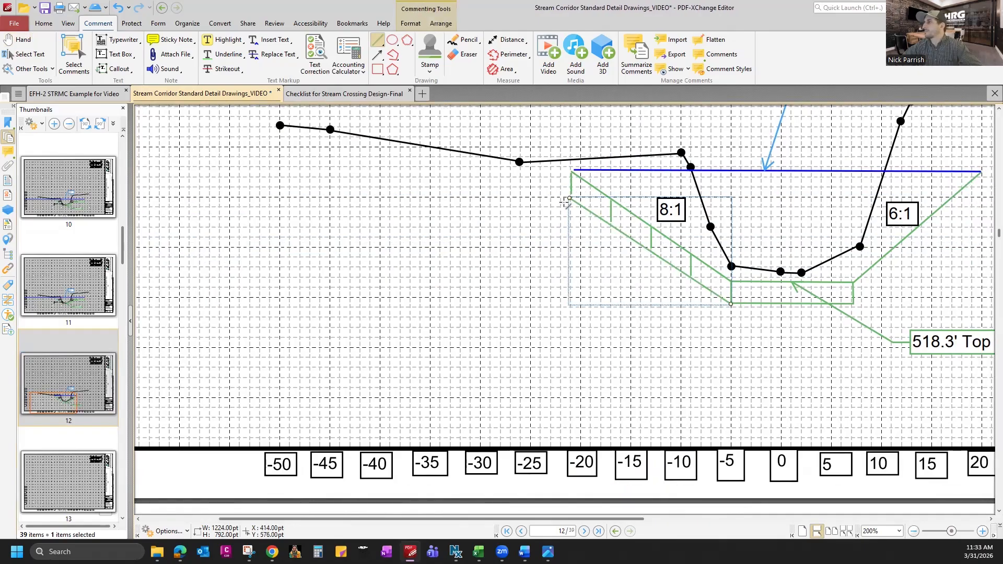
left_click_drag(570, 199, 571, 195)
left_click(710, 332)
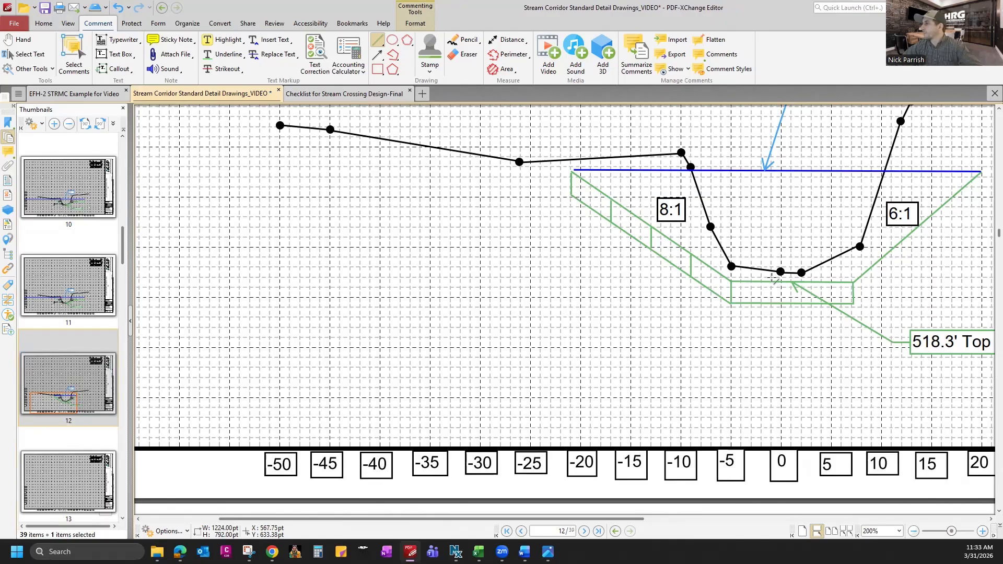
- Divide the rectangle under the channel bottom with two vertical lines at about stations -1 and 3
left_click_drag(772, 303, 772, 278)
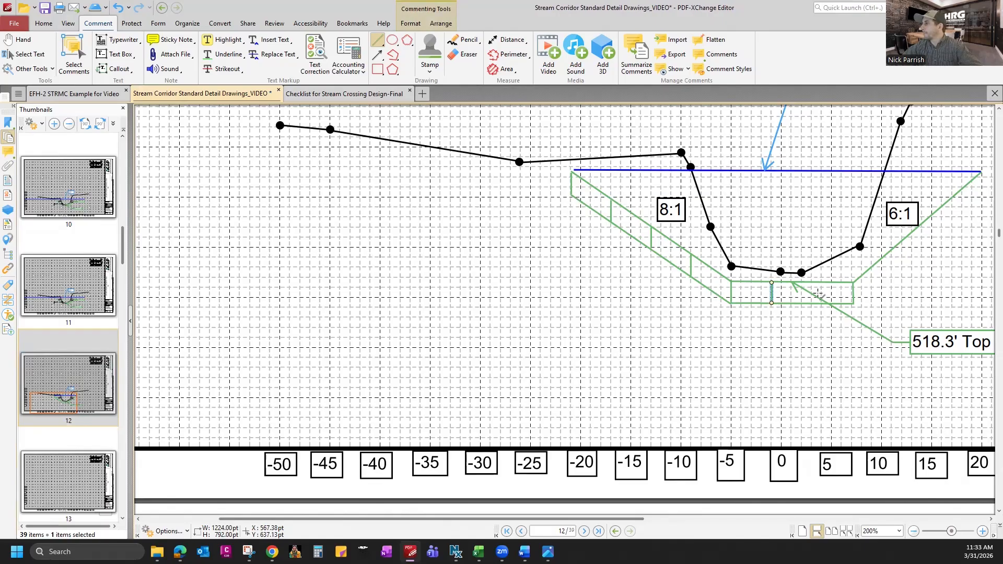
mouse_move(812, 282)
left_mouse_down()
mouse_move(812, 303)
mouse_move(812, 275)
left_mouse_up()
left_click(830, 315)
left_click_drag(615, 519, 716, 531)
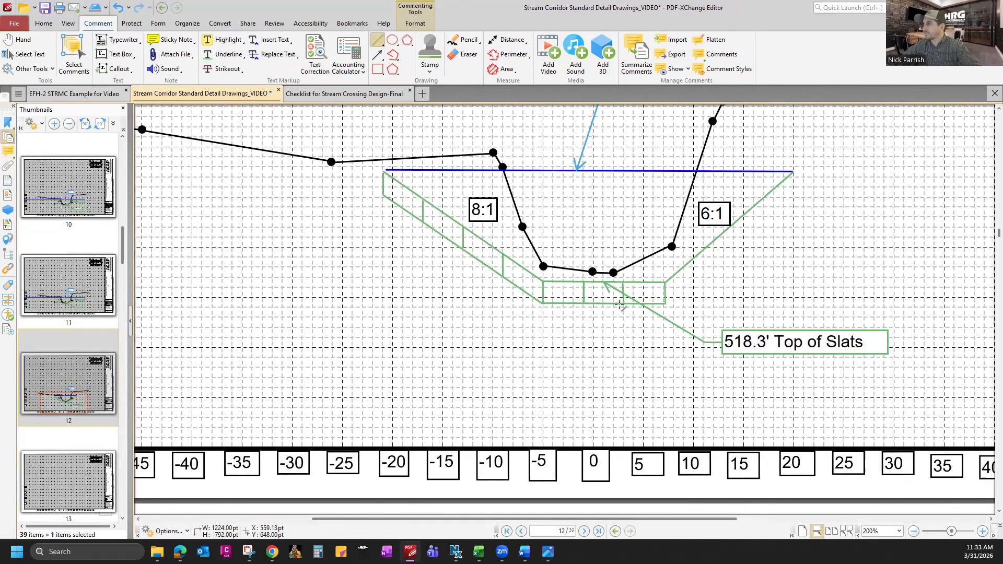
- Paste copies of the short vertical line beneath the 6:1 slope at about stations 11, 15 and 19, with their tops on the slope line
left_click_drag(653, 519, 674, 520)
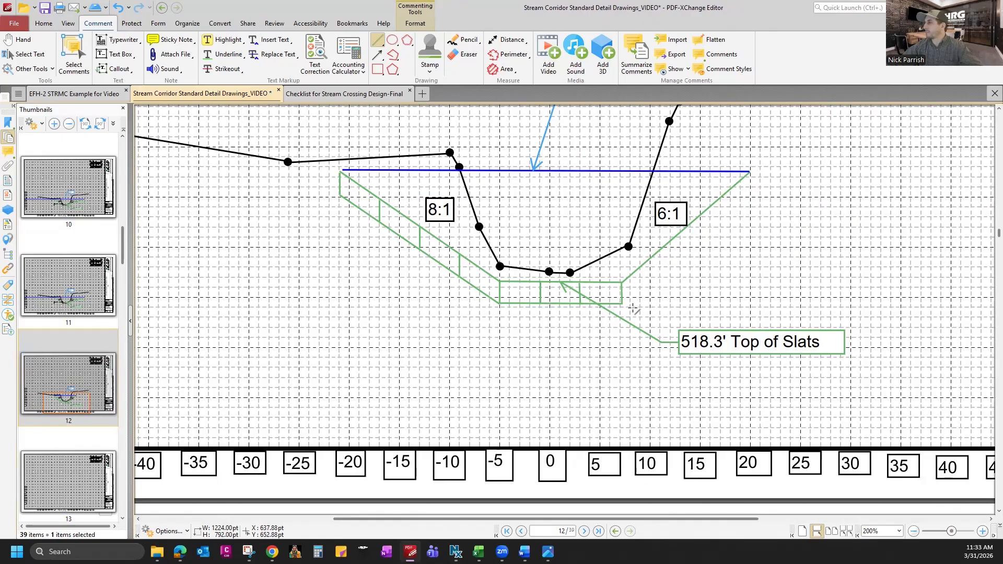
key("Escape")
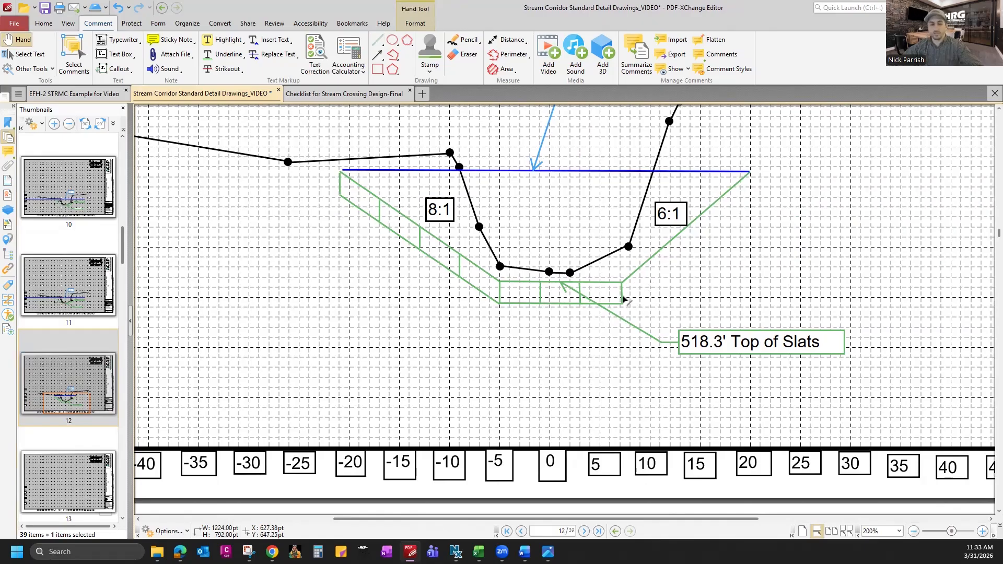
left_click(622, 299)
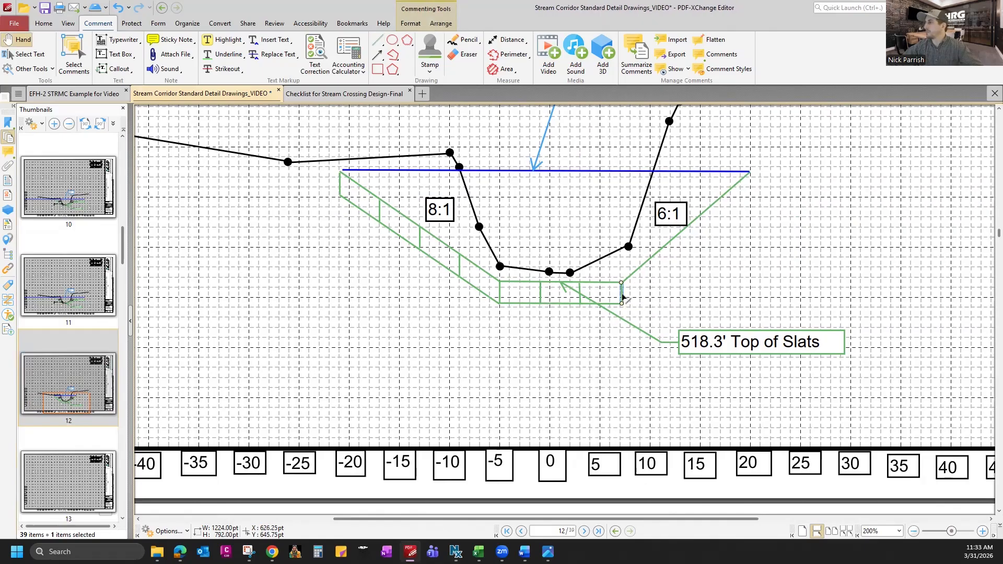
left_click_drag(661, 262, 673, 263)
left_click(673, 262)
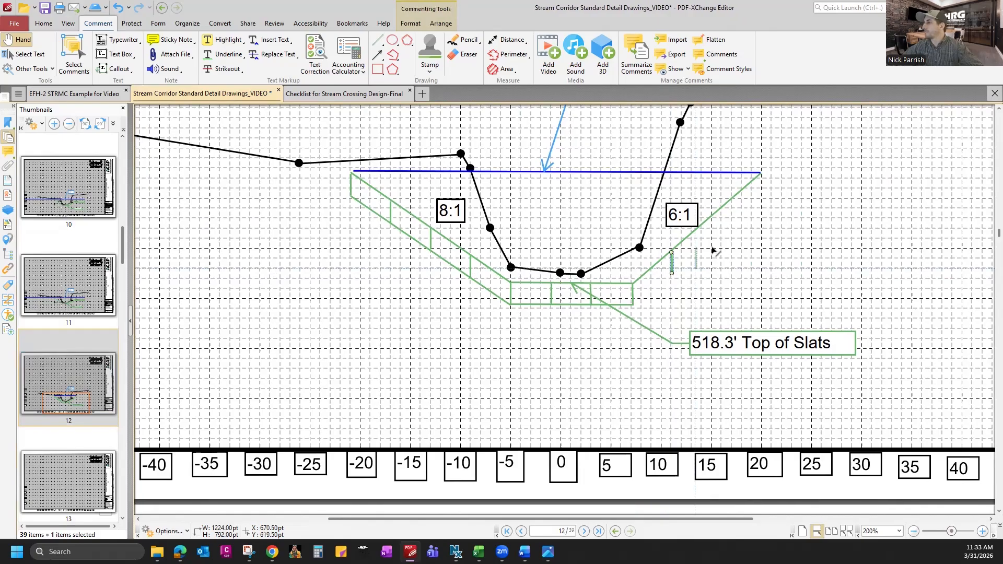
left_click_drag(672, 262, 712, 227)
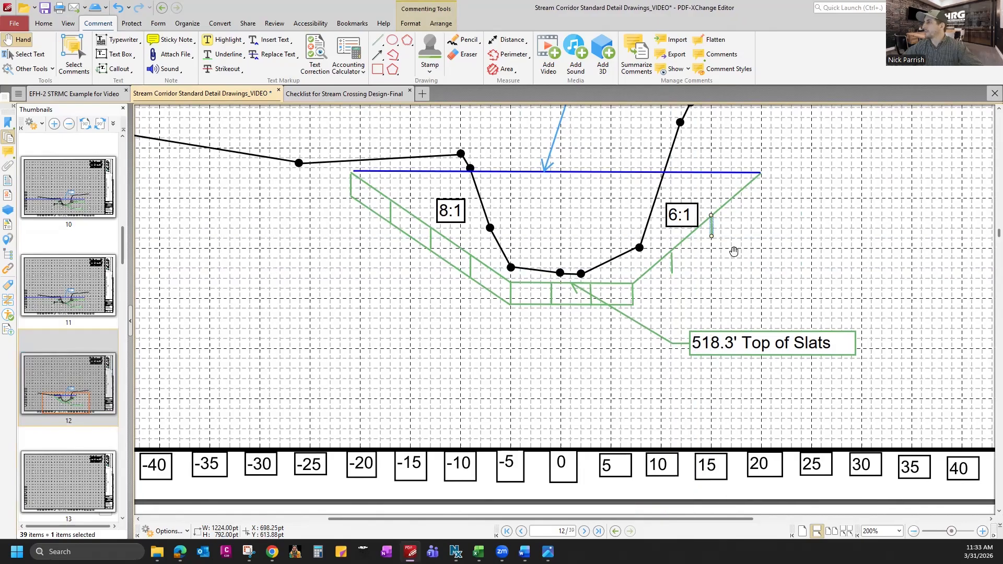
left_click(752, 281)
left_click_drag(752, 281, 721, 278)
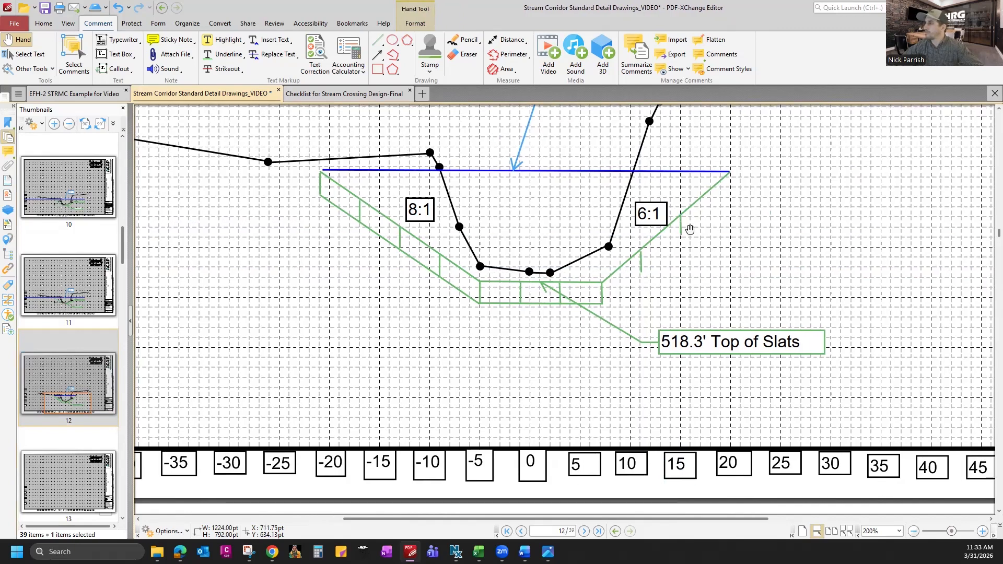
left_click(680, 227)
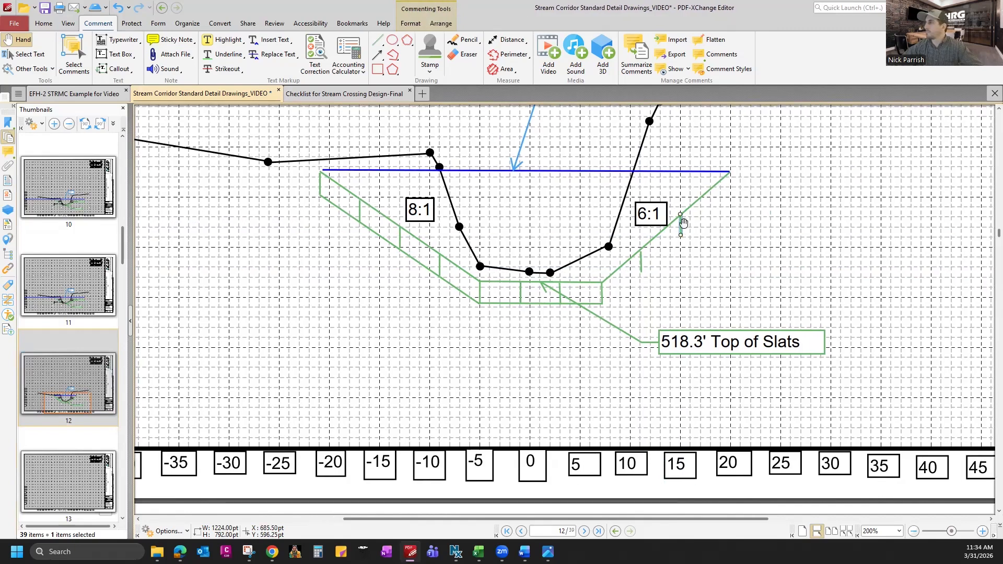
left_click_drag(680, 225, 721, 191)
- Shorten the 6:1 slope line so its upper end meets the top of the vertical line at station 19
left_click(728, 179)
left_click(729, 178)
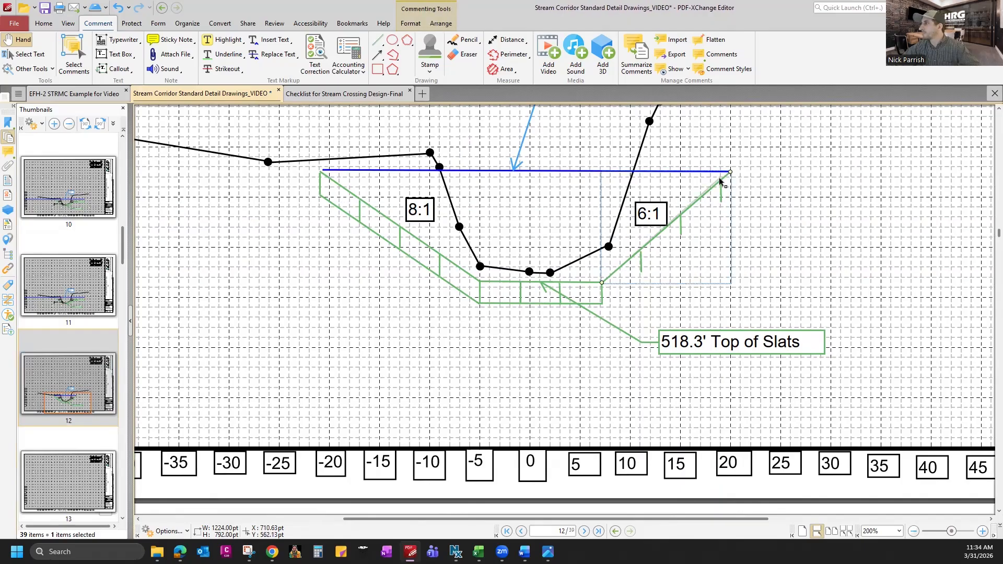
left_click(722, 183)
- Examine the gap between the upper end of the 6:1 slope and the design storm elevation line
left_click_drag(688, 240, 655, 282)
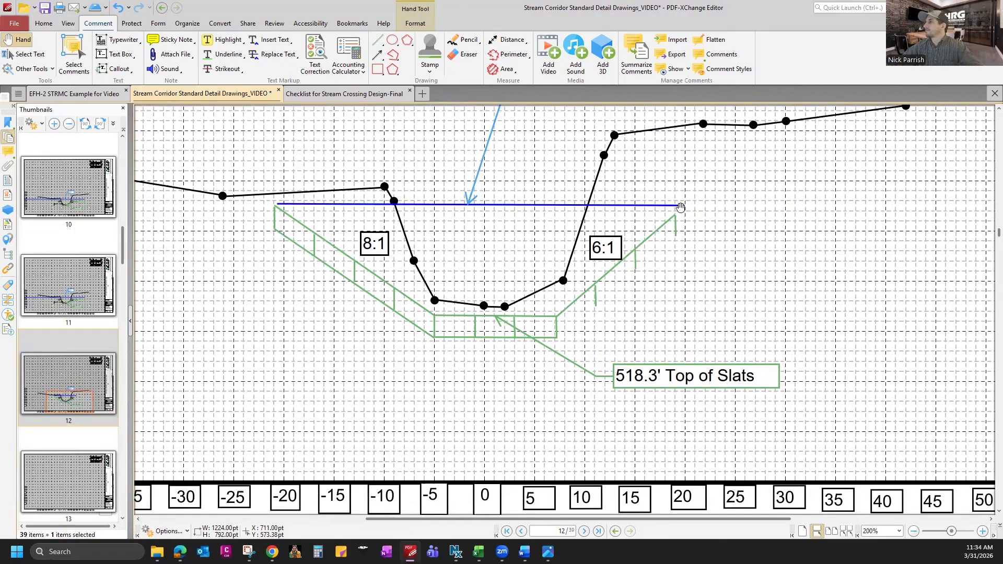
left_click_drag(705, 203, 689, 204)
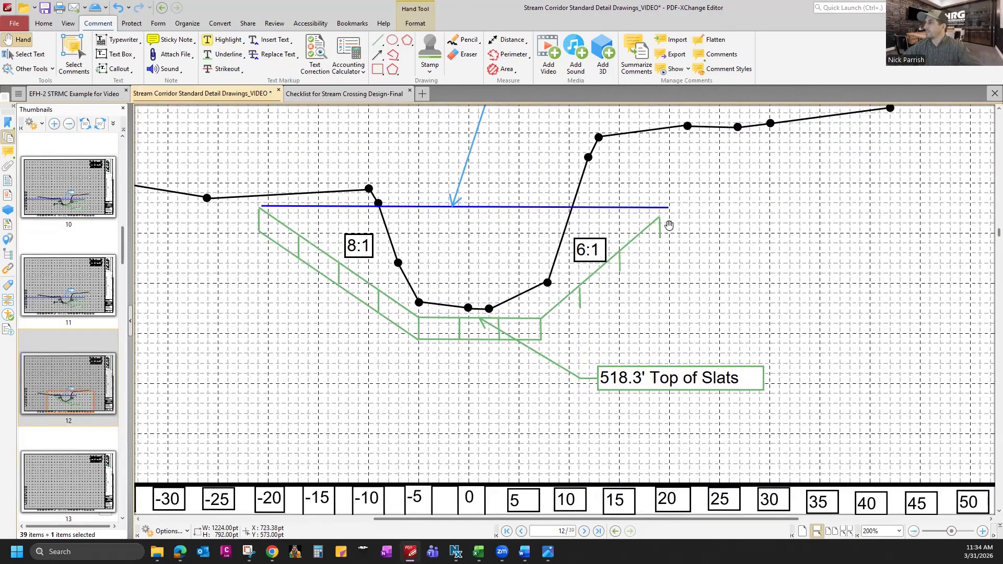
left_click_drag(694, 224, 645, 234)
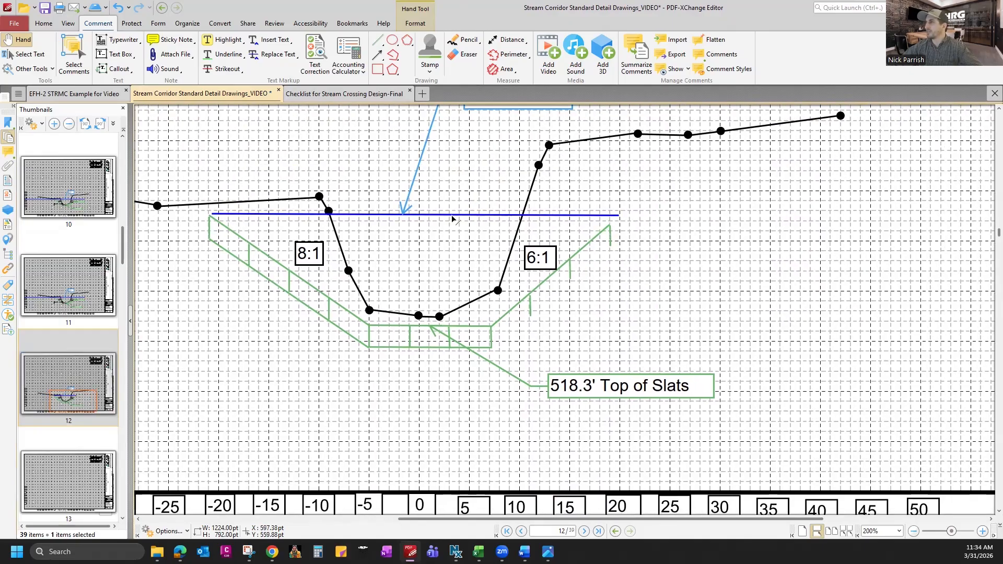
mouse_move(627, 233)
left_mouse_down()
mouse_move(562, 291)
mouse_move(522, 271)
left_mouse_up()
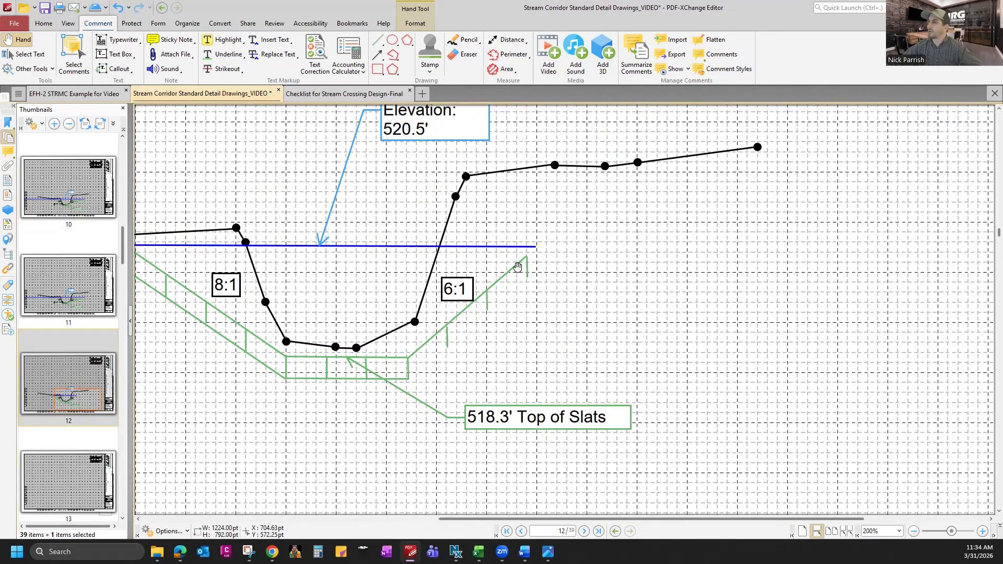
left_click(527, 266)
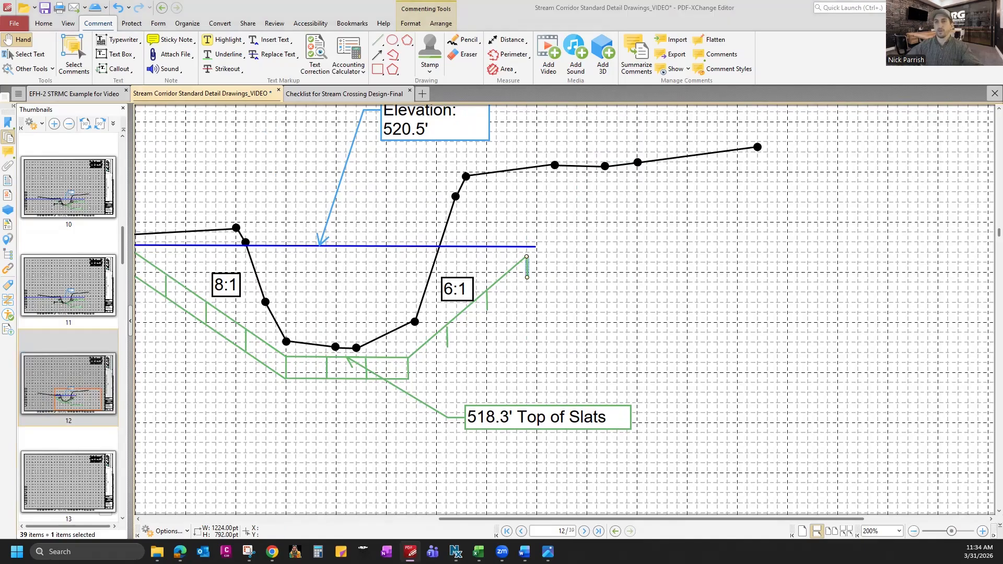
left_click_drag(532, 262, 530, 262)
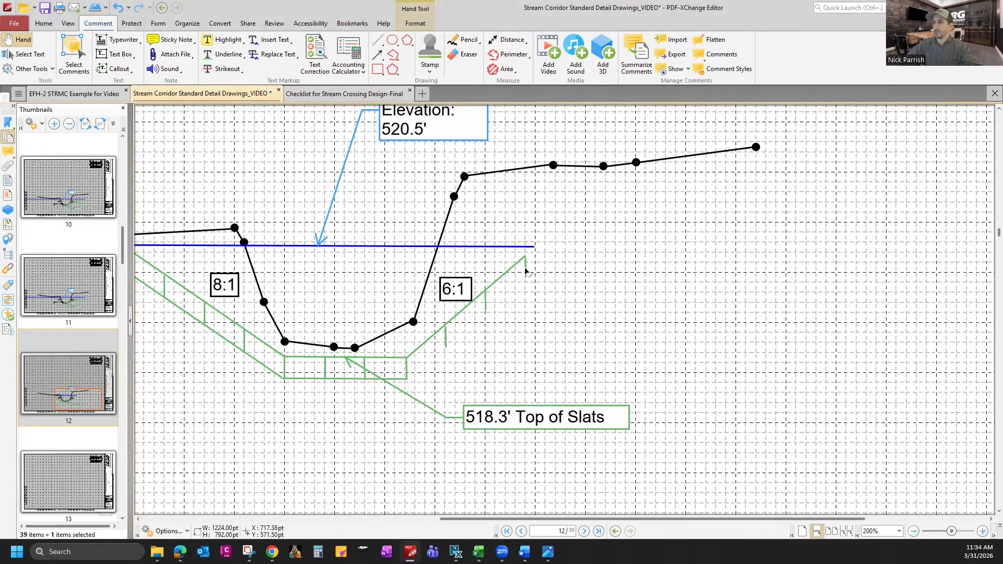
scroll(428, 235, "up", 2)
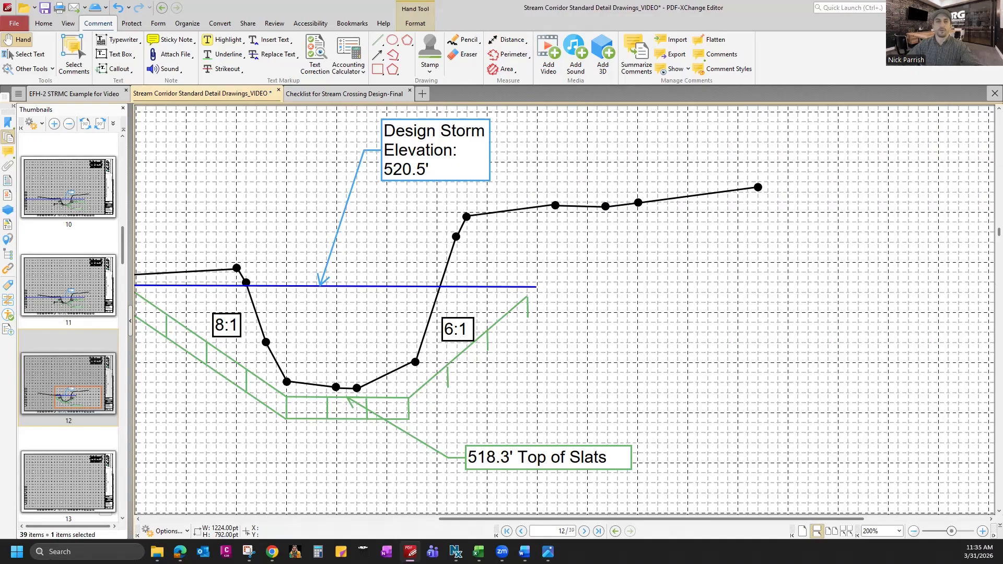
key("alt+Tab")
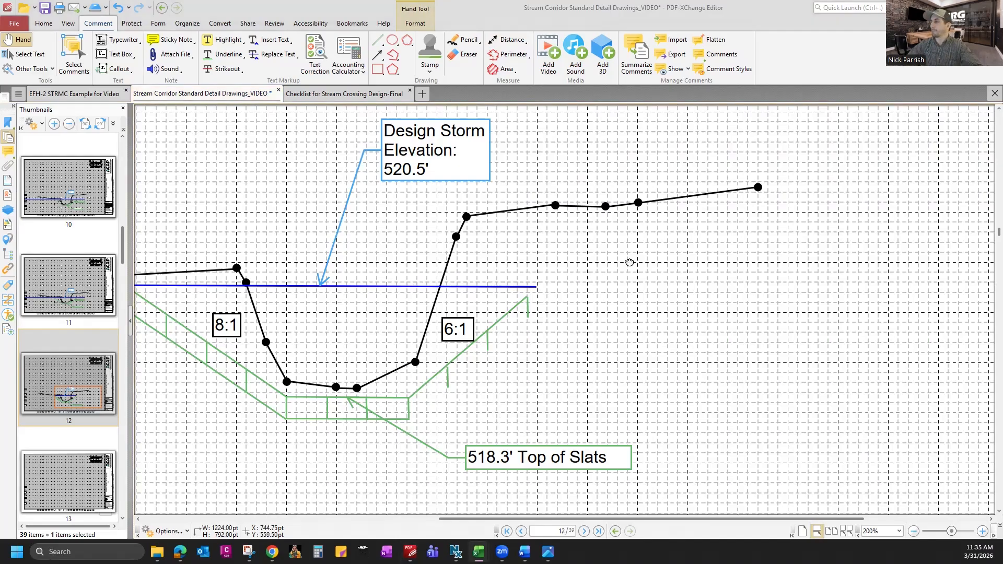
- Draw a sloping green line joining the lower ends of the vertical ticks under the 6:1 slope, from the rectangle's lower-right corner to station 19
left_click_drag(571, 286, 627, 257)
left_click(377, 40)
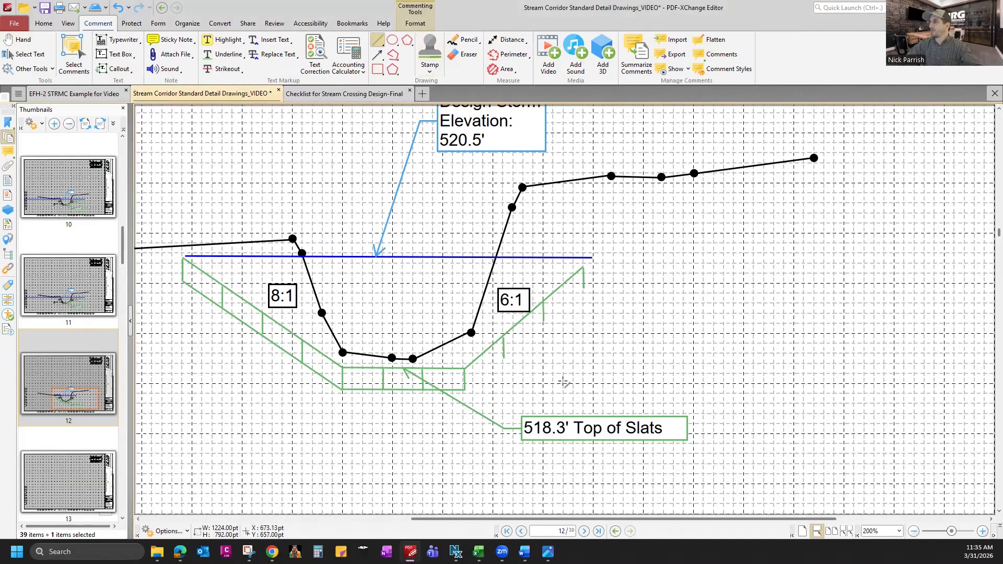
left_click_drag(469, 387, 584, 286)
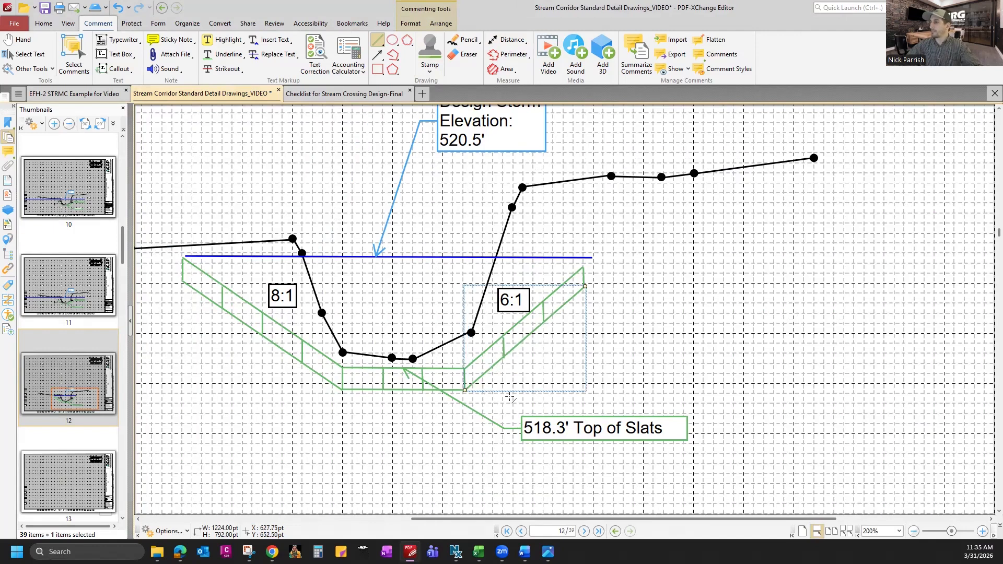
key("Delete")
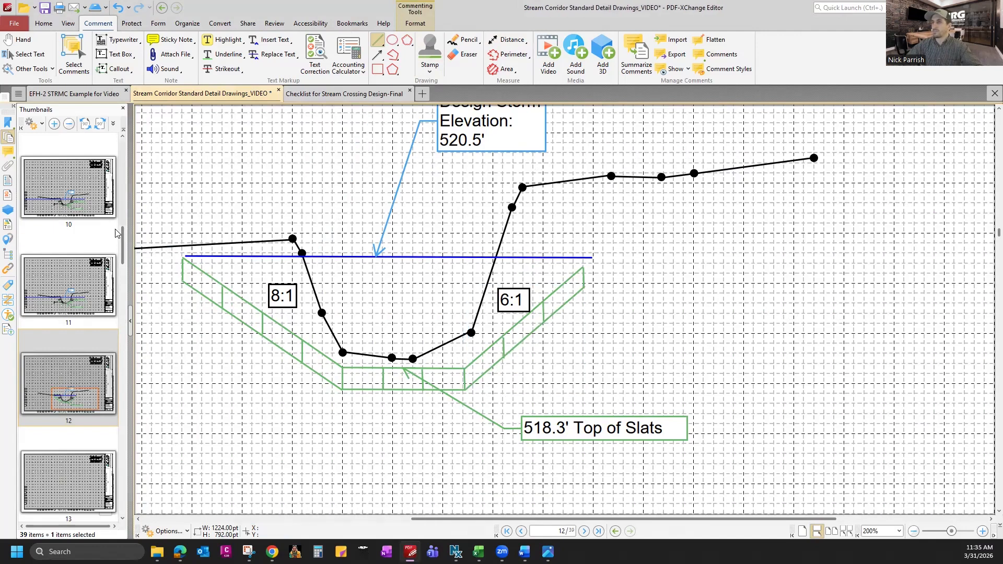
- Look up the AASHTO #57 bedding thickness in the stream crossing detail on page 23, and return to the cross-section on page 12
scroll(109, 349, "down", 3)
scroll(110, 348, "down", 15)
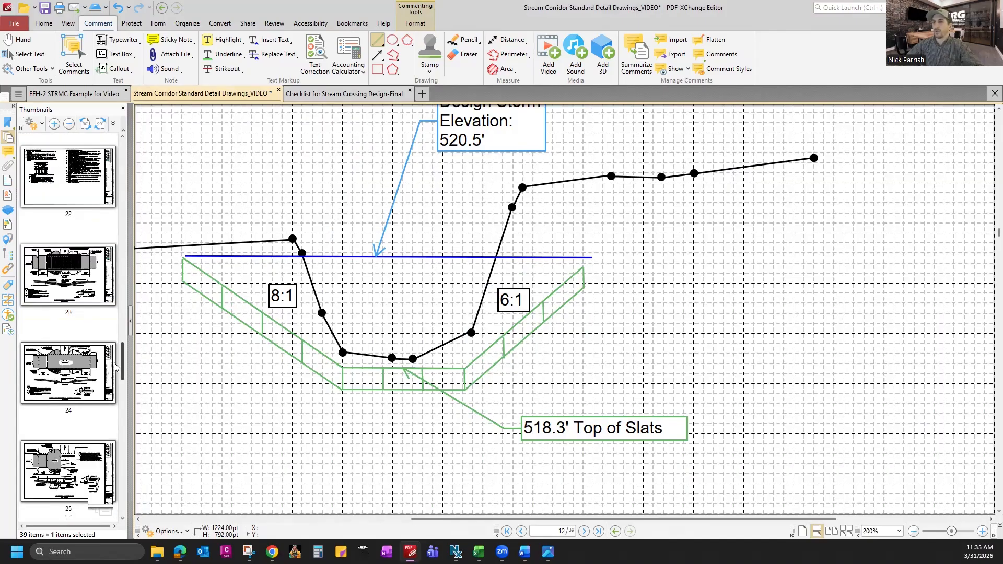
scroll(116, 366, "down", 1)
left_click(68, 238)
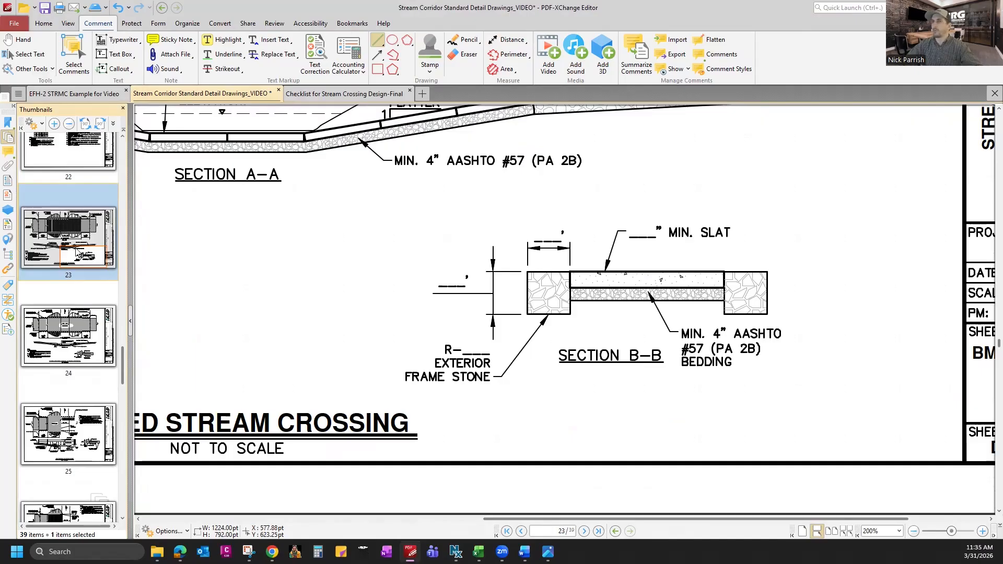
scroll(77, 255, "up", 8)
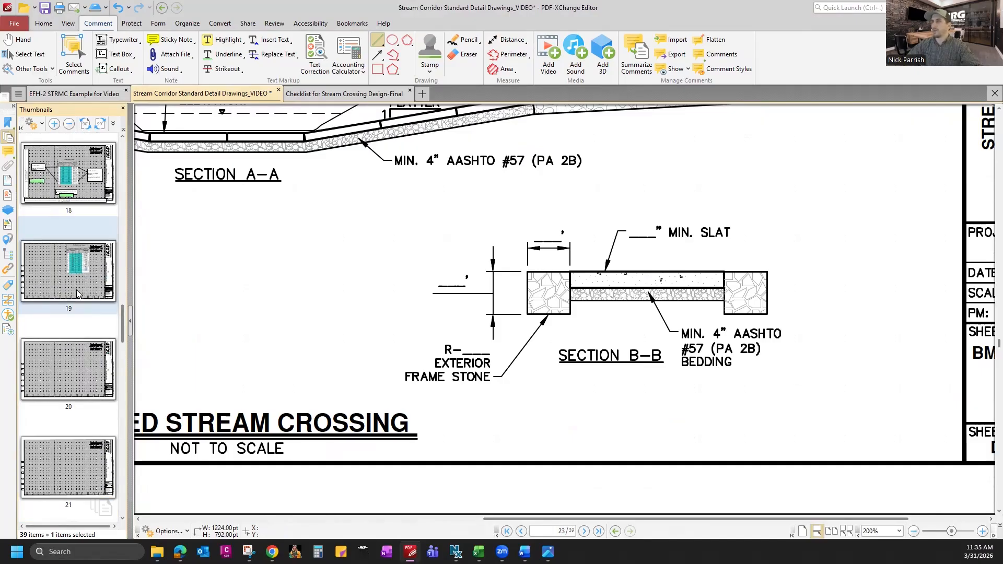
scroll(76, 299, "up", 8)
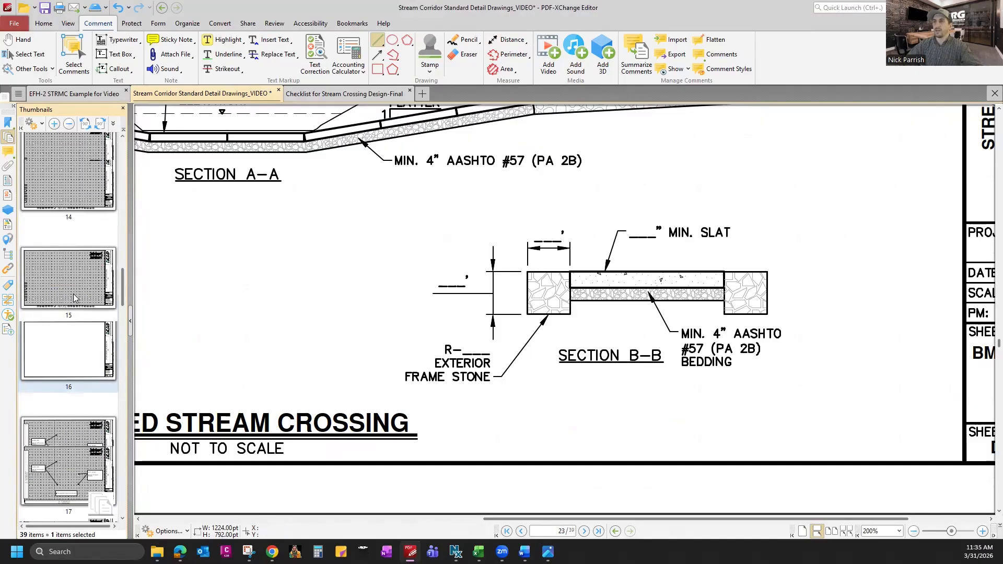
scroll(78, 303, "up", 4)
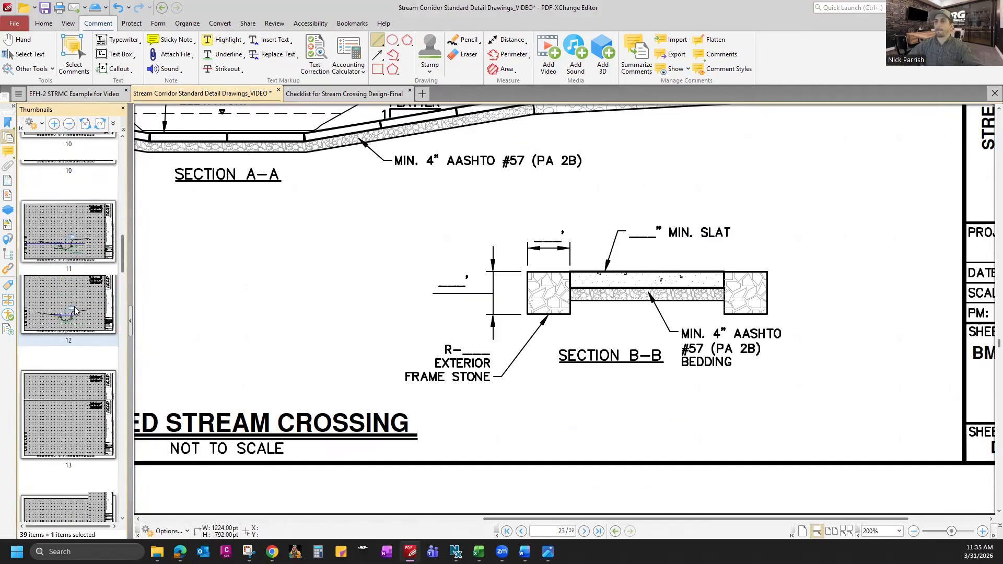
left_click(57, 386)
scroll(667, 331, "down", 5)
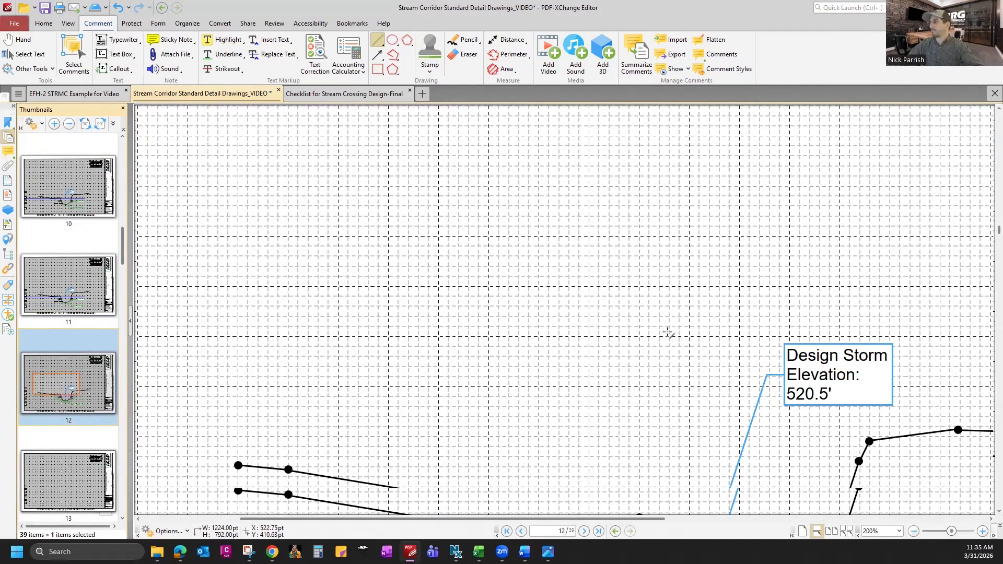
mouse_move(656, 519)
left_mouse_down()
mouse_move(717, 531)
mouse_move(836, 530)
left_mouse_up()
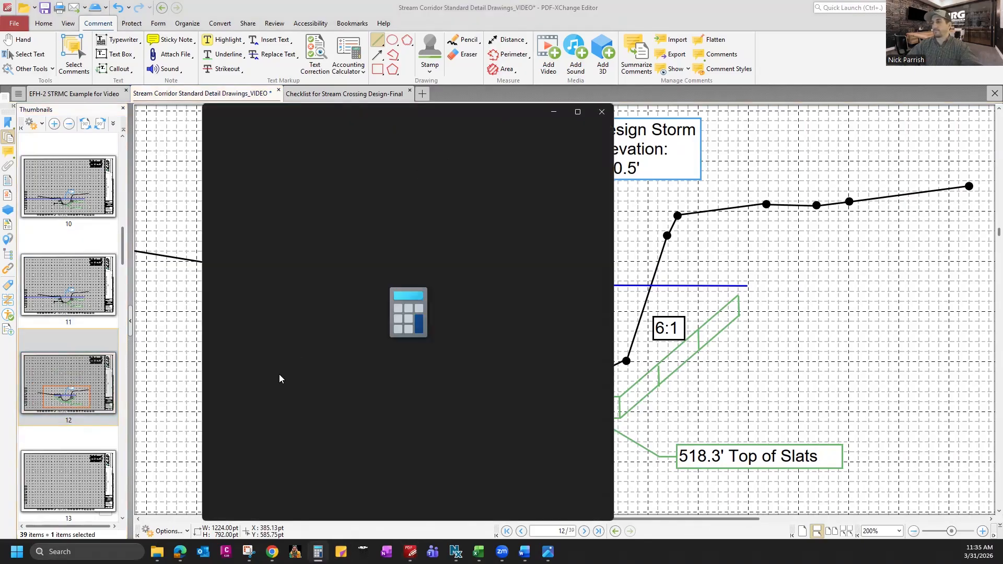
- In Calculator, divide 4 by 12 to convert the bedding thickness from inches to feet
left_click(234, 410)
type("/12")
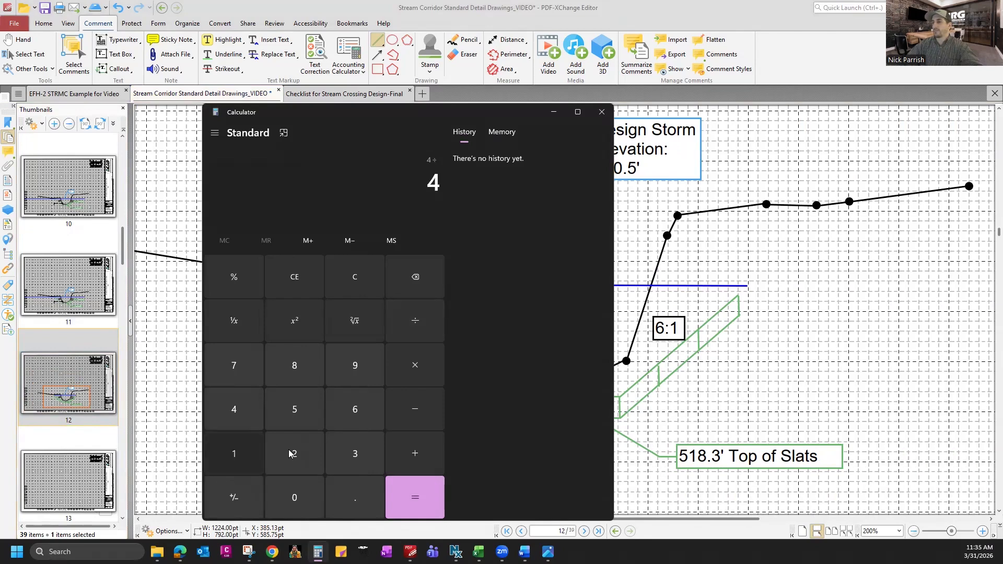
left_click(415, 496)
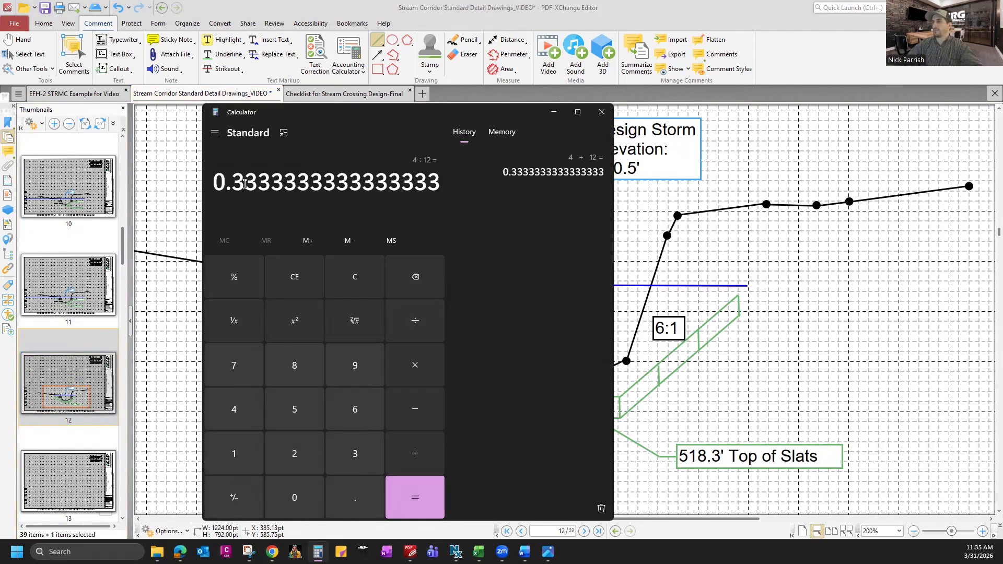
left_click(554, 112)
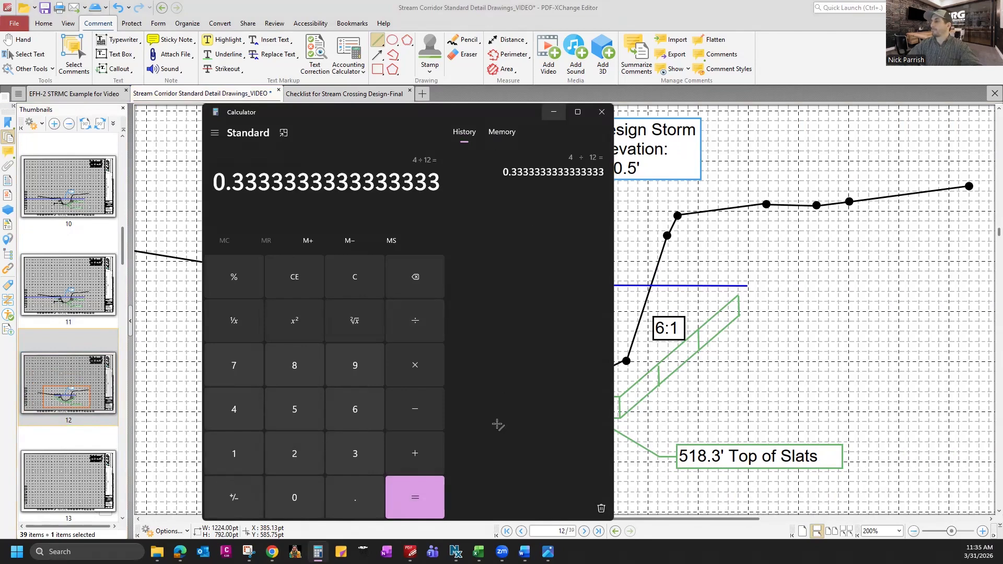
- Mark the bedding depth with a tiny green line about two grid cells below the slat rectangle's lower-left corner
scroll(524, 438, "down", 1)
scroll(841, 490, "down", 1)
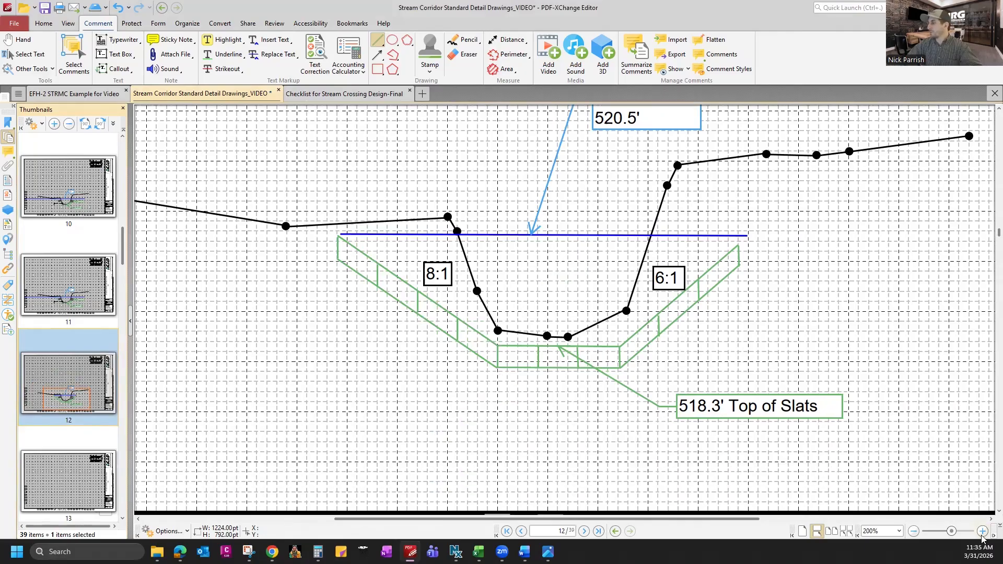
scroll(595, 264, "up", 2)
scroll(597, 266, "down", 3)
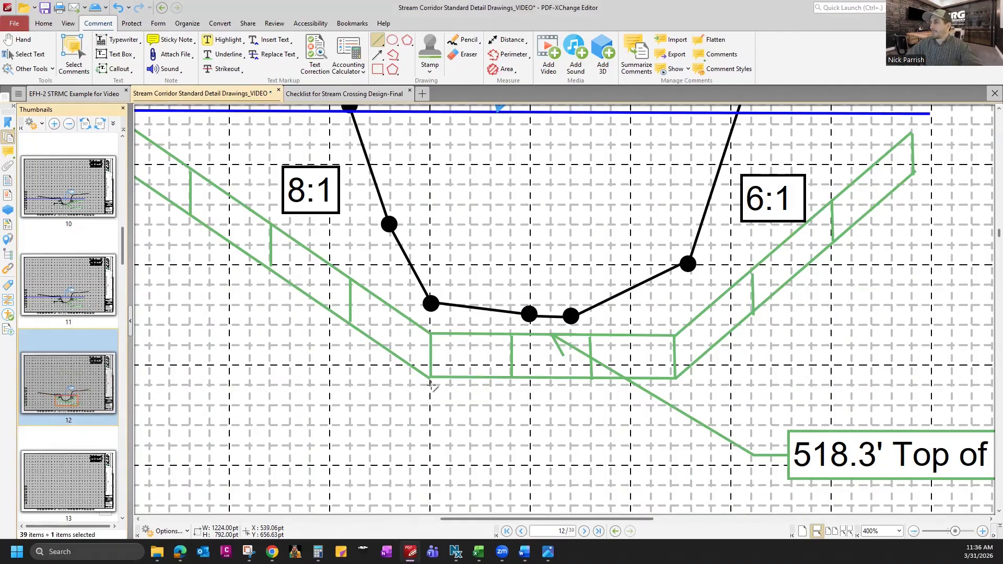
left_click(429, 415)
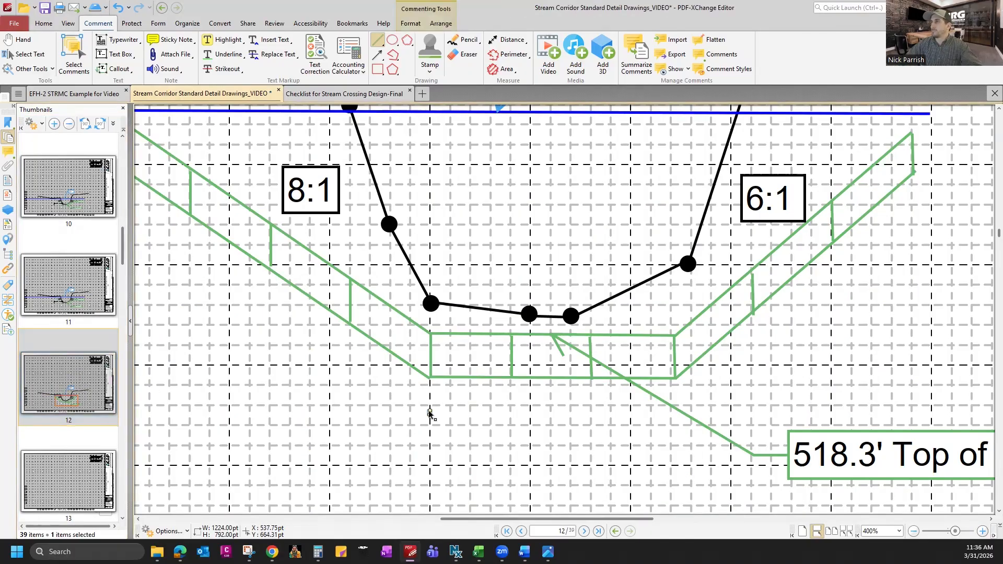
key("Escape")
- Draw a short vertical red line between the green depth mark and the slat rectangle's lower-left corner
left_click(379, 42)
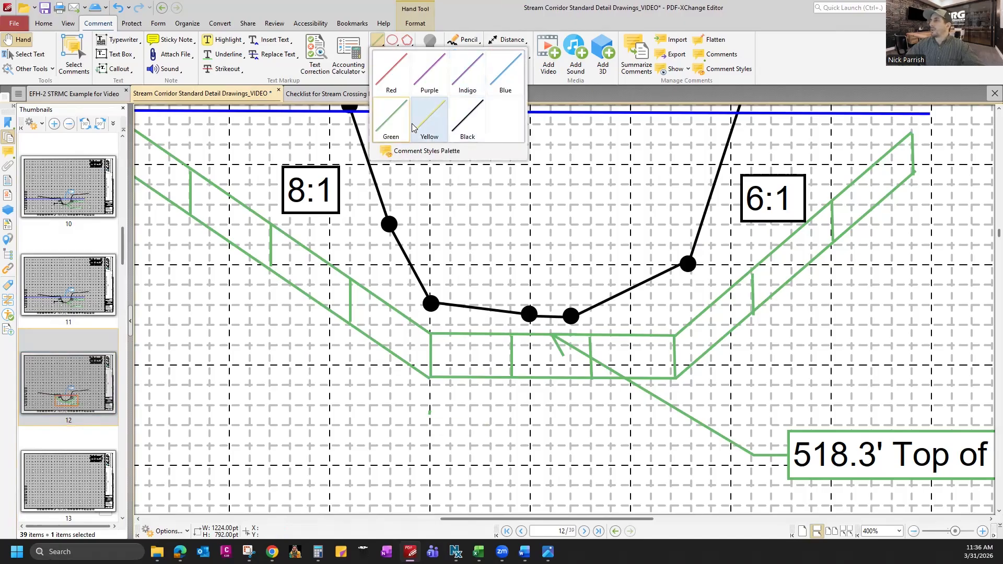
left_click(392, 74)
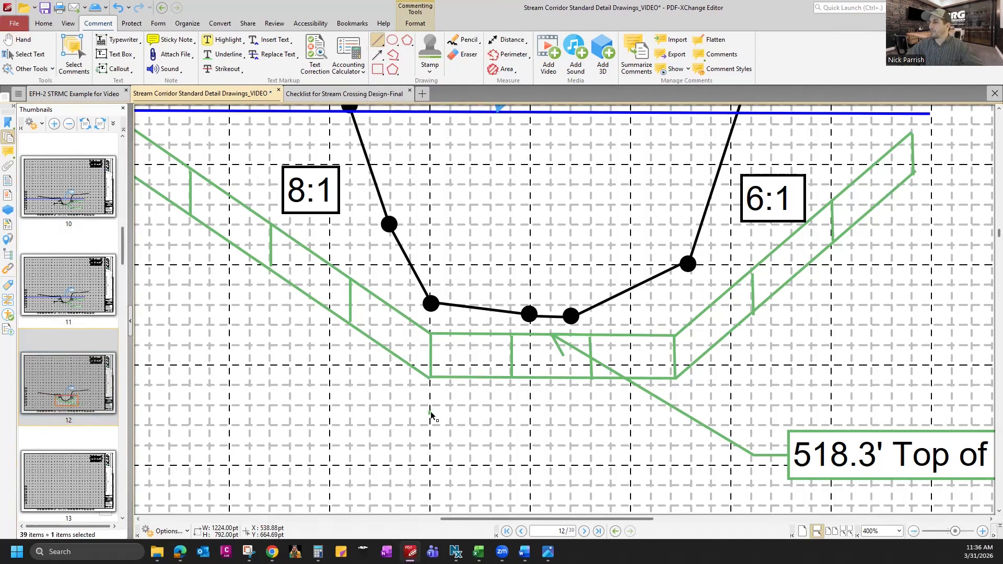
left_click_drag(432, 413, 431, 376)
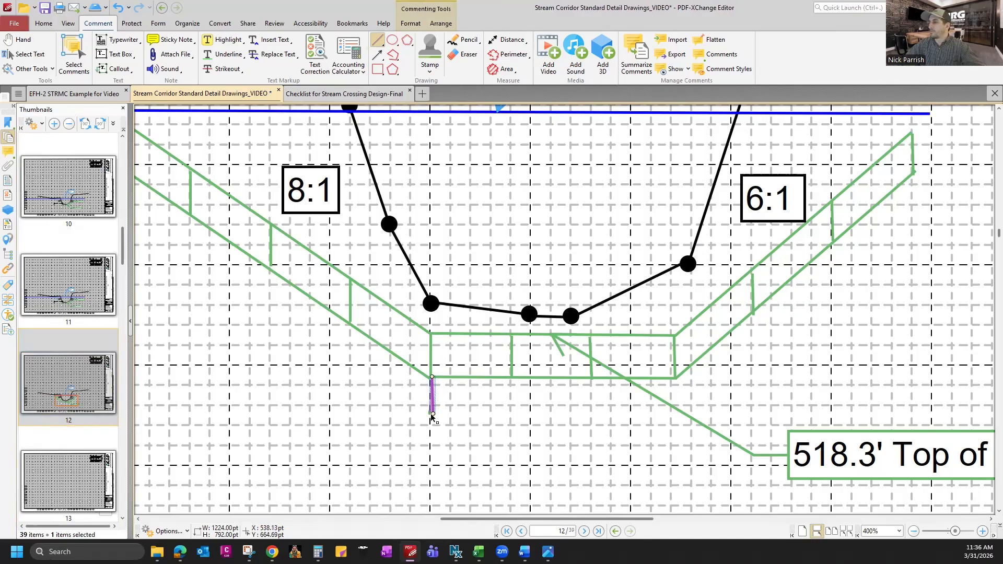
- Draw short vertical purple bedding-depth lines below the slat rectangle's lower-right corner and below the 6:1 slope's outer lower corner
left_click(453, 432)
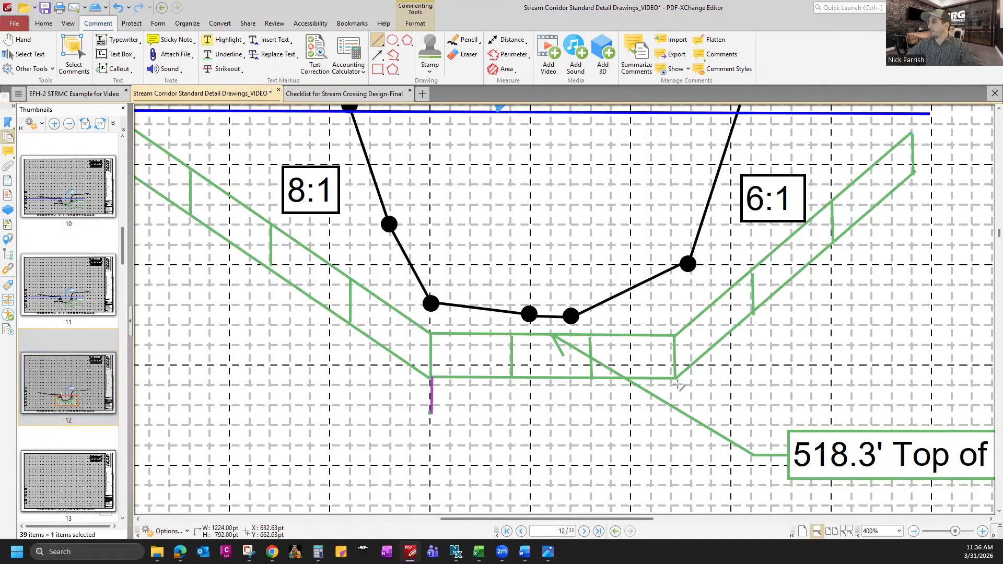
left_click_drag(673, 382, 673, 414)
left_click_drag(599, 518, 765, 521)
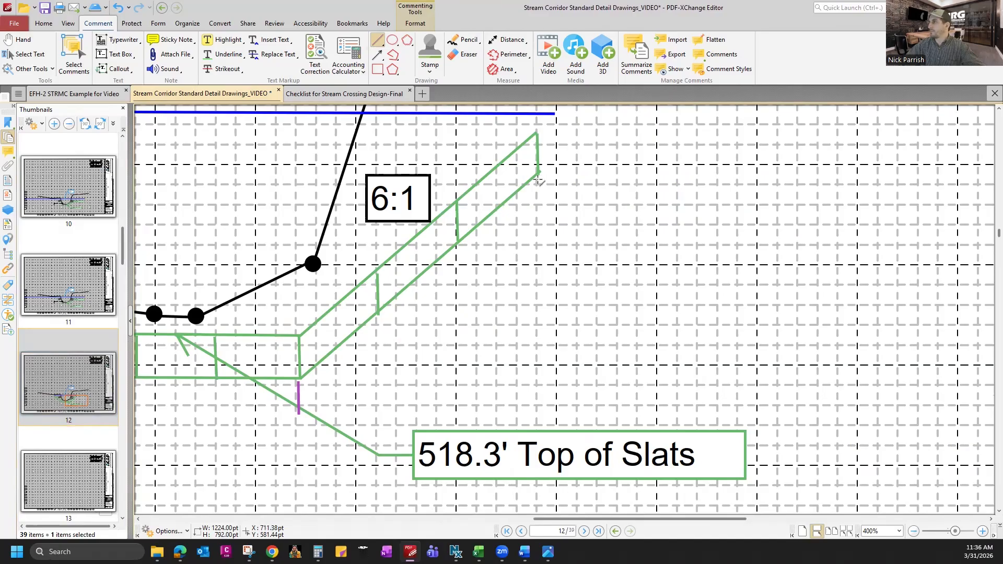
left_click_drag(539, 179, 538, 201)
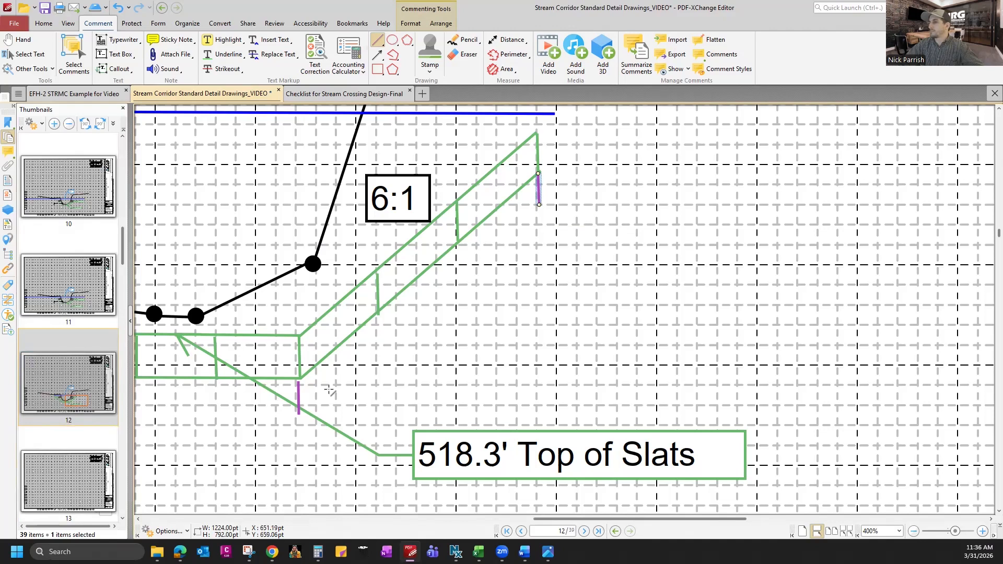
left_click_drag(297, 397, 302, 384)
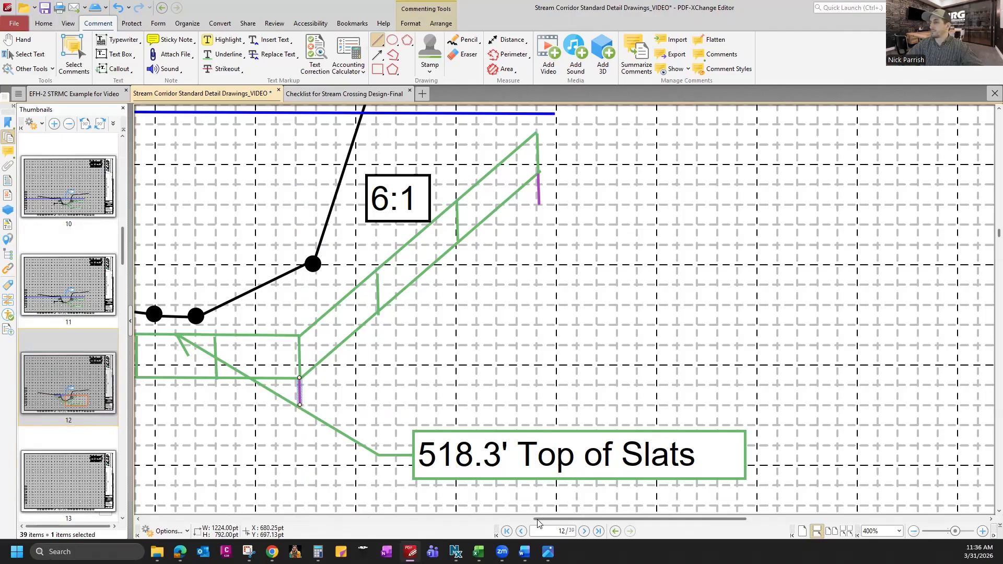
- Shorten the vertical purple line below the slat rectangle's lower-left corner to match the lower-right one, and delete the green depth mark
left_click_drag(566, 519, 493, 527)
left_click(351, 397)
left_click_drag(350, 413, 349, 379)
left_click(358, 404)
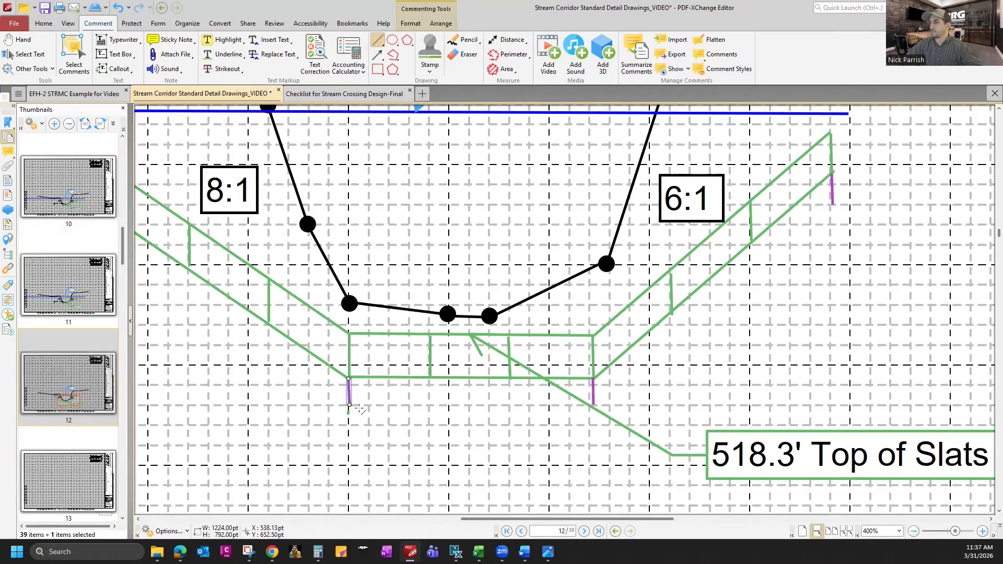
left_click(348, 414)
key("Delete")
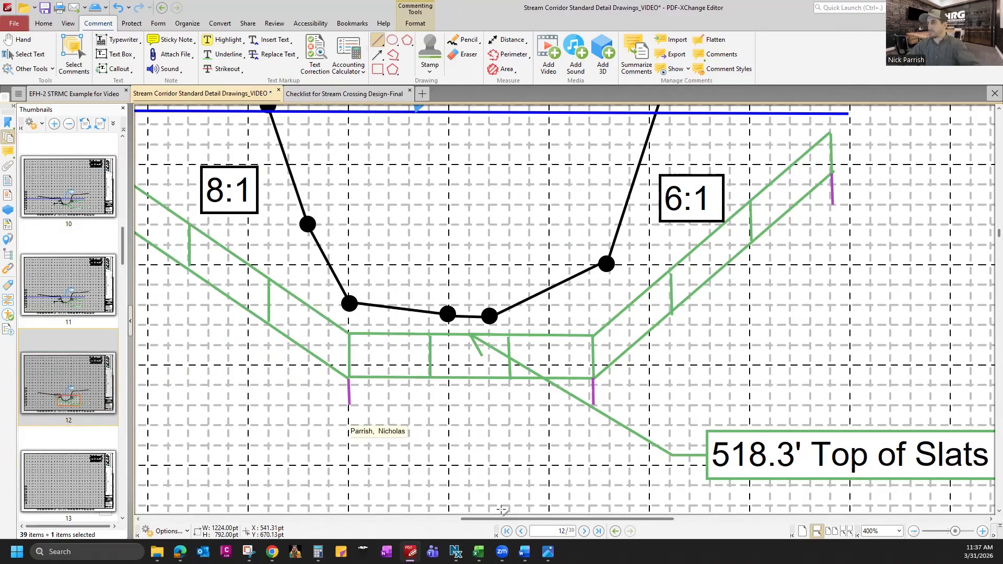
- Draw a vertical purple line below the 8:1 slope's outer end, and a sloped purple line from it to the lower-left bedding corner
scroll(426, 242, "left", 6)
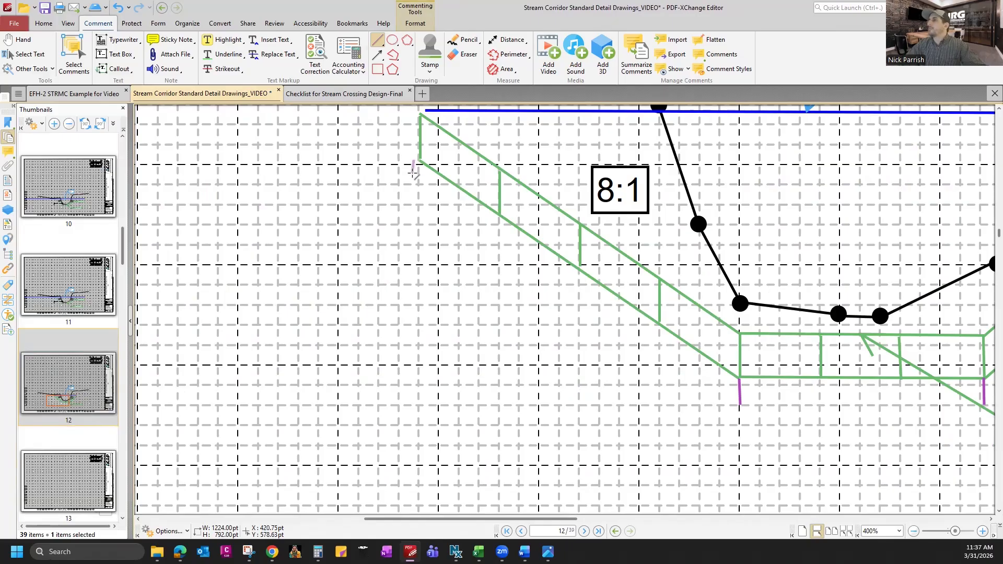
mouse_move(411, 176)
left_mouse_down()
mouse_move(414, 190)
mouse_move(420, 179)
mouse_move(740, 406)
left_mouse_up()
left_click_drag(420, 197, 417, 191)
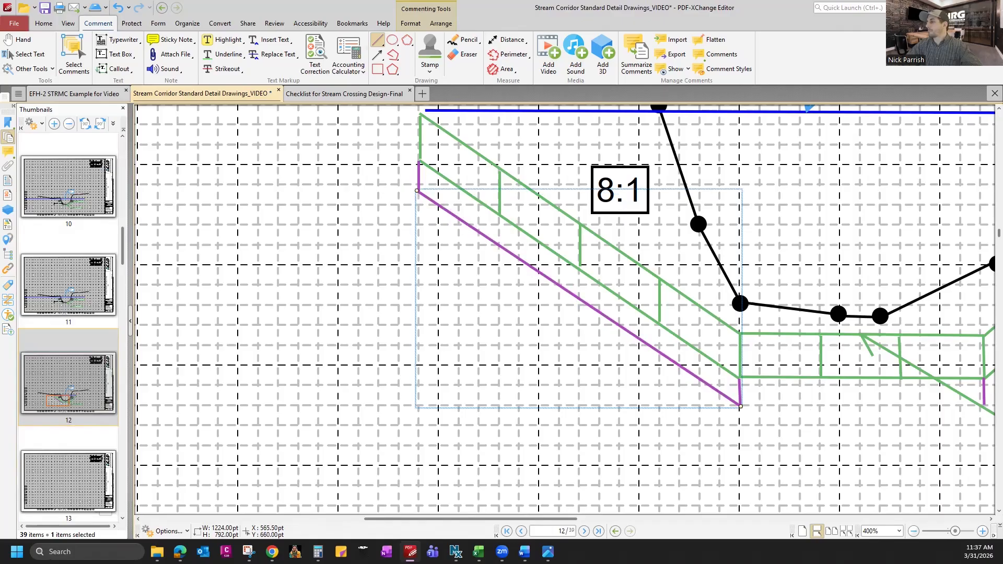
- Close the bedding outline with a purple line beneath the slat rectangle and another up the 6:1 slope to its outer end
left_click_drag(566, 518, 673, 519)
left_click_drag(311, 409, 554, 406)
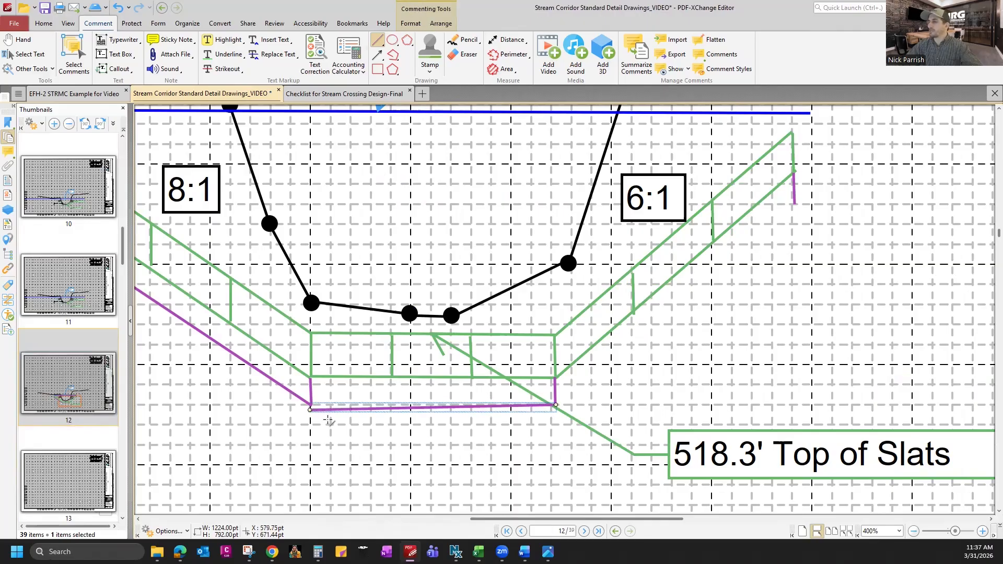
left_click_drag(310, 410, 311, 406)
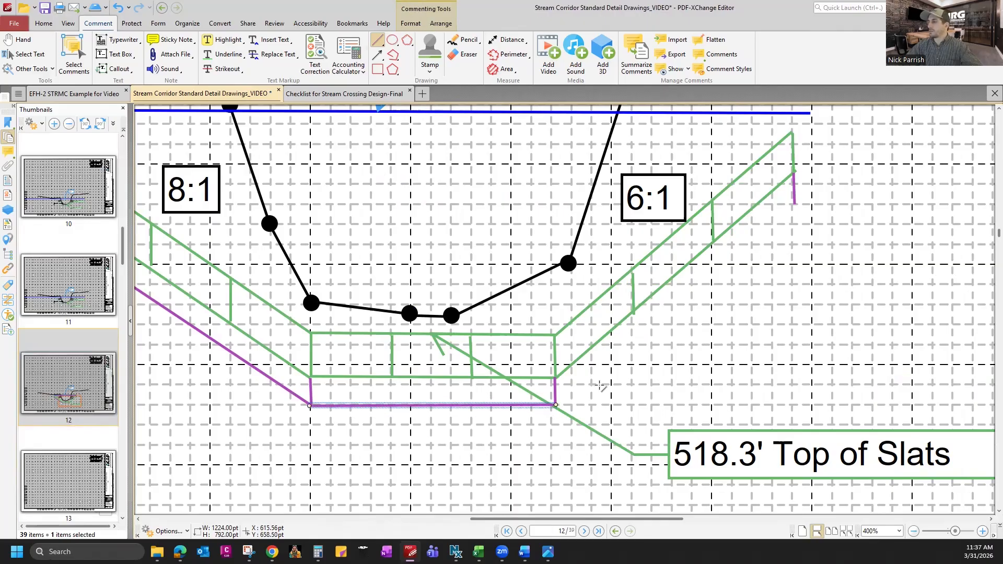
left_click_drag(561, 404, 795, 203)
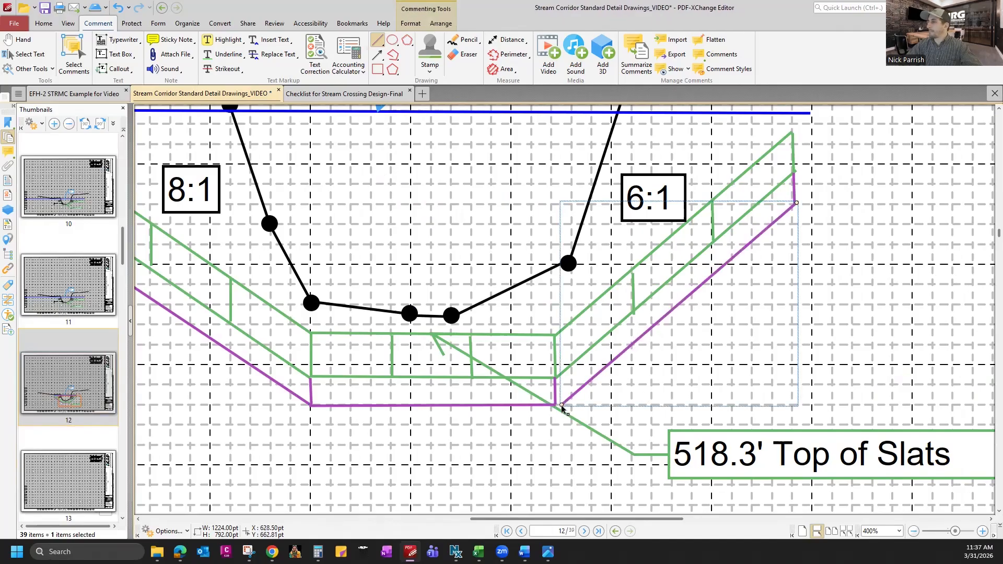
left_click_drag(558, 407, 555, 407)
left_click(595, 410)
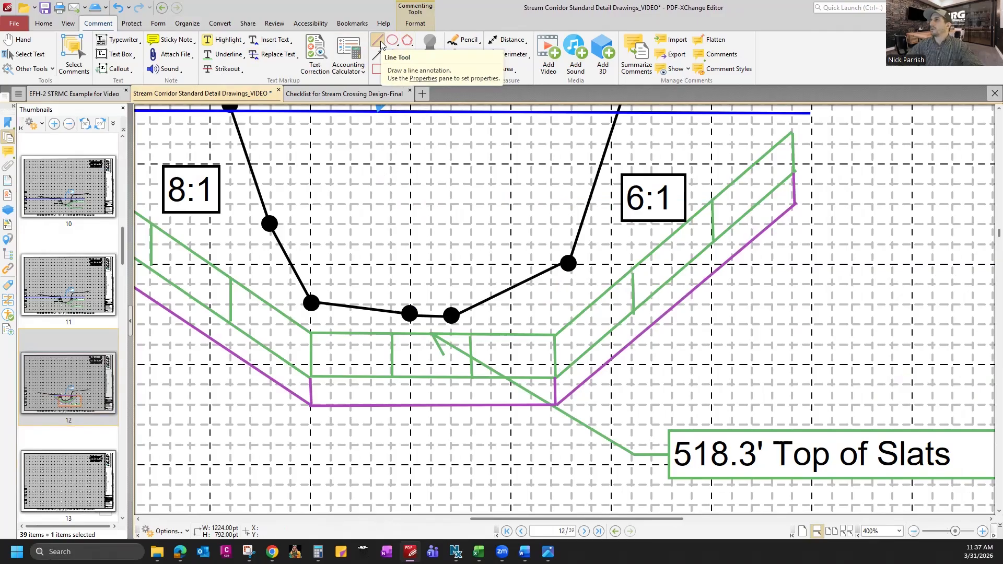
- Draw indigo lines just below the purple bedding outline, along the 6:1 slope, the flat bottom and the lower part of the 8:1 slope
left_click(68, 23)
left_click(96, 24)
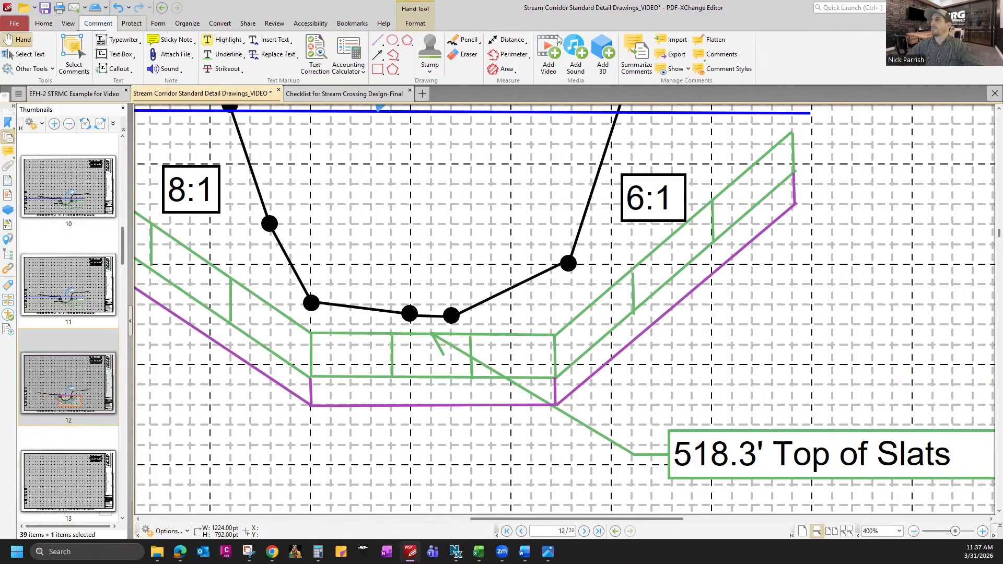
left_click(380, 45)
left_click(382, 45)
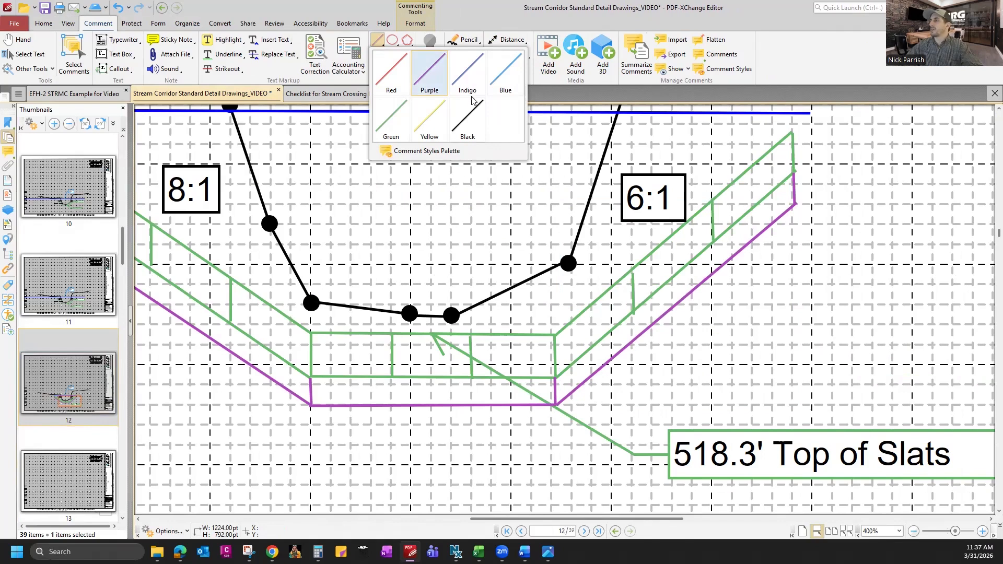
left_click(469, 67)
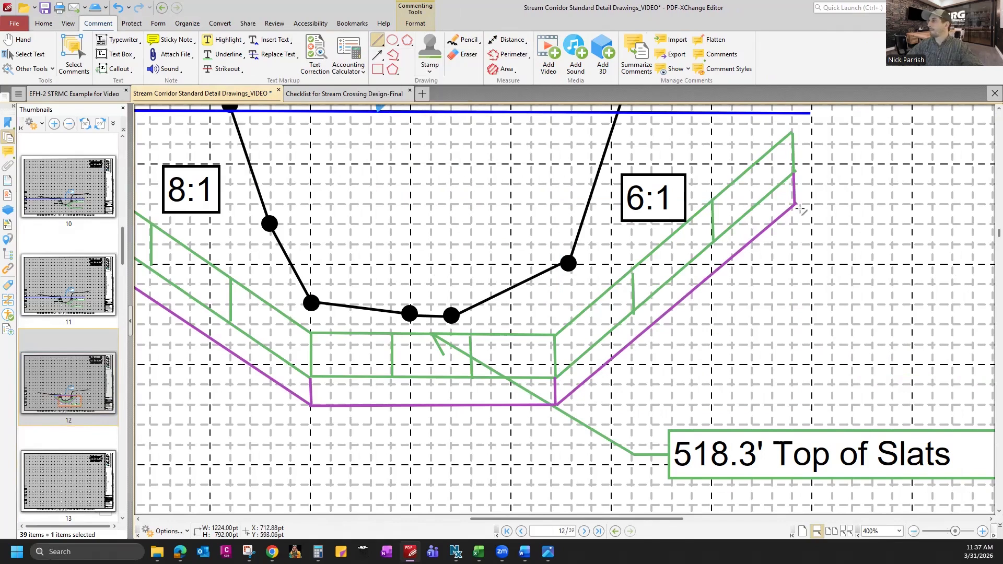
left_click_drag(794, 218, 307, 412)
left_click_drag(306, 414, 138, 314)
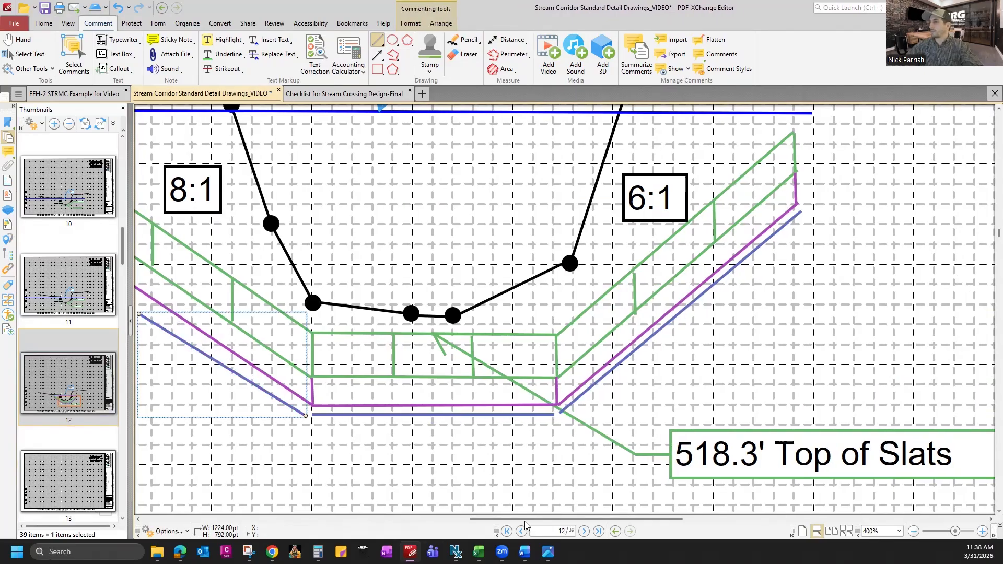
- Extend the 8:1 slope's indigo line to the bedding's outer end, and join the sloped indigo lines to the bottom line at both corners
left_click(443, 519)
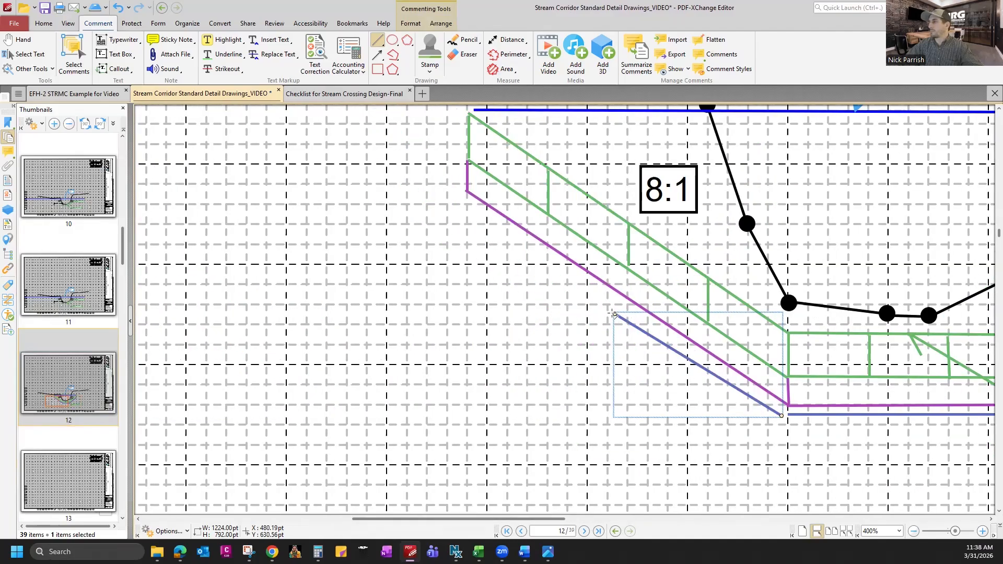
left_click_drag(614, 314, 463, 198)
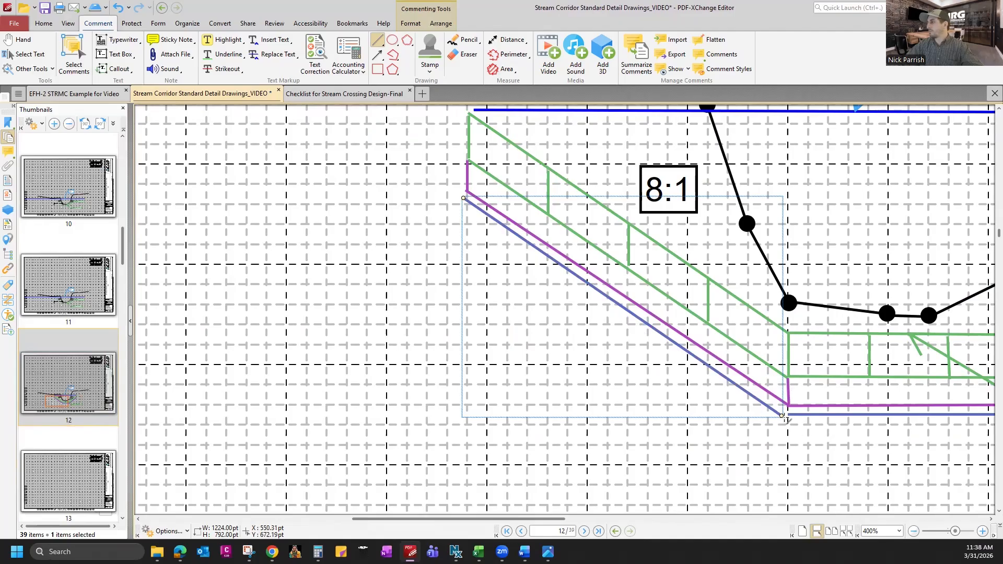
left_click_drag(781, 418, 787, 415)
left_click_drag(555, 517, 655, 520)
left_click(653, 393)
left_click_drag(624, 414, 619, 415)
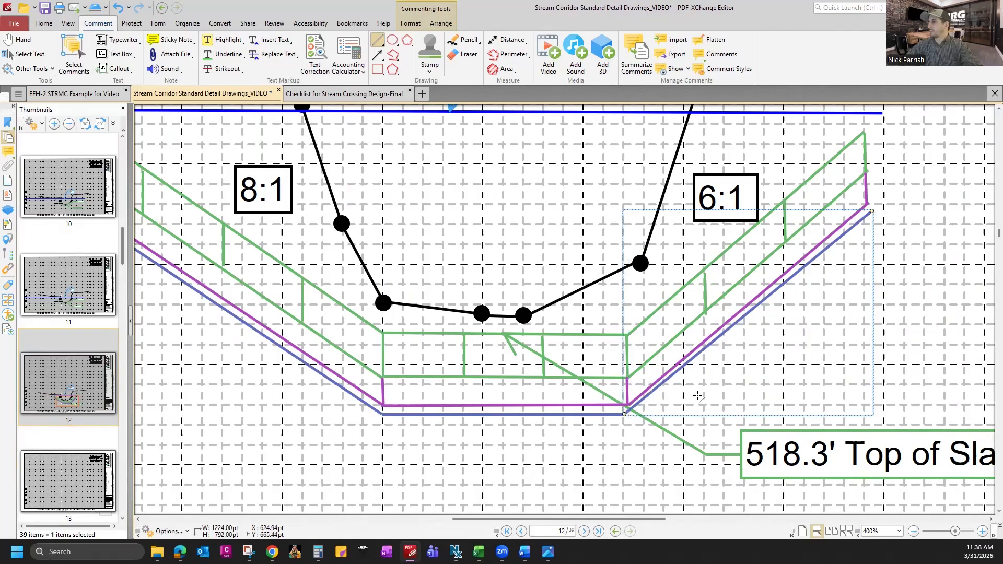
- Examine the whole cross-section at 200% zoom, including the ground line beyond the 8:1 slope's outer end
scroll(799, 292, "up", 4)
scroll(783, 240, "up", 3)
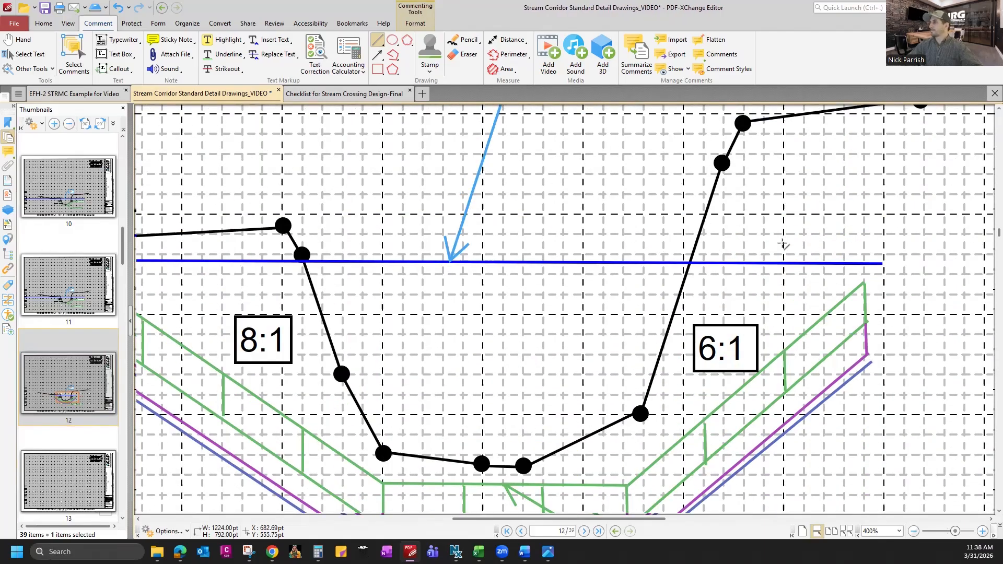
left_click(913, 530)
left_click(913, 531)
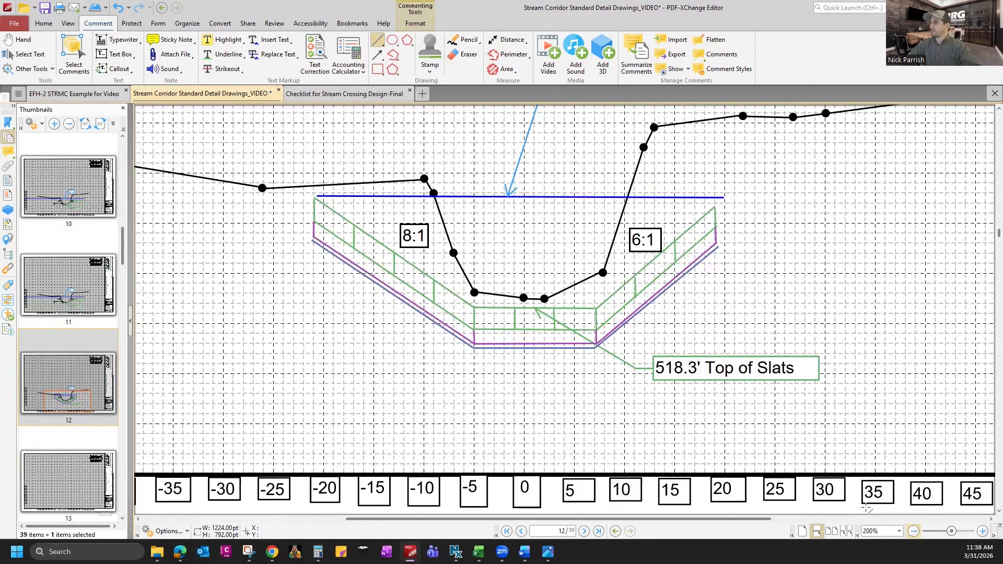
scroll(272, 366, "up", 1)
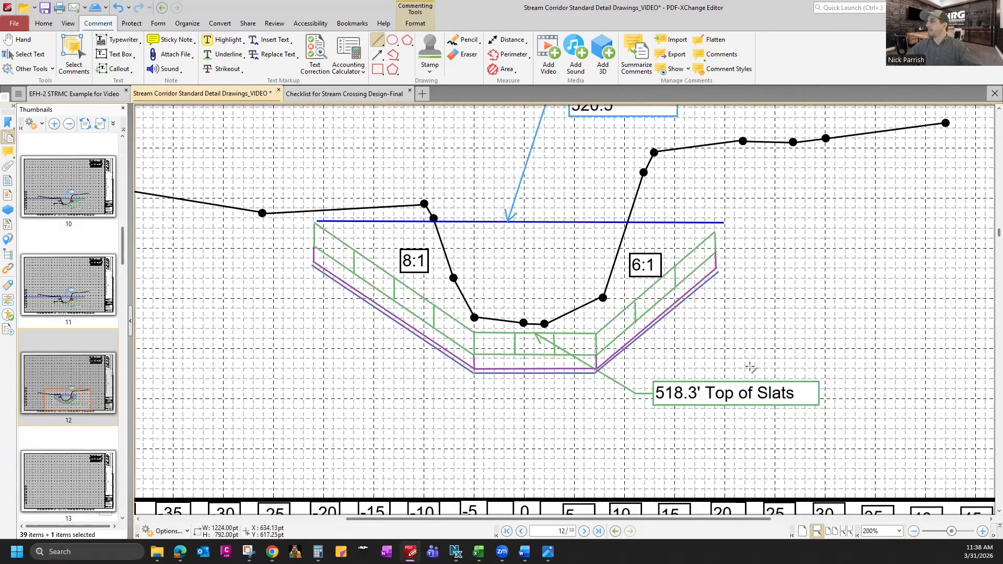
scroll(762, 261, "up", 1)
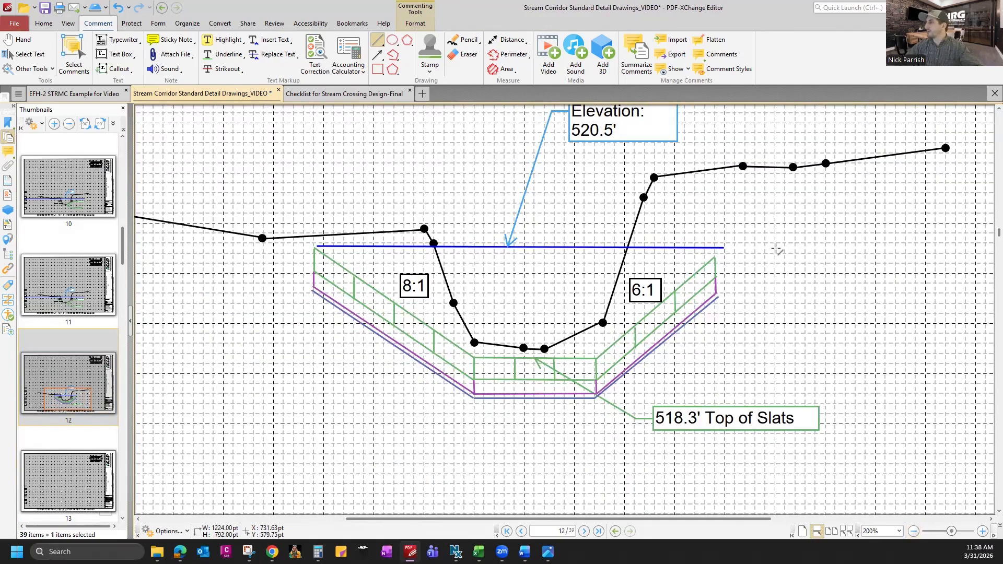
middle_click(776, 240)
key("Escape")
left_click_drag(760, 519, 772, 519)
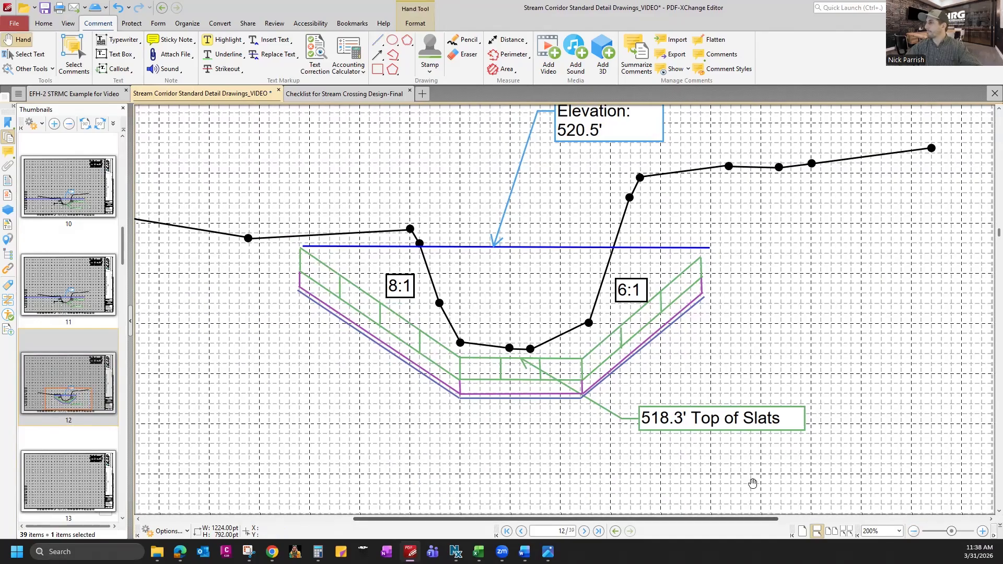
left_click_drag(287, 252, 424, 252)
left_click_drag(397, 256, 397, 255)
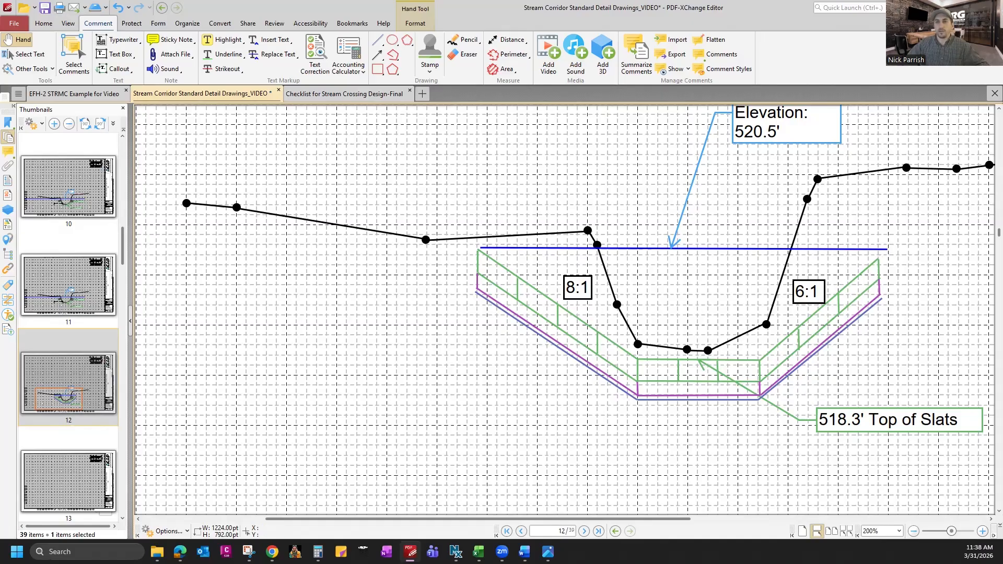
left_click_drag(443, 271, 457, 270)
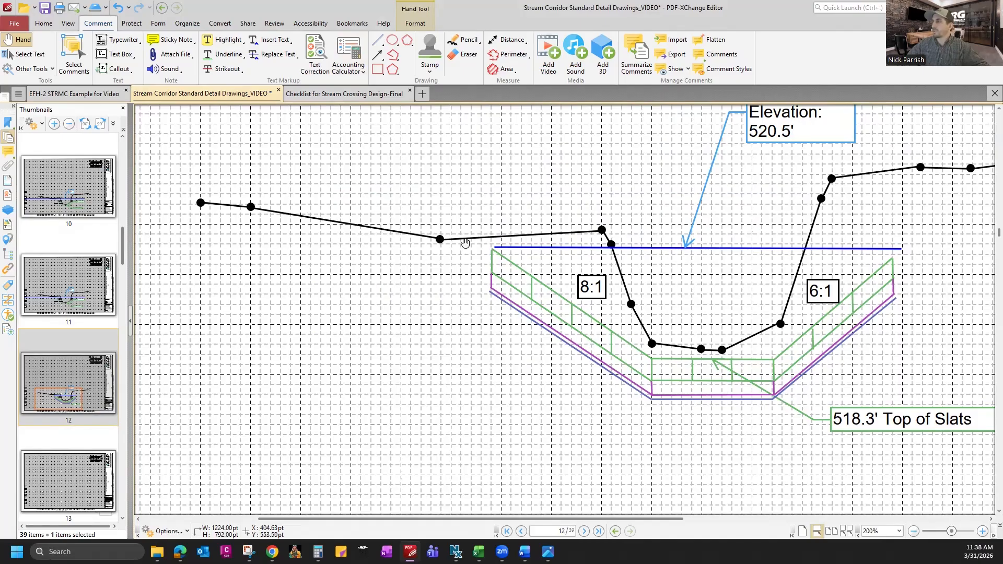
- Draw a purple line from the 8:1 slope's upper outer slat corner to the second ground point from the far end of that bank
left_click(377, 43)
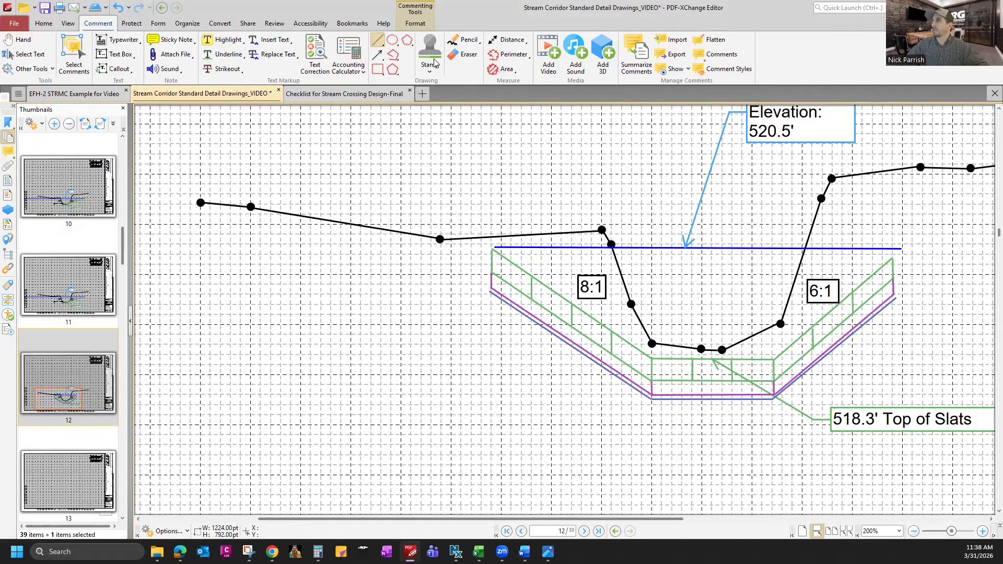
left_click(383, 45)
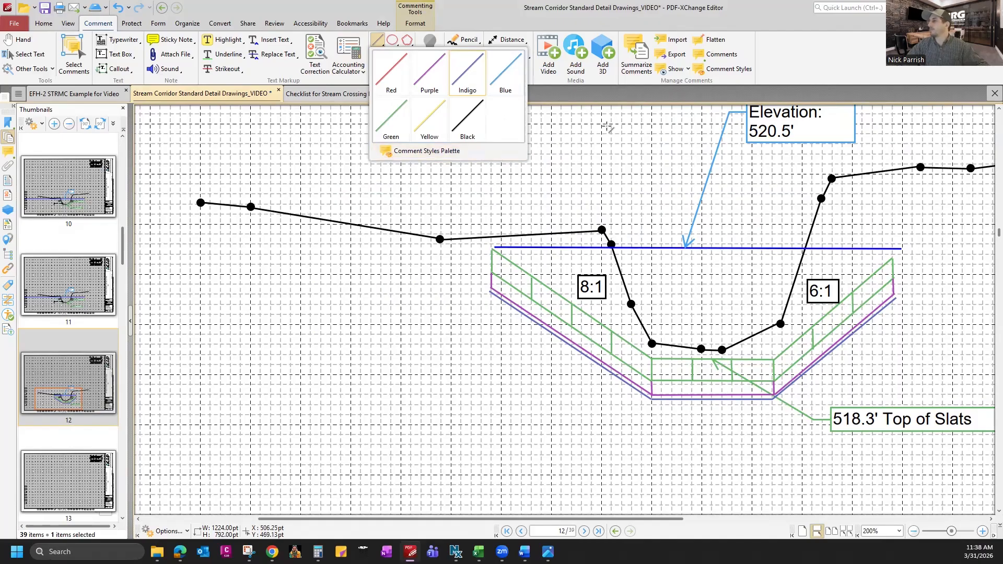
left_click(430, 73)
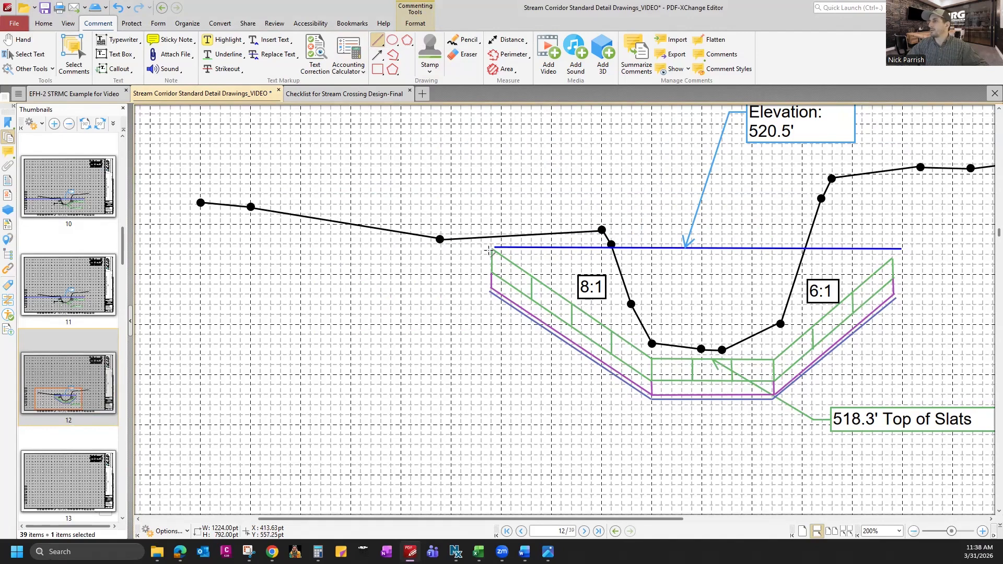
mouse_move(489, 250)
left_mouse_down()
mouse_move(387, 248)
mouse_move(343, 227)
mouse_move(448, 243)
mouse_move(264, 230)
mouse_move(250, 207)
left_mouse_up()
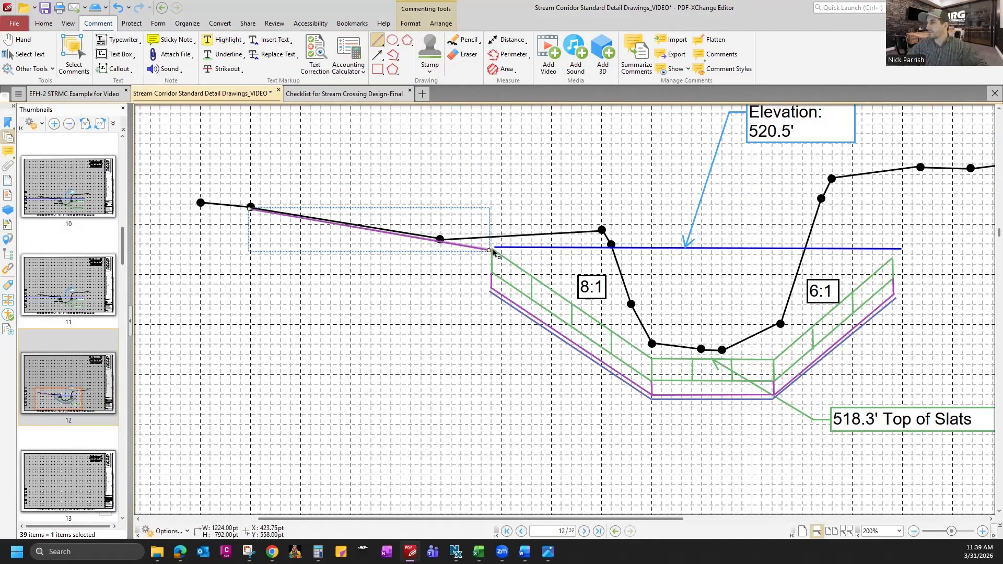
- Measure the horizontal length of the new purple line with a black Distance dimension at the 1"=10' scale, and undo the dimension
left_click(514, 40)
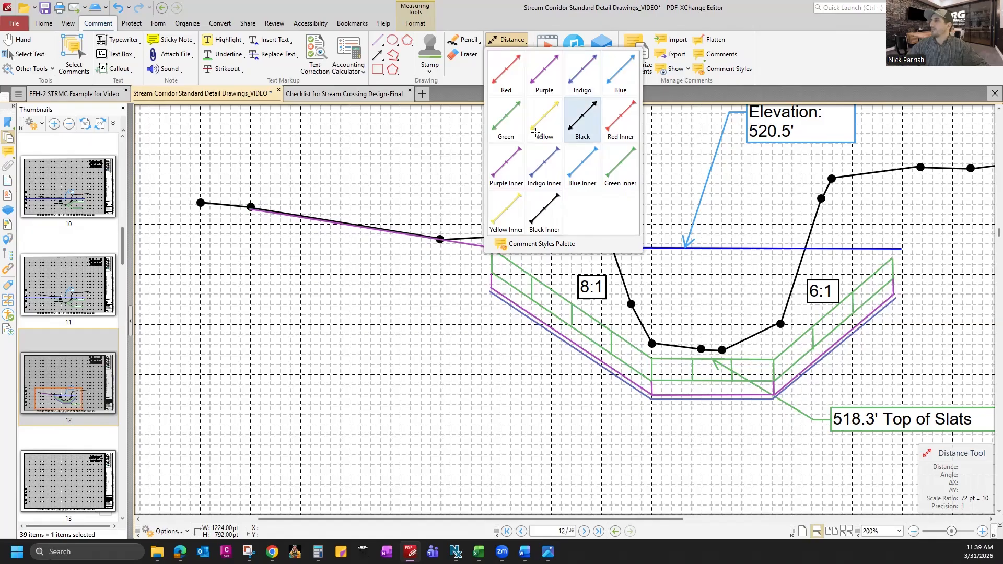
left_click(582, 117)
right_click(427, 165)
mouse_move(543, 169)
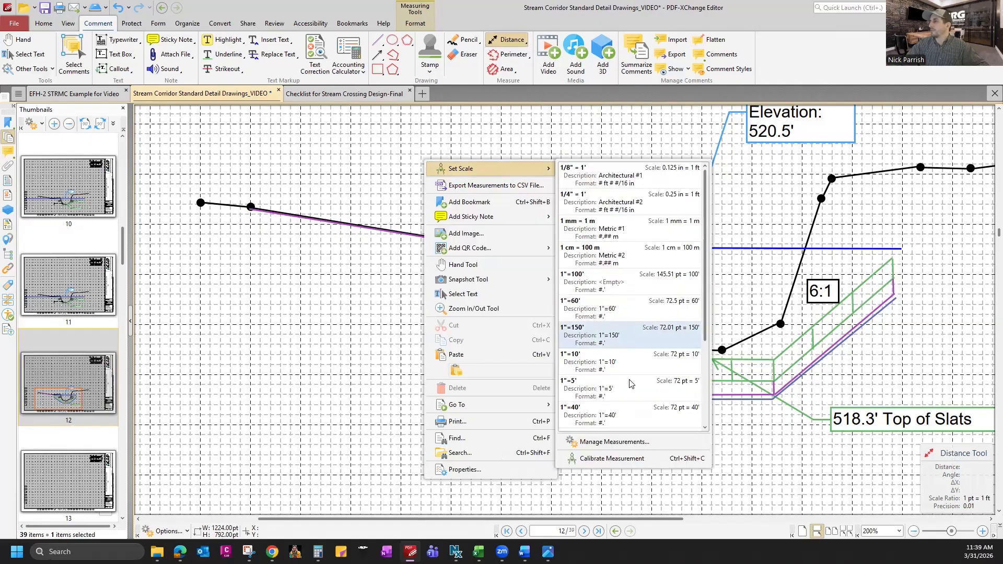
left_click(622, 361)
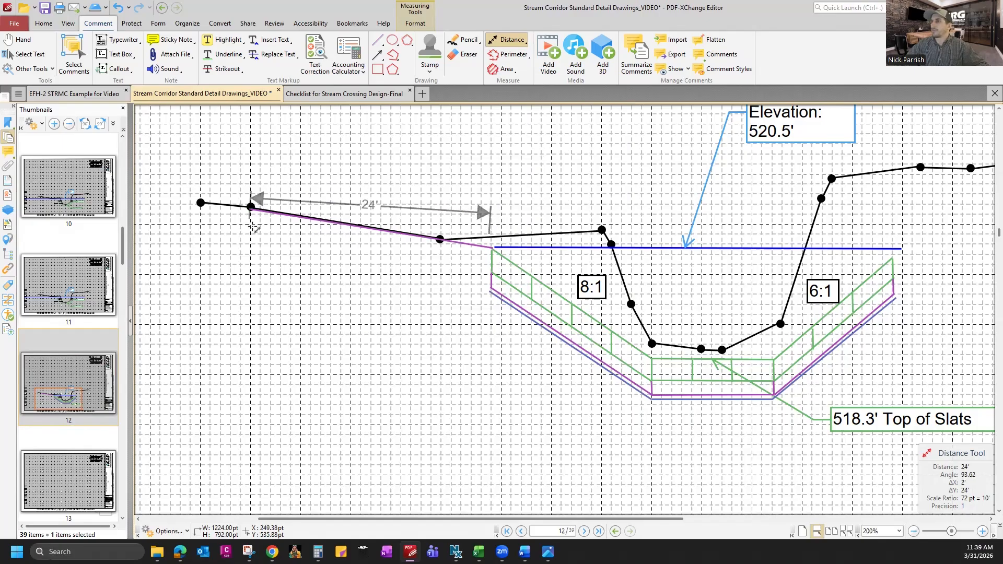
left_click(251, 220)
left_click(531, 171)
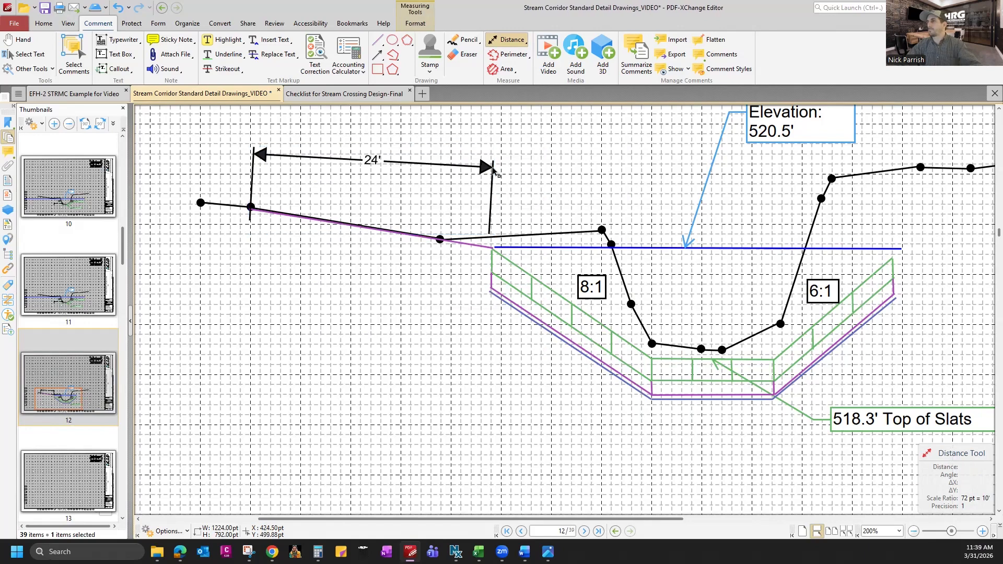
key("ctrl+z")
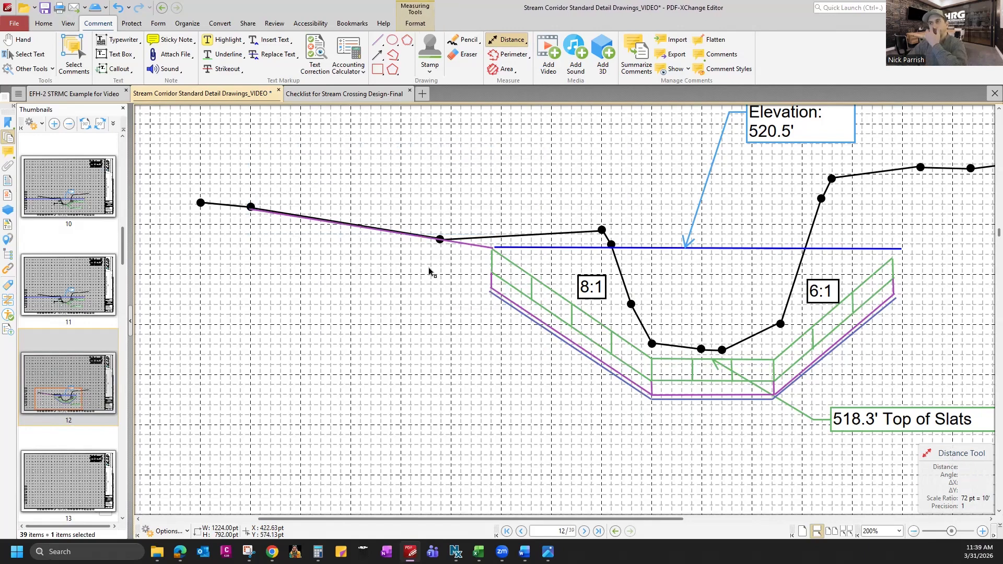
- Draw a purple line from the 6:1 slope's upper outer slat corner to the second ground point from the far end of that bank
scroll(251, 254, "right", 1)
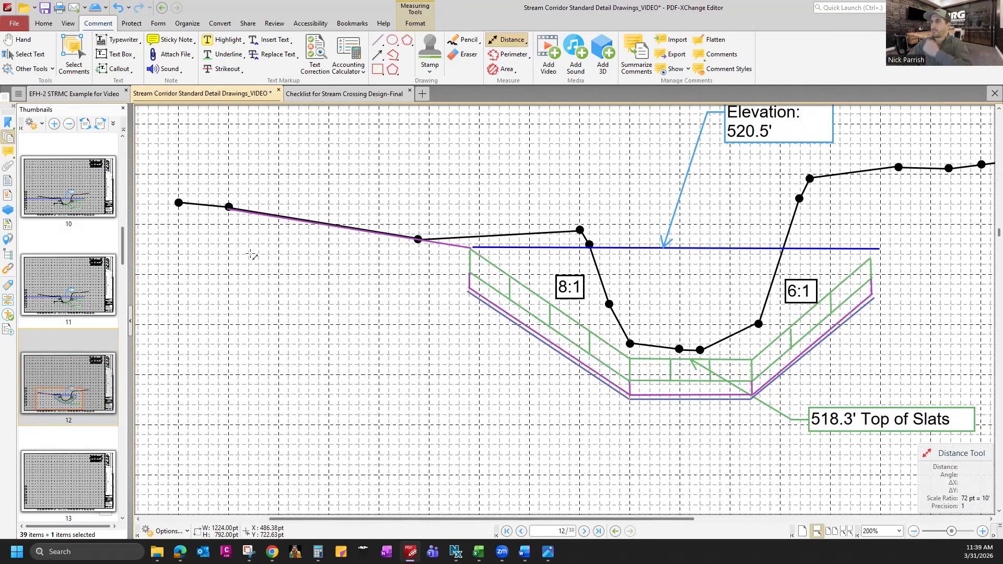
left_click_drag(615, 521, 756, 521)
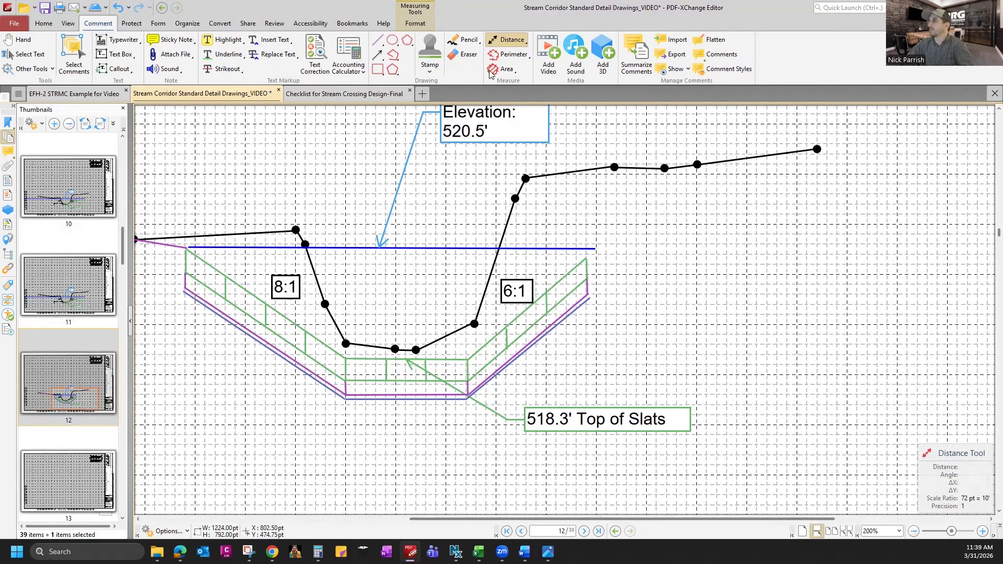
left_click(378, 42)
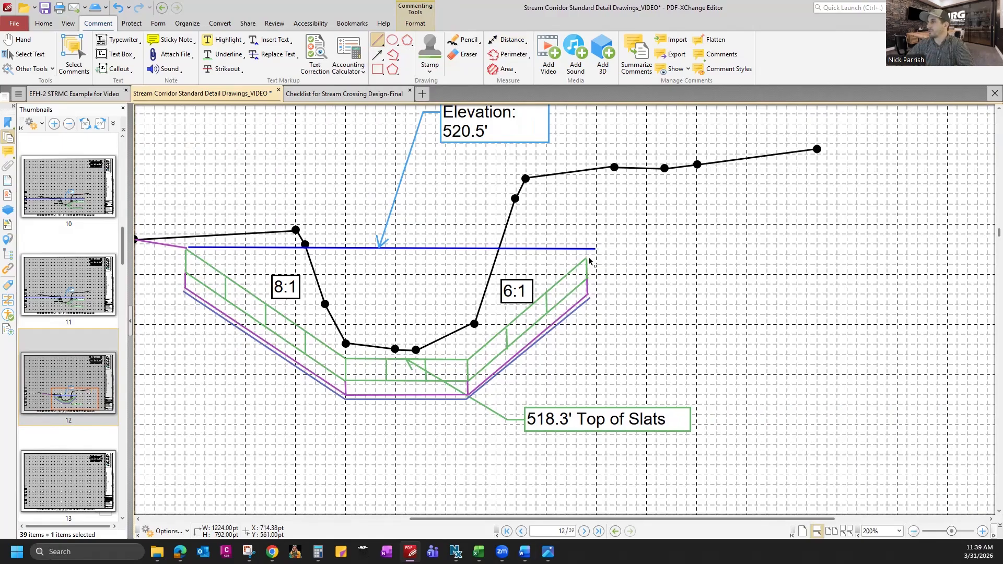
left_click_drag(594, 259, 697, 165)
left_click_drag(586, 260, 585, 260)
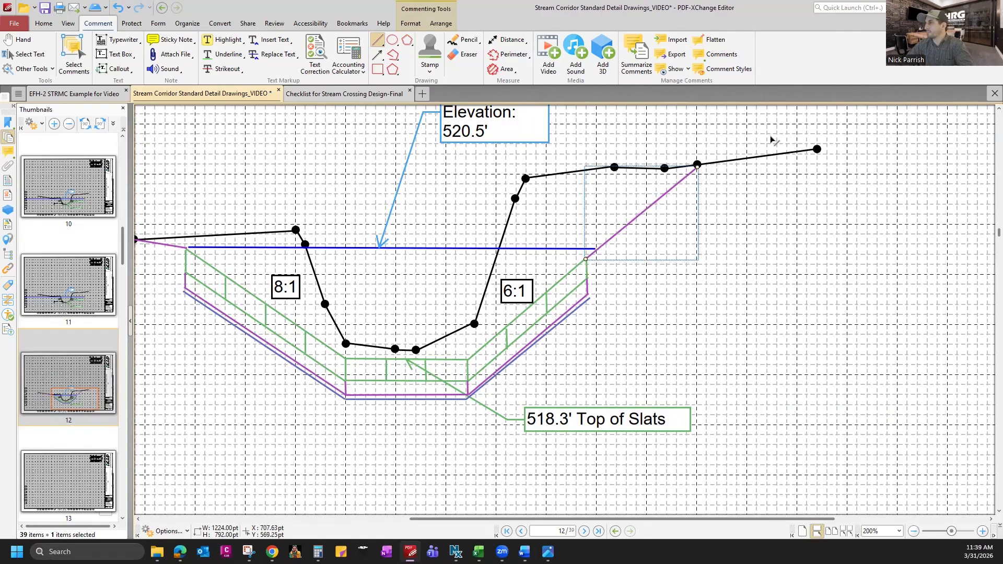
left_click_drag(698, 167, 697, 165)
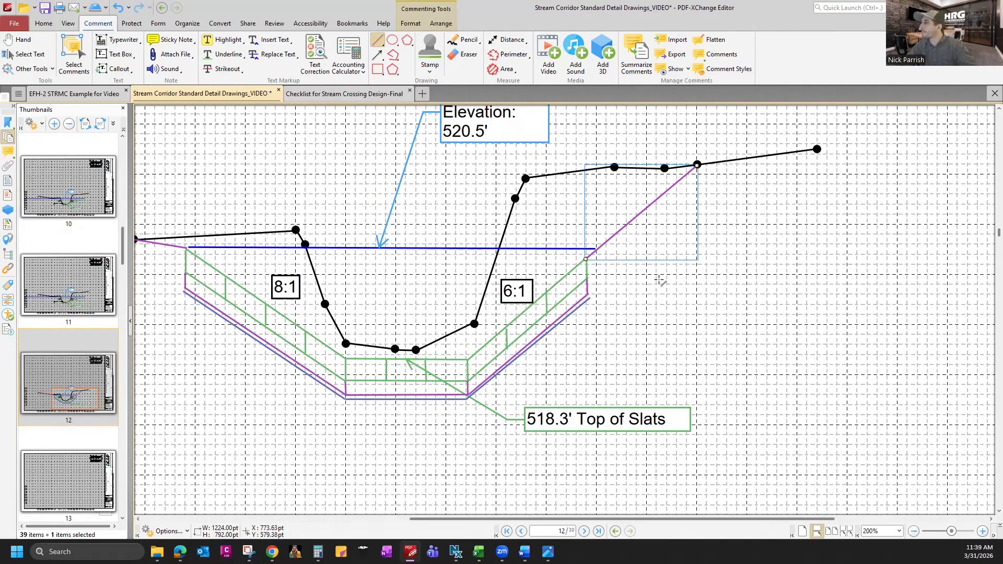
left_click(624, 284)
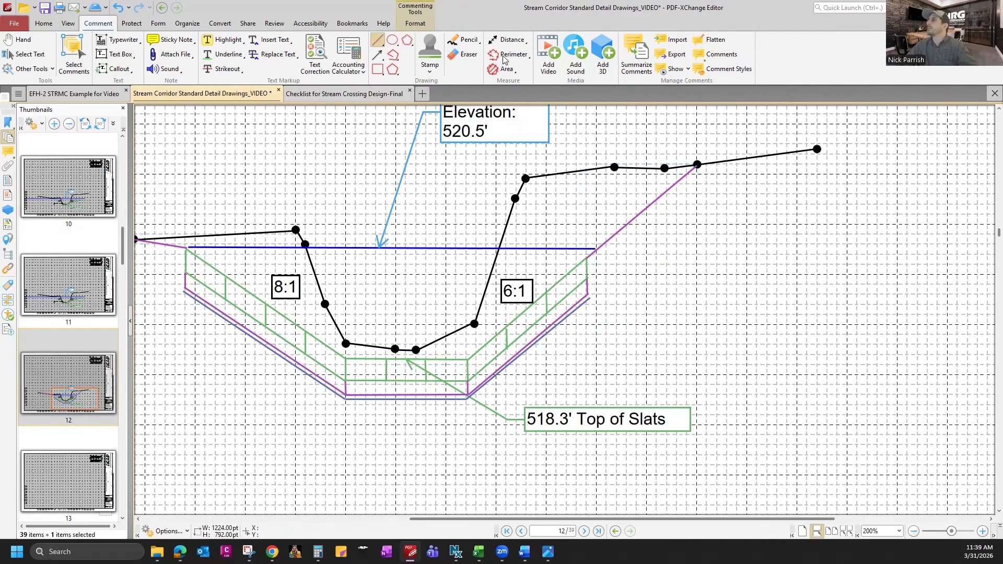
- Measure the horizontal length of the 6:1 side's purple approach line with a Distance dimension, and delete the dimension
left_click(505, 42)
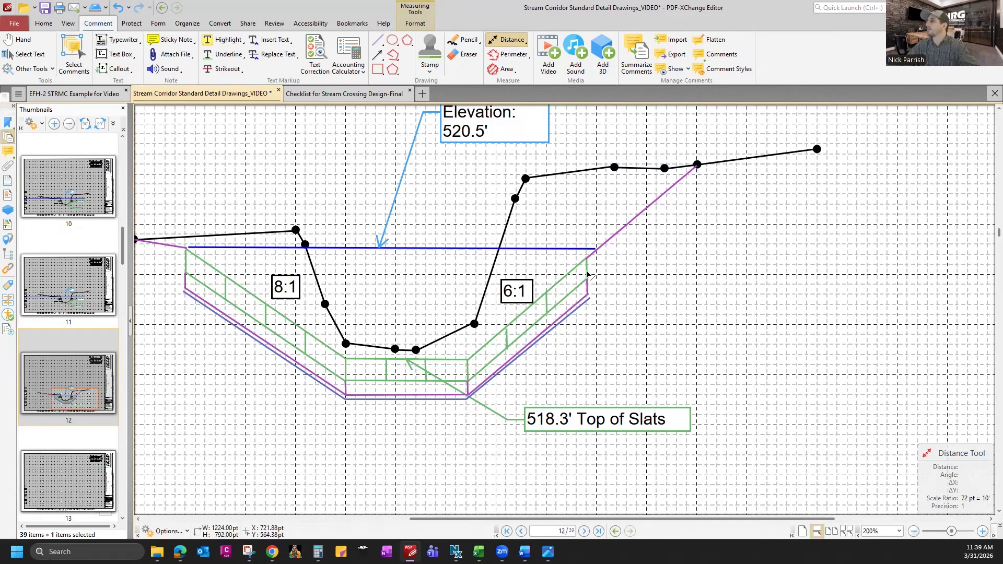
left_click(585, 235)
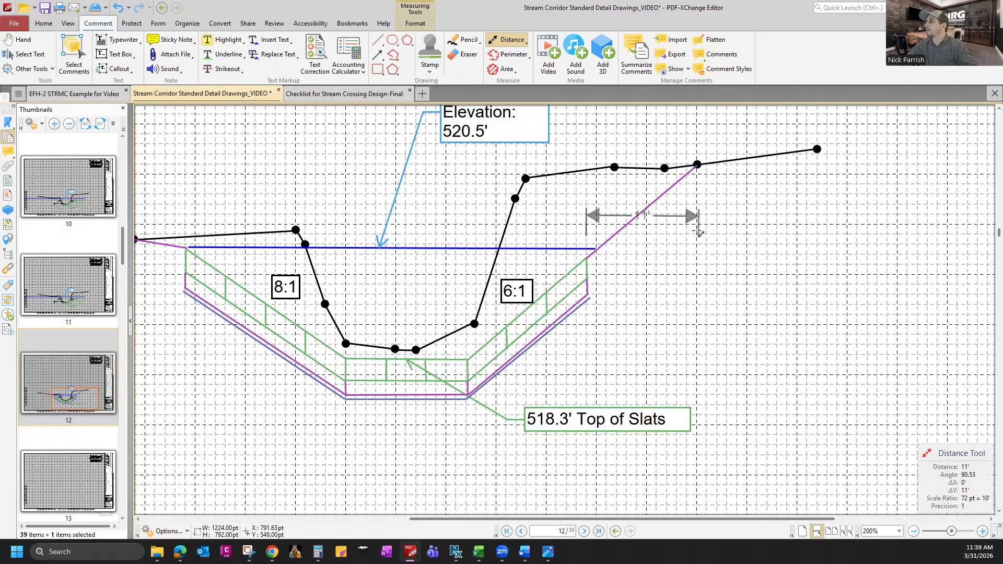
left_click(698, 236)
left_click(688, 138)
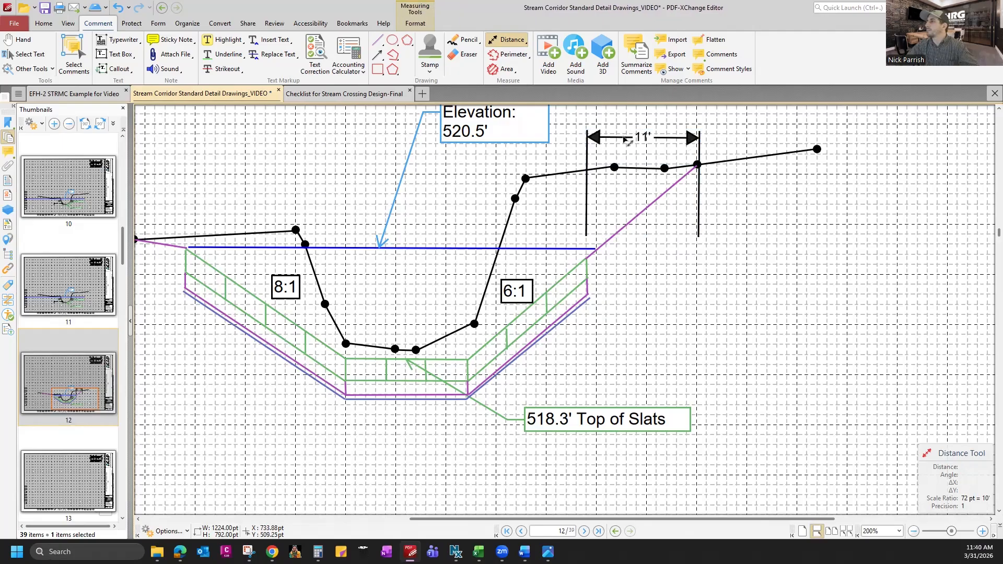
key("Escape")
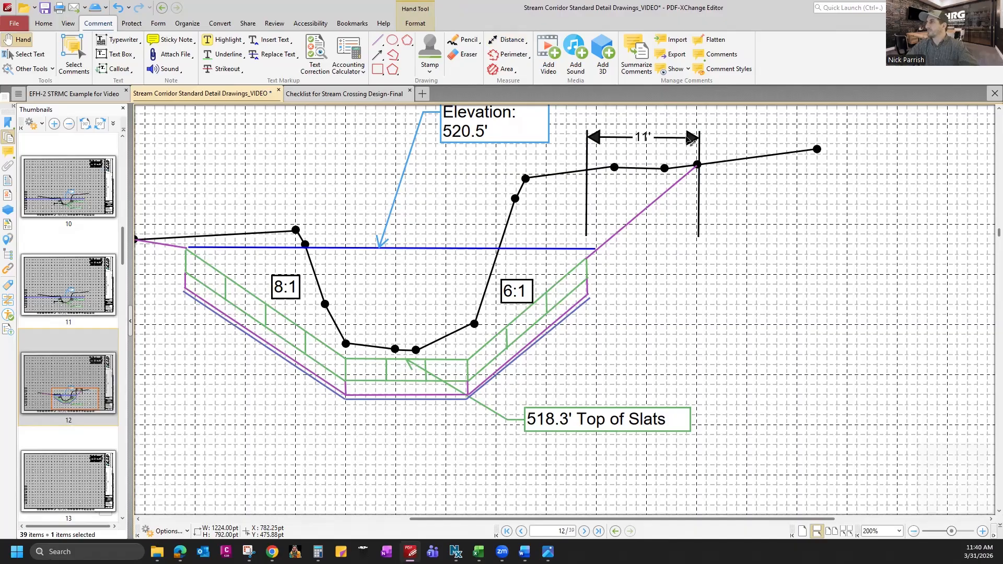
left_click(689, 139)
key("Delete")
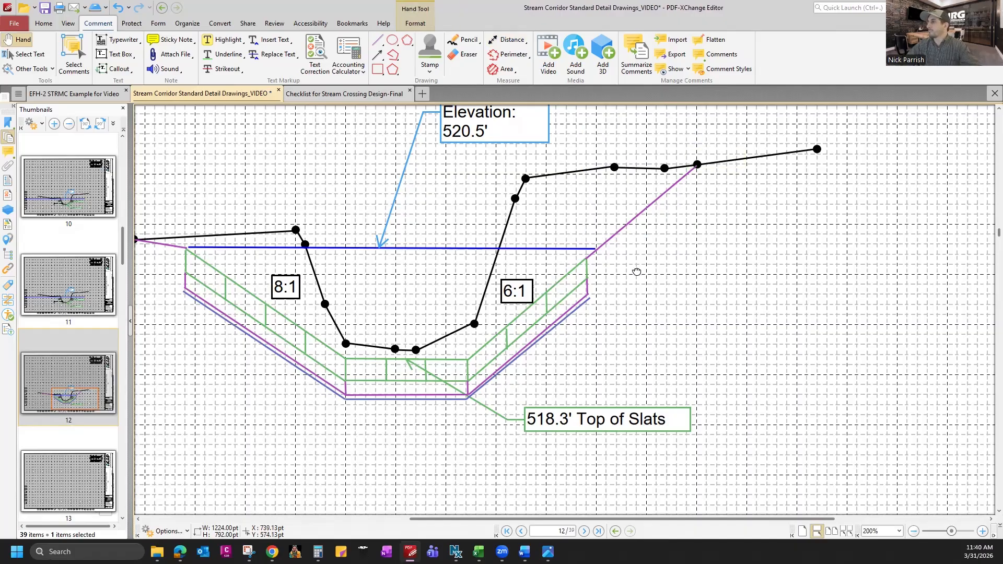
- Examine both purple approach lines, the slat and bedding outlines, and the horizontal offset scale below the cross-section, ending at 125% zoom
left_click_drag(638, 273, 629, 298)
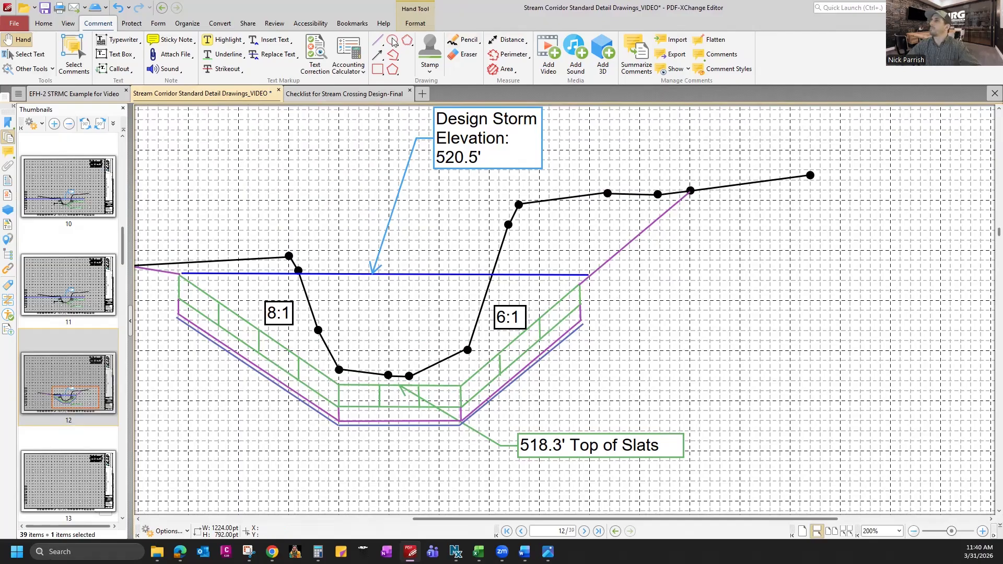
left_click(377, 40)
key("Escape")
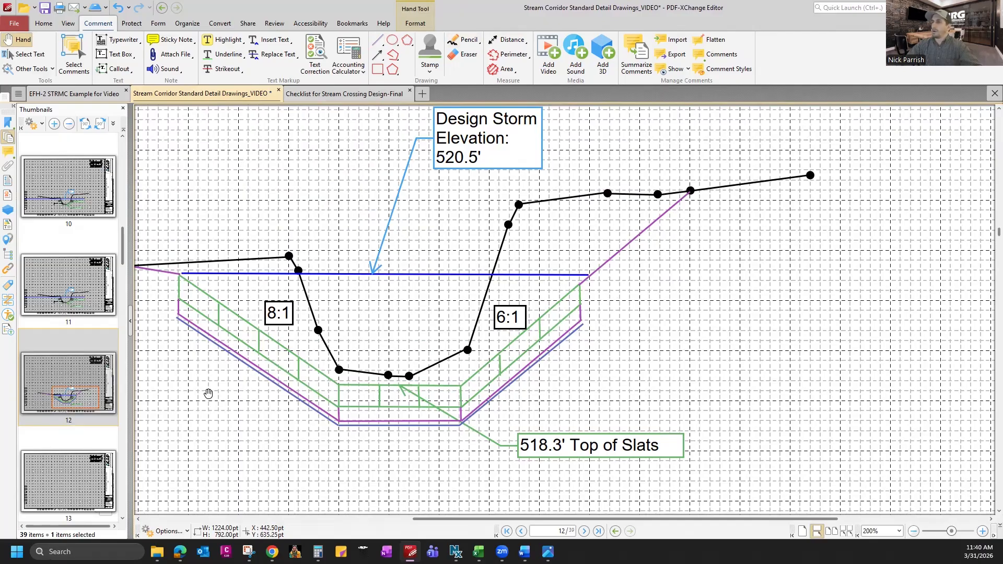
left_click_drag(274, 387, 456, 369)
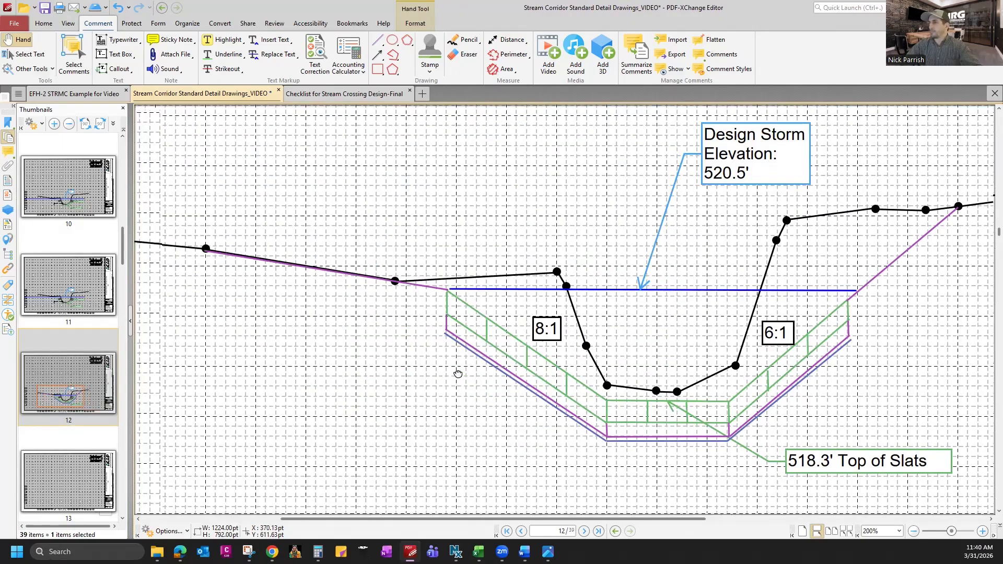
left_click_drag(270, 299, 355, 304)
left_click(498, 291)
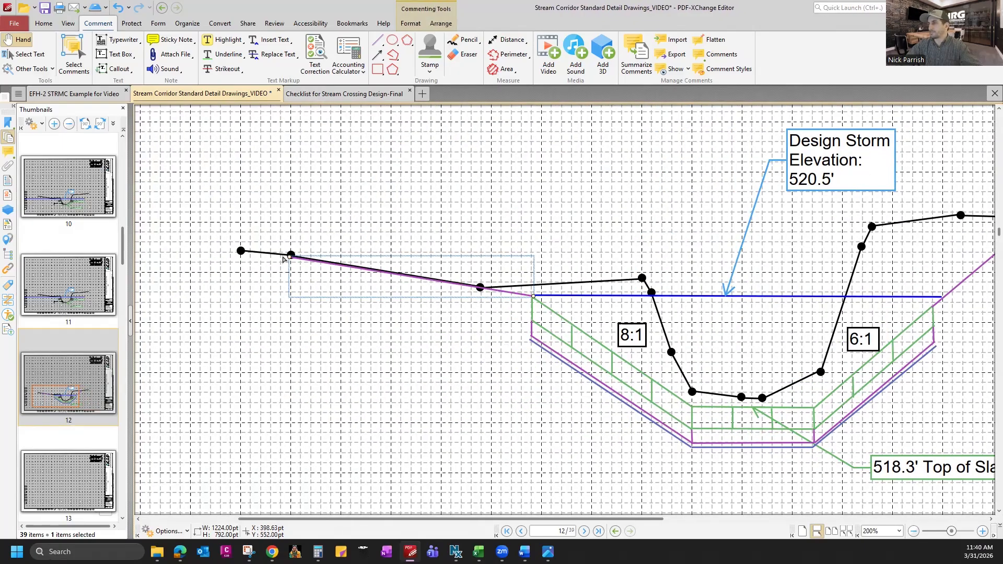
left_click(352, 249)
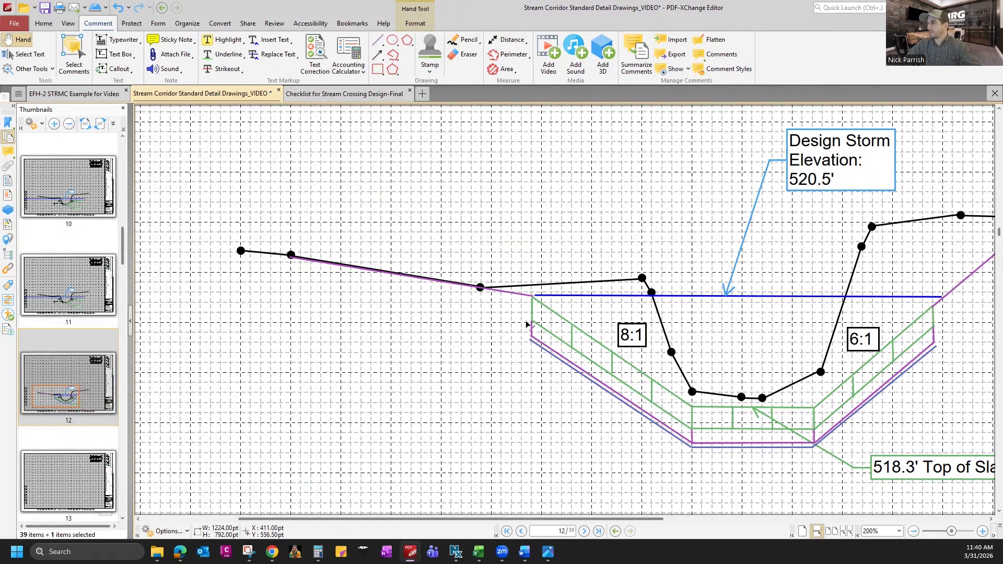
left_click_drag(518, 394, 472, 374)
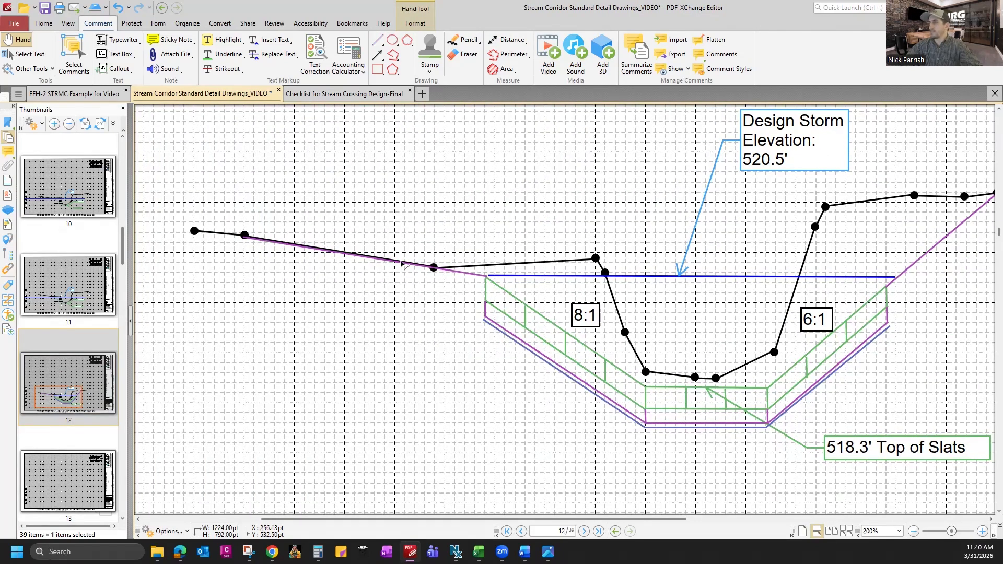
left_click_drag(483, 385, 468, 366)
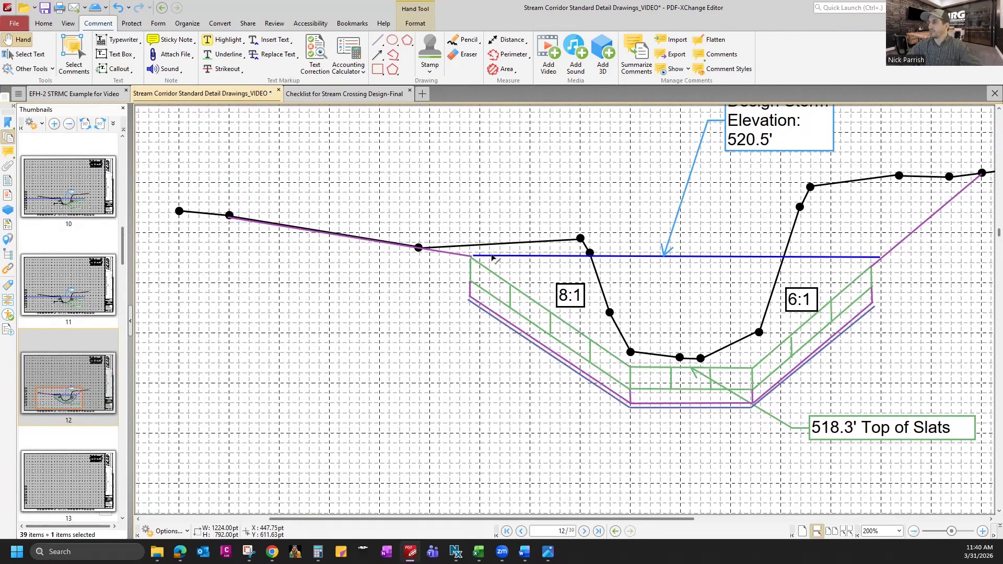
scroll(605, 317, "down", 1)
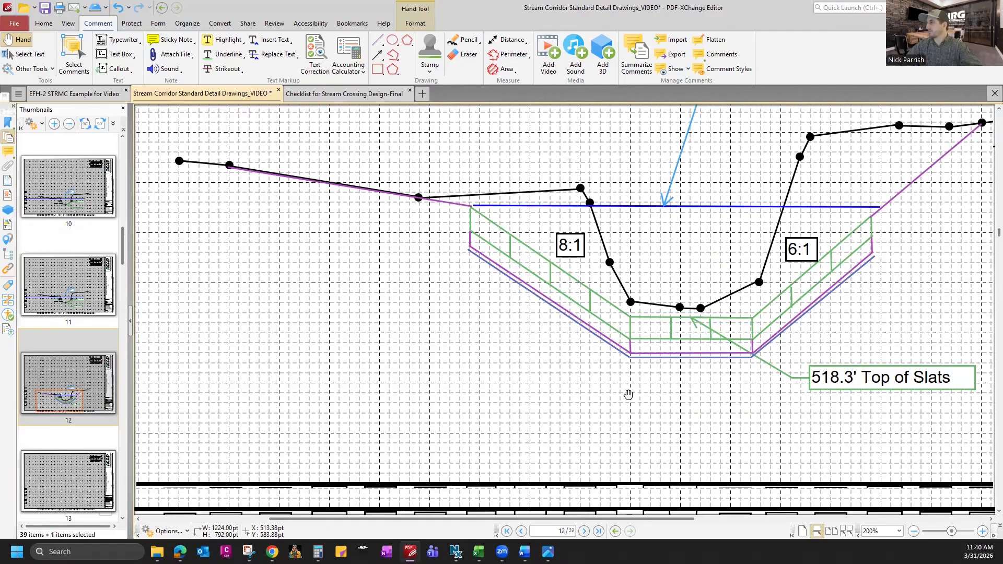
left_click_drag(511, 331, 497, 310)
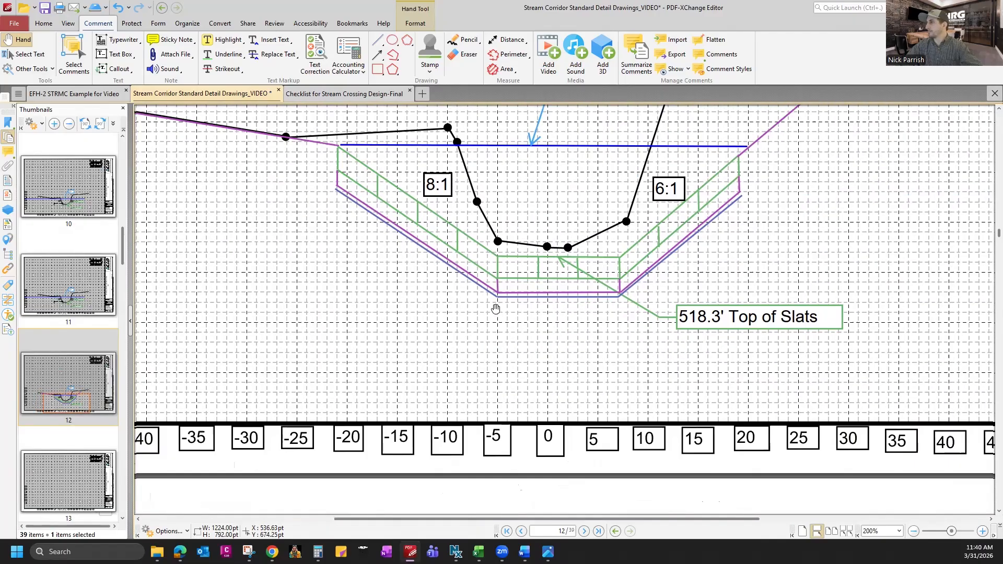
left_click(913, 532)
left_click(913, 532)
mouse_move(817, 251)
left_mouse_down()
mouse_move(799, 274)
mouse_move(805, 290)
left_mouse_up()
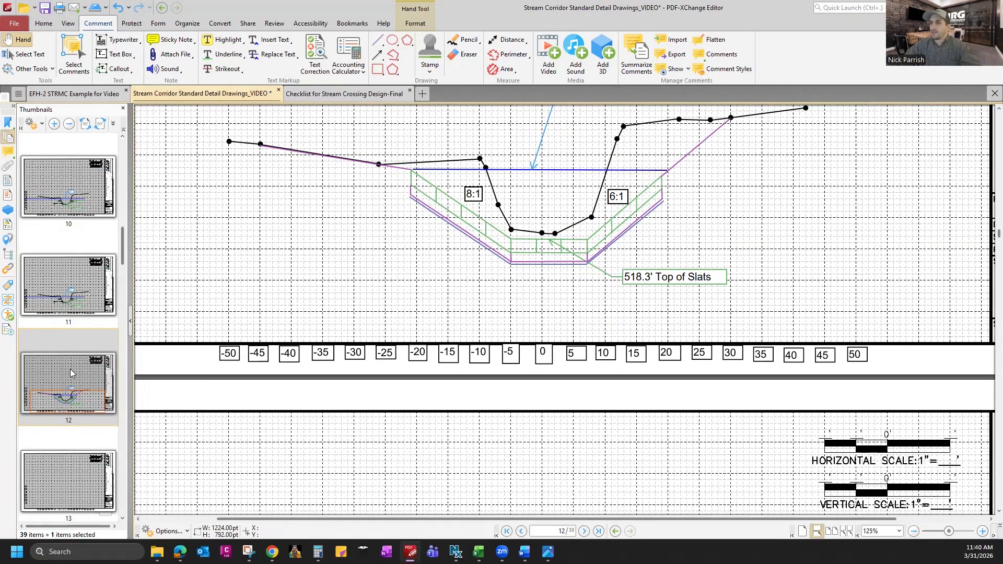
- Find the Crowned Animal Trail and Walkway detail on page 29 and examine its stone layers, geotextile and cross-slope
scroll(66, 367, "down", 7)
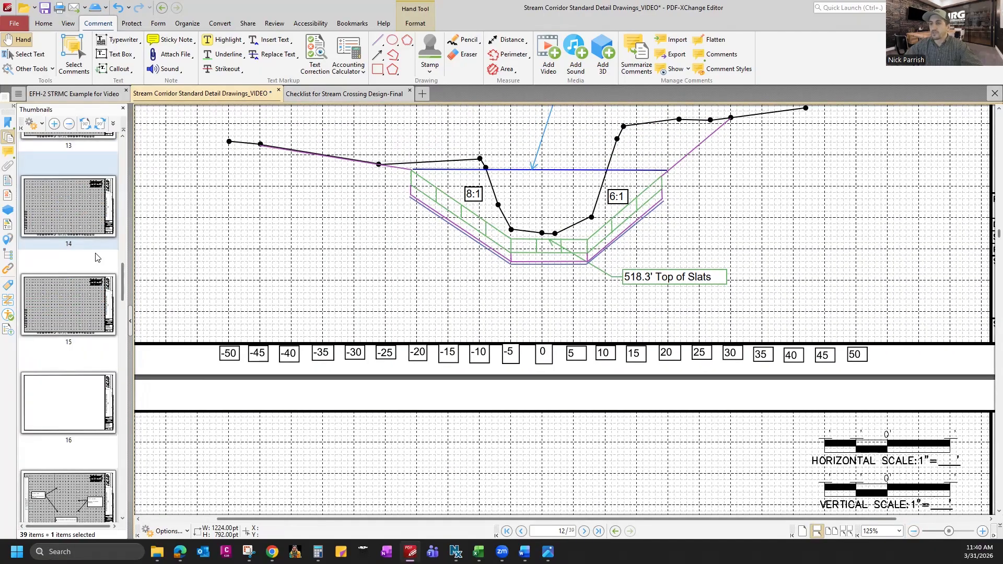
scroll(97, 260, "down", 6)
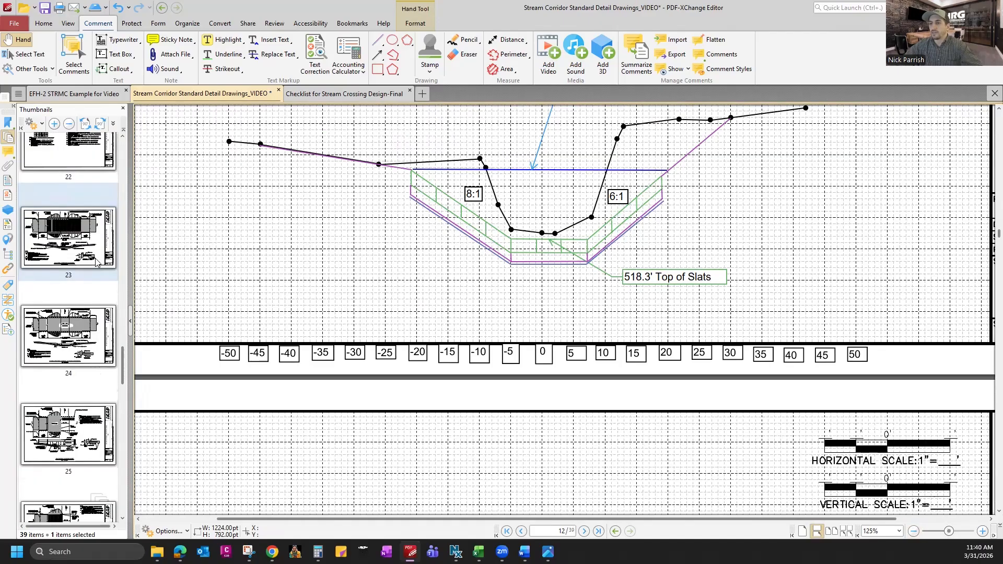
scroll(97, 308, "down", 6)
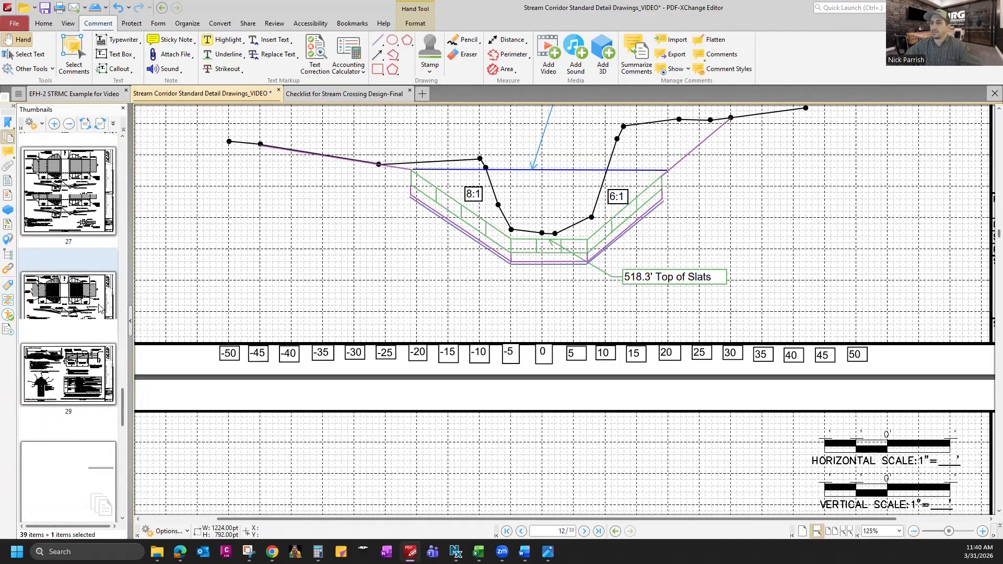
scroll(99, 308, "down", 3)
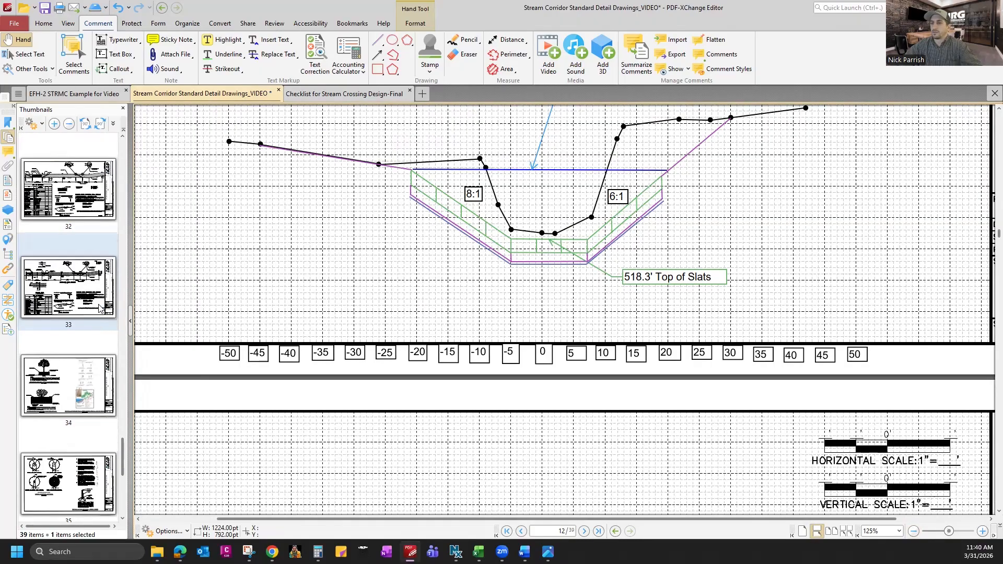
scroll(104, 305, "up", 1)
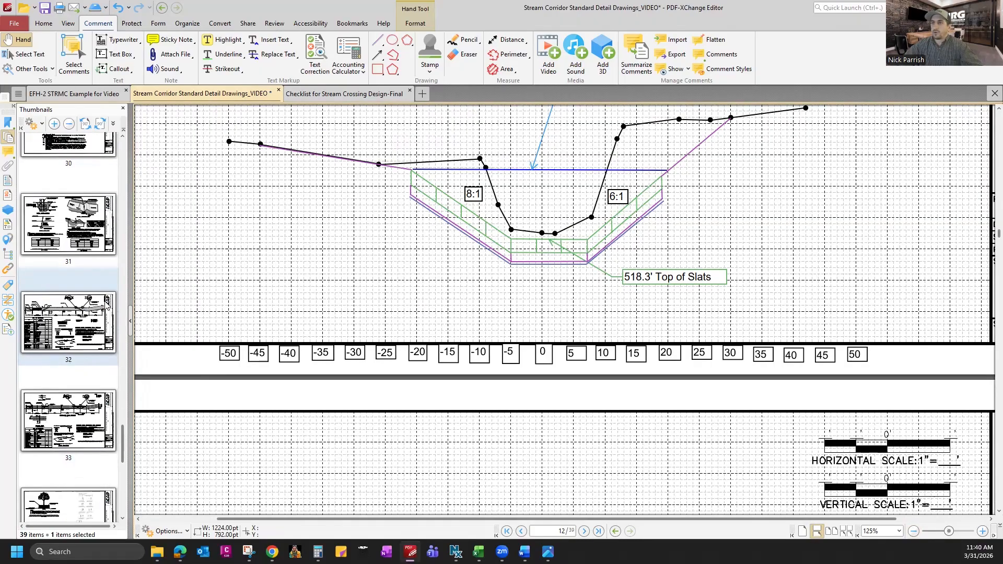
scroll(107, 307, "up", 3)
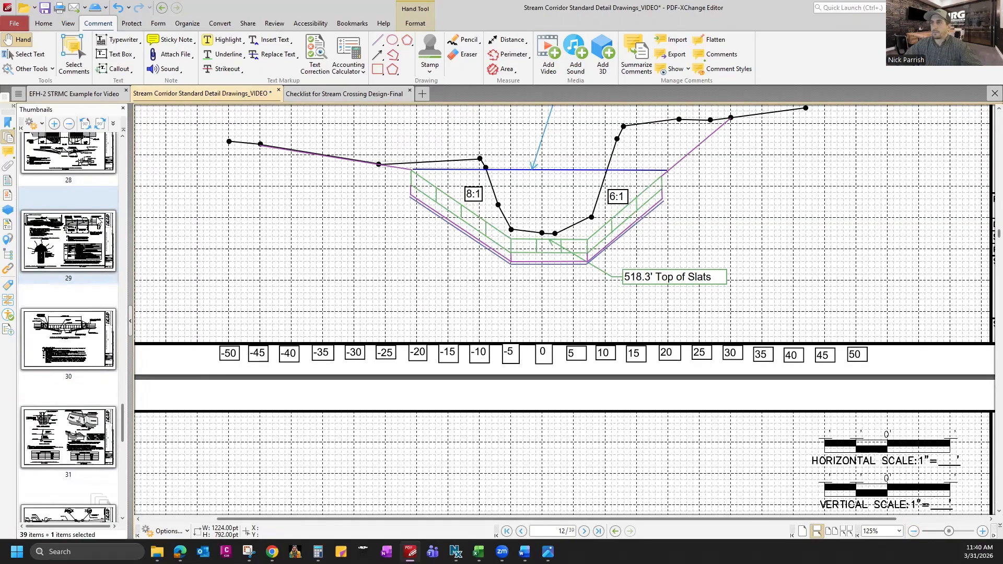
left_click(98, 222)
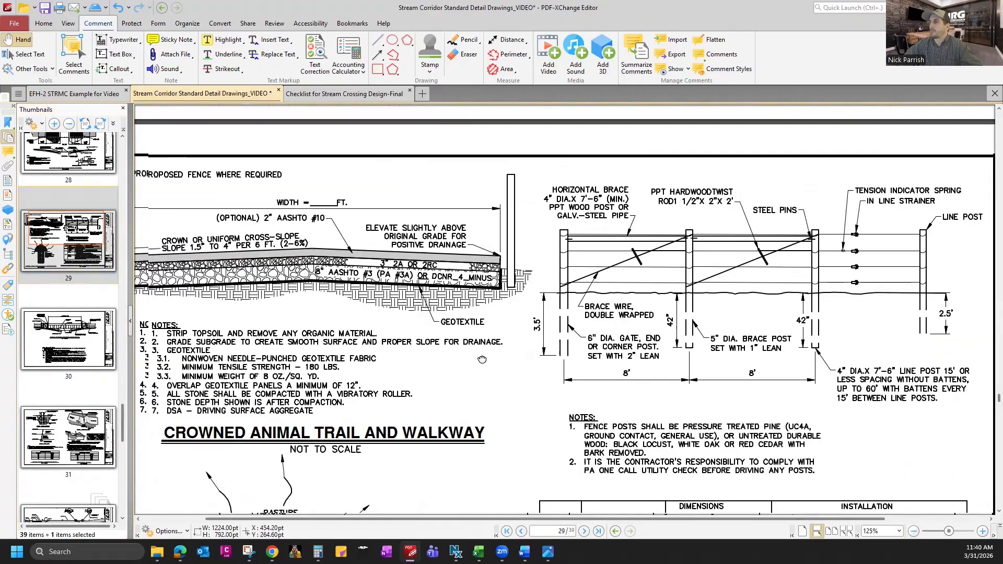
left_click_drag(451, 356, 482, 359)
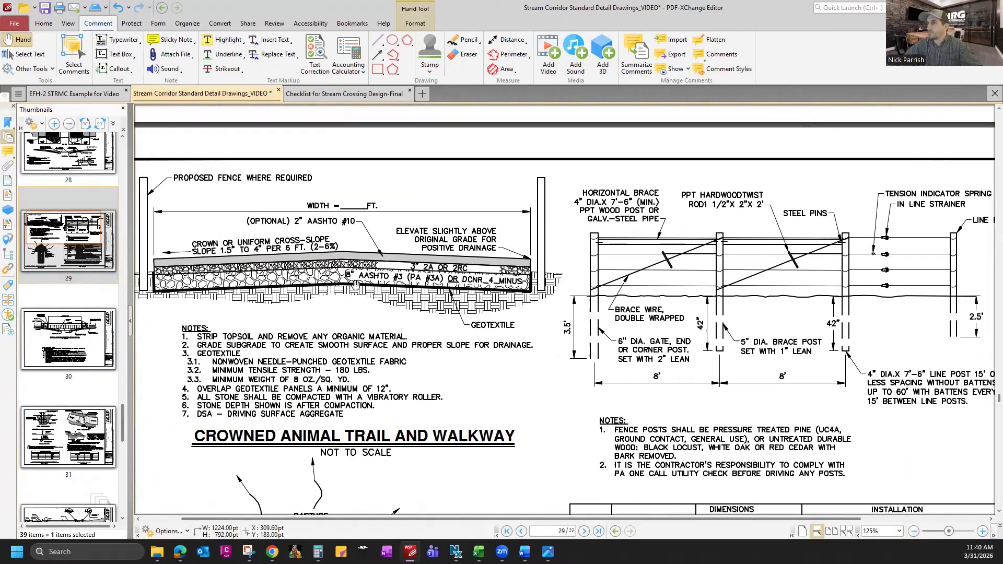
left_click_drag(351, 282, 388, 294)
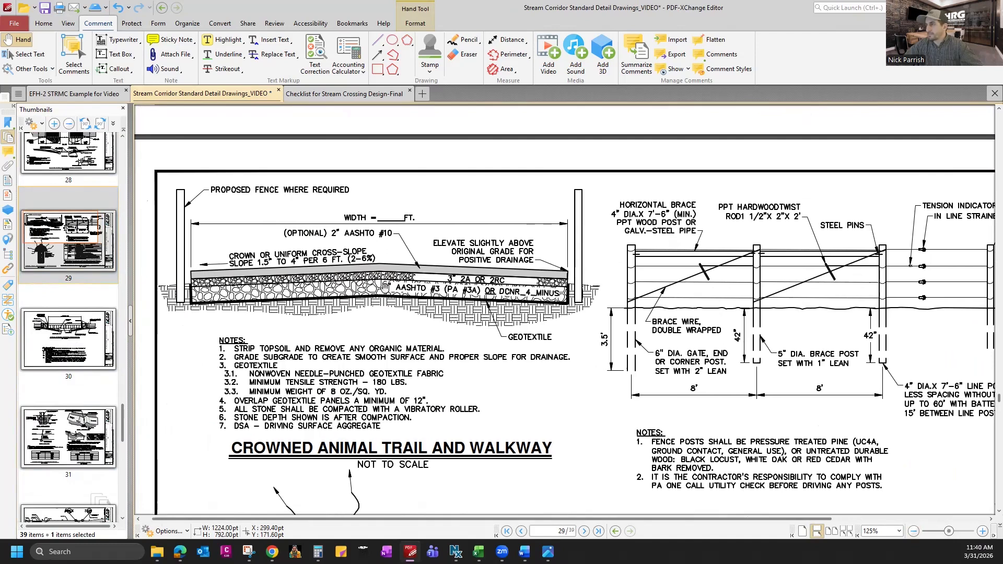
left_click_drag(453, 285, 455, 300)
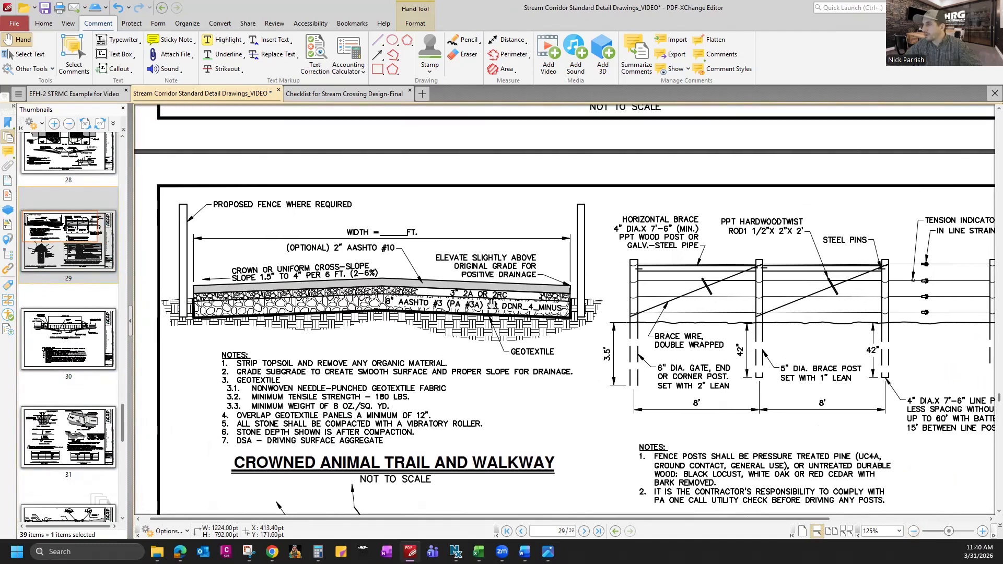
left_click_drag(381, 275, 395, 273)
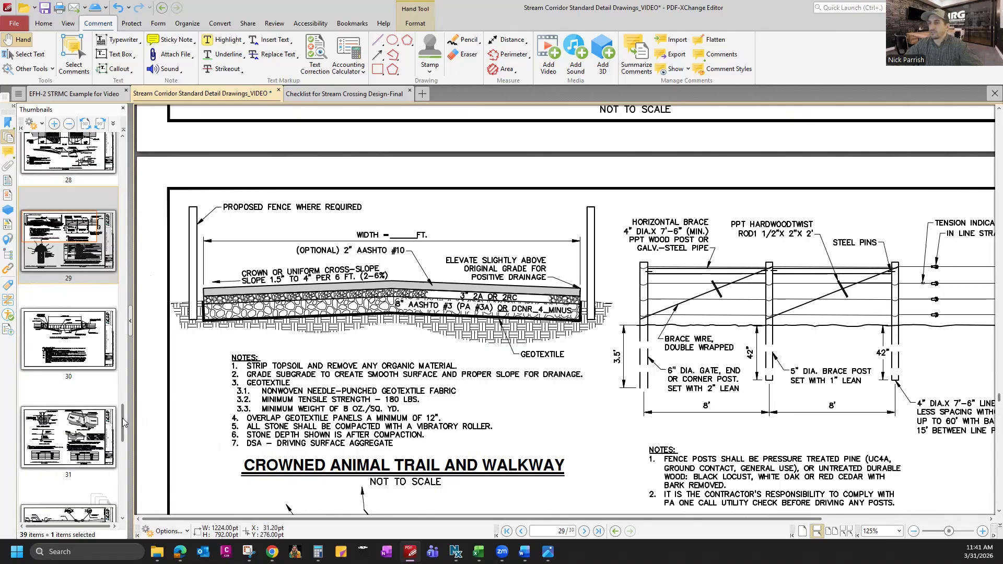
- Return to the stream crossing cross-section on page 12
left_click_drag(124, 422, 123, 420)
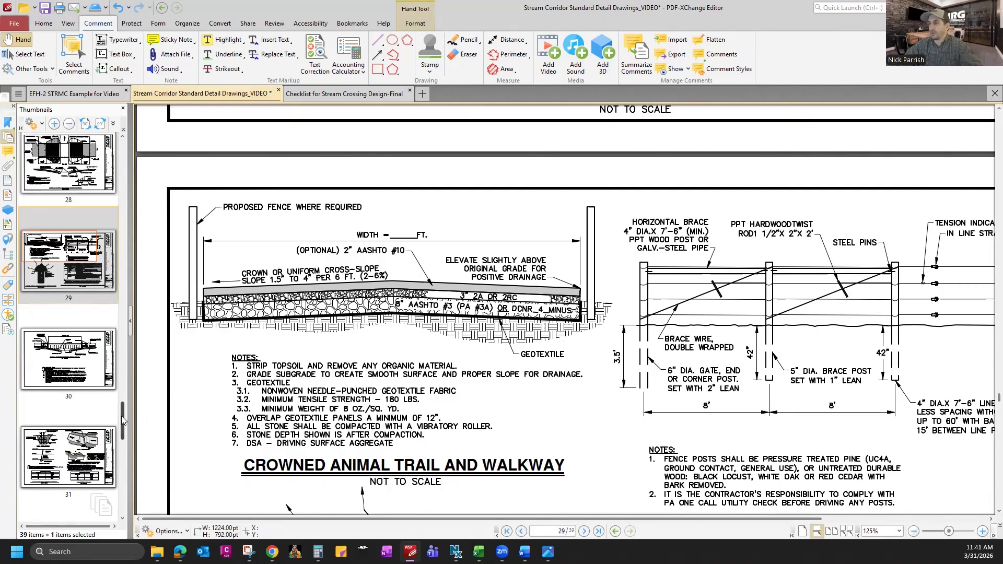
left_click_drag(123, 421, 149, 245)
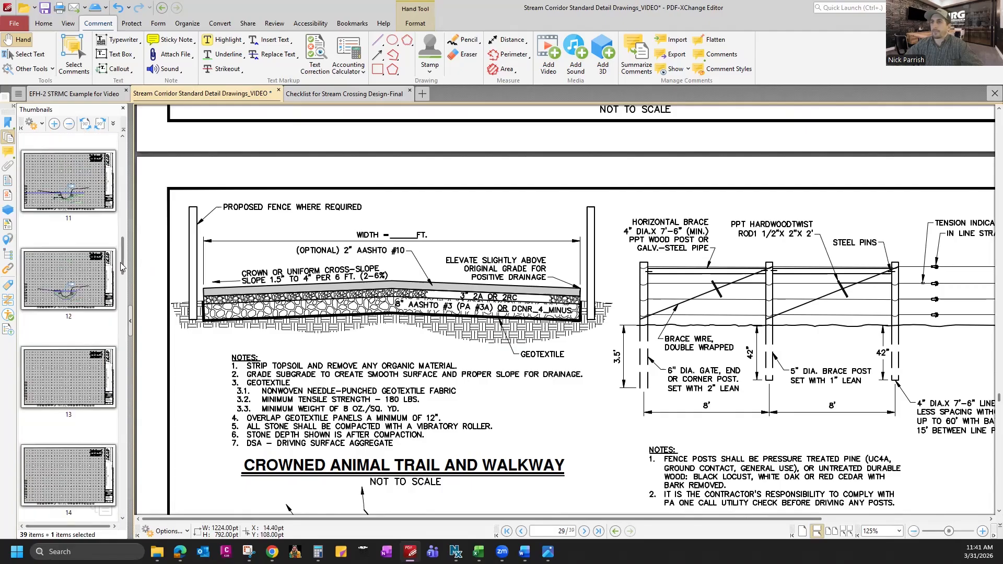
left_click(69, 283)
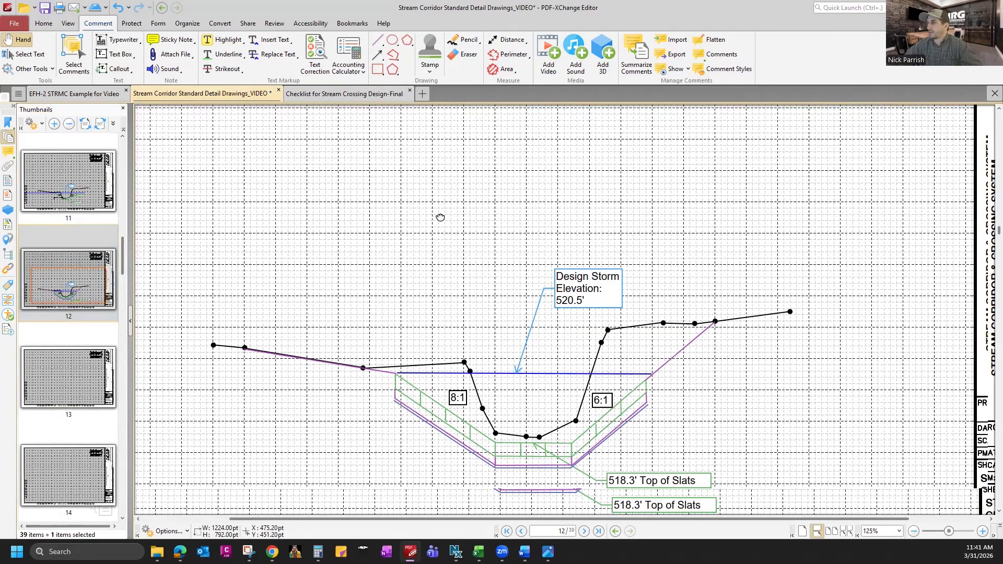
- Set the Line tool to purple and bring the approach edge at the top of the 8:1 slope into view at 400%
scroll(444, 305, "down", 3)
left_click(378, 42)
left_click(417, 72)
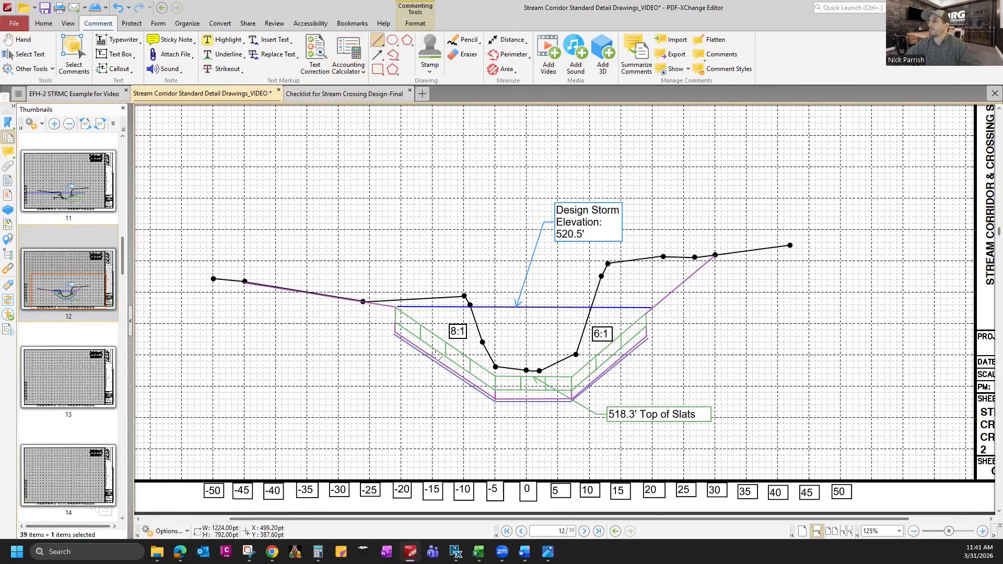
left_click(982, 531)
left_click(983, 531)
left_click(982, 531)
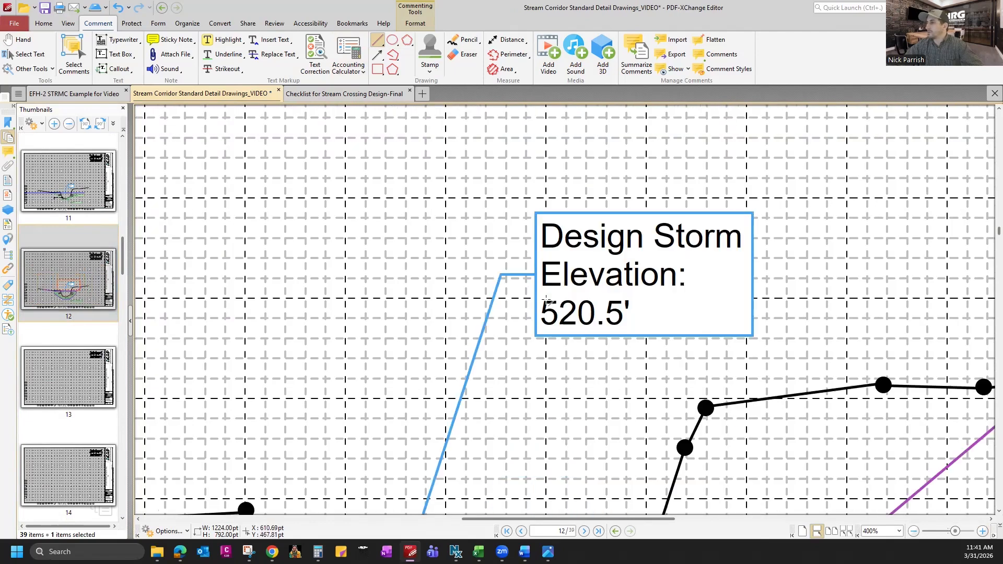
left_click(982, 530)
left_click_drag(525, 517, 403, 518)
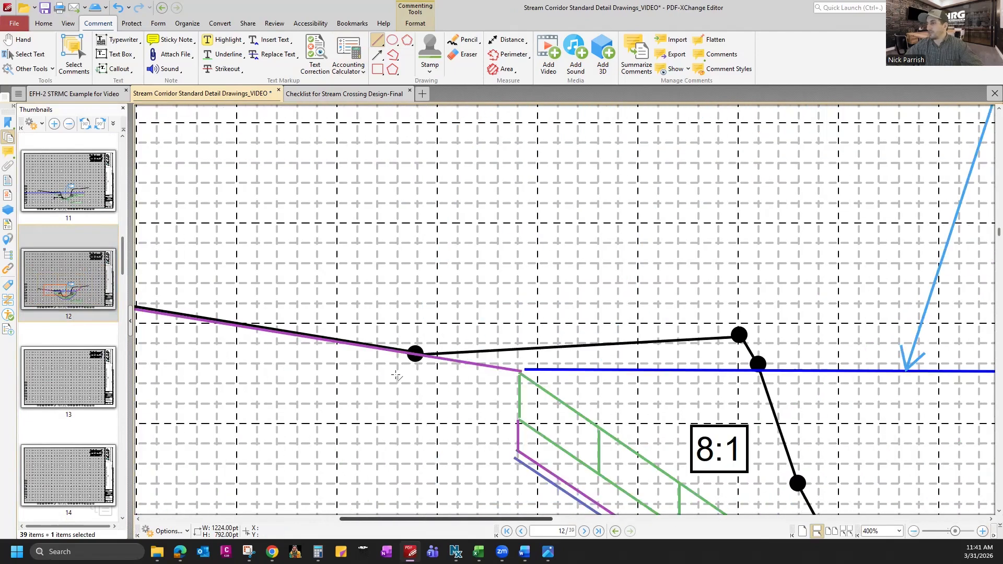
scroll(477, 304, "down", 3)
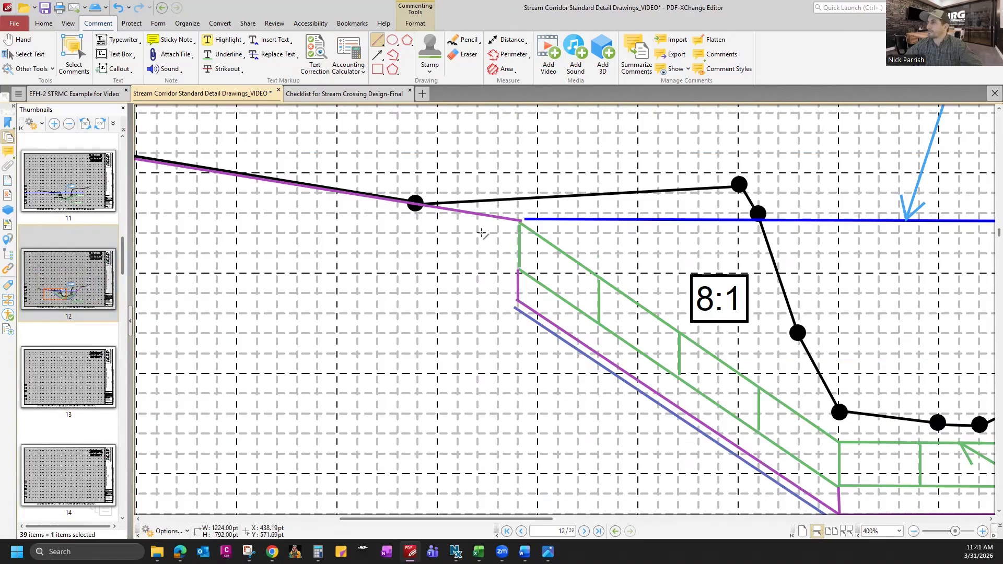
key("Escape")
left_click(505, 40)
left_click(526, 40)
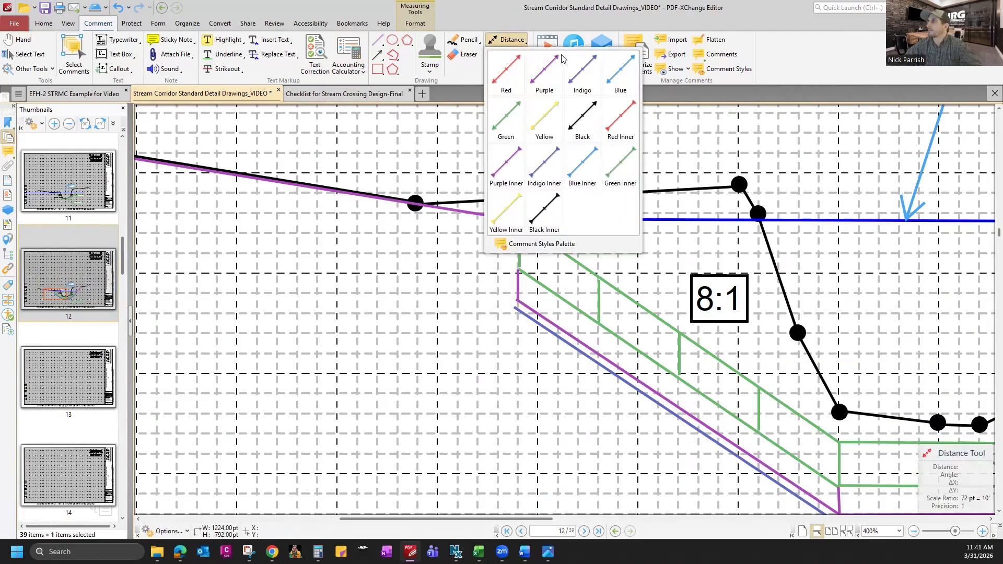
key("Escape")
key("Escape")
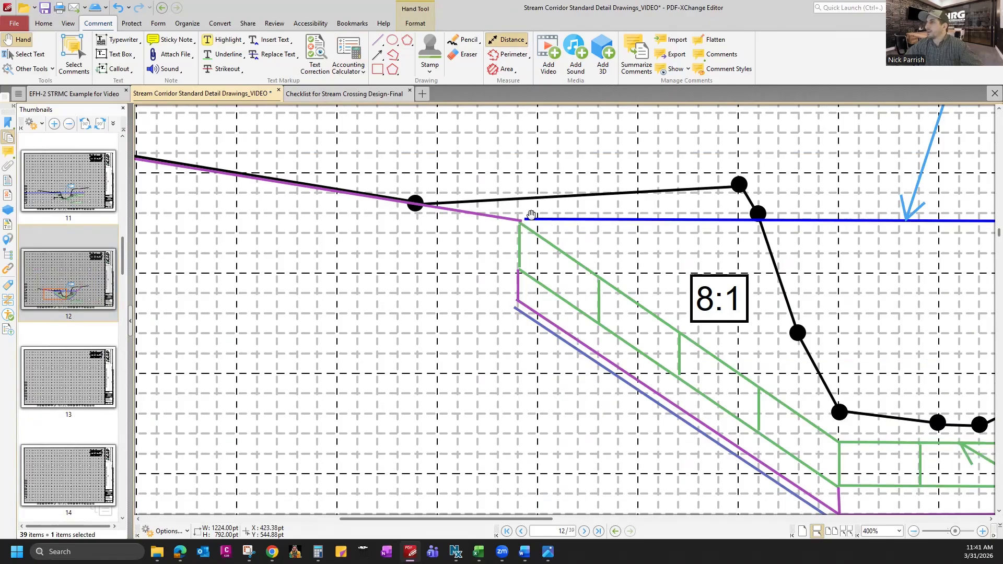
- Draw a vertical purple line about five grid squares long down from the approach line at the top of the 8:1 slope
left_click_drag(543, 519, 388, 519)
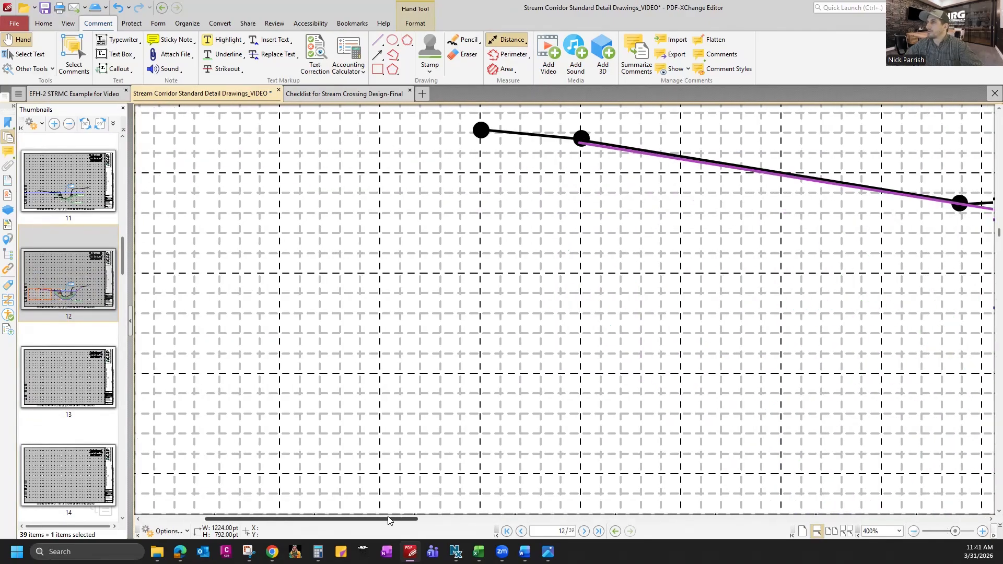
left_click_drag(526, 526, 529, 527)
left_click_drag(575, 177, 571, 156)
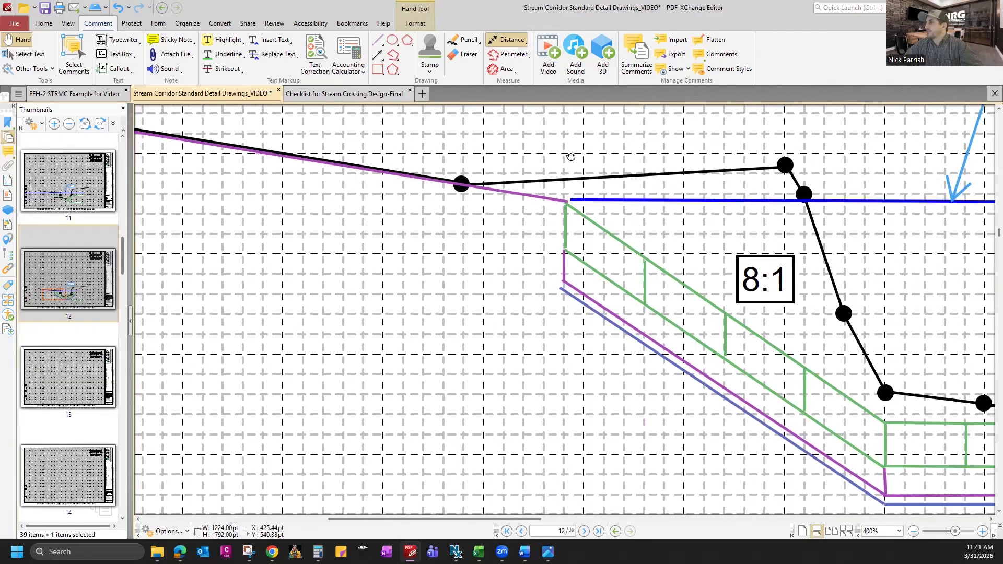
left_click(378, 40)
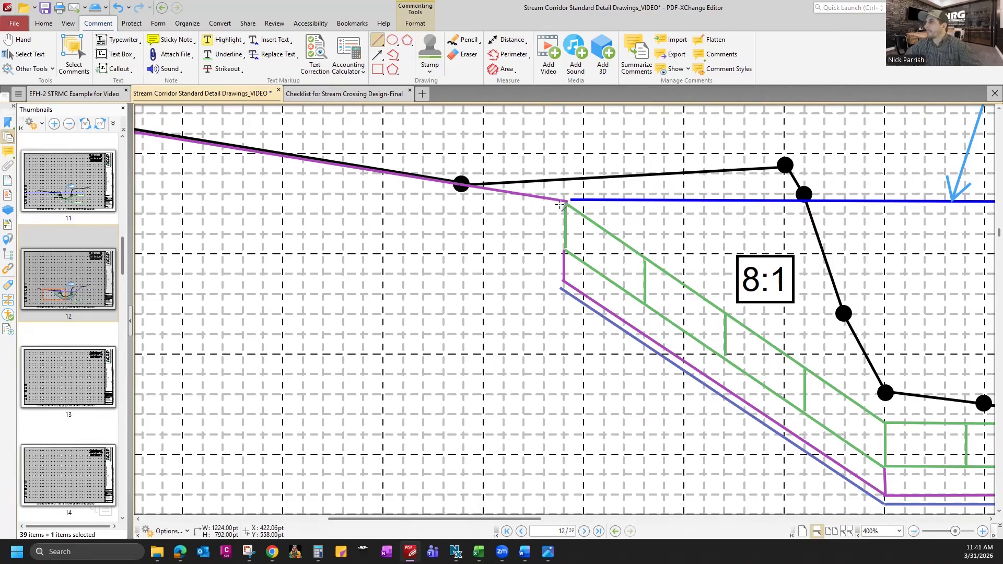
left_click_drag(557, 211, 557, 264)
left_click_drag(556, 273, 558, 304)
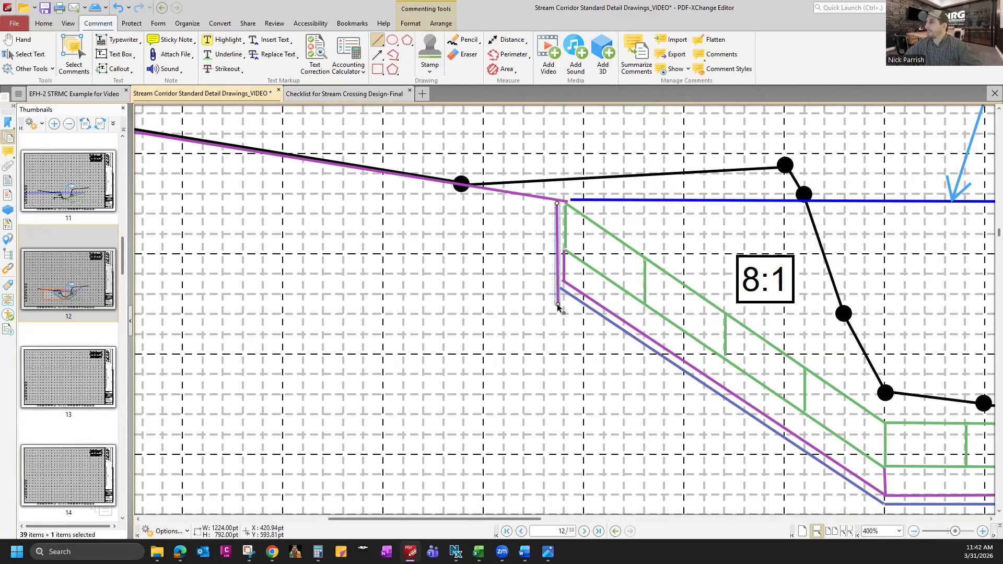
- Adjust the endpoints of the new vertical purple line so it meets the approach line beside the 8:1 slat edge
left_click(914, 531)
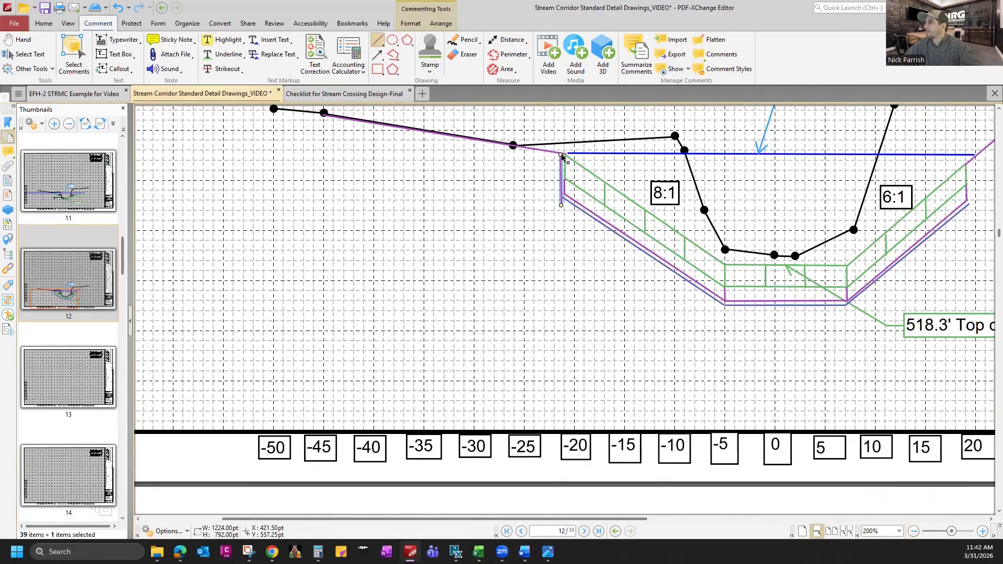
left_click_drag(565, 156, 568, 155)
left_click_drag(562, 205, 563, 206)
left_click(983, 531)
left_click(982, 532)
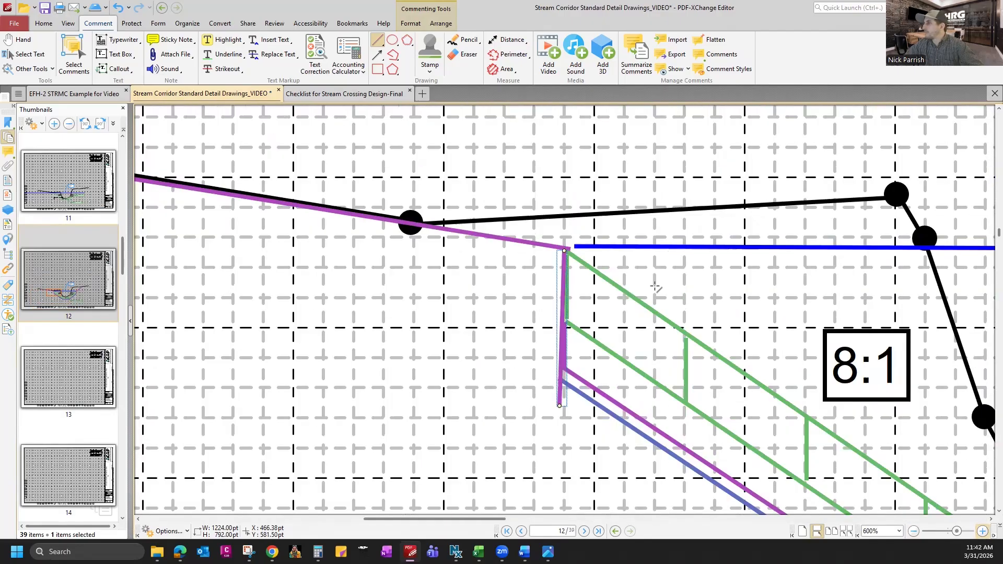
left_click_drag(563, 251, 561, 250)
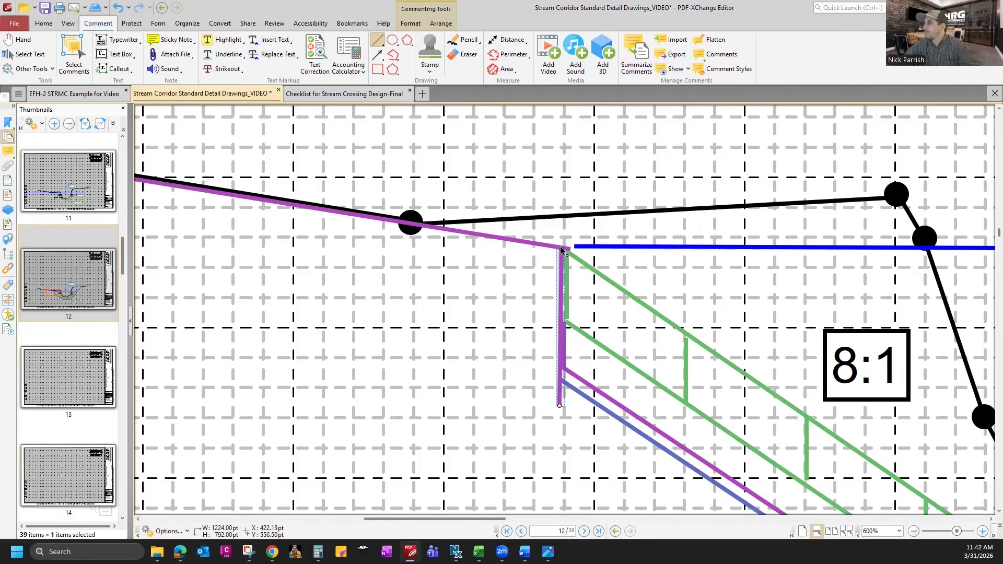
left_click(522, 298)
- Copy the vertical purple line to the outer end of the 8:1 side's approach at offset -45
left_click(914, 531)
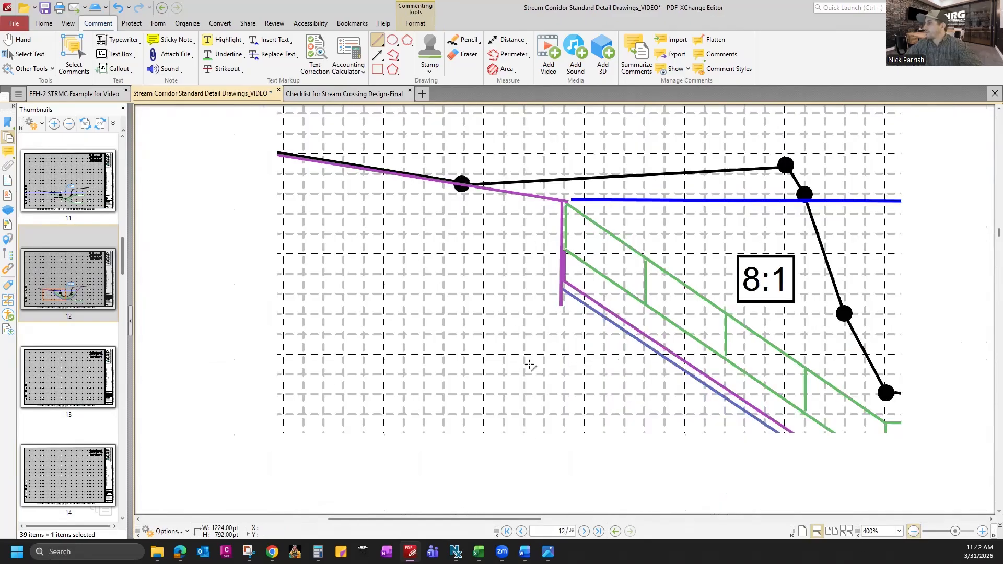
scroll(531, 363, "down", 1)
scroll(704, 343, "down", 3)
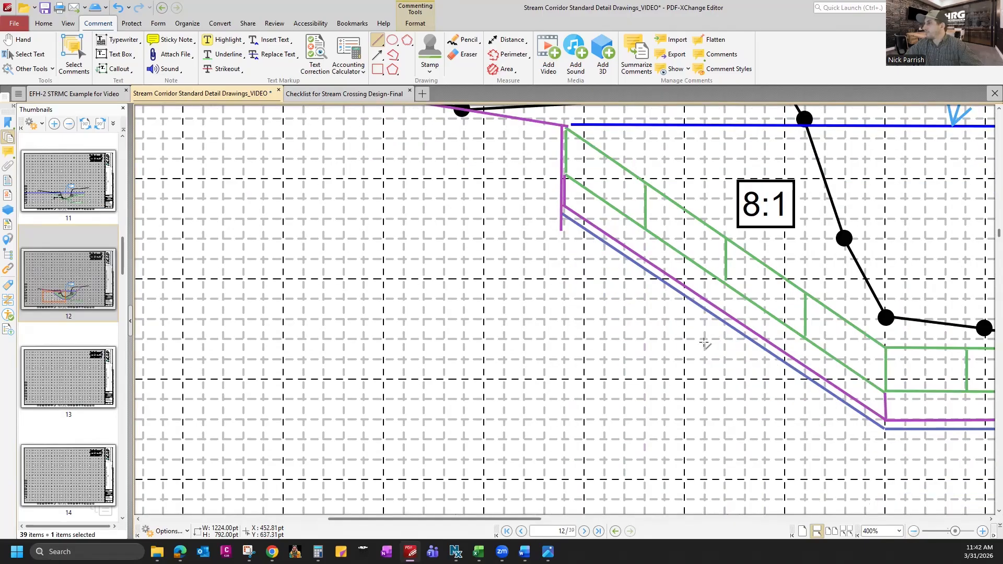
left_click(913, 531)
left_click(914, 531)
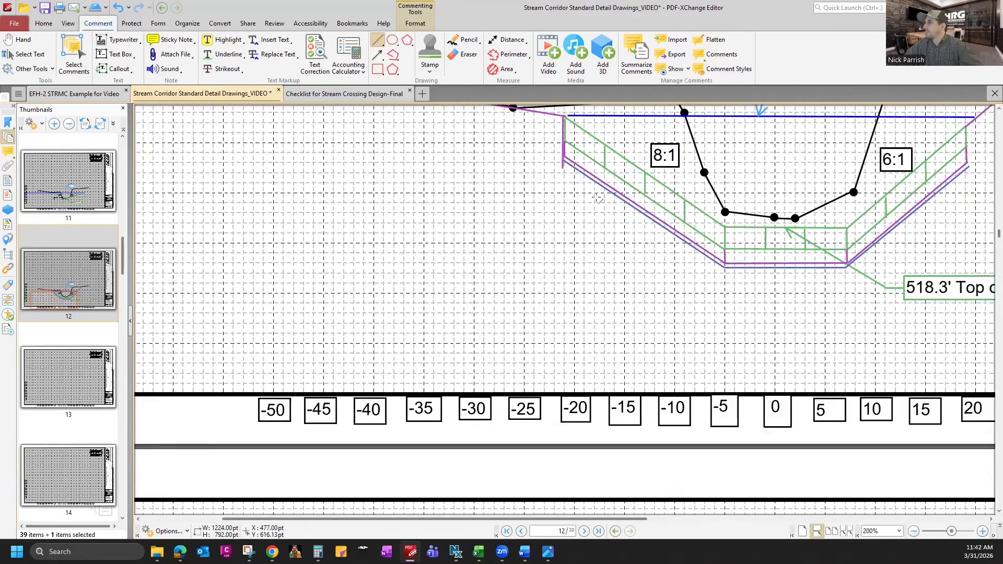
scroll(529, 279, "up", 2)
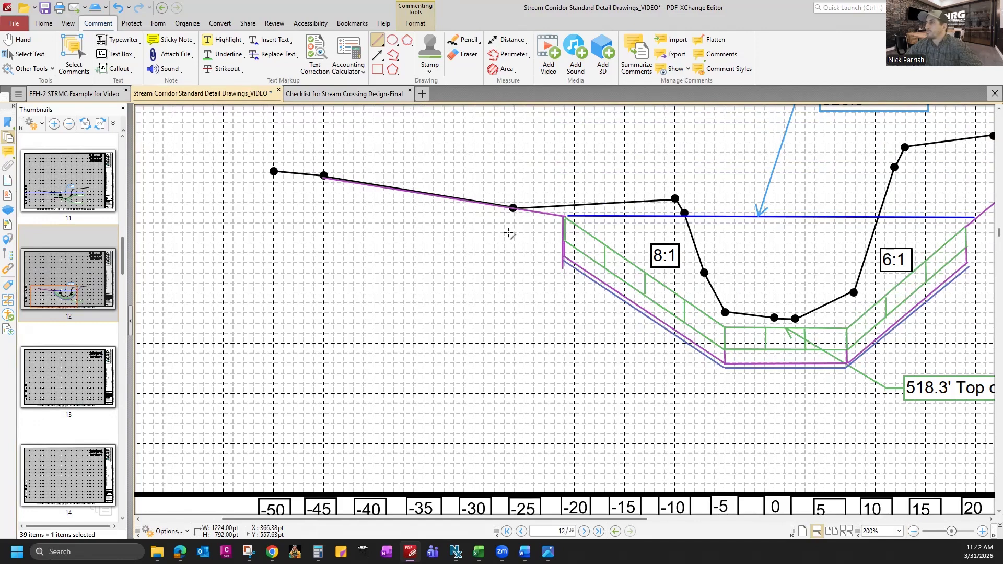
left_click(564, 231)
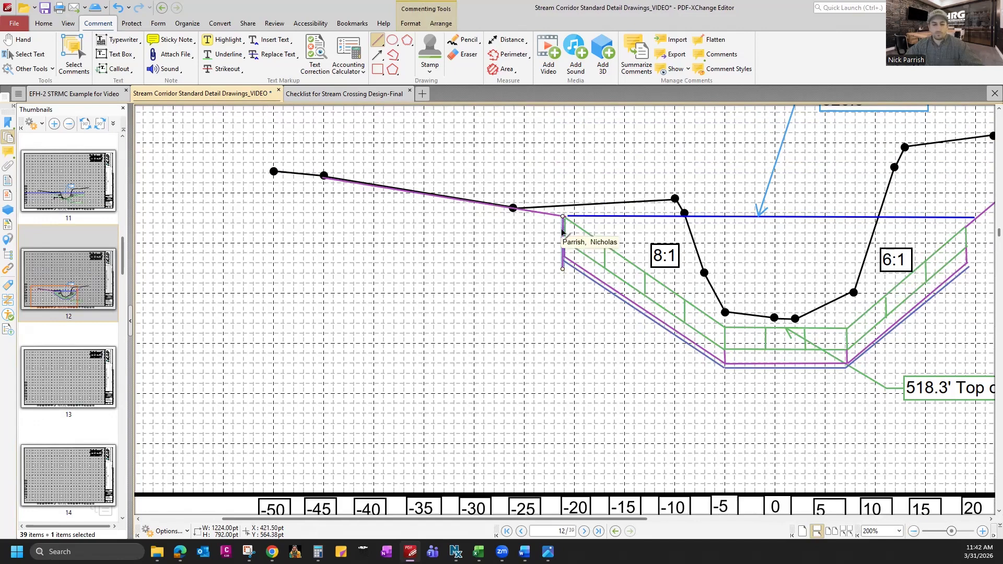
left_click_drag(564, 233, 325, 195)
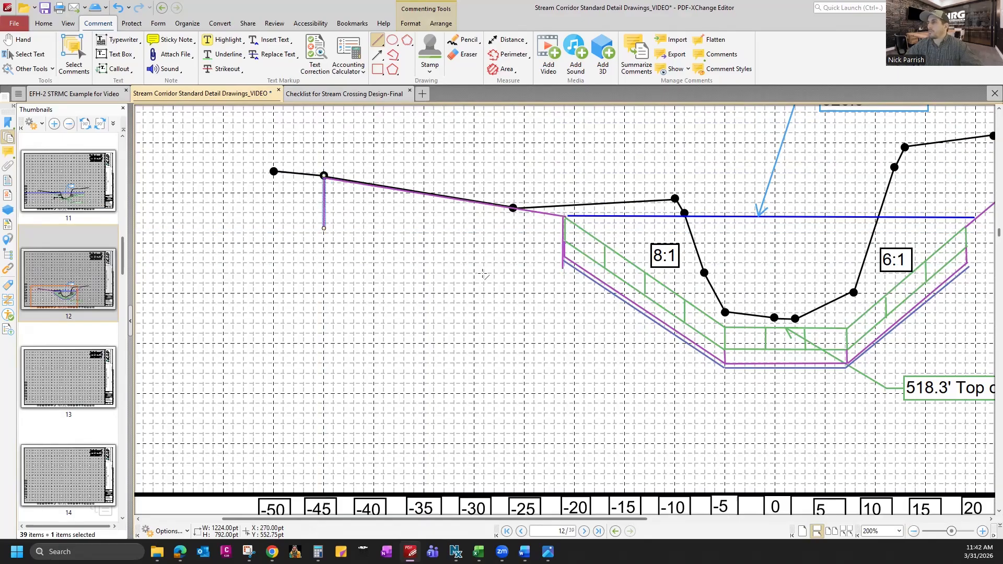
- Draw a sloping purple line joining the lower ends of the two vertical lines to close the 8:1 approach layer
left_click_drag(325, 232, 563, 268)
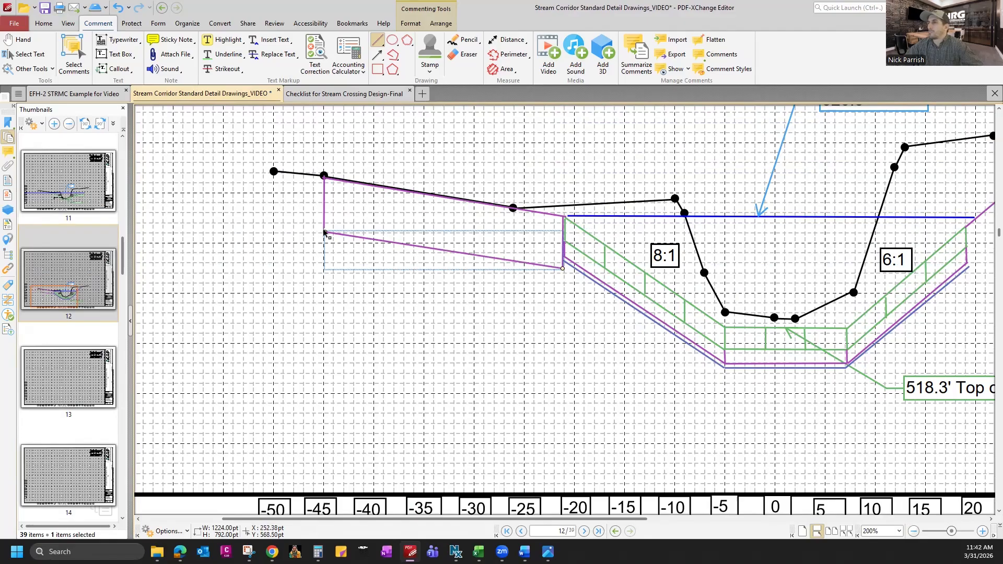
left_click_drag(324, 232, 324, 229)
key("Escape")
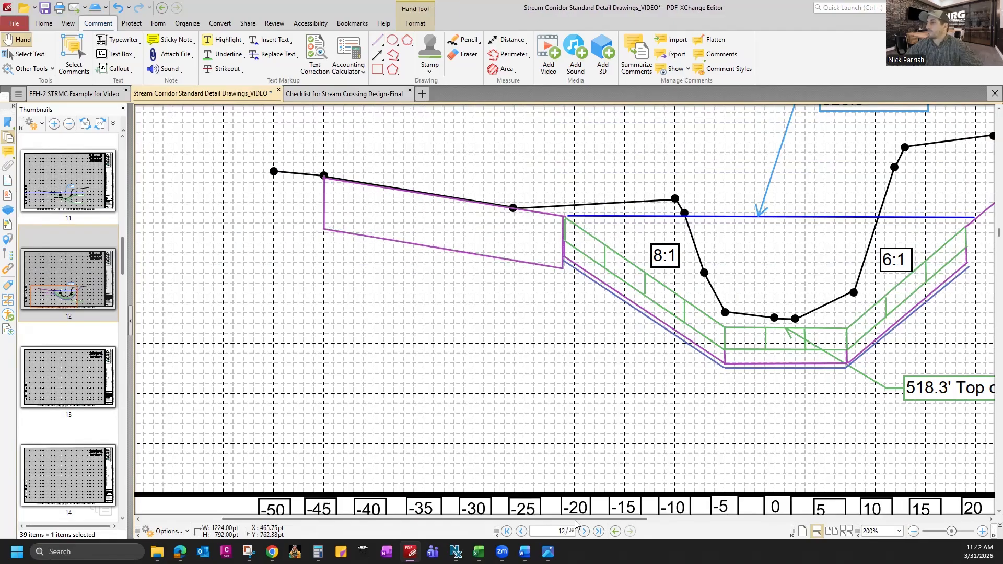
- Copy the vertical purple line to both ends of the 6:1 side's approach, at offset 30 and at the slat edge
left_click_drag(577, 520, 729, 521)
left_click_drag(287, 304, 380, 311)
left_click(220, 205)
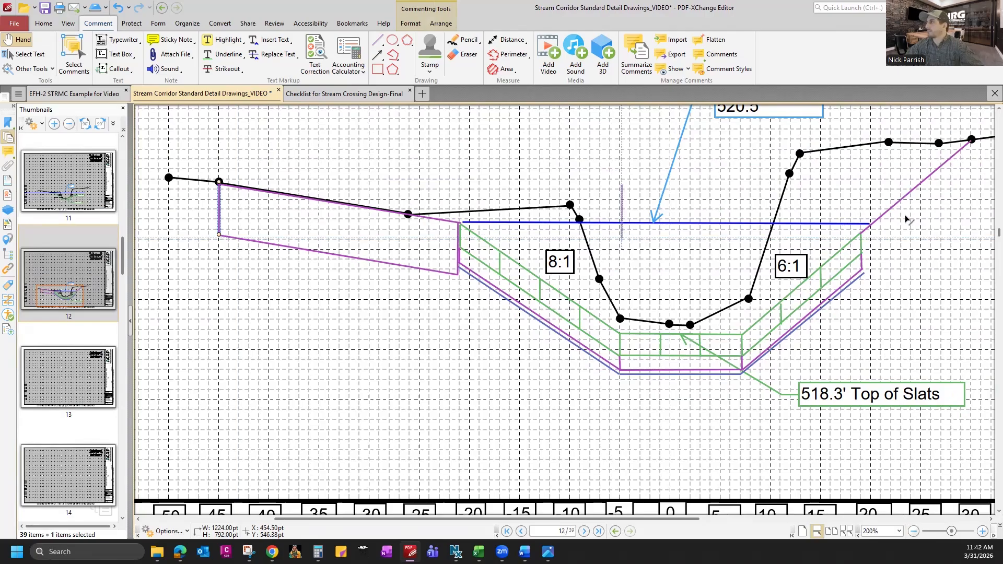
left_click(972, 159)
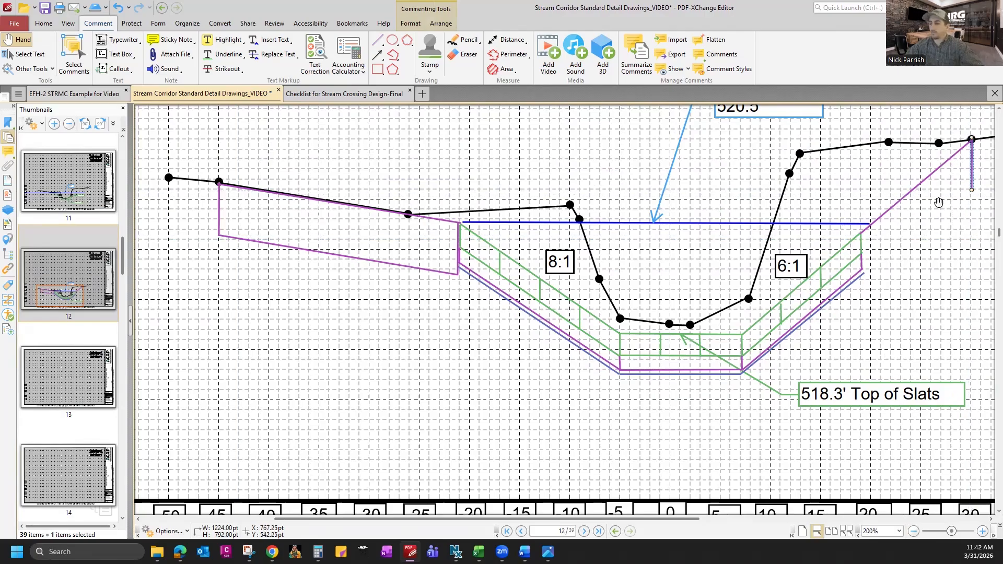
left_click_drag(923, 230, 861, 265)
left_click_drag(687, 520, 738, 521)
- Draw a sloping purple line joining the lower ends of the verticals to close the 6:1 approach layer
left_click(365, 40)
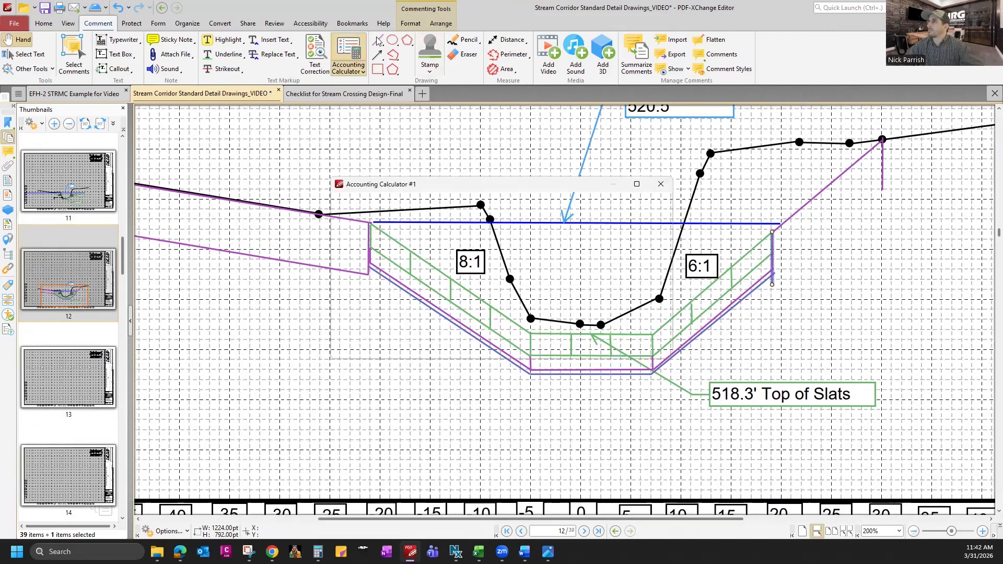
left_click(661, 184)
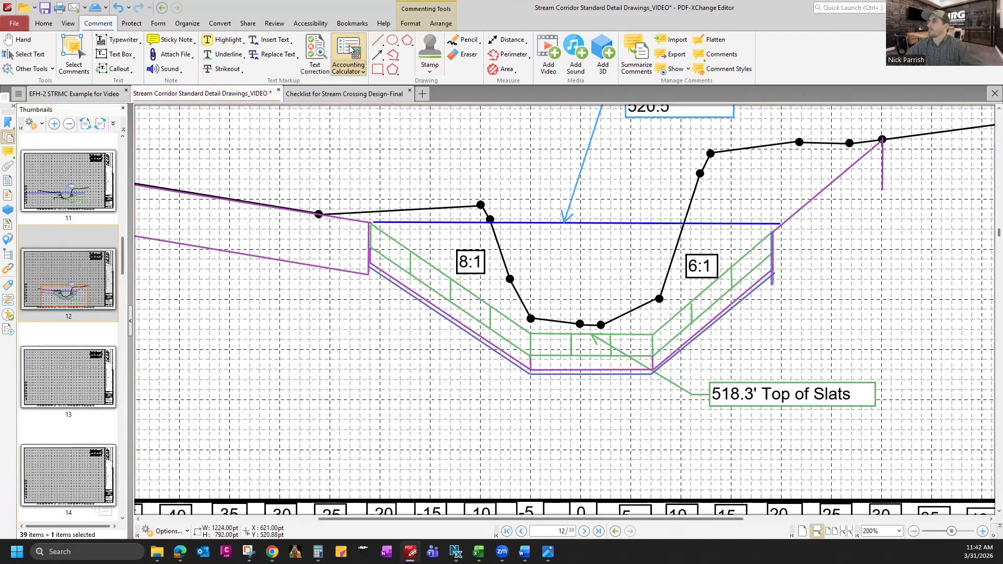
left_click(377, 40)
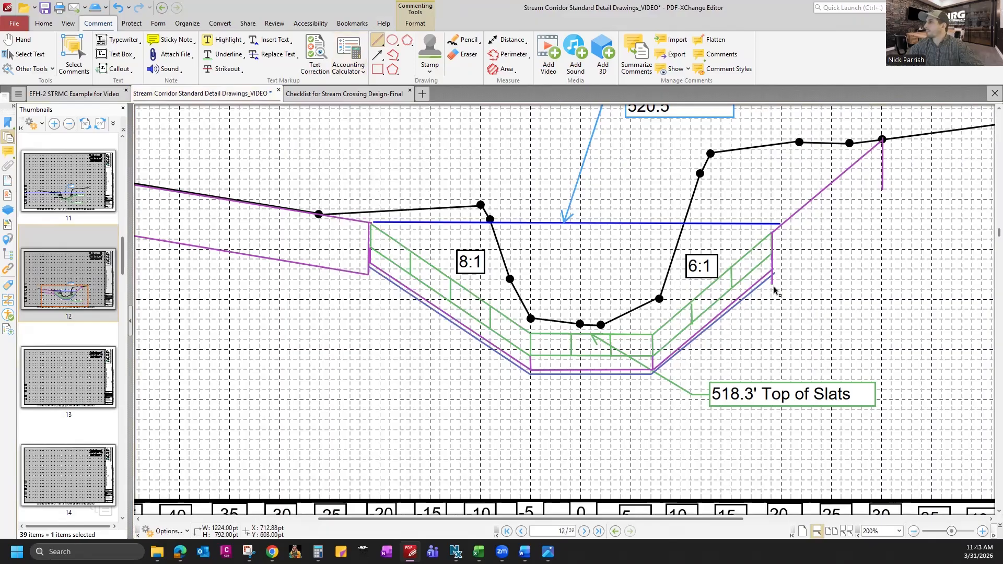
left_click_drag(773, 286, 882, 188)
left_click_drag(773, 288, 771, 286)
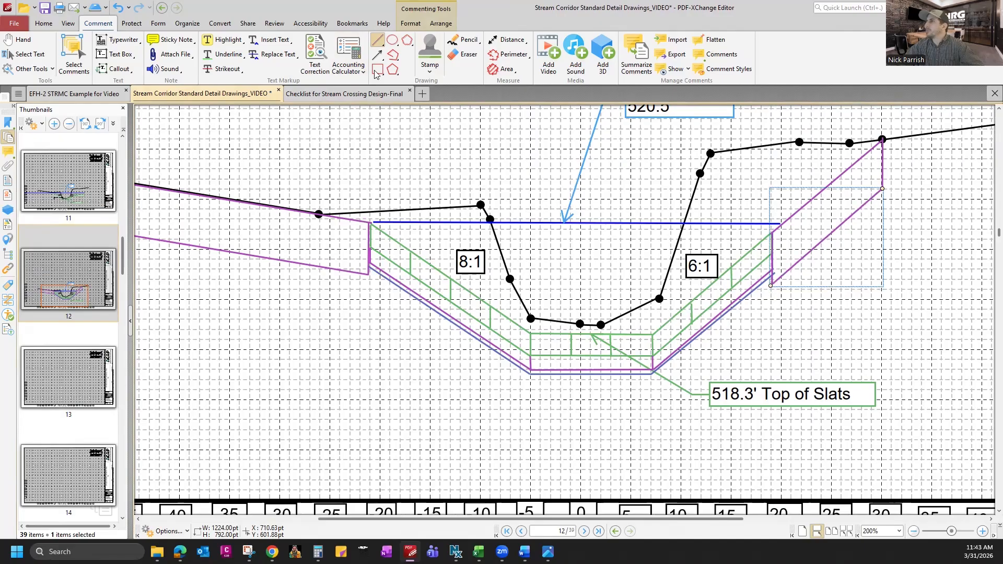
left_click(378, 43)
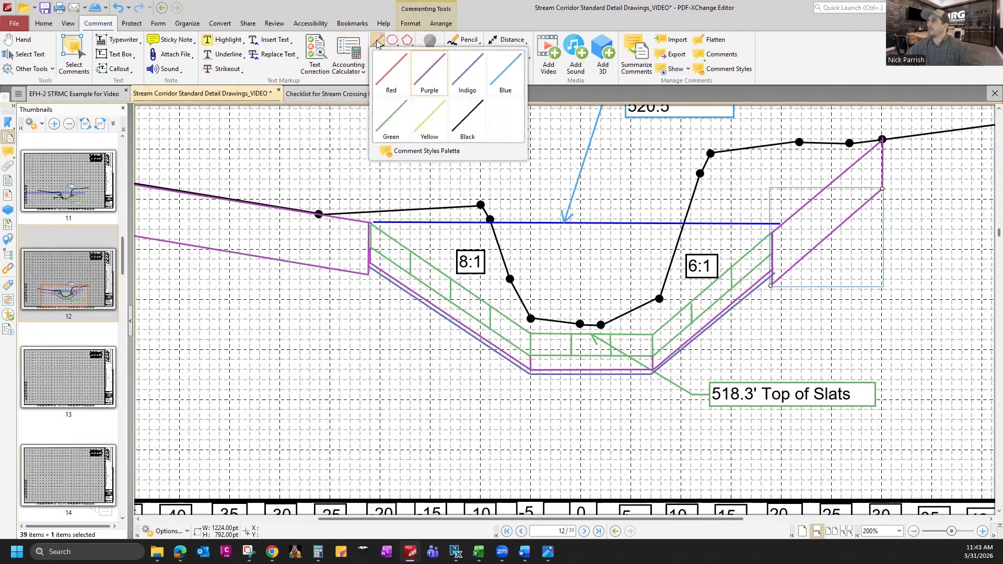
left_click(466, 83)
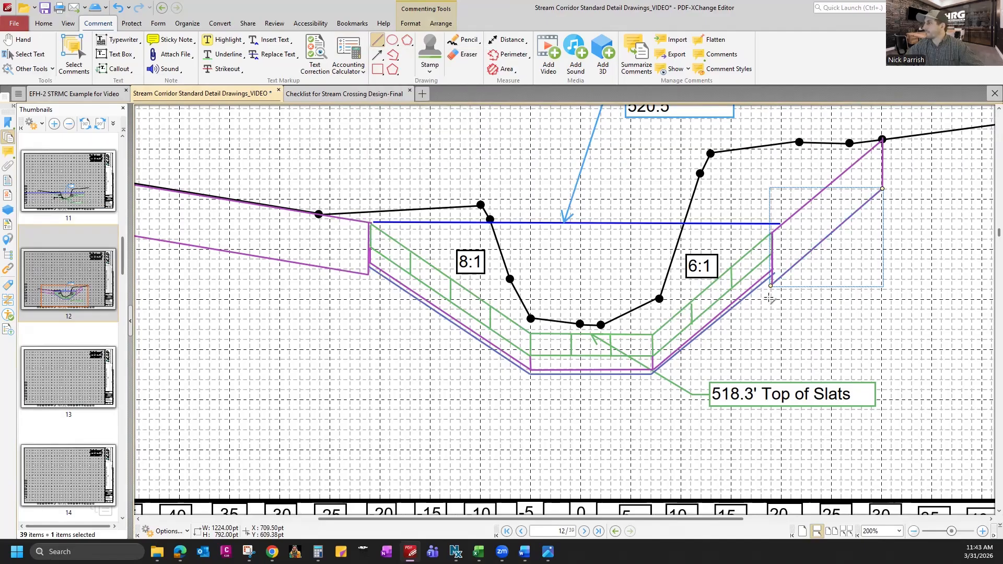
key("ctrl+z")
left_click(581, 142)
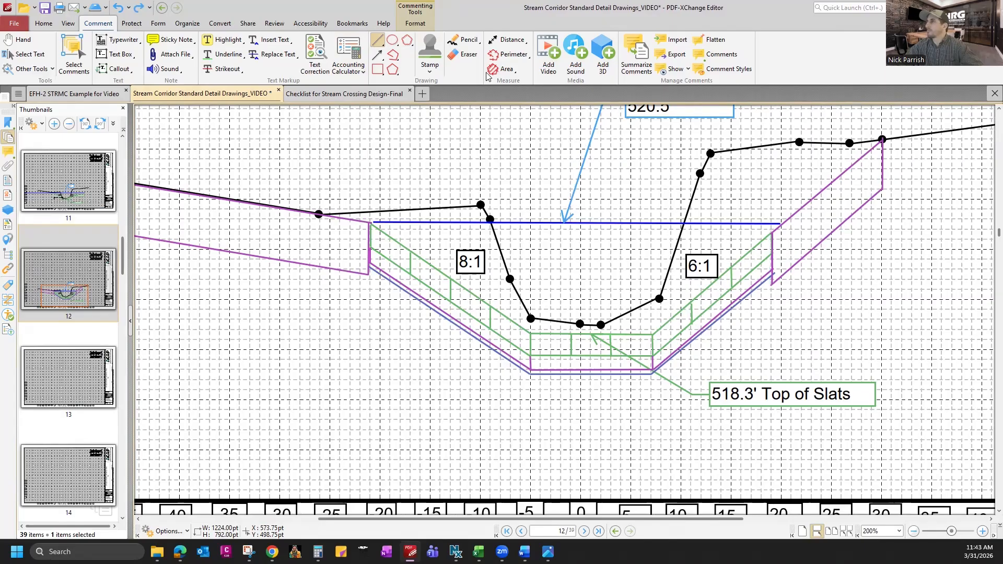
left_click(383, 47)
left_click(415, 78)
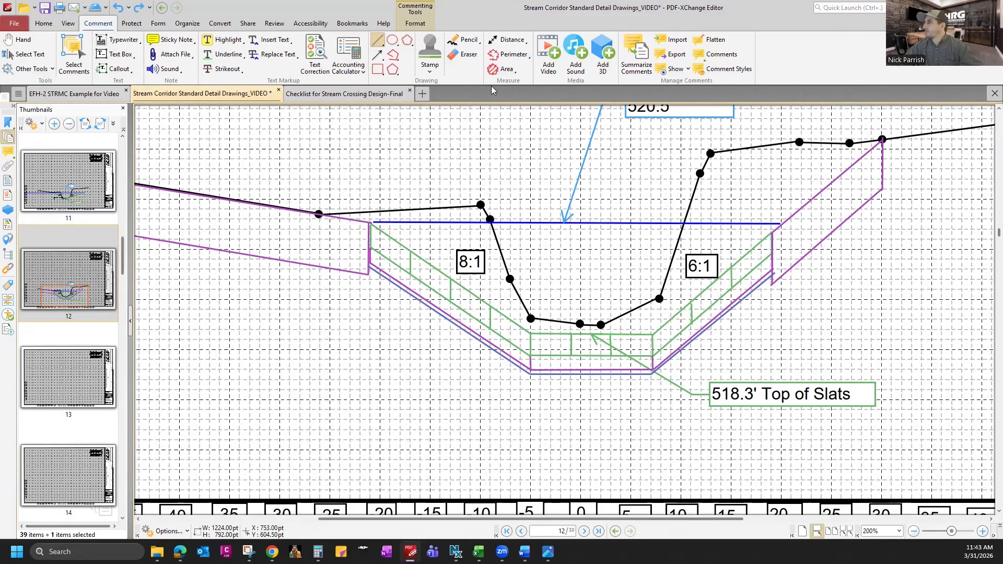
- Draw indigo lines along the outer end and underside of the 6:1 approach layer, connecting to the indigo line under the slats
left_click(383, 47)
left_click(469, 71)
left_click_drag(773, 287, 887, 140)
left_click_drag(891, 190, 887, 190)
left_click_drag(768, 296, 770, 285)
left_click(774, 274)
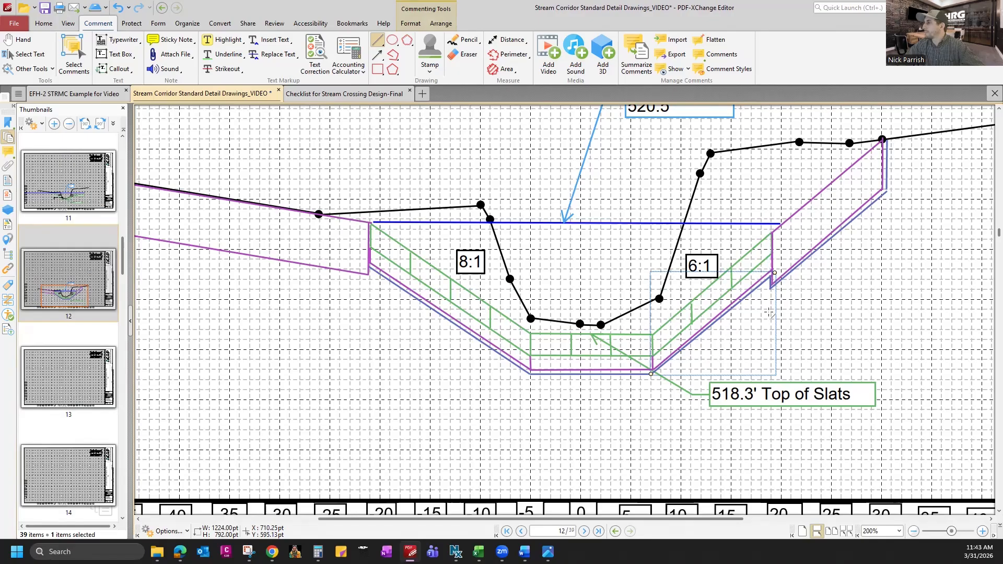
left_click(768, 312)
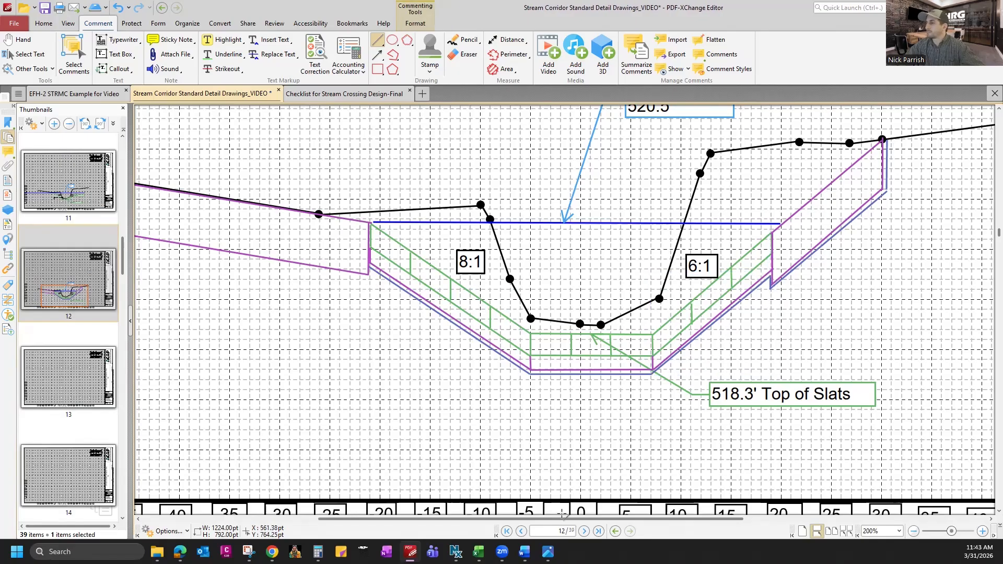
- Draw a vertical indigo line along the outer end of the 8:1 approach layer at offset -45
scroll(522, 519, "left", 2)
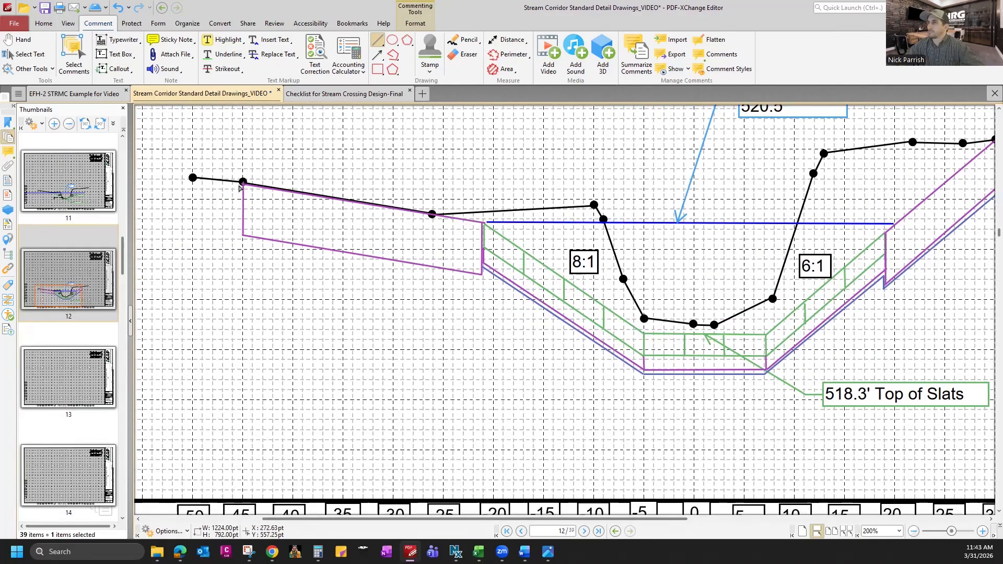
left_click_drag(236, 175, 239, 237)
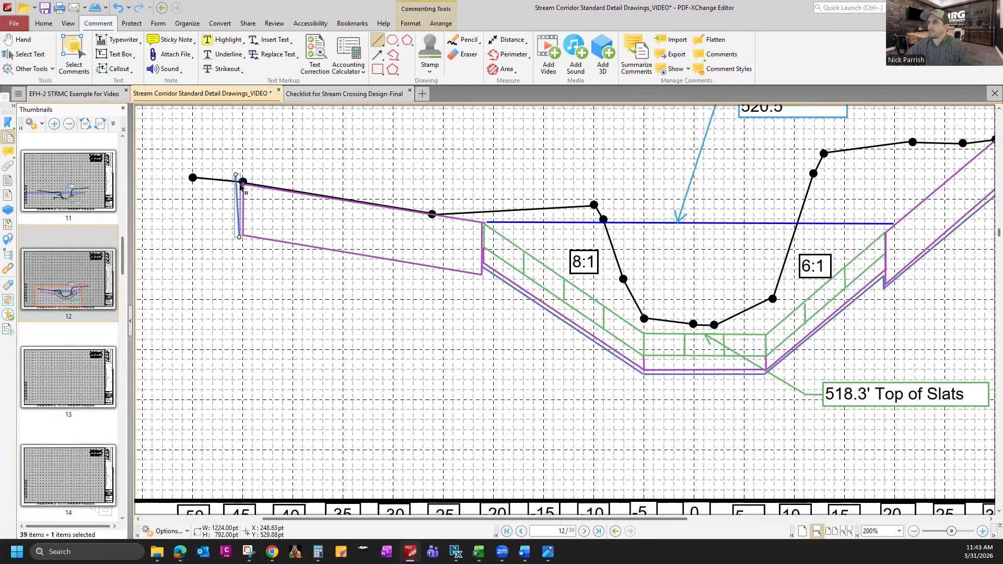
left_click_drag(236, 175, 241, 183)
- Draw an indigo line under the 8:1 approach layer and align its ends with the outer vertical and the slat-edge indigo line
left_click_drag(243, 241, 481, 278)
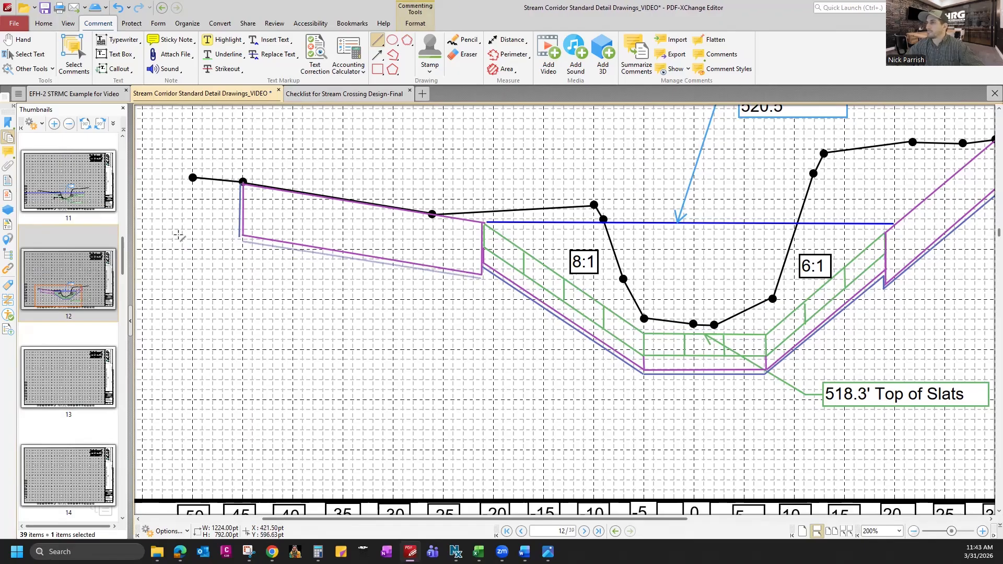
left_click_drag(243, 243, 238, 238)
mouse_move(487, 286)
left_mouse_down()
mouse_move(484, 269)
mouse_move(487, 286)
mouse_move(483, 278)
left_mouse_up()
left_click(638, 341)
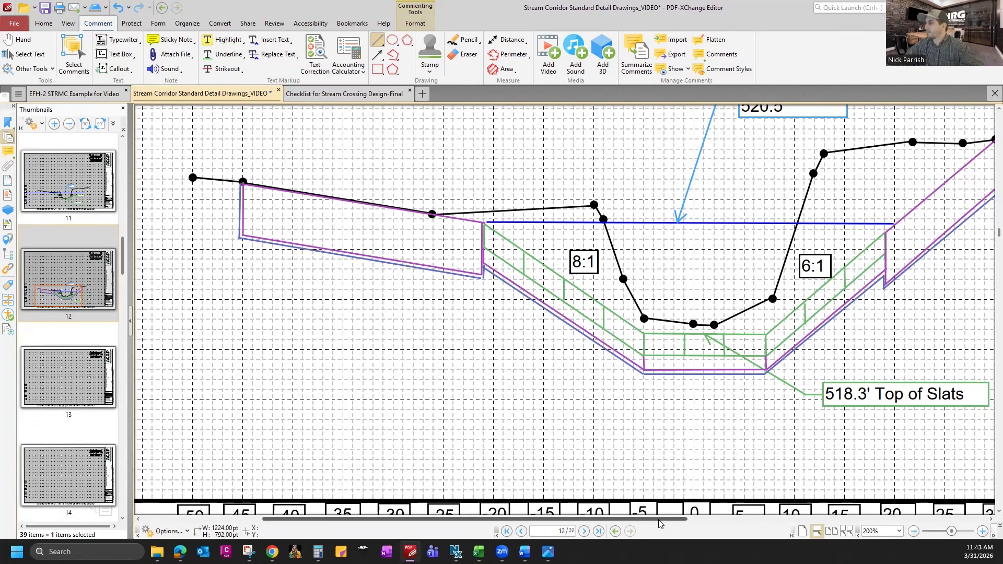
left_click_drag(670, 521, 701, 521)
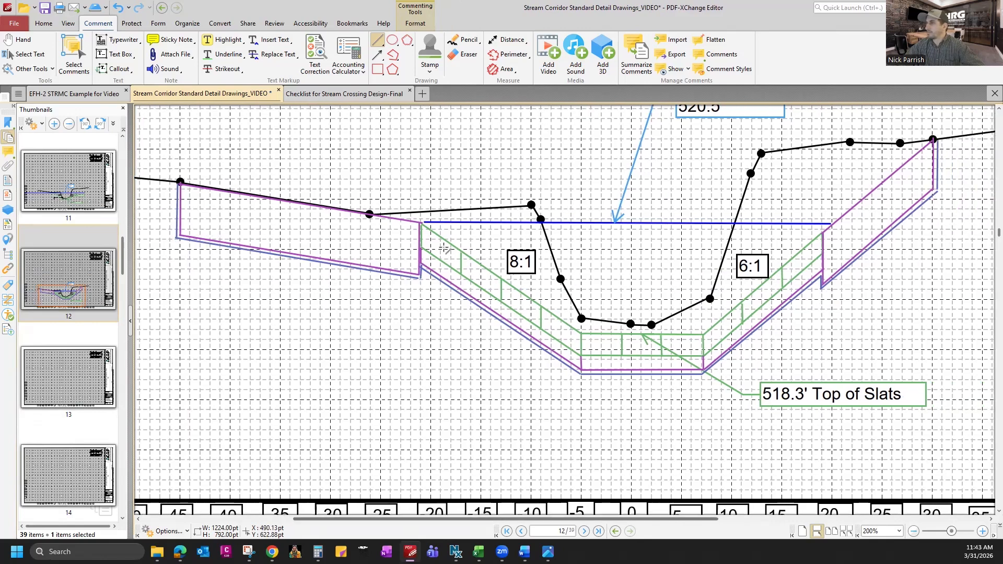
left_click(417, 281)
left_click_drag(420, 278, 422, 278)
left_click(503, 360)
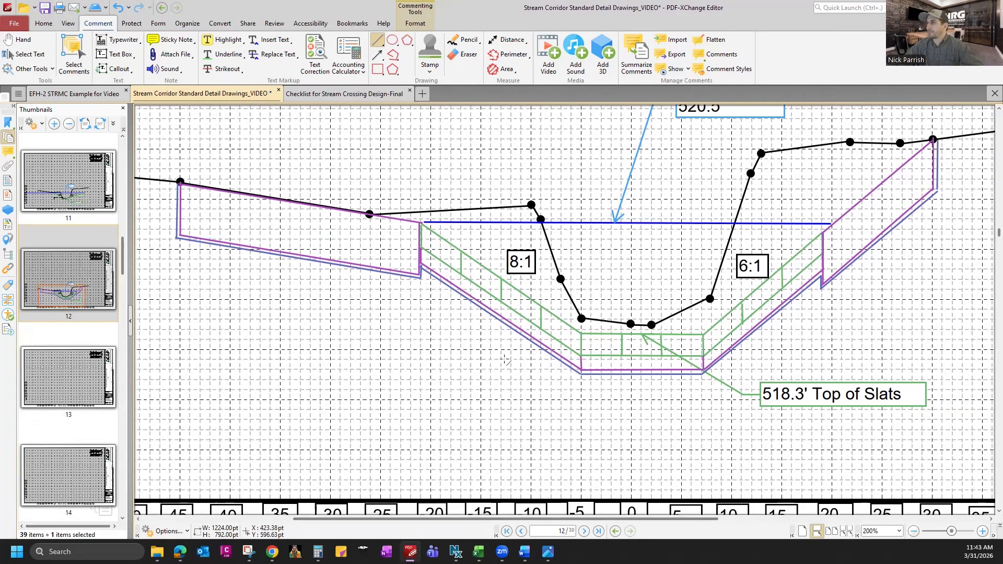
key("ctrl+minus")
key("ctrl+minus")
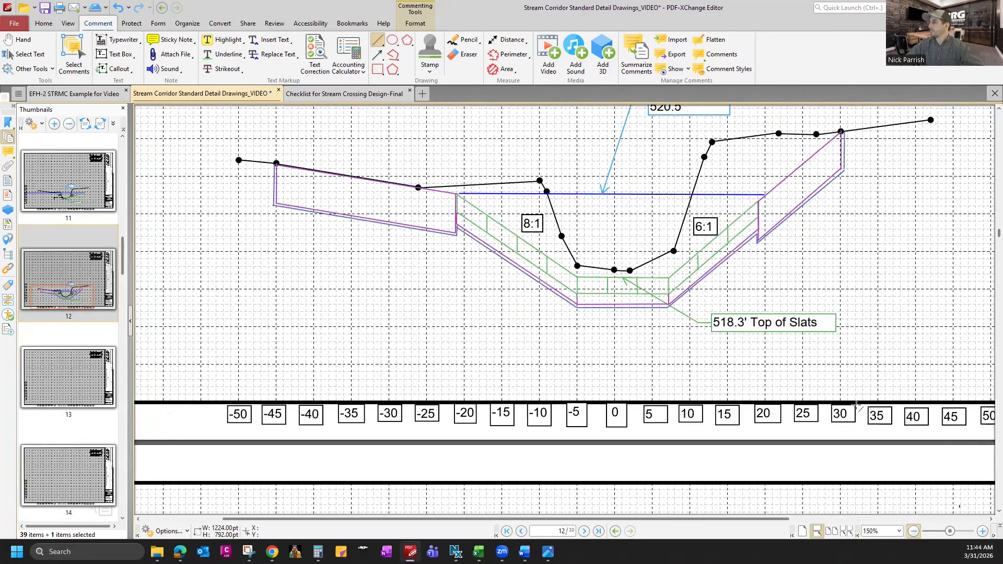
scroll(829, 248, "up", 3)
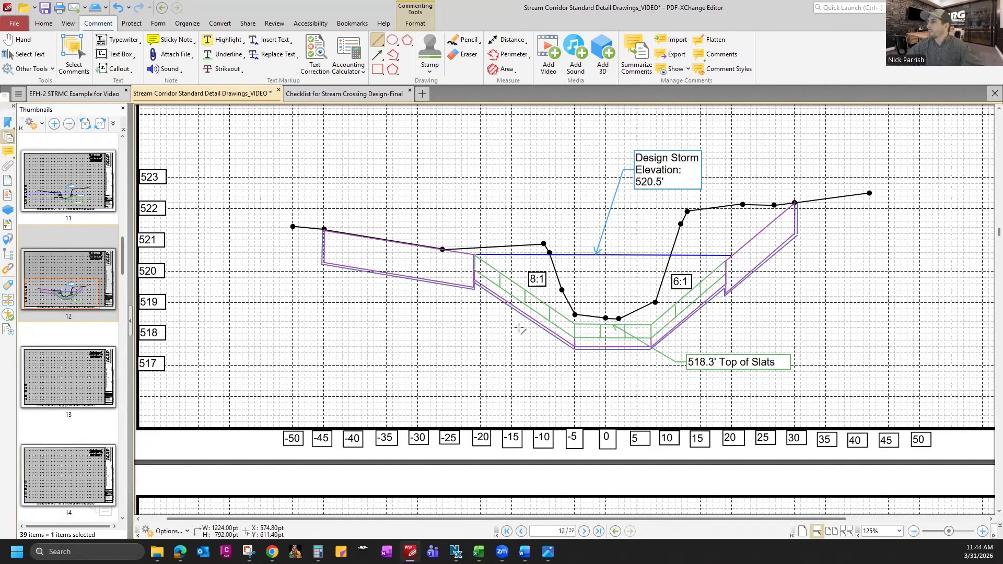
key("h")
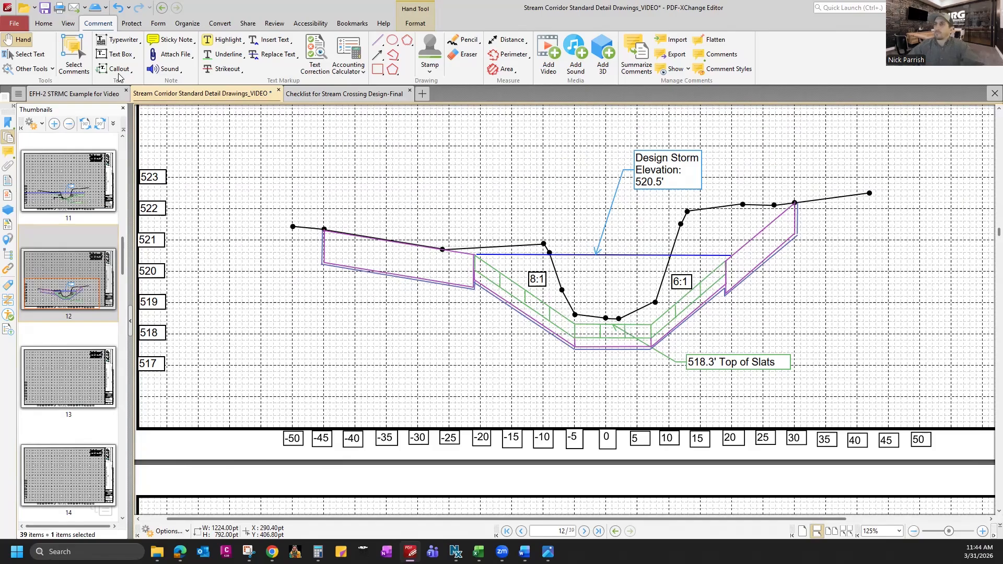
left_click_drag(834, 330, 709, 306)
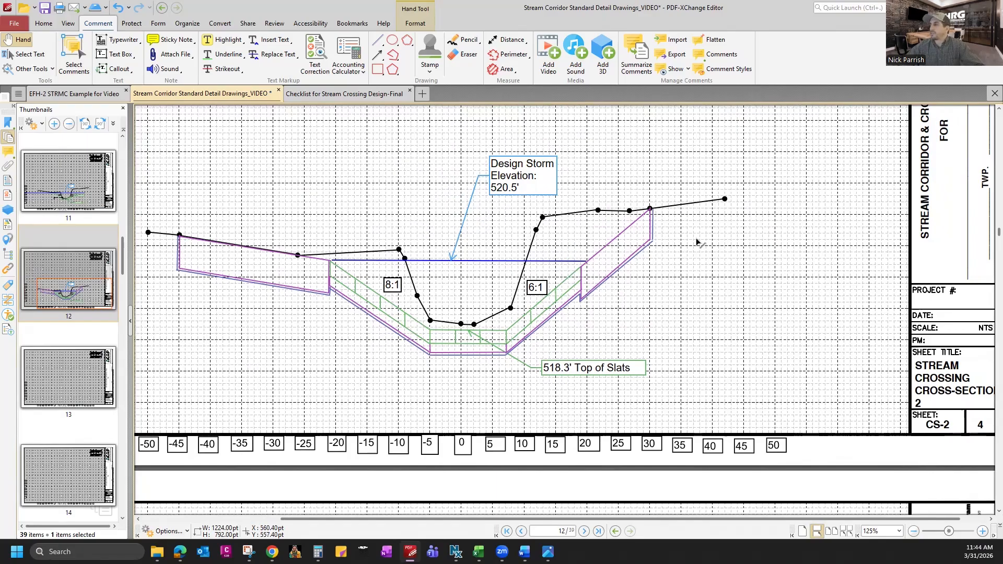
left_click_drag(269, 191, 306, 212)
left_click(112, 54)
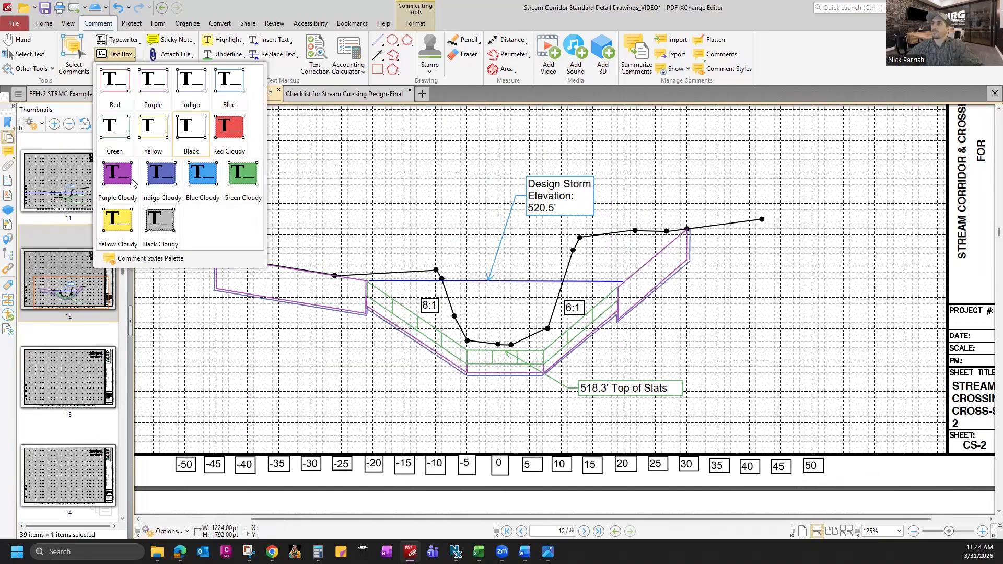
left_click(179, 138)
mouse_move(807, 283)
left_mouse_down()
mouse_move(854, 303)
mouse_move(758, 263)
left_mouse_up()
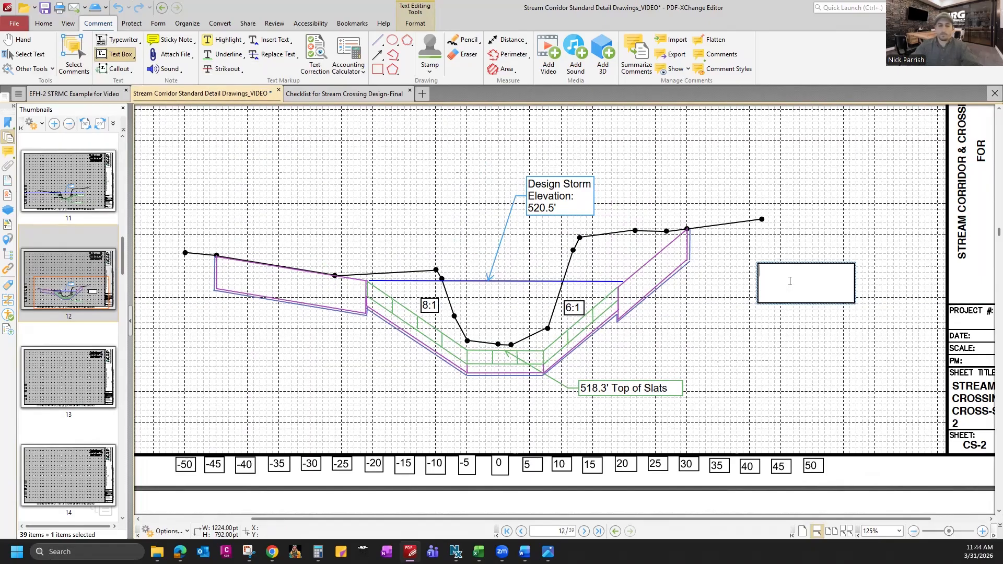
type("Ex")
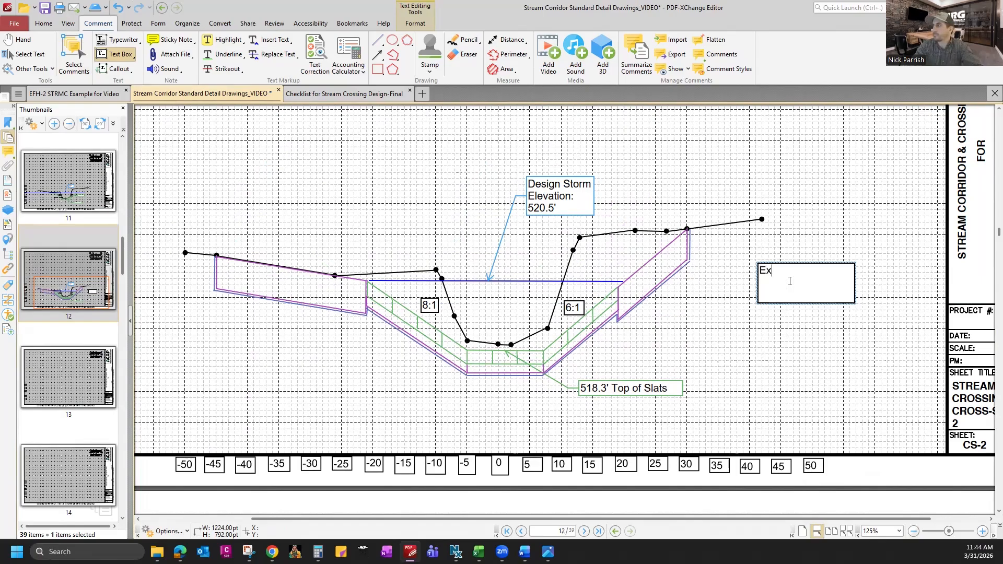
key("Escape")
key("Delete")
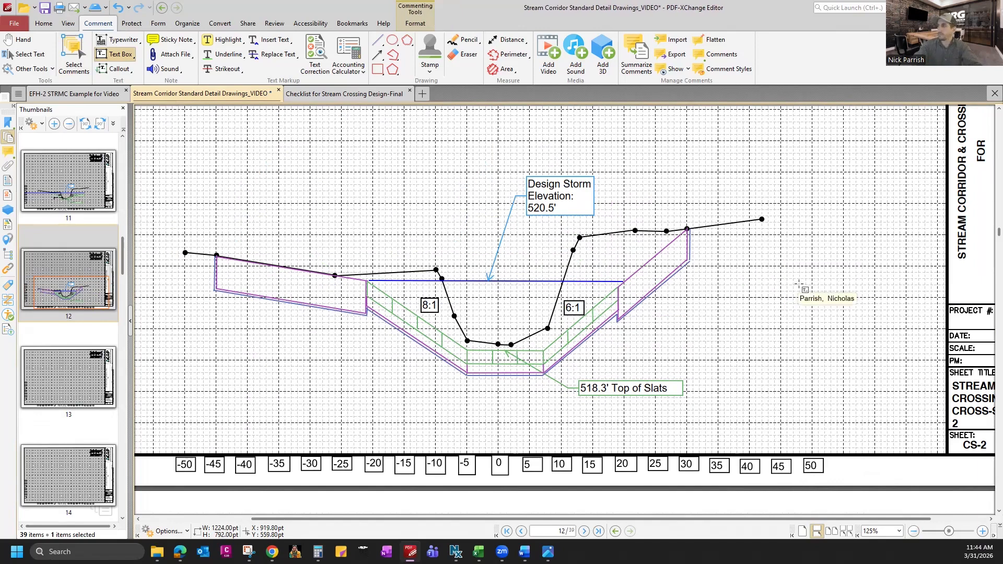
- Add a black callout reading "Existing Ground" pointing to the ground line beyond offset 30, with its box above the Design Storm Elevation callout
left_click(131, 69)
left_click_drag(711, 219, 751, 146)
left_click_drag(723, 218, 759, 154)
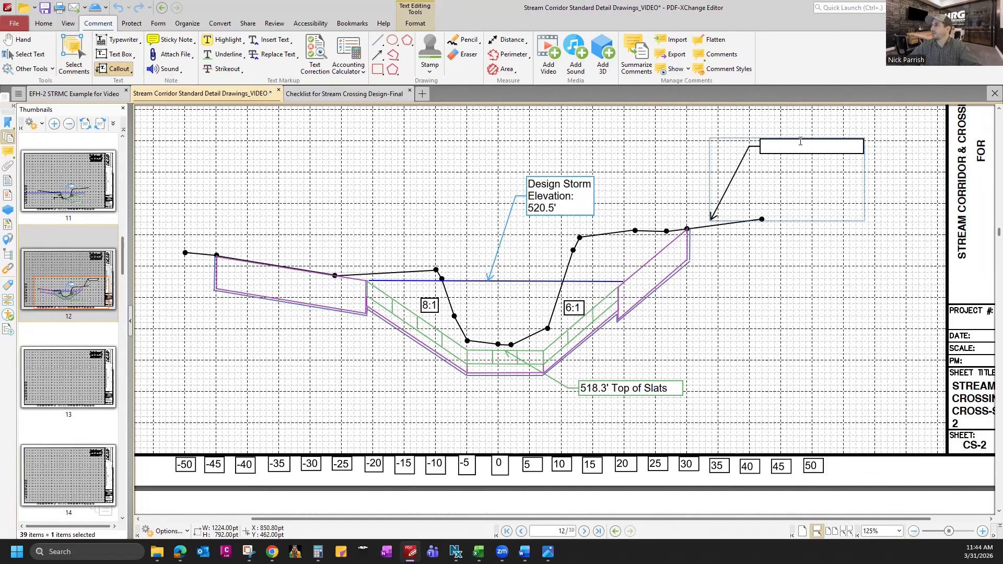
type("Exist")
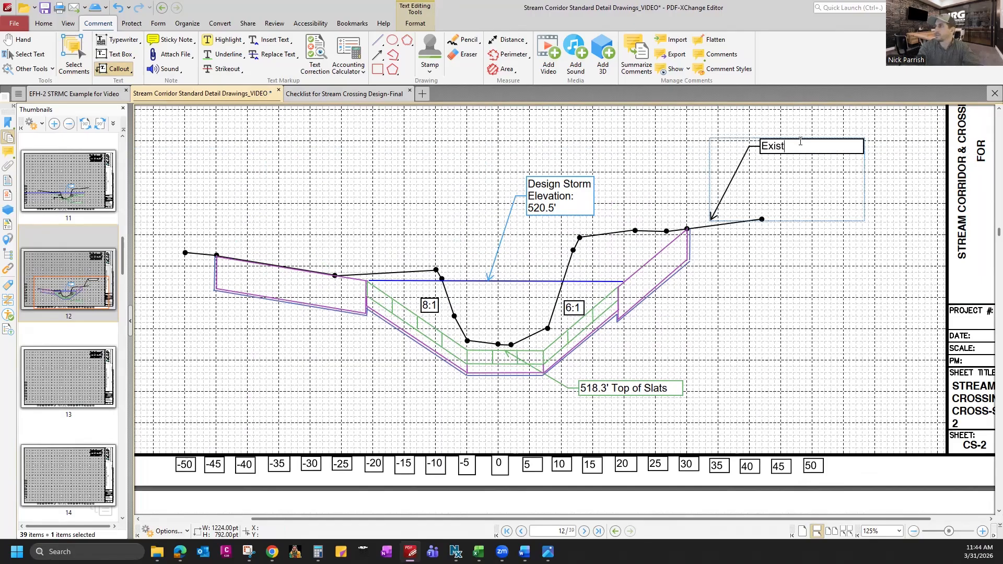
type("ing Ground")
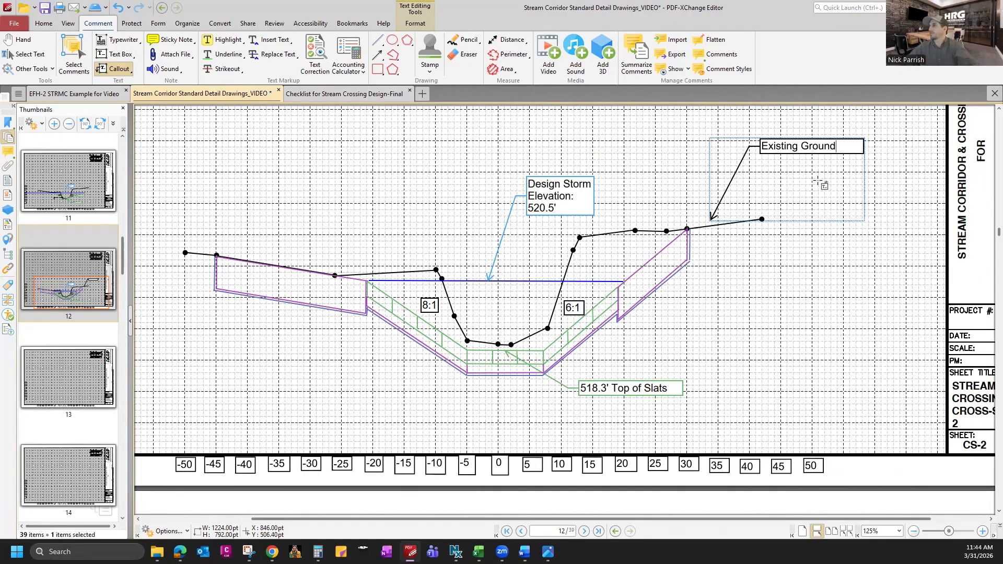
left_click(730, 197)
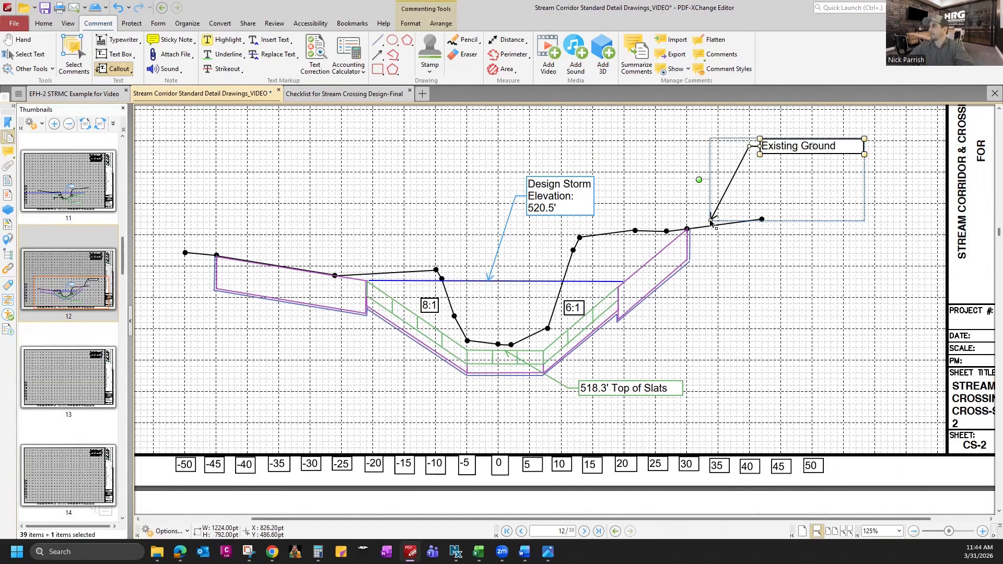
left_click_drag(712, 224, 713, 225)
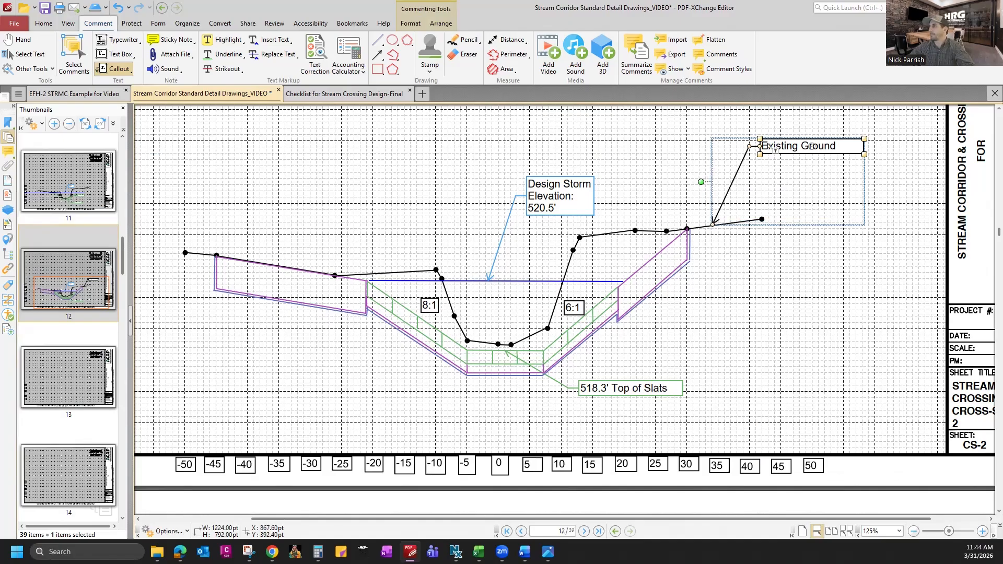
left_click_drag(766, 149, 440, 133)
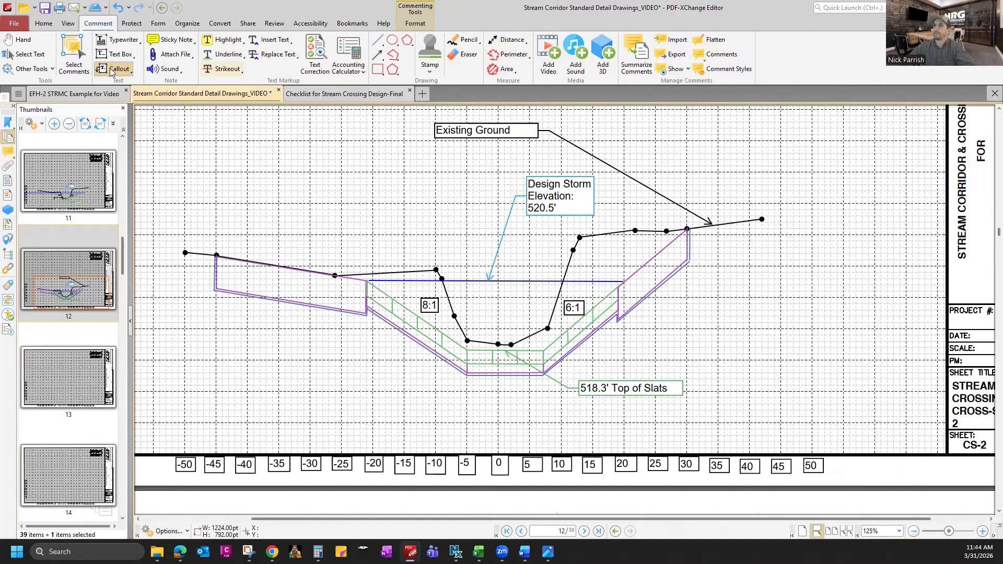
- Add a black callout reading "Existing Fence" pointing to the last ground point beyond offset 40
left_click_drag(763, 209, 841, 138)
type("Existing Fence")
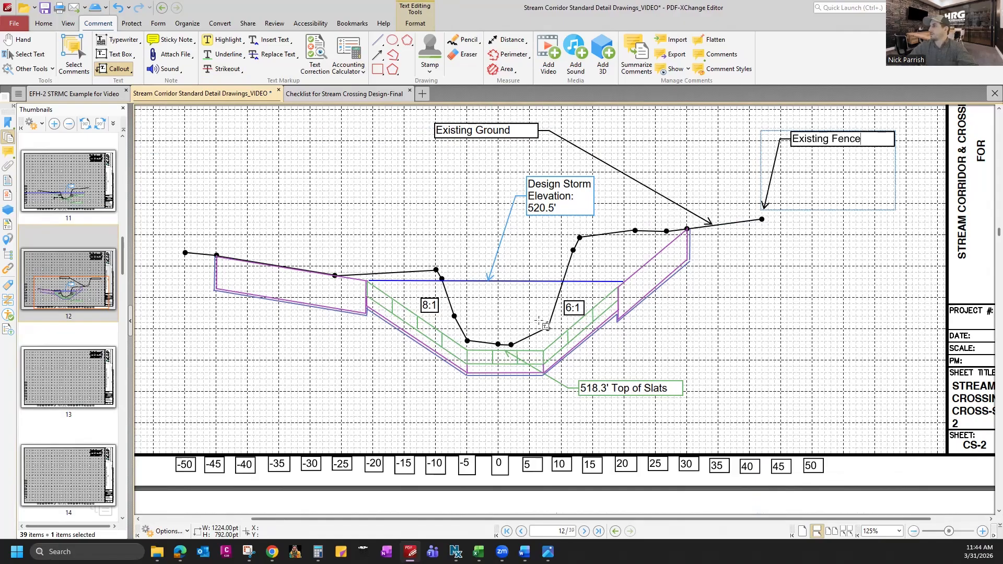
left_click(763, 208)
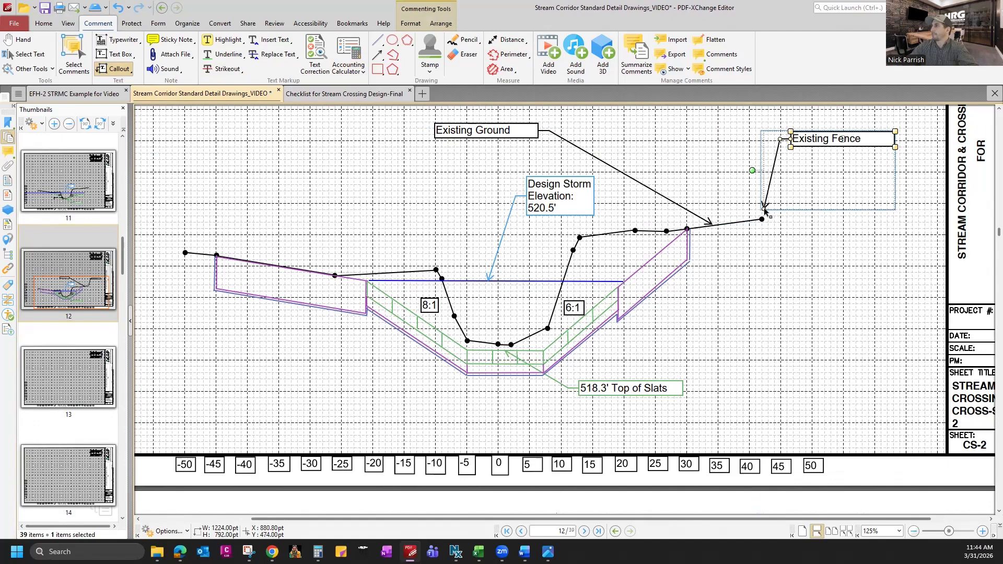
key("Escape")
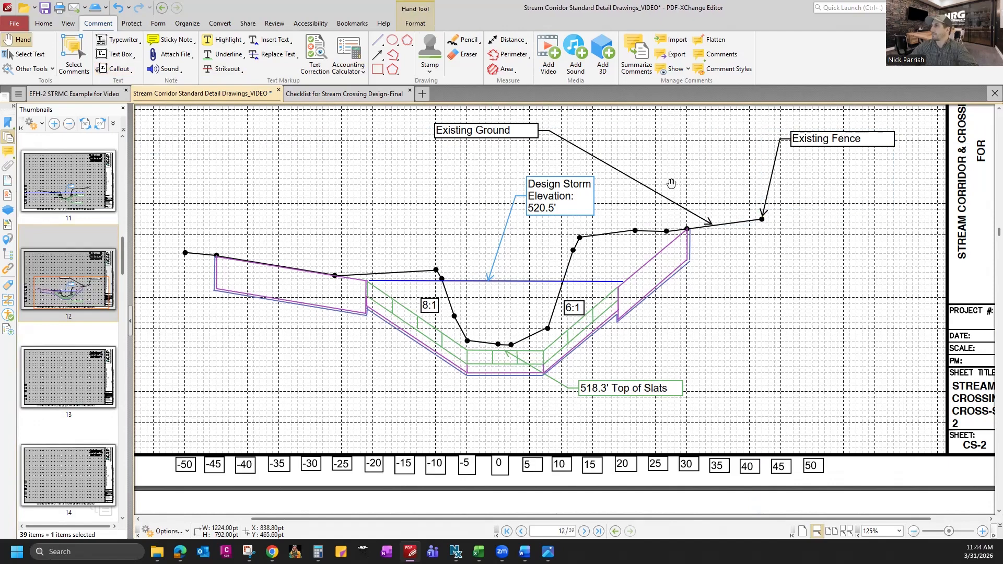
- Narrow the "Existing Fence" callout box to fit its text
left_click_drag(750, 320, 815, 329)
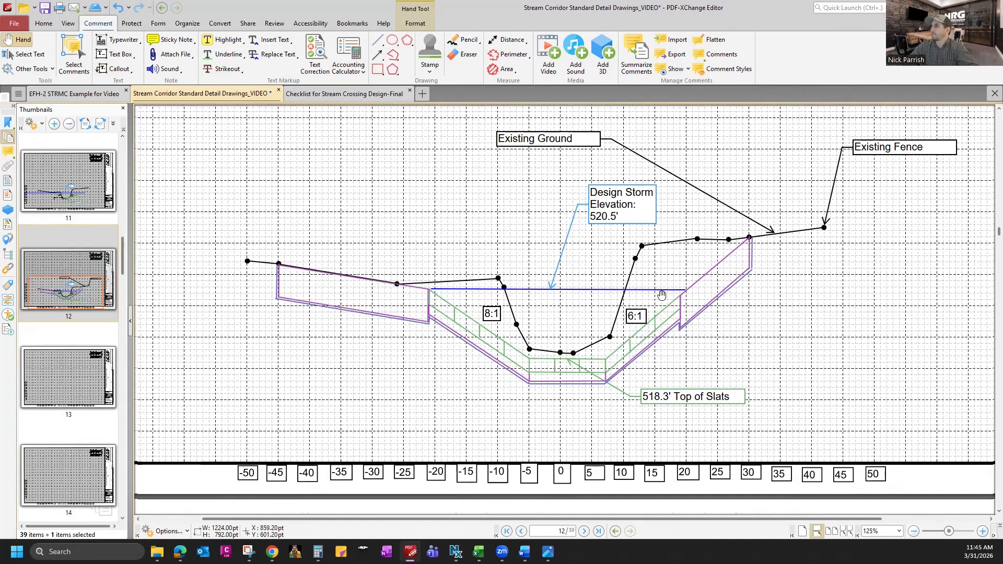
left_click_drag(447, 251, 516, 224)
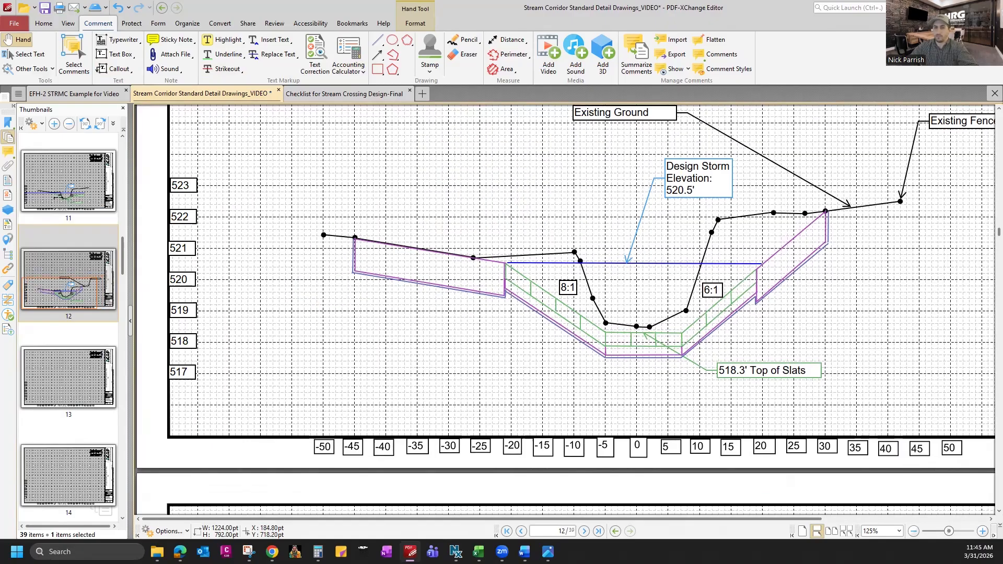
scroll(555, 231, "up", 1)
scroll(574, 240, "up", 3)
scroll(527, 224, "right", 4)
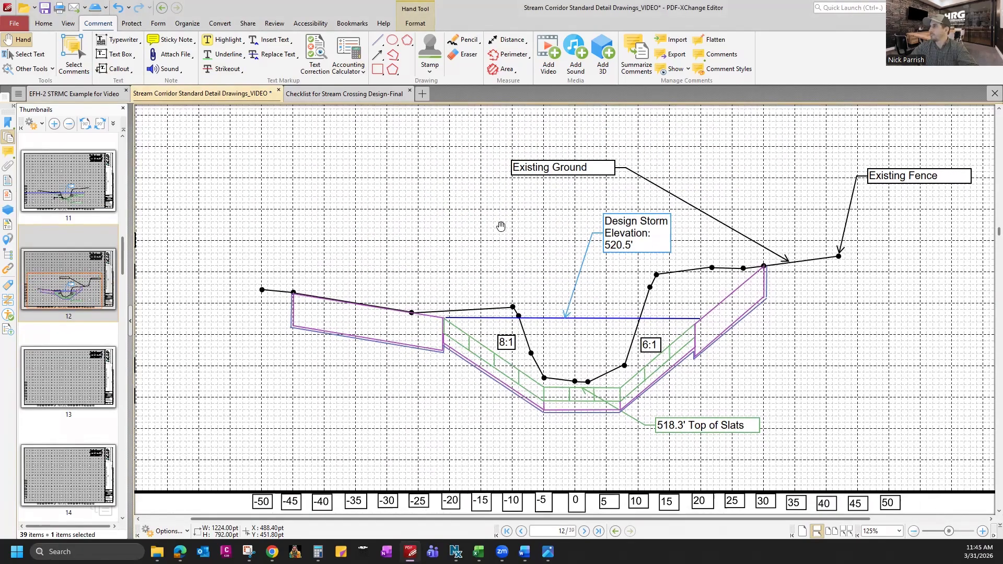
left_click(967, 178)
left_click_drag(951, 182, 945, 183)
left_click(975, 198)
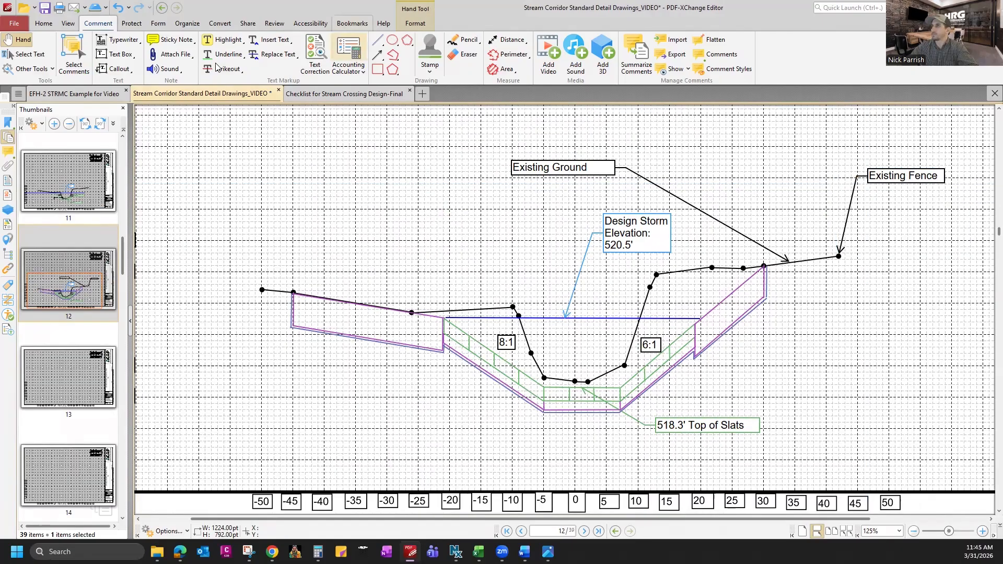
- Add a green callout reading "4 - 4'L x 10'W Precast Concrete Slats" pointing to the slats on the 8:1 slope
left_click(102, 70)
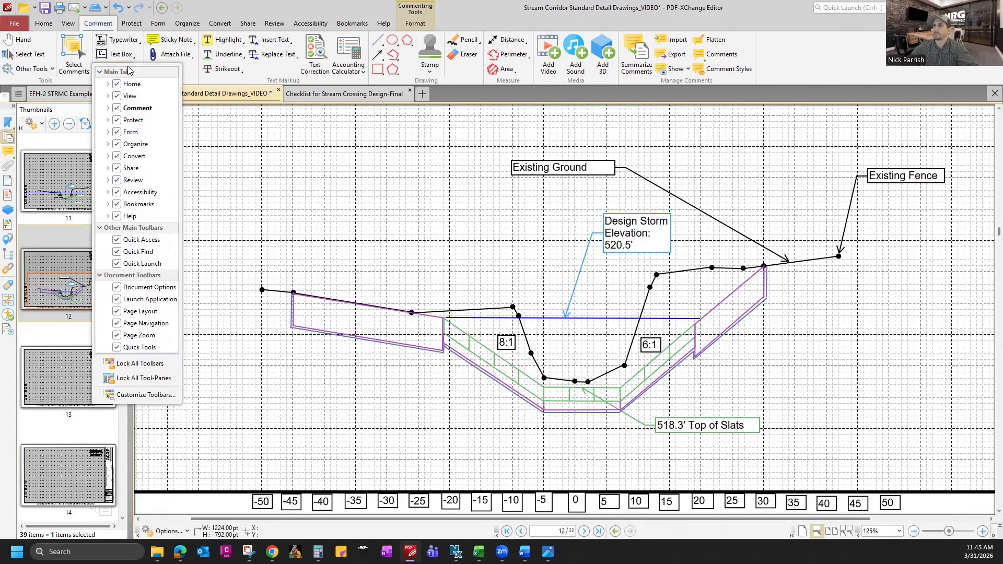
left_click(129, 70)
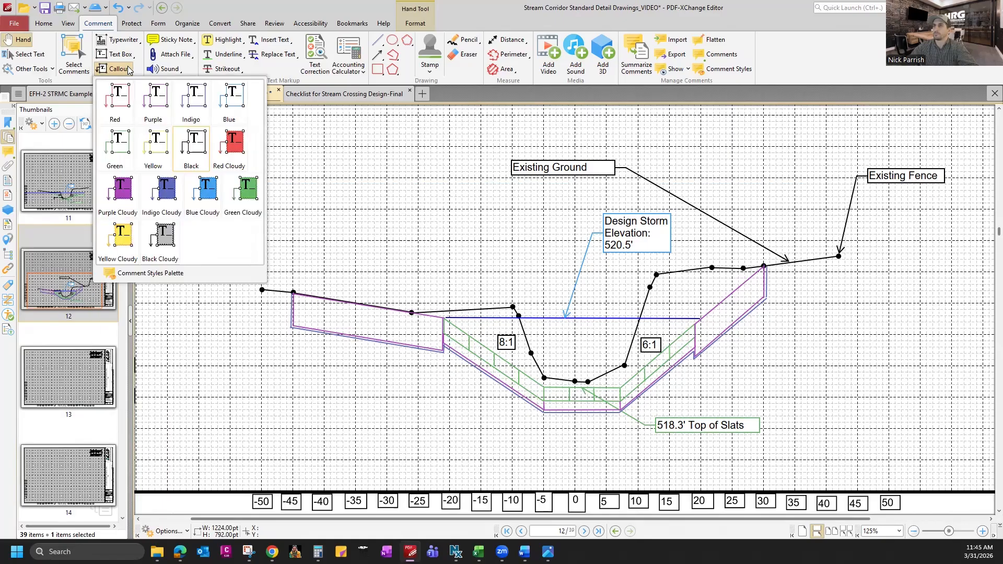
left_click(118, 142)
left_click(507, 372)
left_click(389, 428)
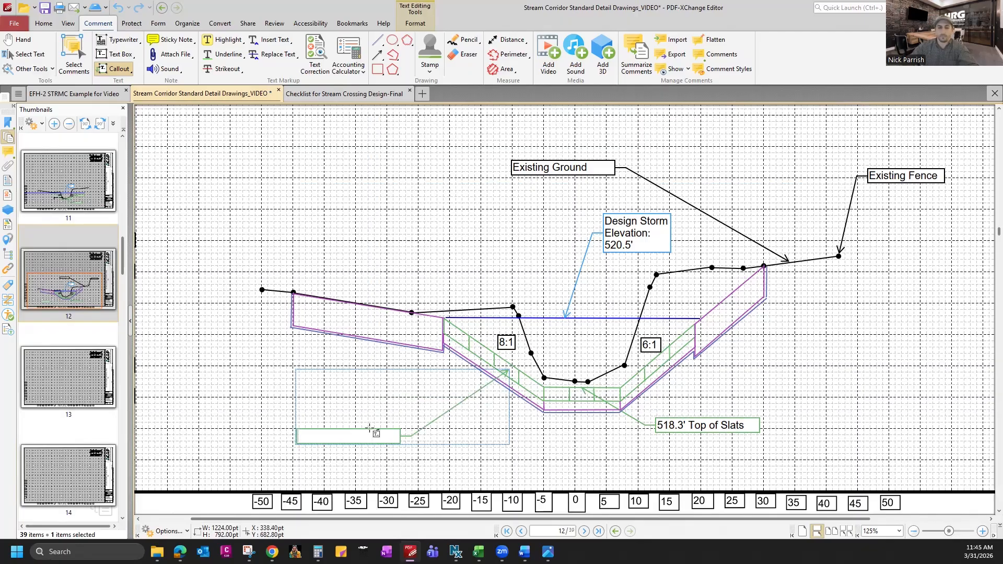
type("4 - 4'L x 10'W P")
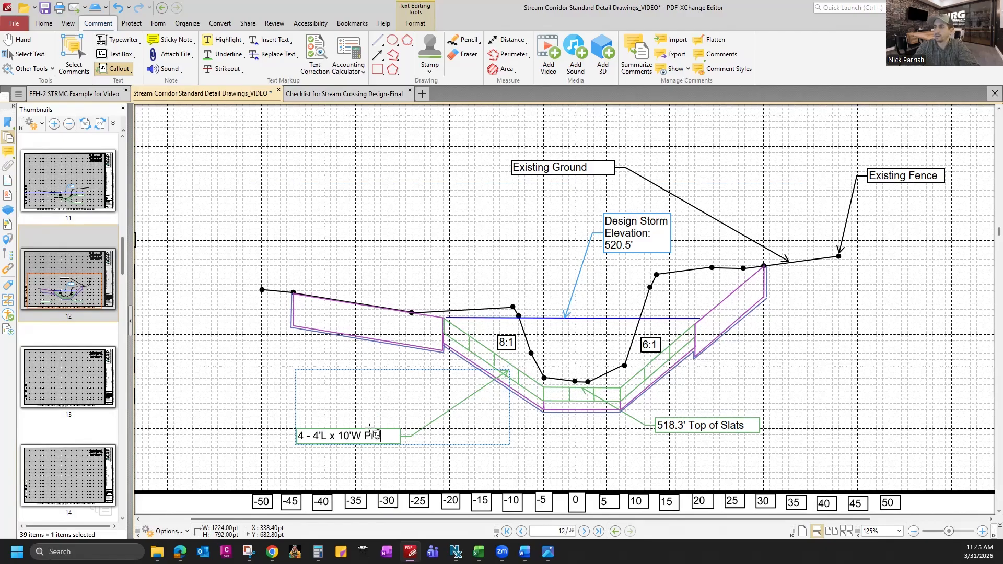
type("ecast Comc")
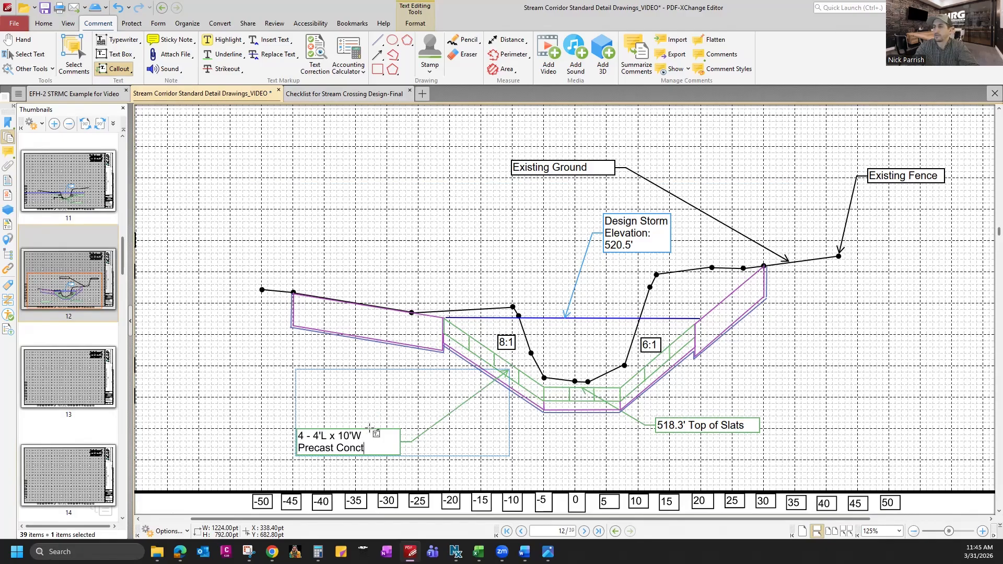
type("rete Slats")
key("Escape")
key("Escape")
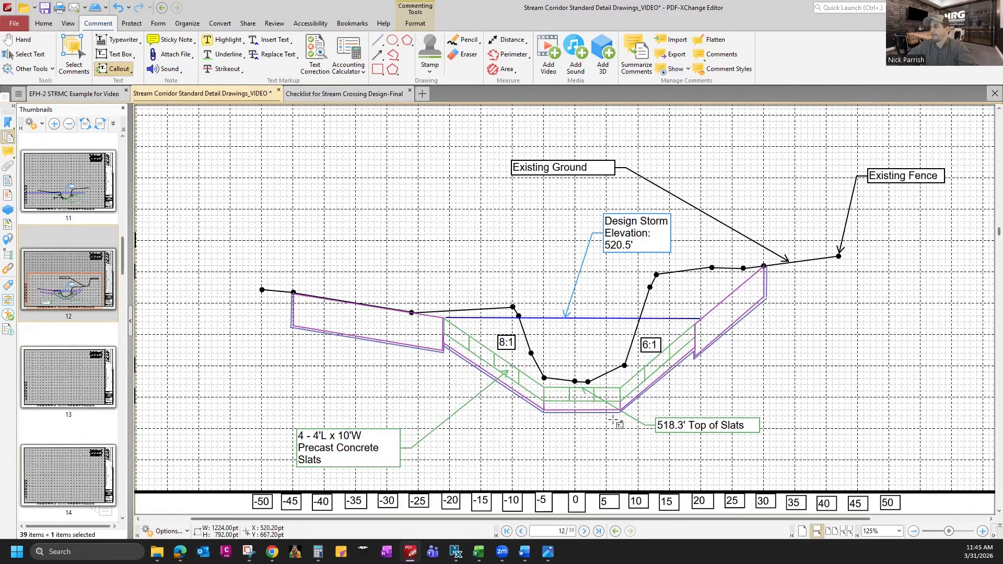
- Place an empty green callout pointing to the slats at the channel bottom, with its box below the section
left_click(560, 395)
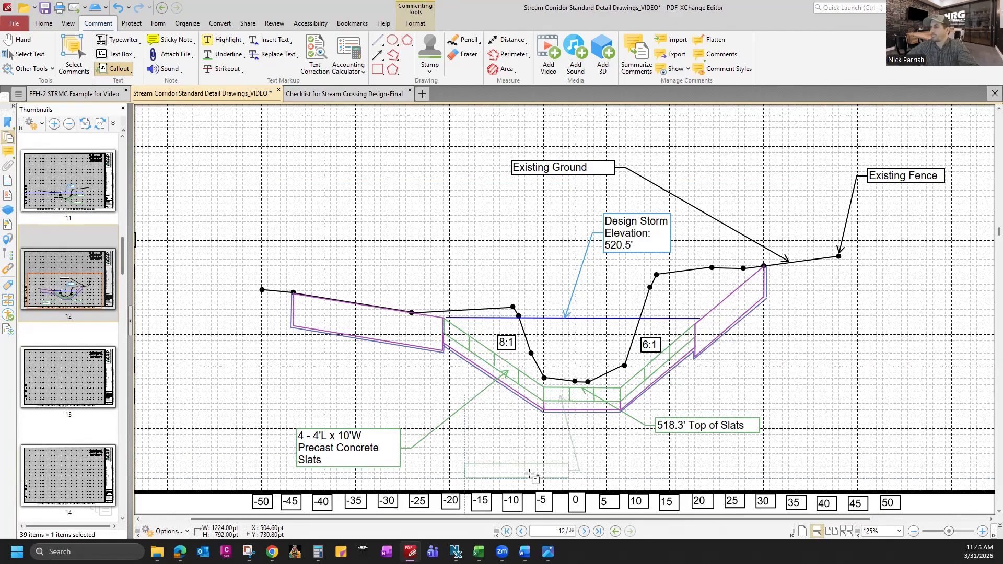
left_click(506, 461)
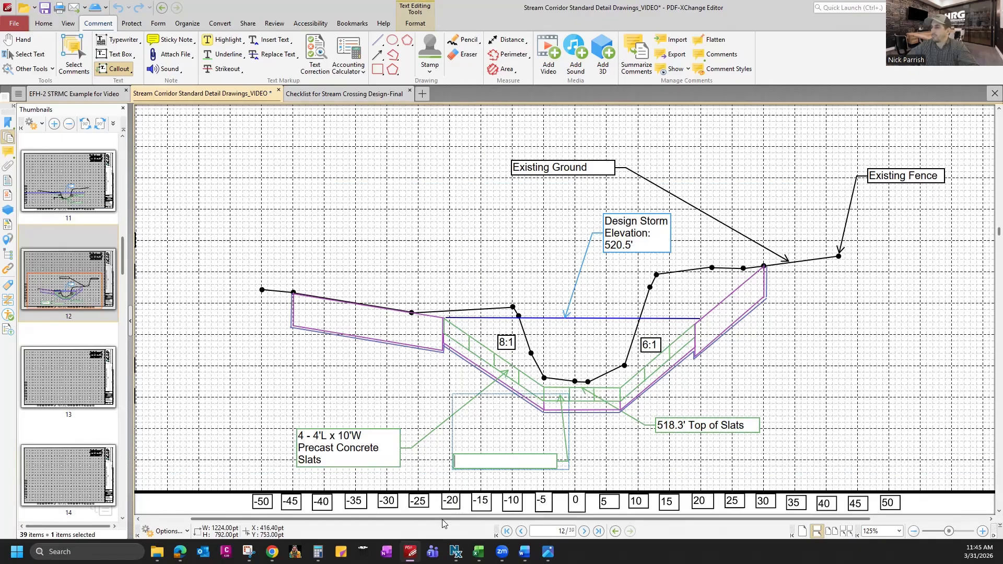
left_click_drag(468, 518, 446, 518)
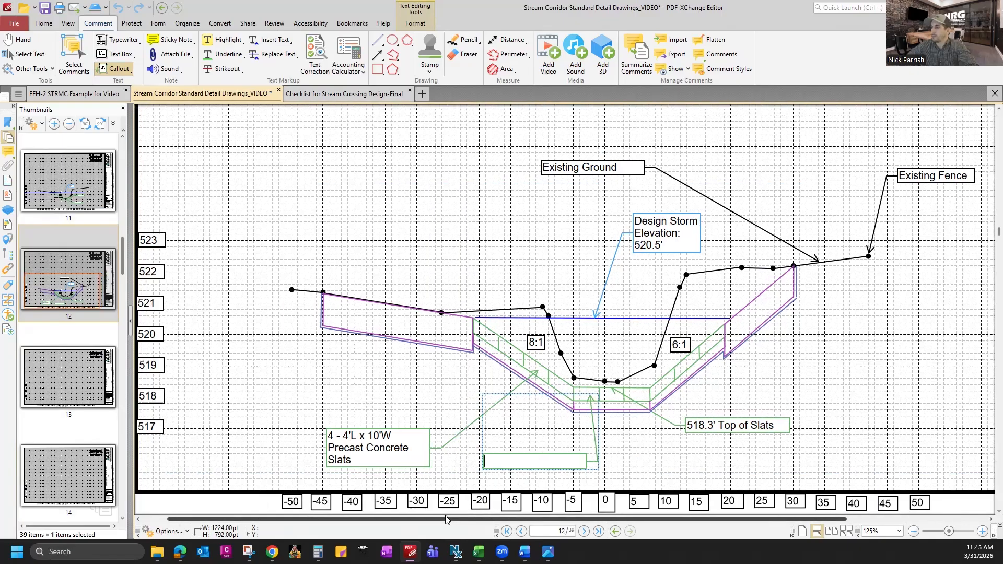
left_click(213, 449)
- Add a text box reading "Left looking up stream" below elevation 517 near offset -50 and fit the box to one line
left_click(116, 54)
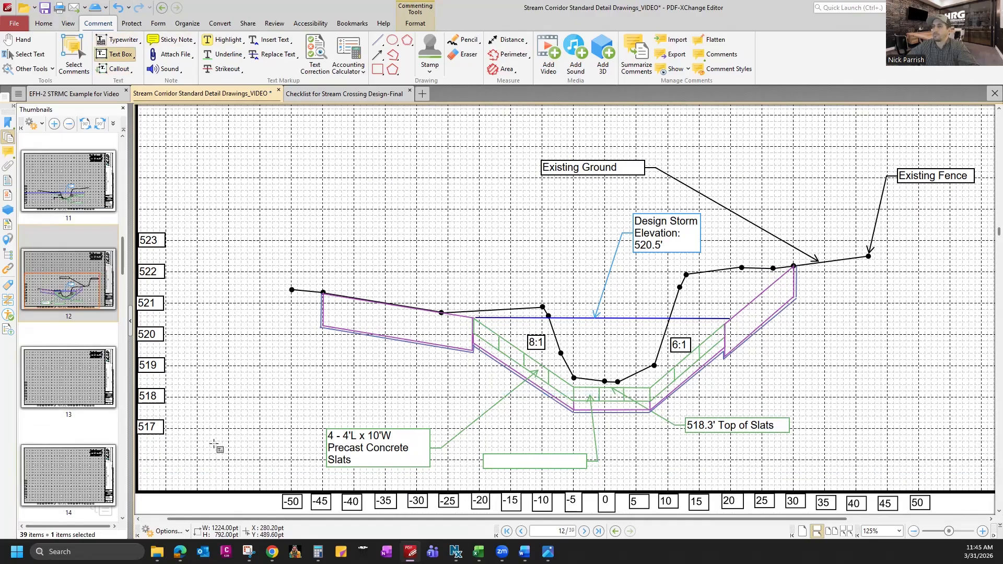
left_click_drag(163, 456, 296, 476)
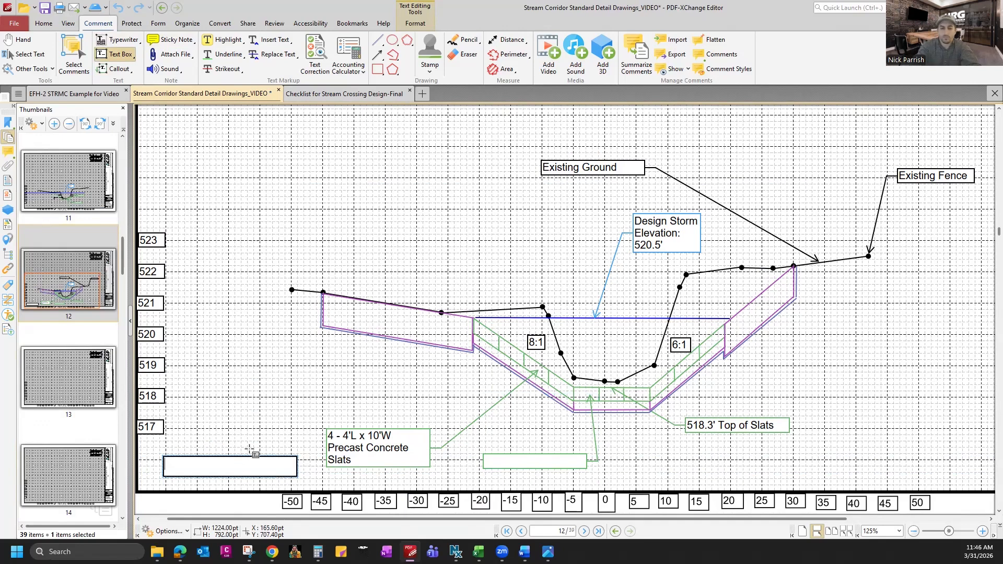
type("Left loo")
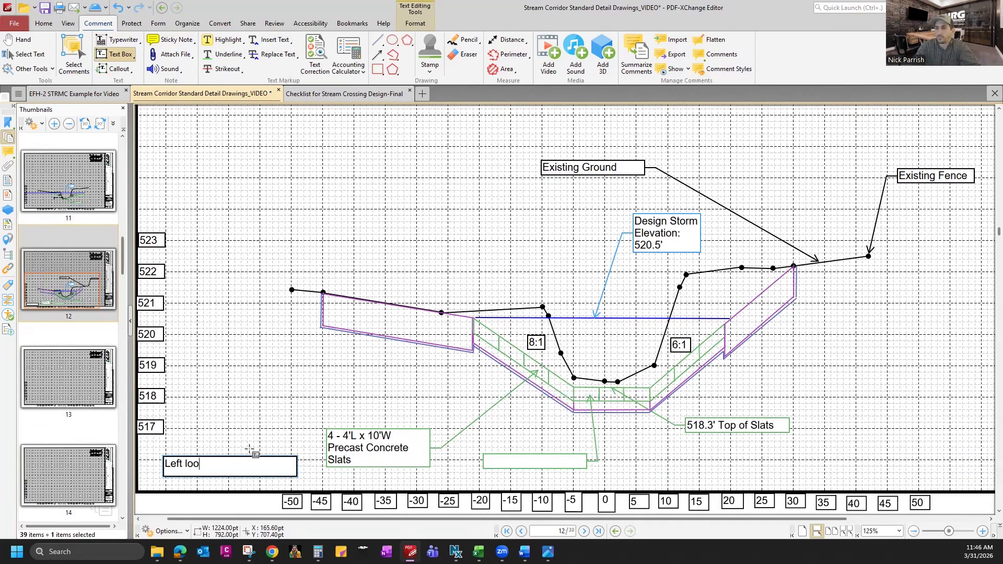
type("king up stream")
key("Escape")
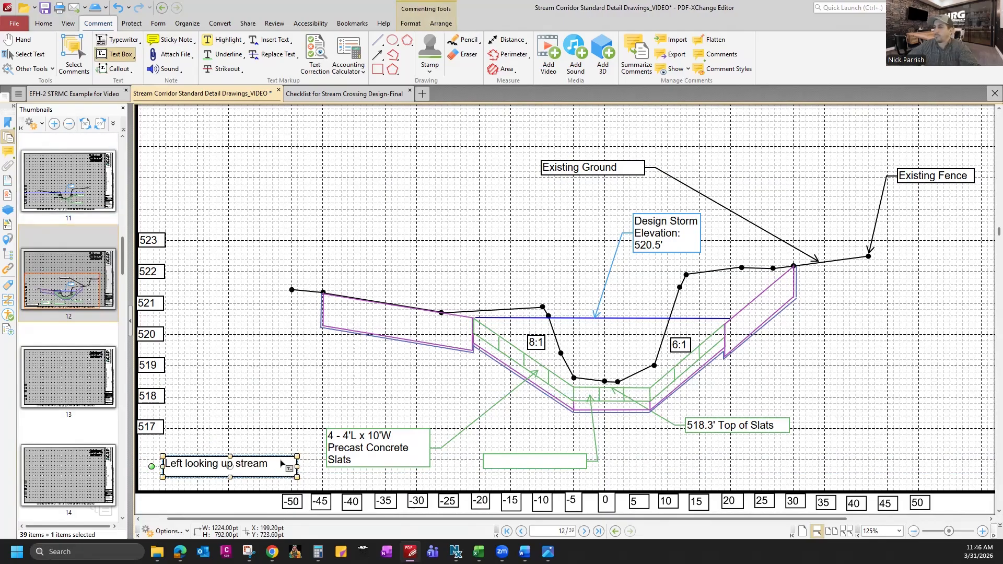
mouse_move(288, 465)
left_mouse_down()
mouse_move(257, 460)
mouse_move(282, 465)
left_mouse_up()
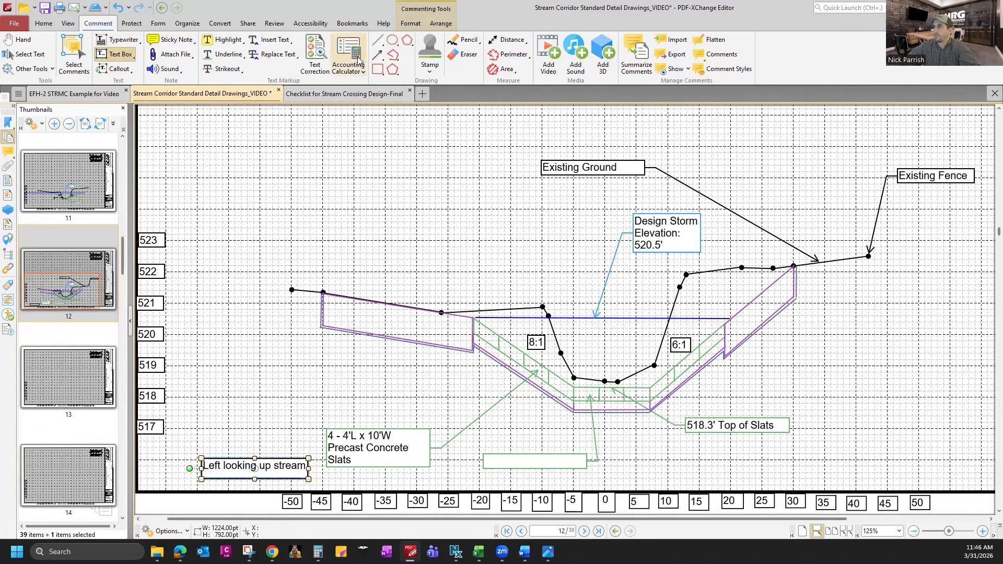
- Draw a horizontal black arrow beside the "Left looking up stream" label, pointing away from the section
left_click(376, 55)
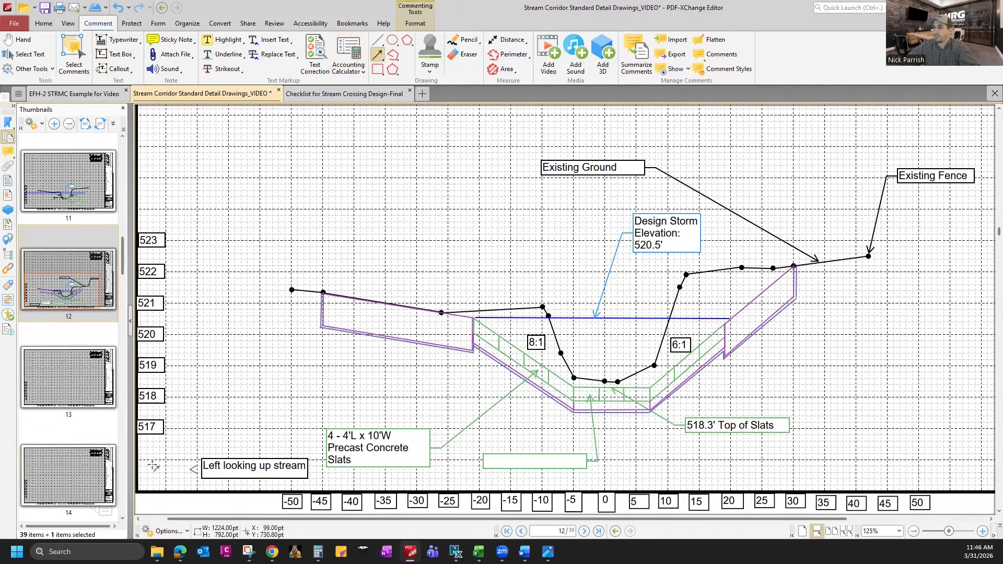
left_click_drag(148, 466, 192, 469)
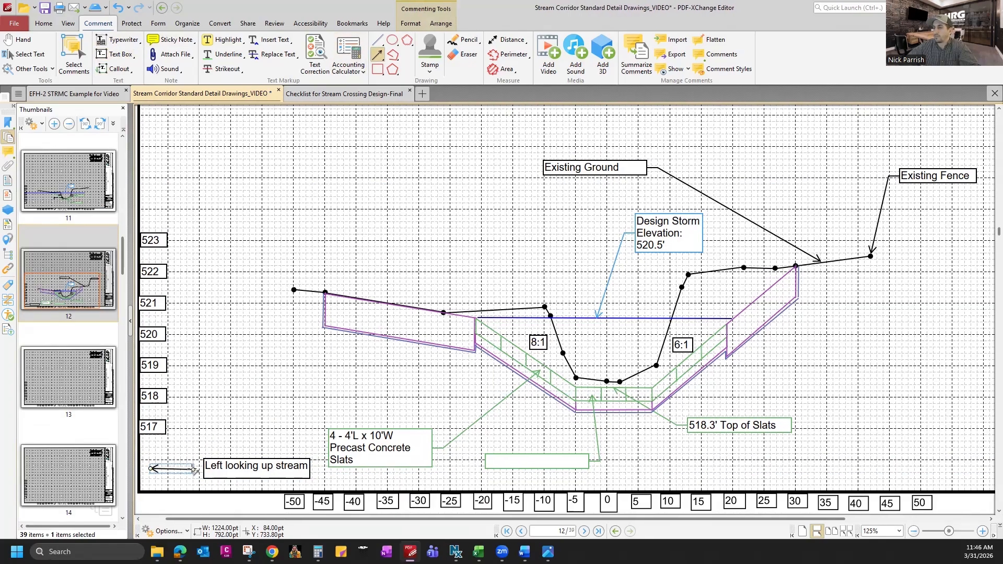
left_click(250, 485)
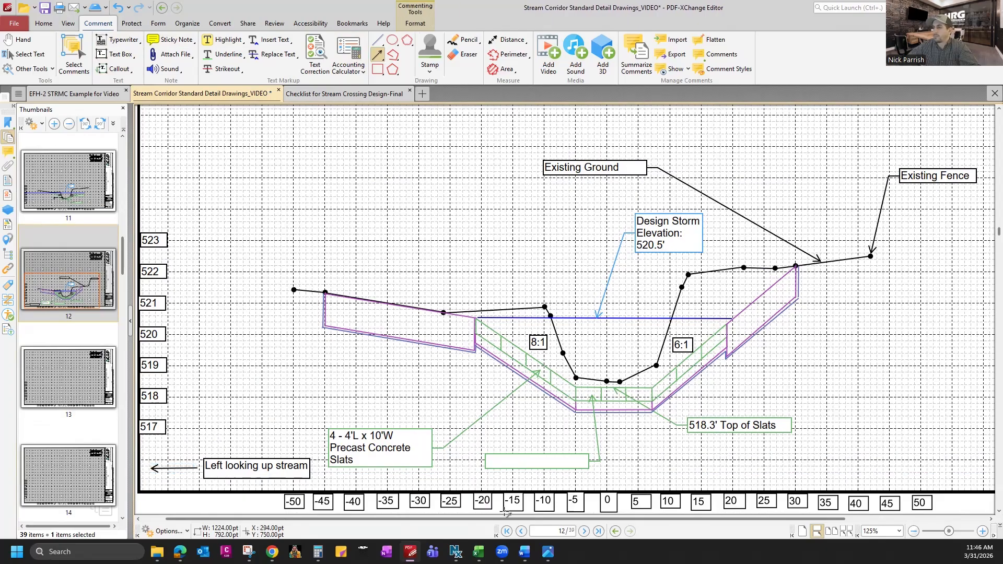
- Add a text box reading "Right Looking Upstream" at the lower end of the grid beside the title block
left_click_drag(510, 520, 700, 511)
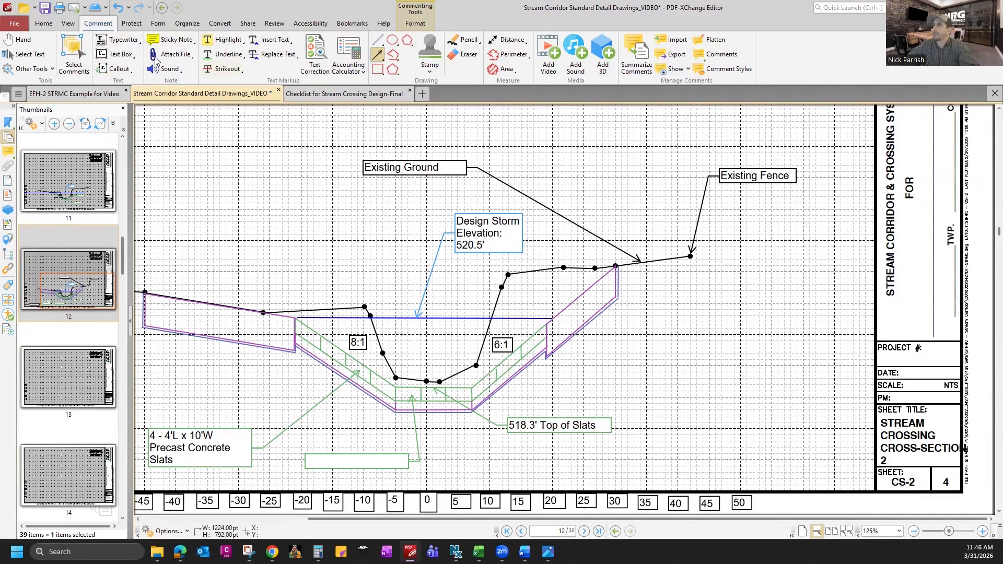
left_click(115, 54)
left_click_drag(768, 453, 845, 471)
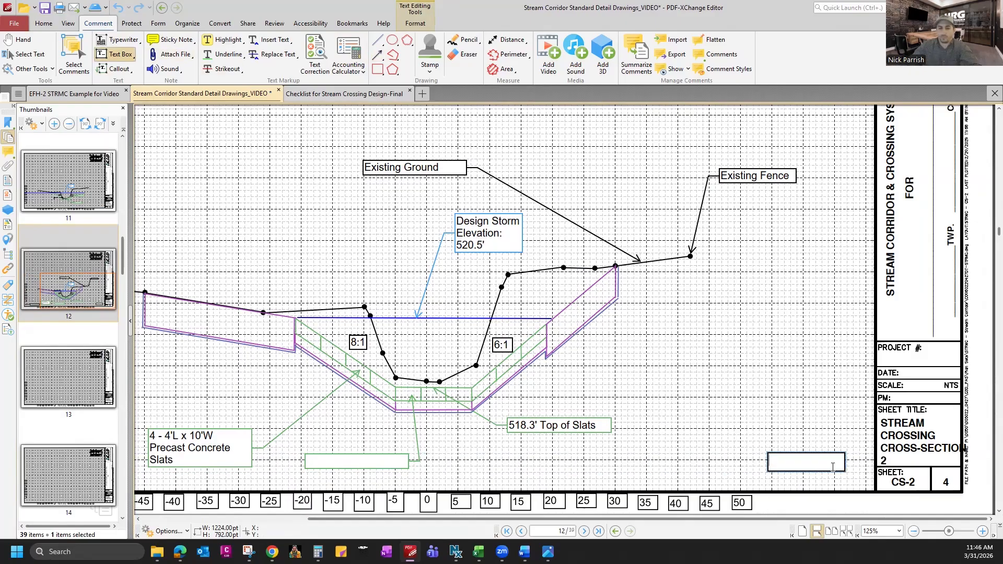
type("Right Loo")
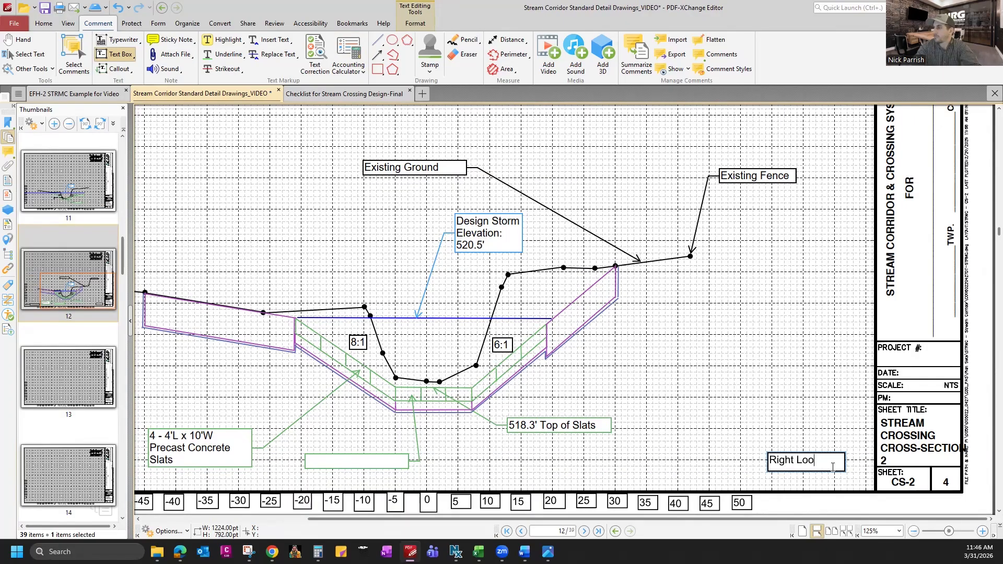
type("king Upstream")
key("Escape")
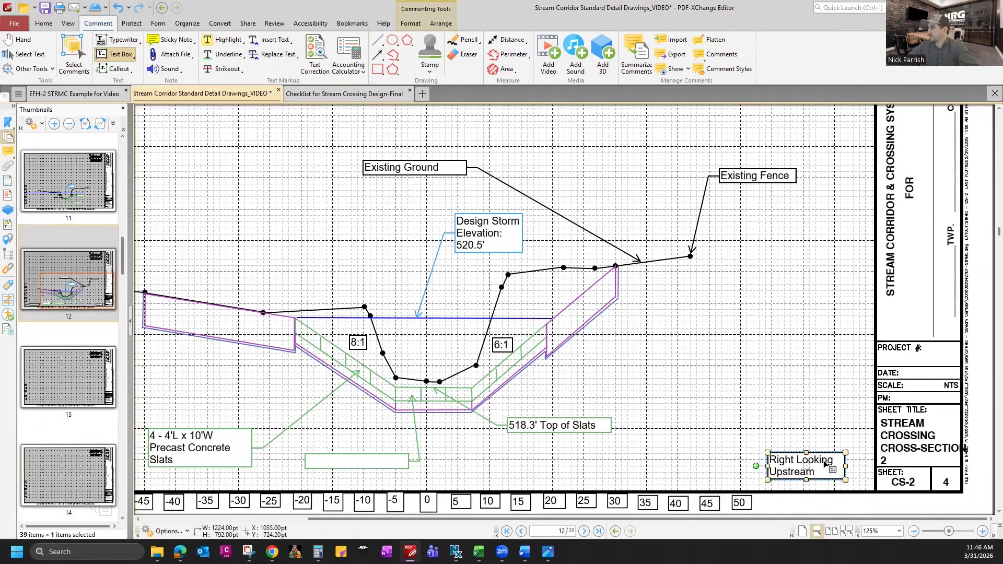
- Fit the "Right Looking Upstream" label on one line, shift it toward offset 45, and draw a black arrow from it toward the title block
left_click_drag(769, 465, 740, 464)
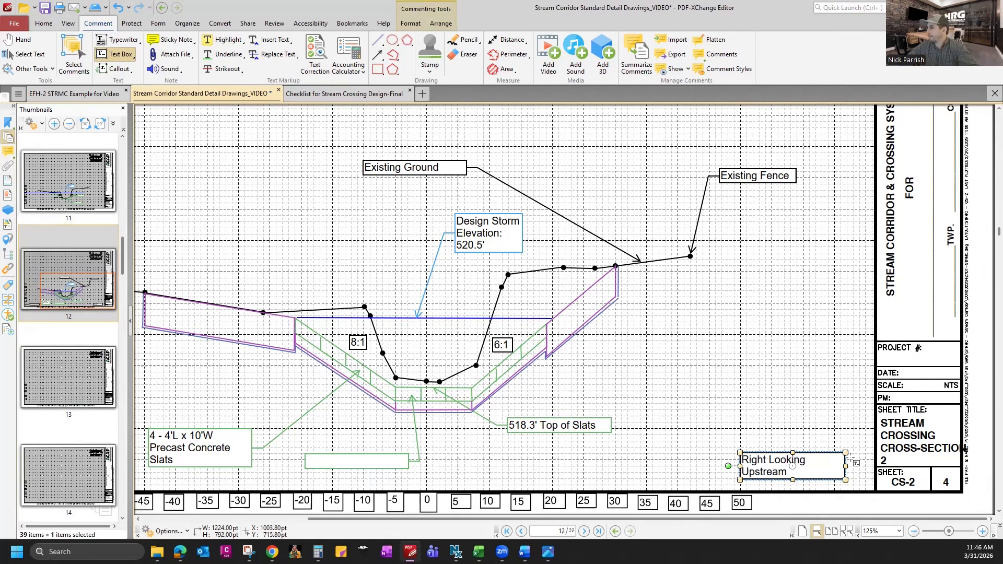
left_click_drag(846, 466, 790, 470)
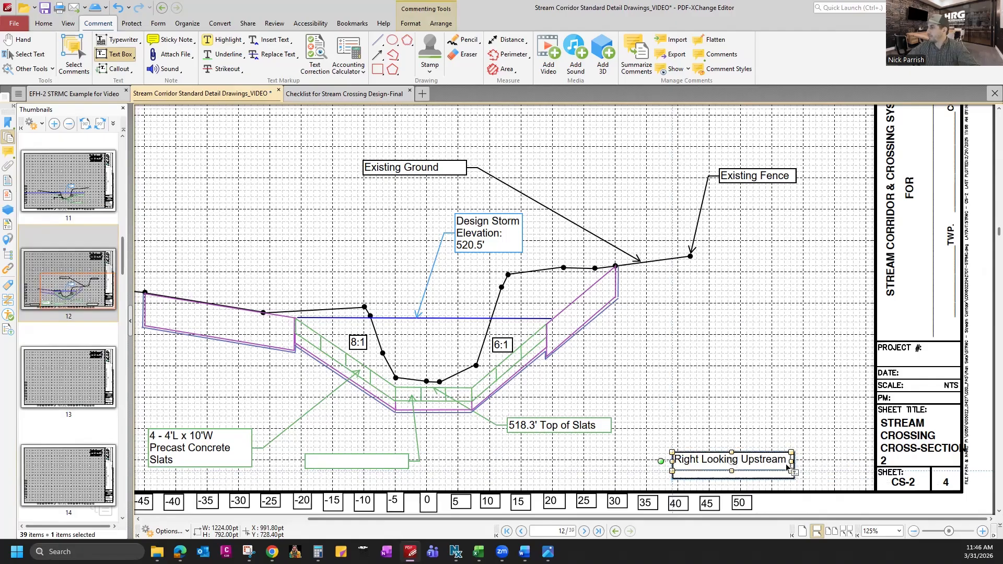
left_click(378, 55)
left_click_drag(795, 460, 863, 458)
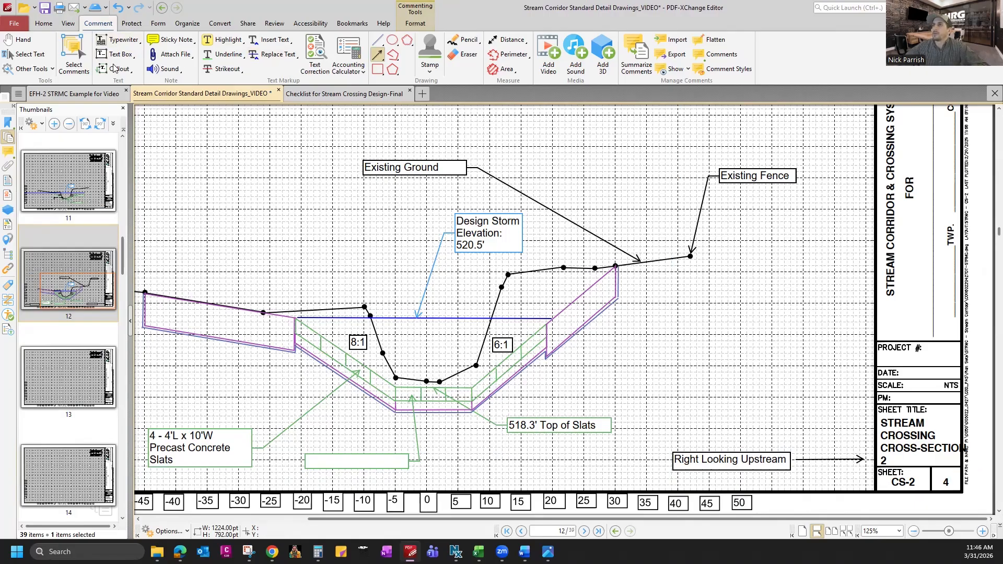
- Add a purple callout reading "24'L x 10'W Stone Animal Walkway" pointing to the stone approach between offsets -45 and -20
left_click(129, 69)
left_click(155, 101)
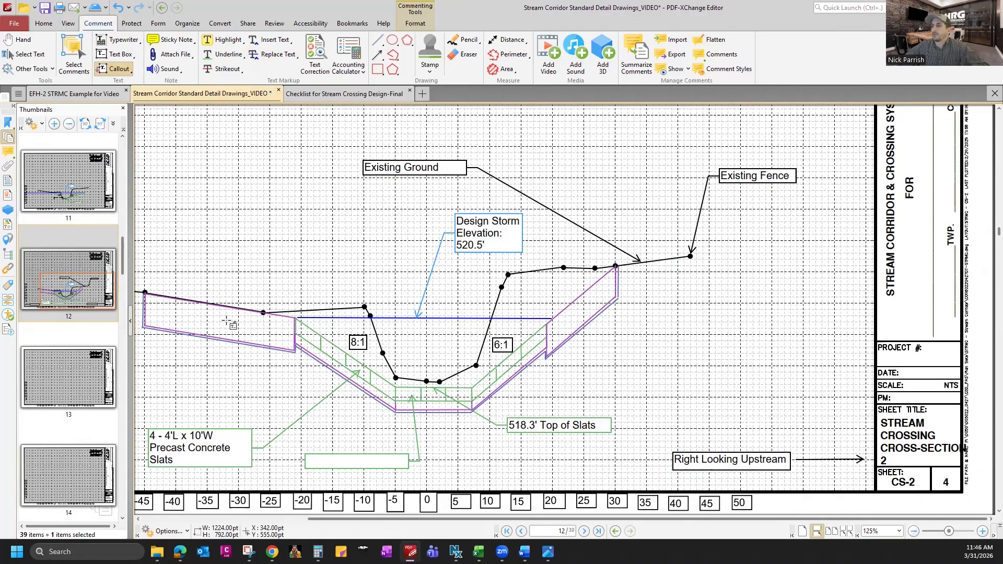
left_click_drag(162, 207, 227, 319)
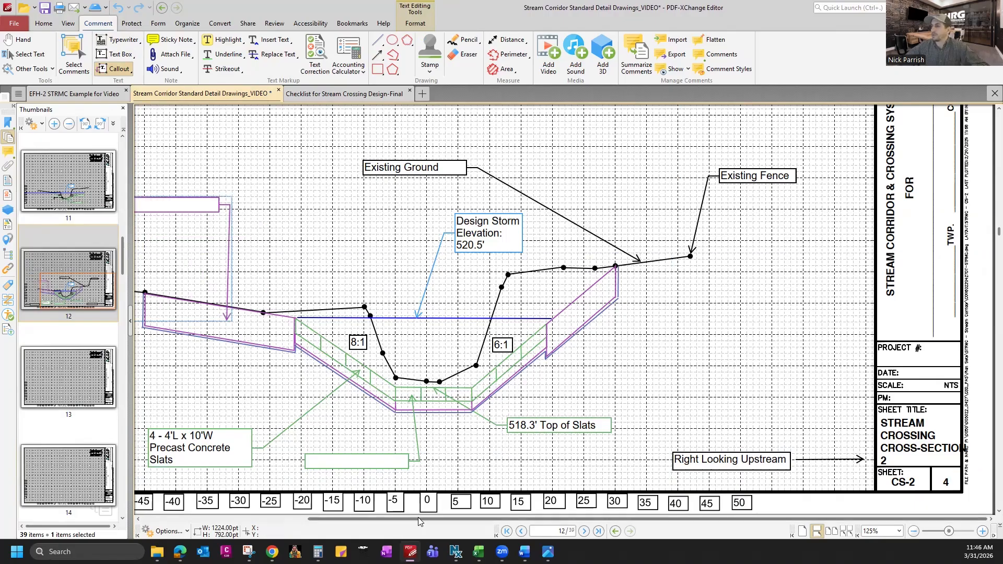
scroll(337, 513, "left", 5)
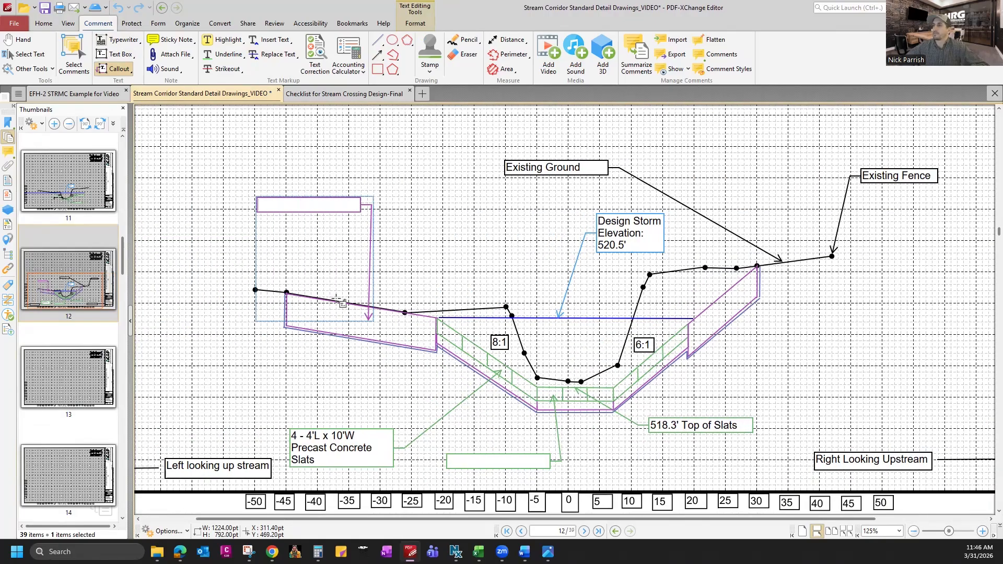
type("24'")
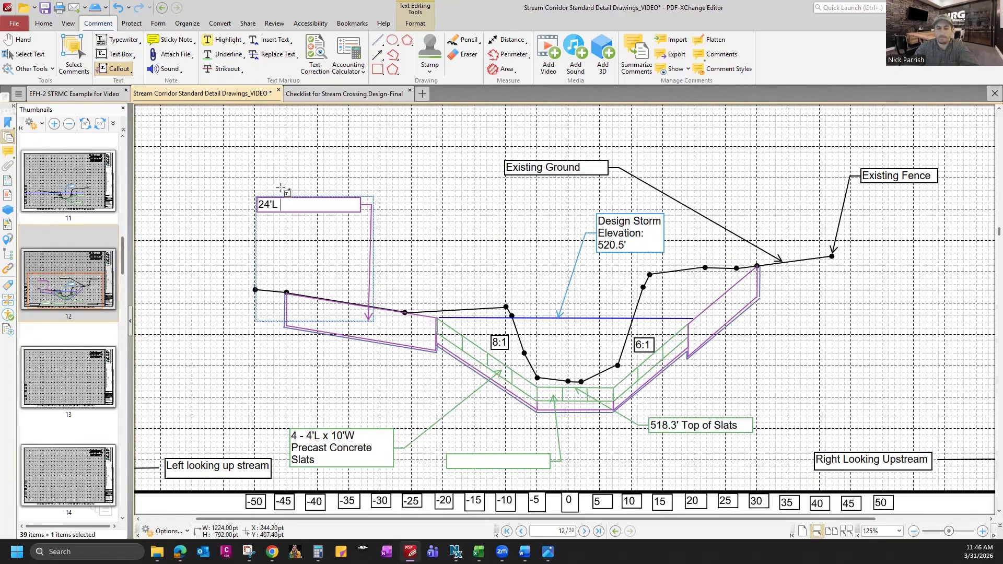
type("L x 10'W ")
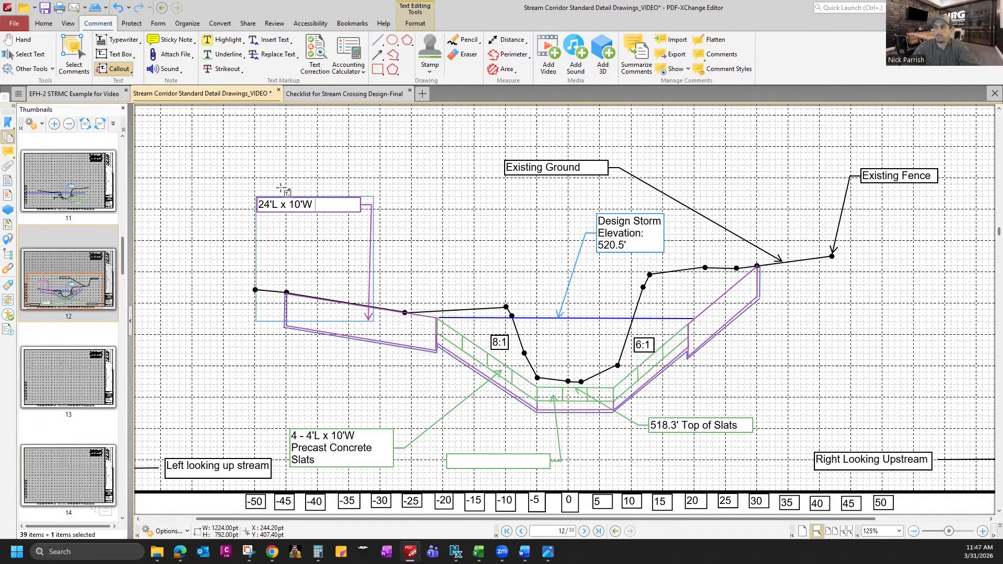
type("ANIMA")
key("BackSpace")
key("BackSpace")
key("BackSpace")
type("Stone Animal Walkway")
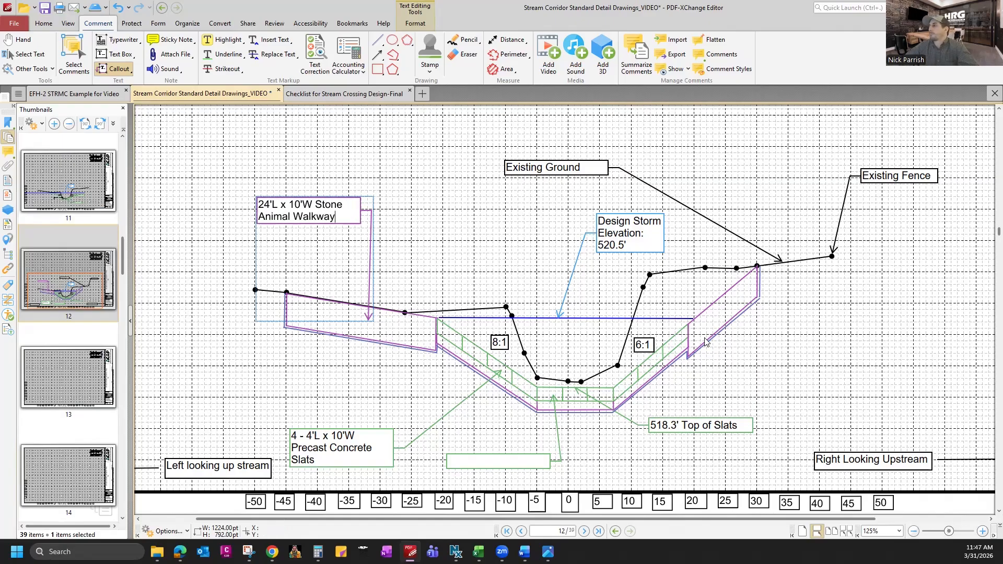
key("Escape")
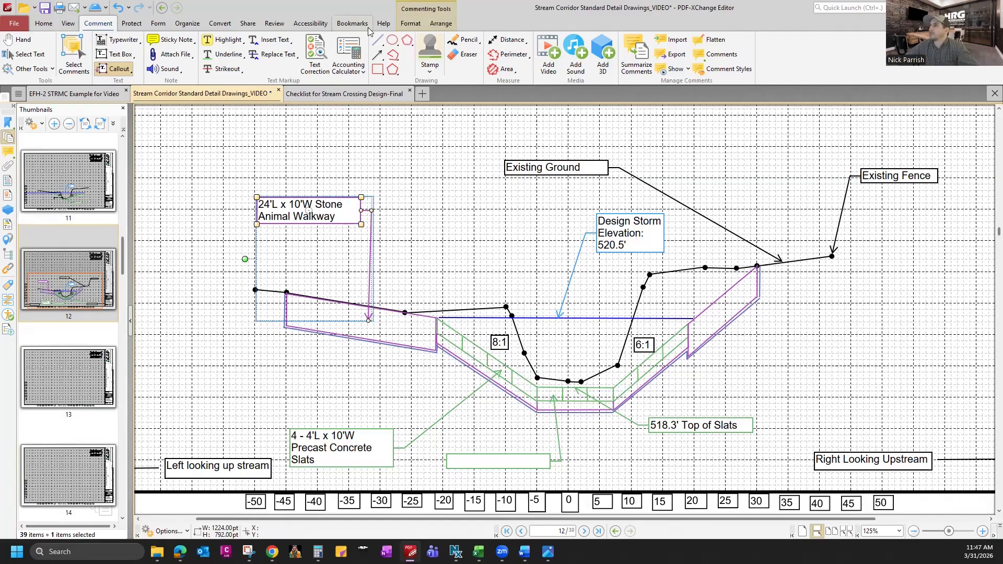
- Measure the horizontal length of the stone approach between offsets 20 and 30
left_click(507, 40)
left_click(687, 324)
key("Escape")
left_click(681, 303)
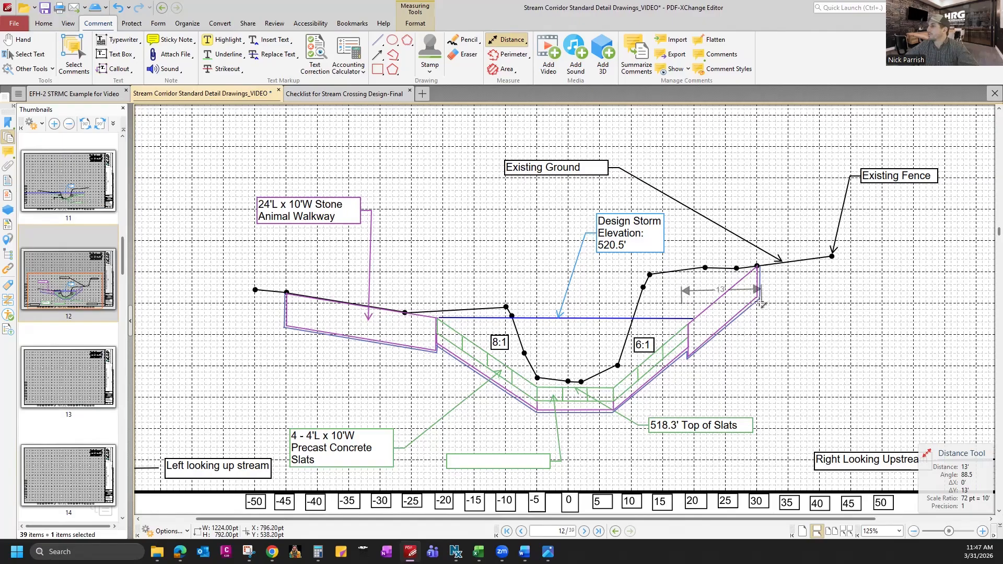
key("Escape")
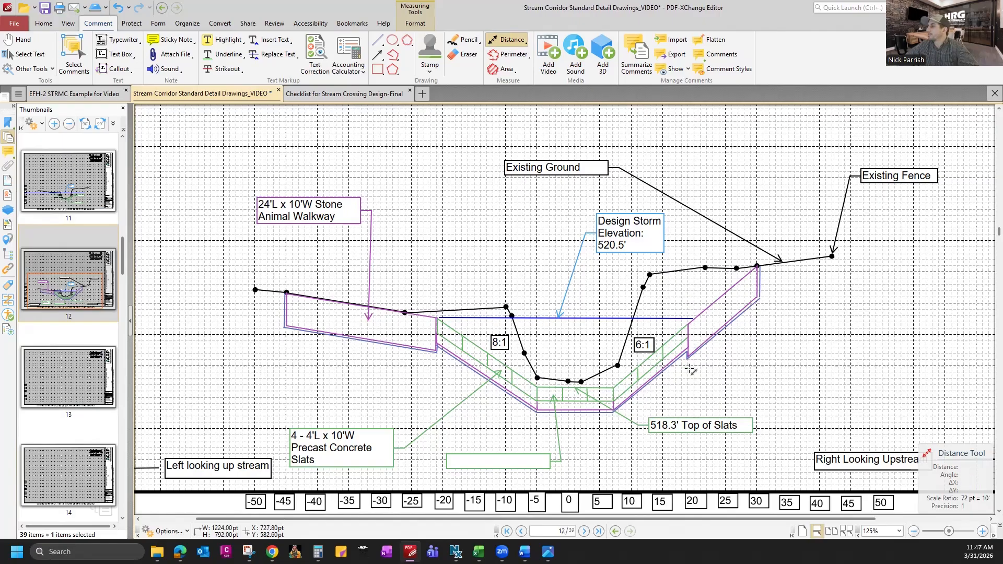
left_click(688, 366)
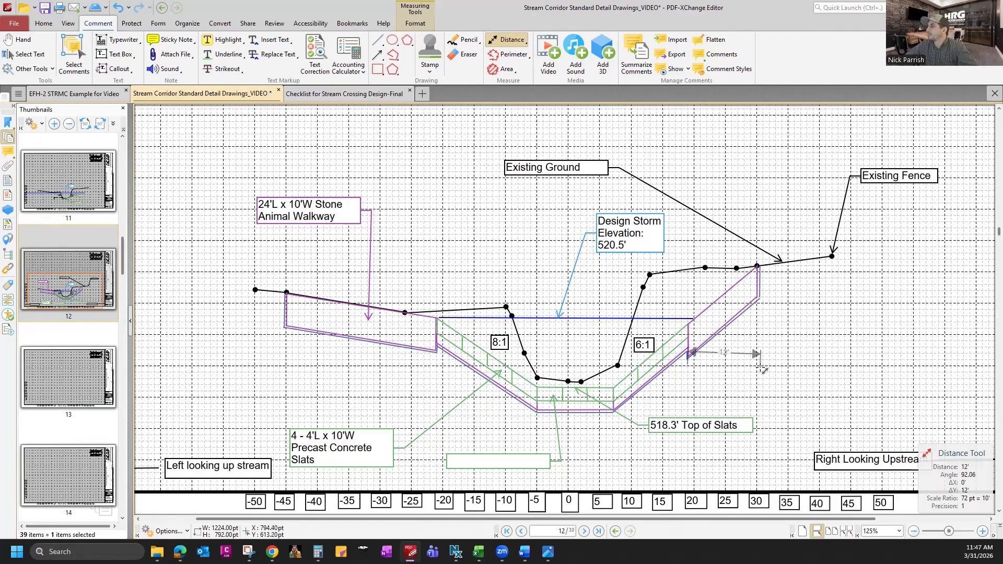
key("Escape")
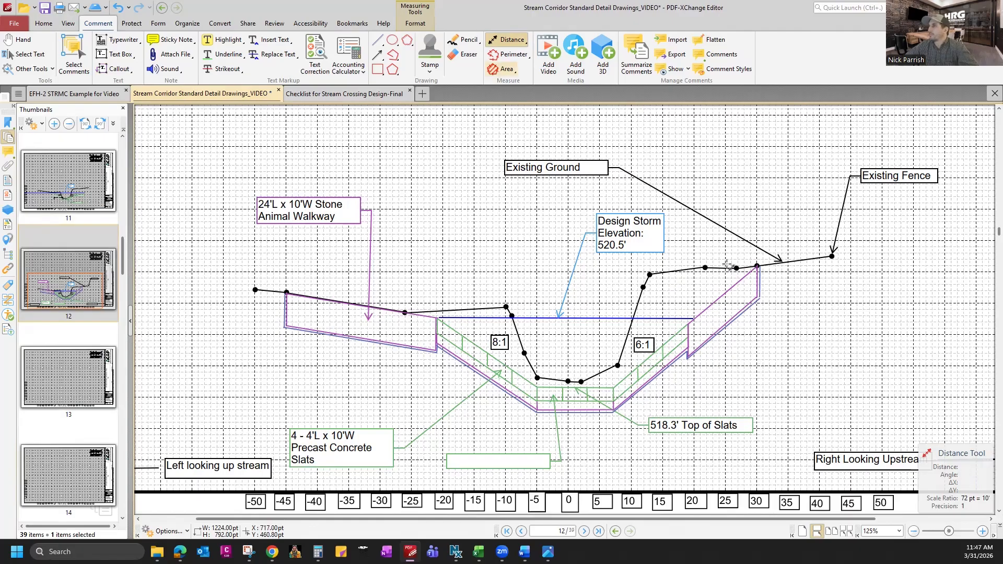
- Add a purple callout reading "12'L x 10'W Stone Animal Walkway" pointing to the stone approach near offset 30
left_click(116, 69)
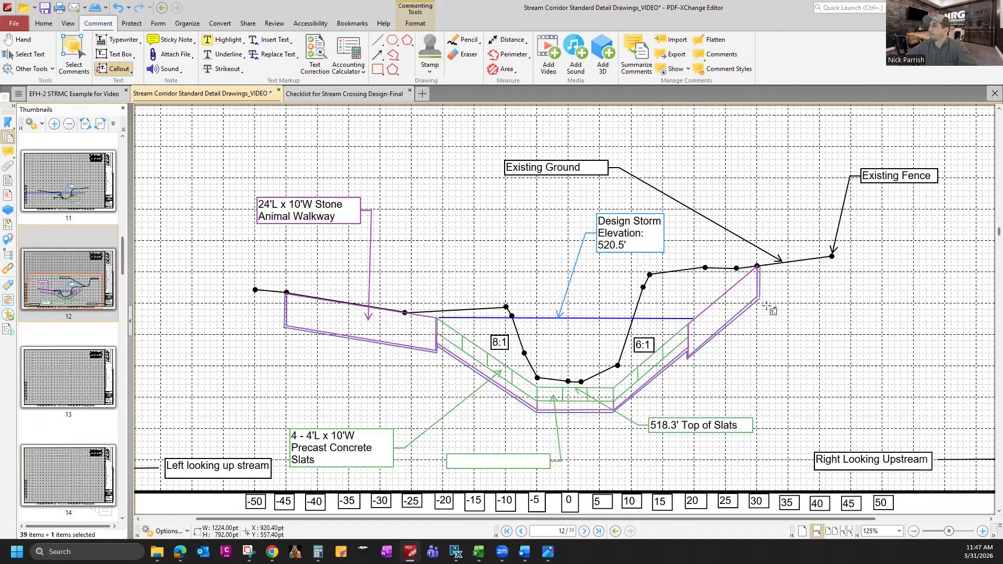
left_click(888, 300)
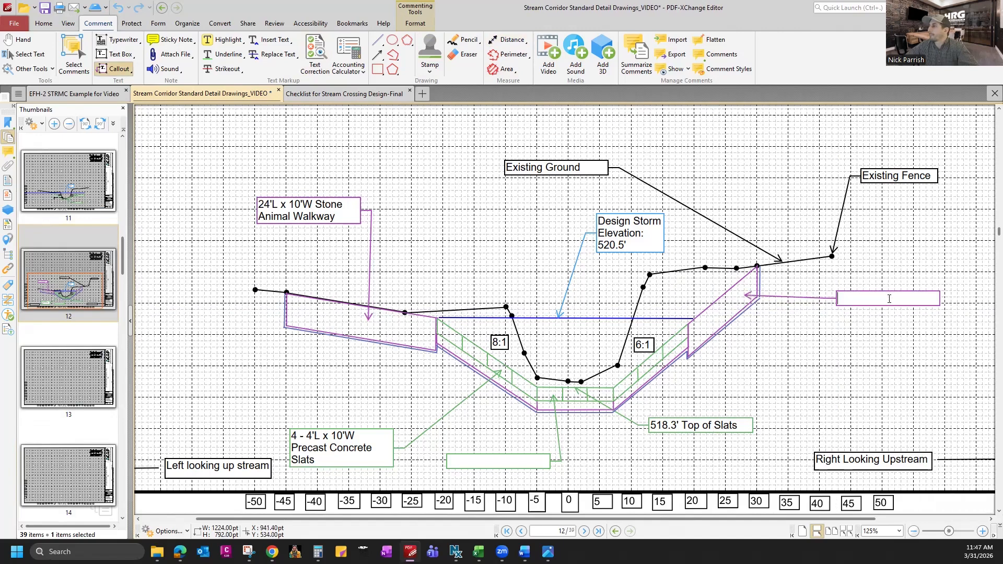
type("12'L")
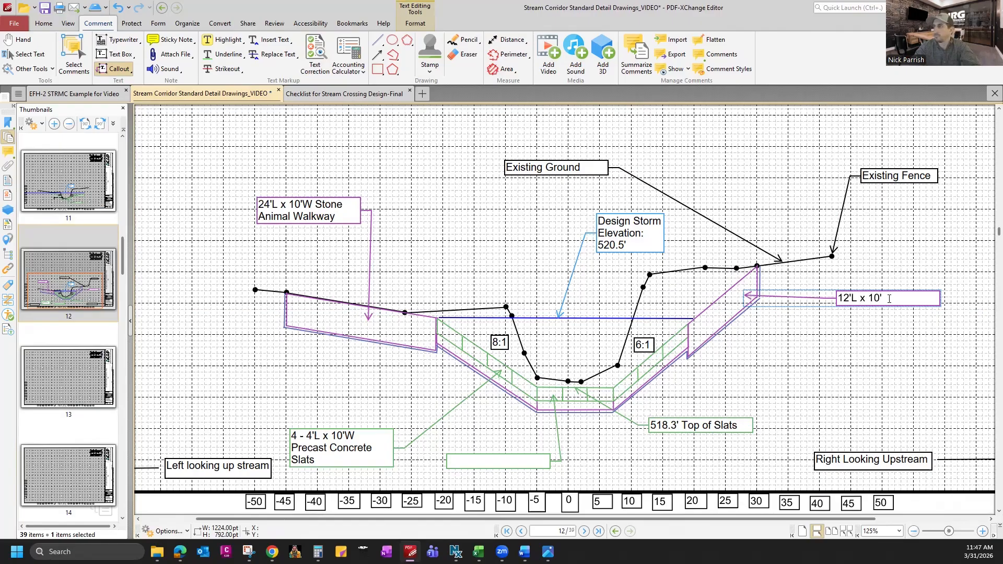
type("x 10'W Stone Anima")
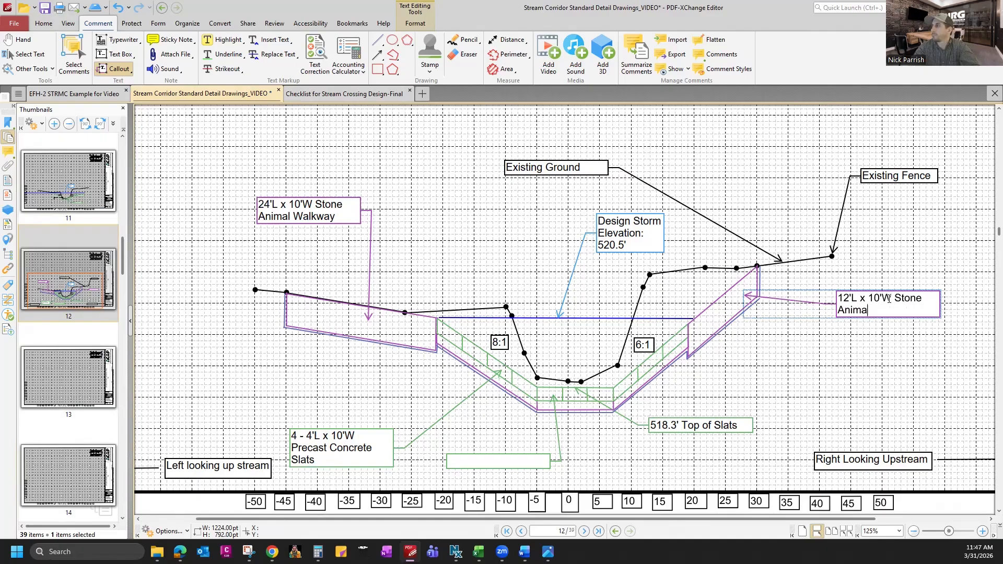
type("l Walkway")
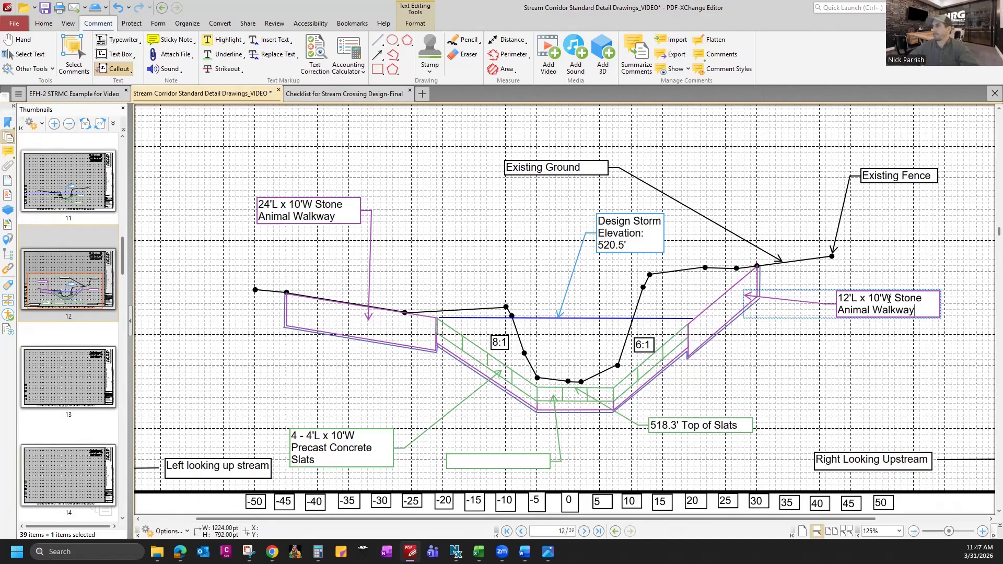
key("Escape")
key("Escape")
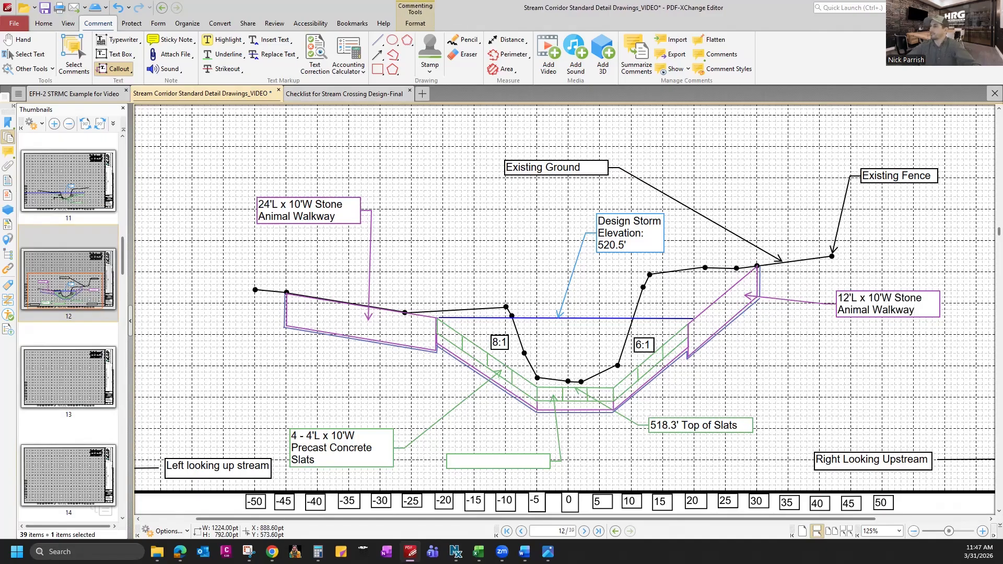
- Fill the empty green callout with "3 - 4'L x 10'W Precast Concrete Slats" and shift it up clear of the bottom border
double_click(467, 462)
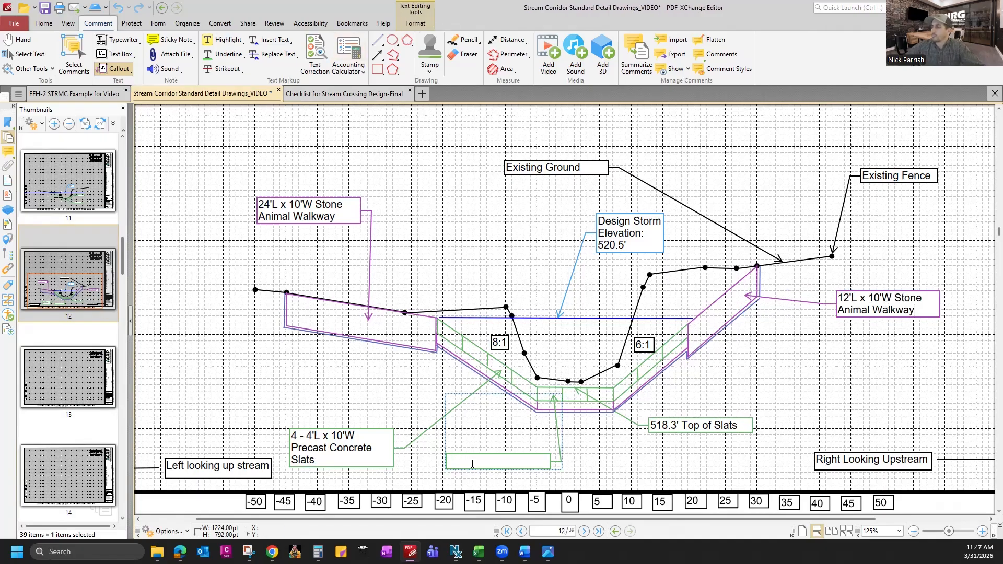
type("3 - 4'")
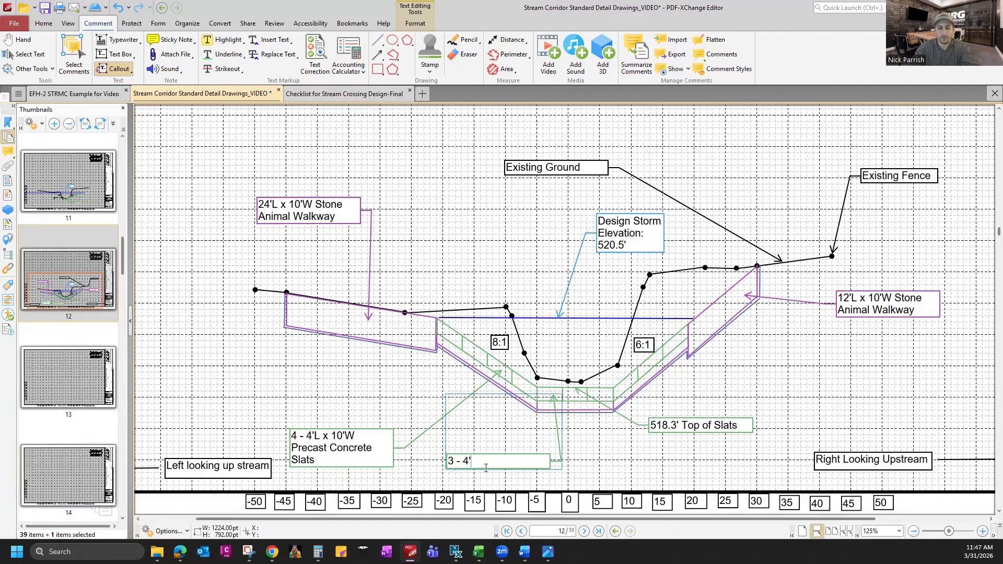
type("L x 10'W Precast Concrete")
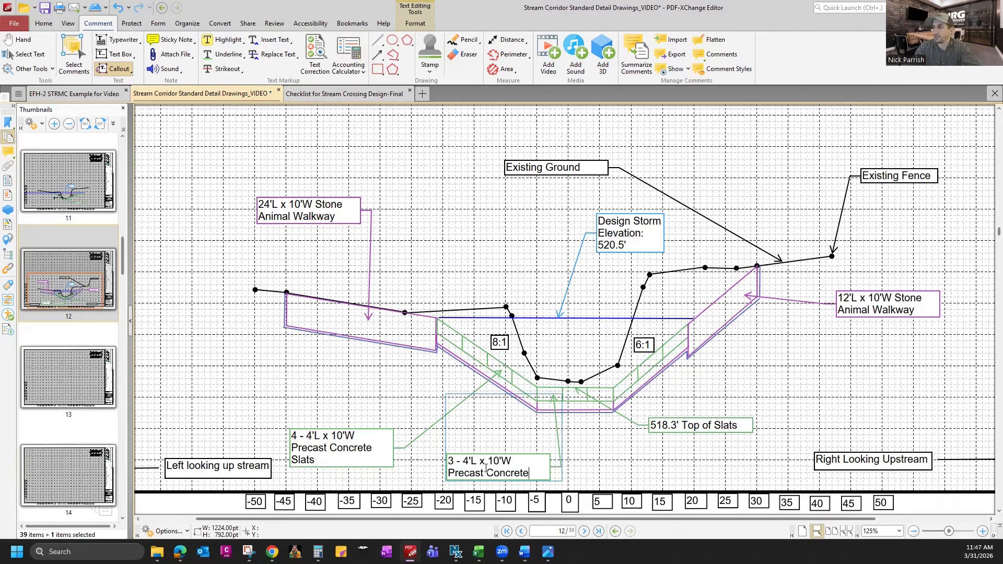
type(" Slats")
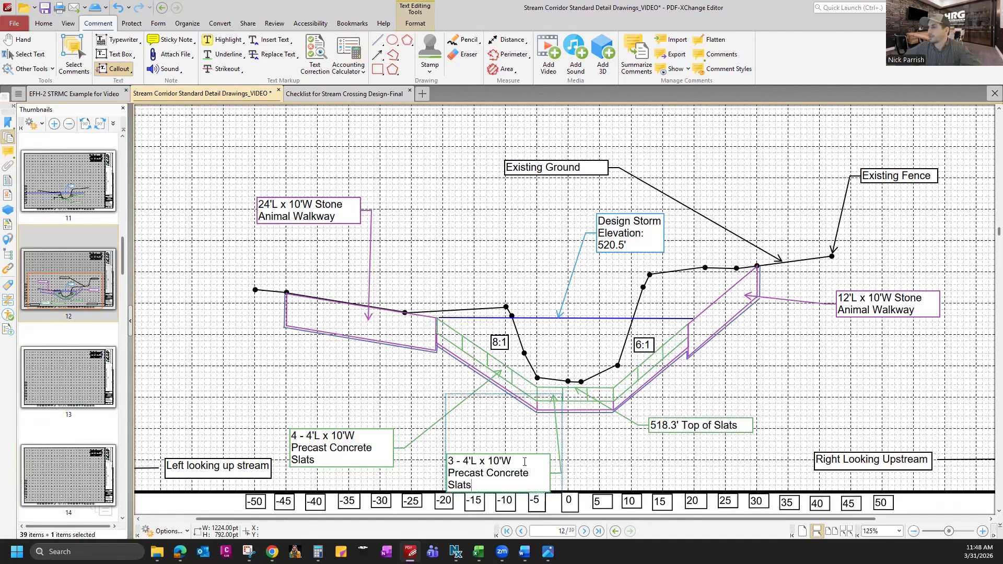
left_click_drag(526, 452, 524, 436)
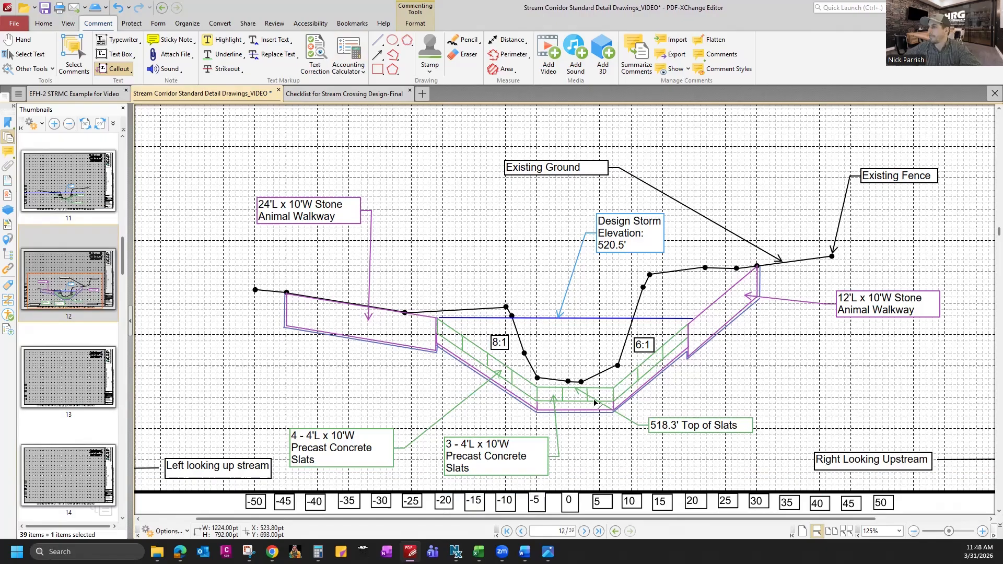
- Duplicate the "3 - 4'L x 10'W Precast Concrete Slats" callout beside the 6:1 slope and point its arrow at that slope's slats
left_click(515, 445)
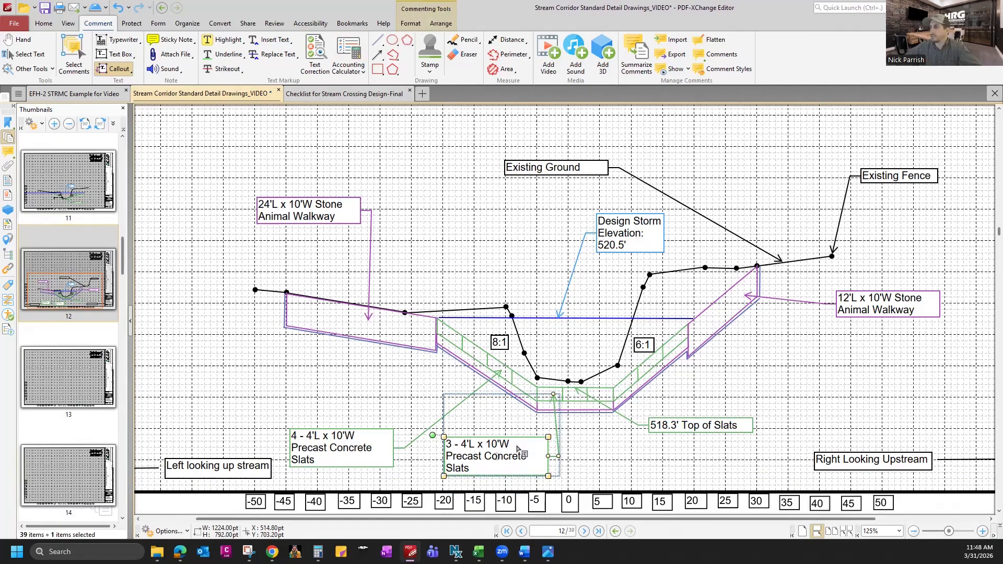
left_click_drag(635, 461, 846, 376)
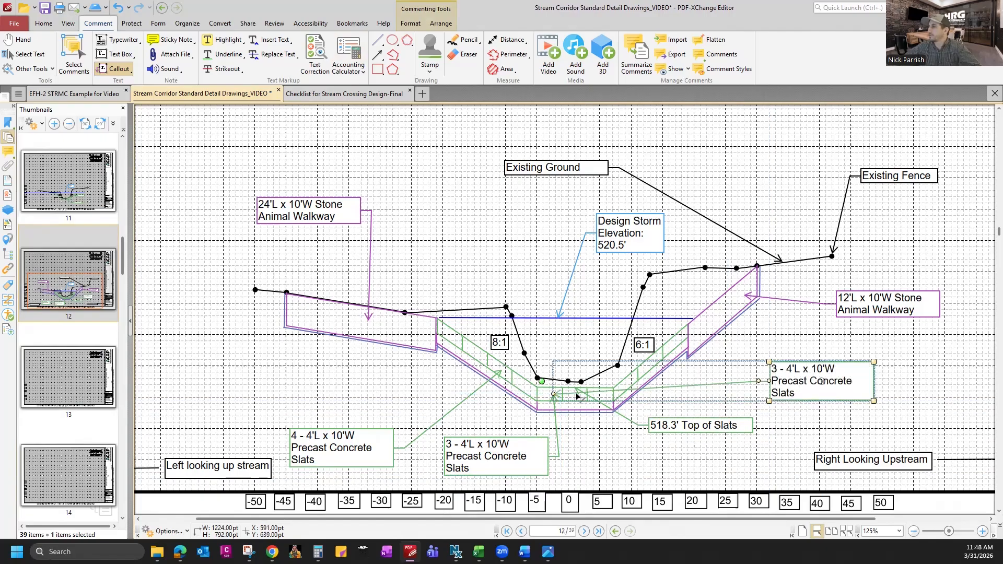
left_click_drag(553, 395, 649, 368)
key("Escape")
key("Escape")
left_click(805, 370)
left_click_drag(804, 369, 750, 382)
- Move the "518.3' Top of Slats" callout down, clear of the precast slats callout above it
left_click(747, 426)
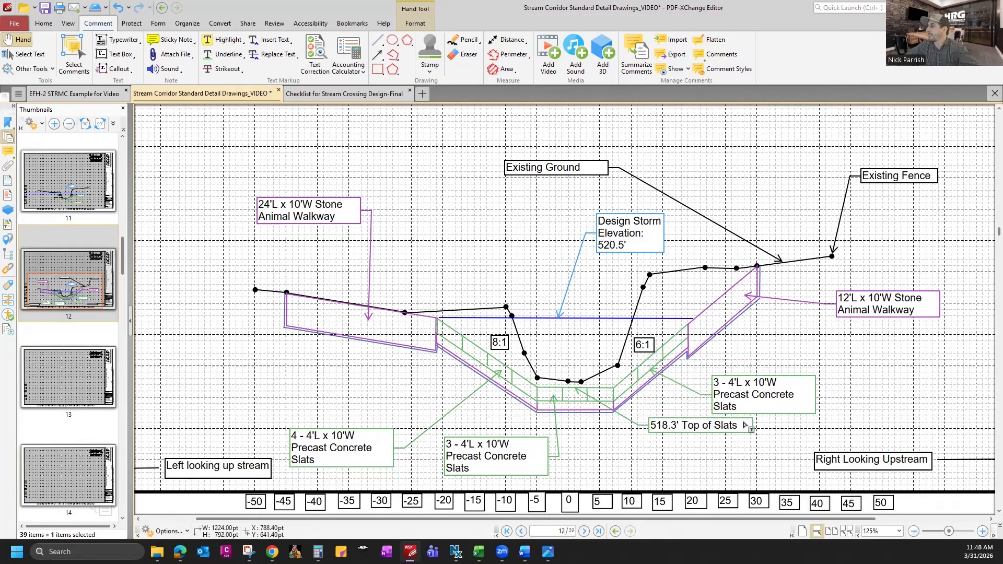
left_click_drag(706, 435, 700, 453)
key("Escape")
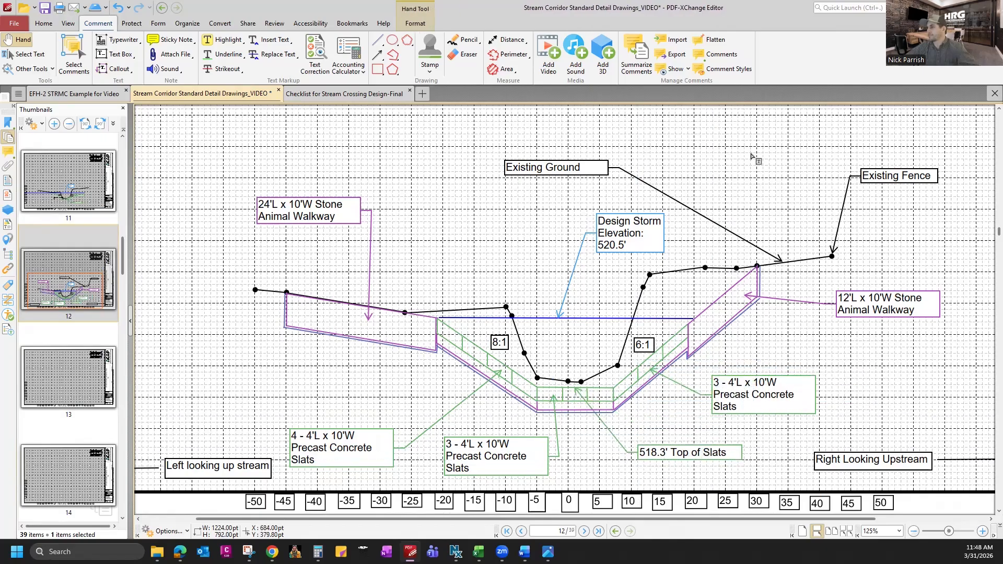
- Extend the "518.3' Top of Slats" callout with the text "(0.2') below existing stream bed elevation"
left_click(734, 452)
left_click(734, 452)
type("(")
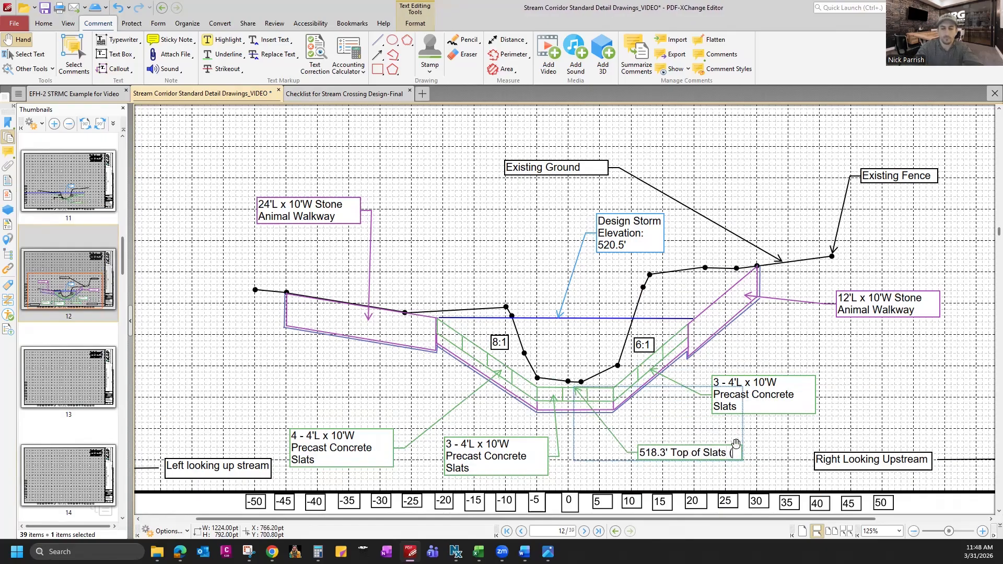
type("0.2') below existing streambed elec")
key("BackSpace")
key("BackSpace")
key("BackSpace")
key("BackSpace")
key("BackSpace")
key("BackSpace")
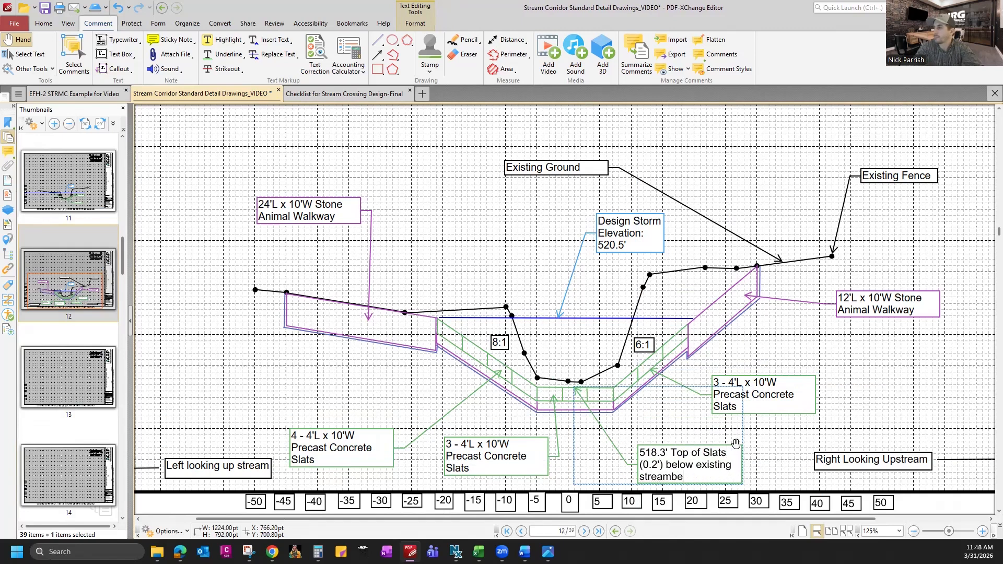
type("nad")
key("BackSpace")
key("BackSpace")
key("BackSpace")
type("bed elevation")
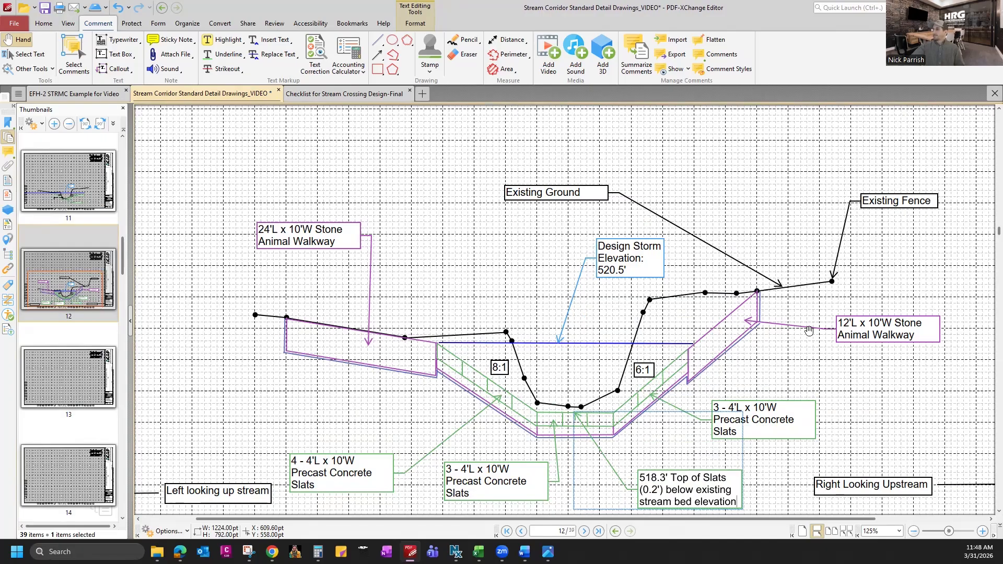
left_click_drag(879, 383, 795, 275)
left_click(914, 530)
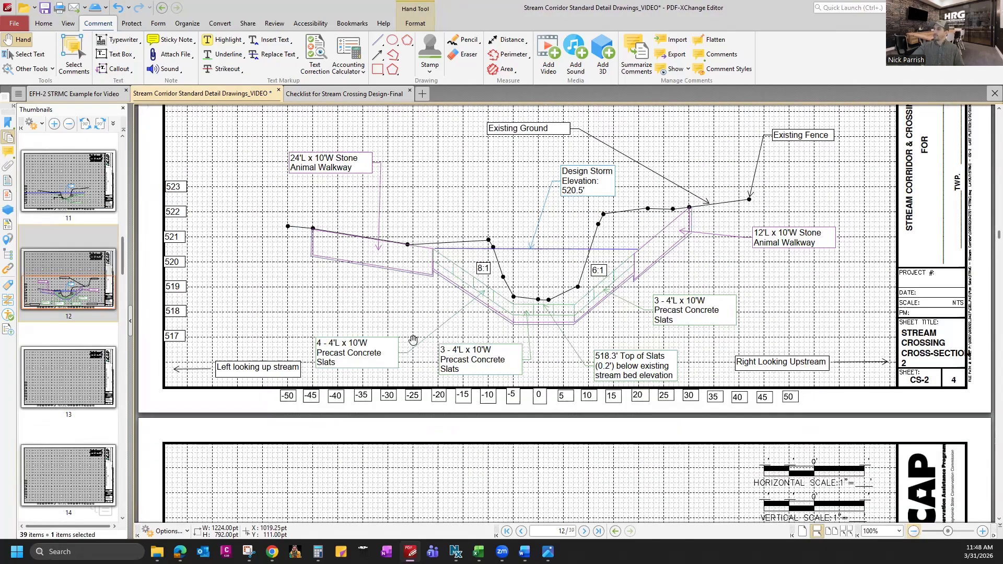
scroll(517, 177, "up", 1)
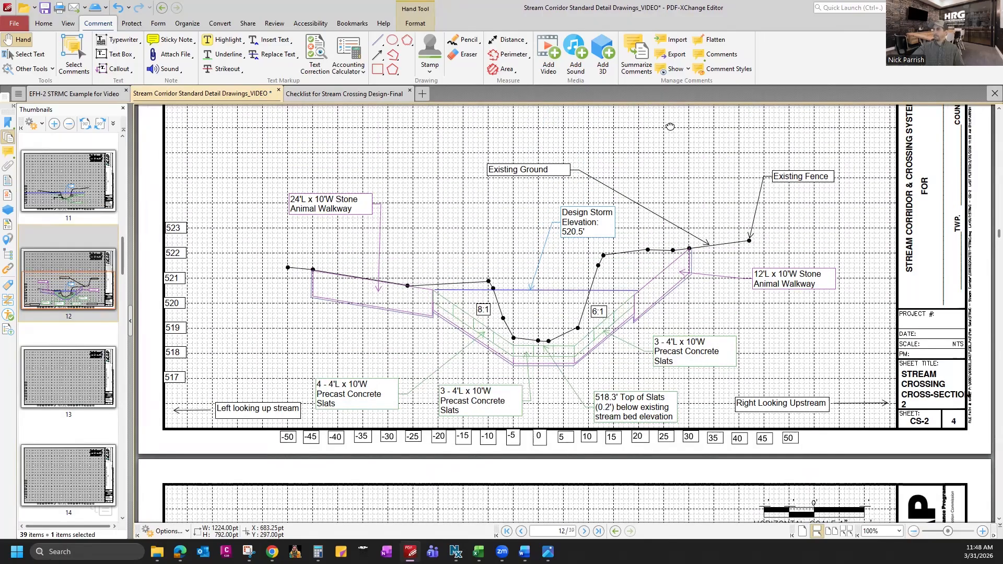
scroll(676, 163, "up", 2)
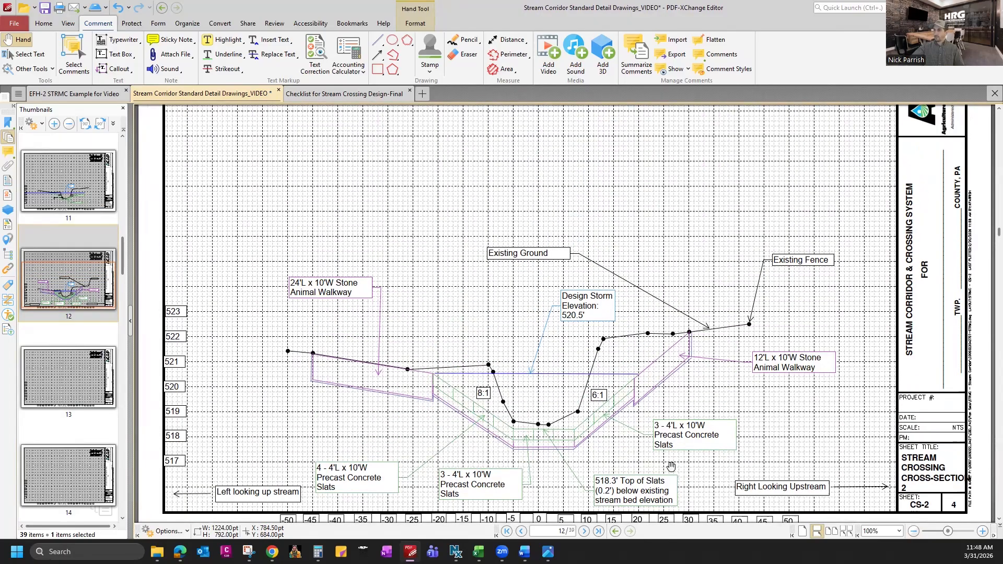
scroll(671, 466, "down", 3)
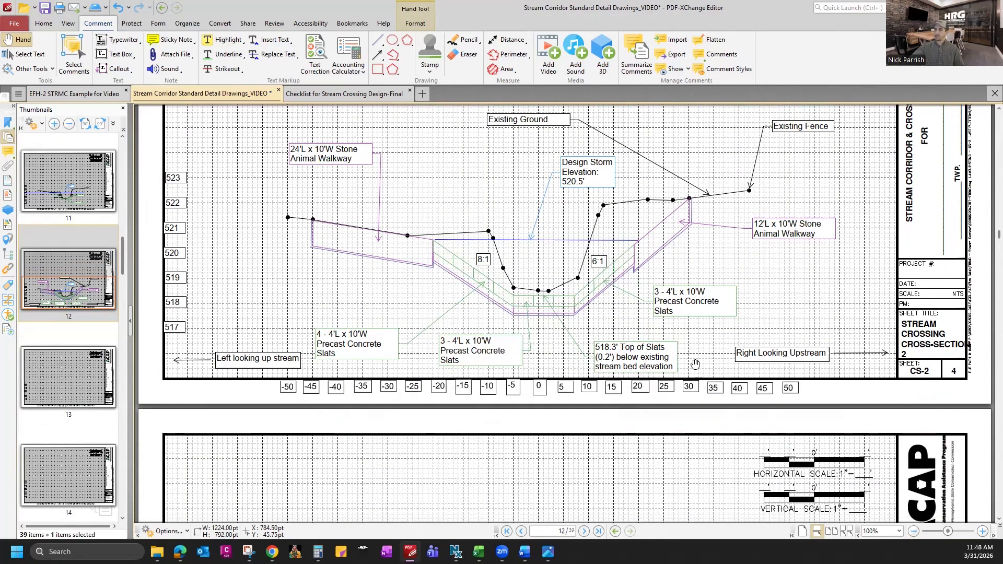